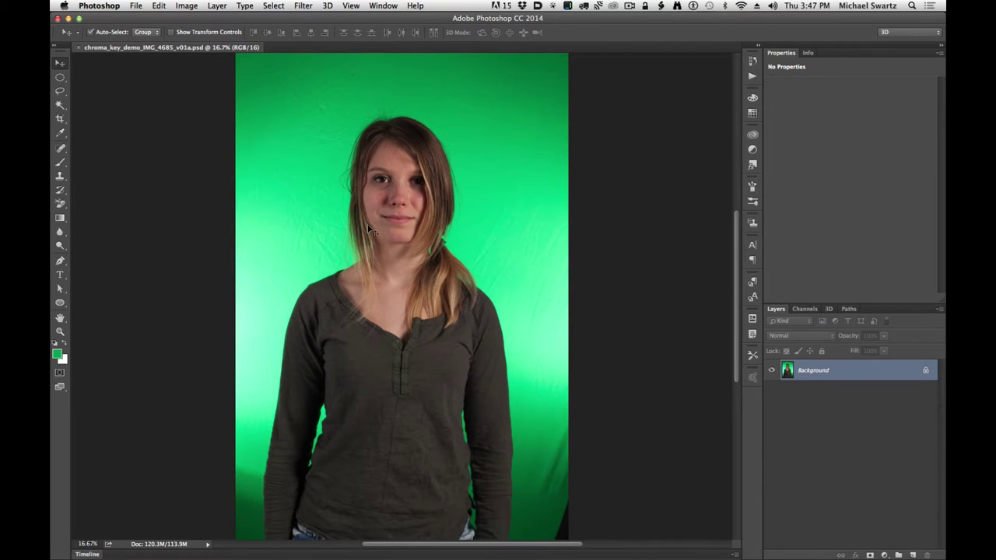
Examine the loose hair strands against the green screen at 100% and the backdrop around the subject's body.
{"action": "key", "text": "super+1"}
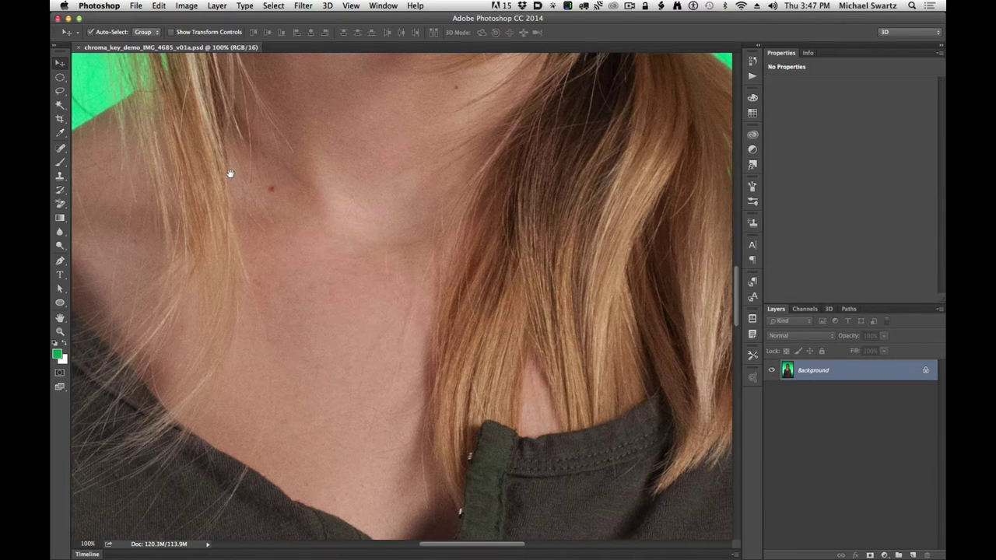
{"action": "left_click_drag", "start_coordinate": [228, 173], "coordinate": [610, 386]}
{"action": "left_click_drag", "start_coordinate": [531, 218], "coordinate": [564, 311]}
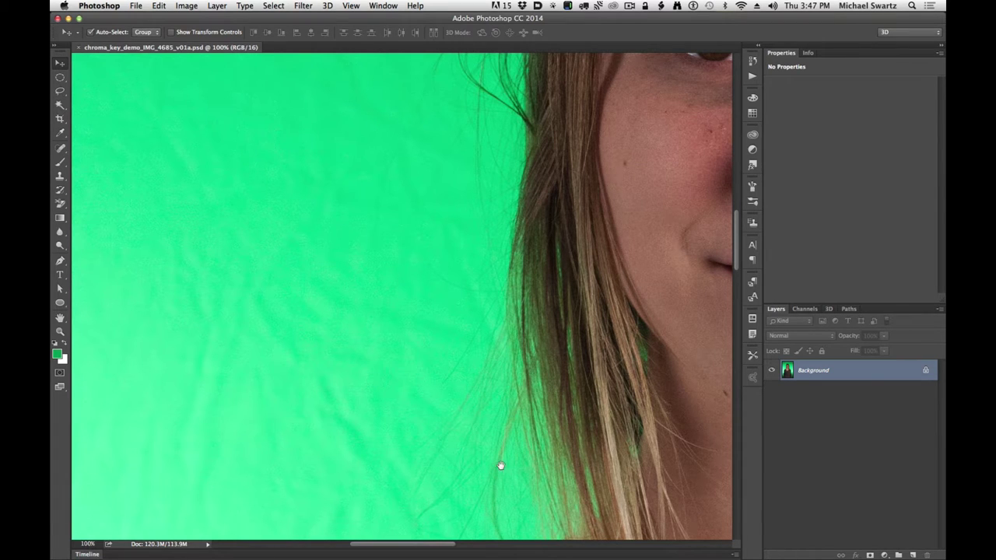
{"action": "left_click_drag", "start_coordinate": [501, 465], "coordinate": [440, 353]}
{"action": "left_click_drag", "start_coordinate": [511, 159], "coordinate": [499, 313]}
{"action": "left_click_drag", "start_coordinate": [473, 399], "coordinate": [478, 284]}
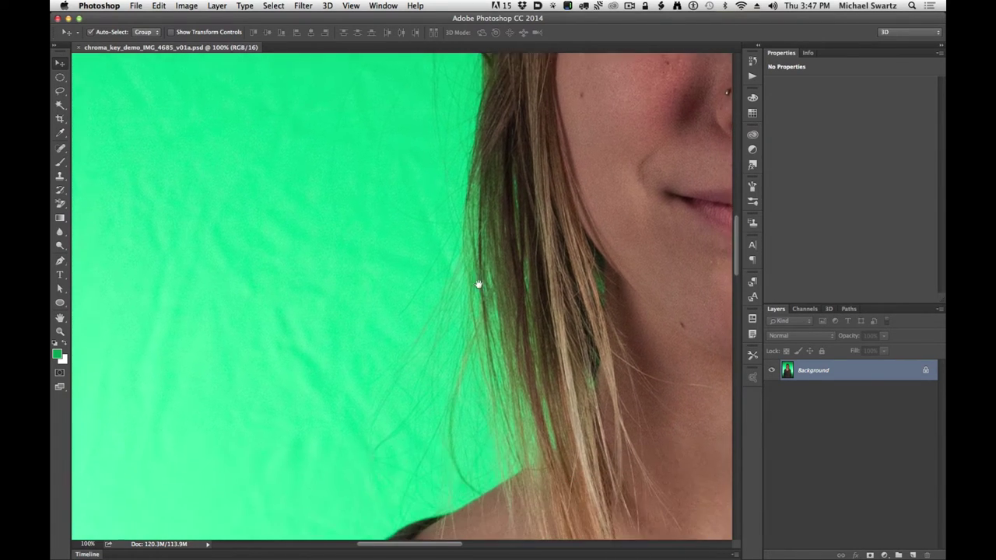
{"action": "scroll", "coordinate": [478, 284], "scroll_direction": "down", "scroll_amount": 2}
{"action": "scroll", "coordinate": [480, 268], "scroll_direction": "down", "scroll_amount": 4}
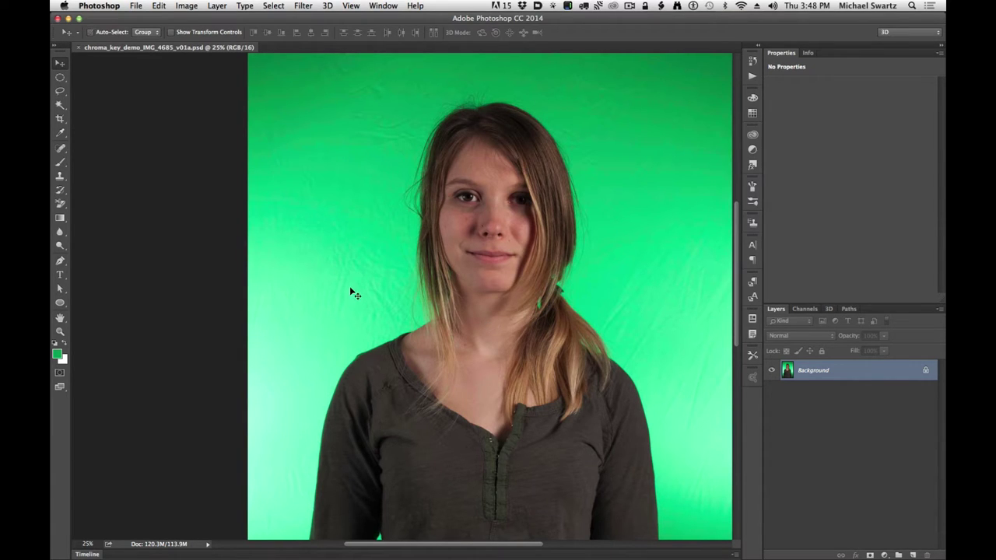
{"action": "scroll", "coordinate": [354, 294], "scroll_direction": "up", "scroll_amount": 4}
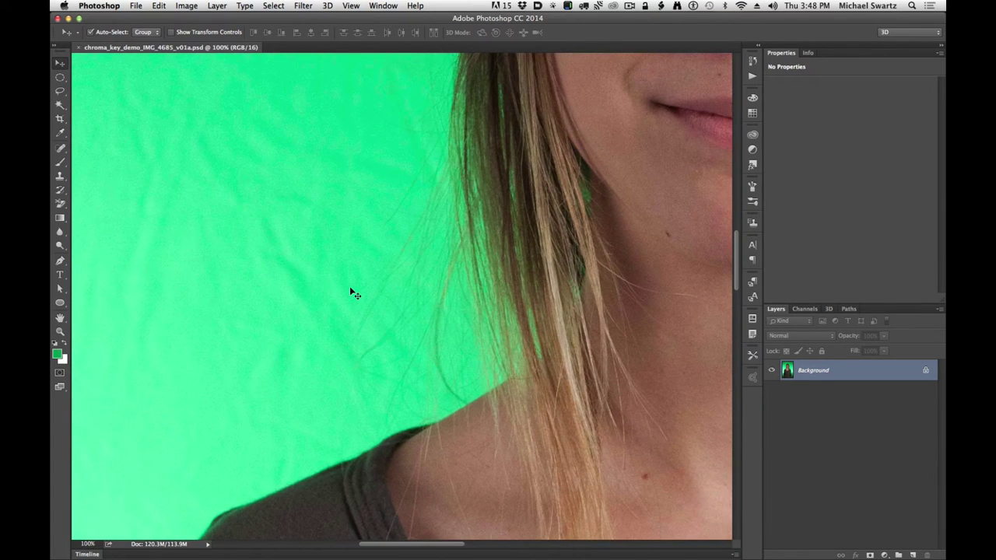
{"action": "left_click_drag", "start_coordinate": [537, 260], "coordinate": [616, 324]}
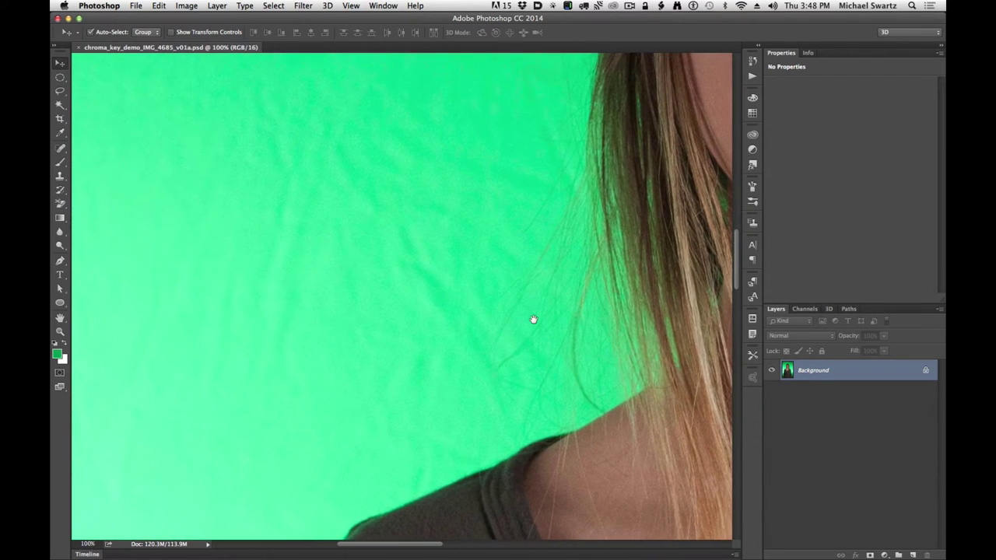
{"action": "left_click_drag", "start_coordinate": [533, 319], "coordinate": [518, 329]}
{"action": "left_click_drag", "start_coordinate": [584, 422], "coordinate": [547, 400]}
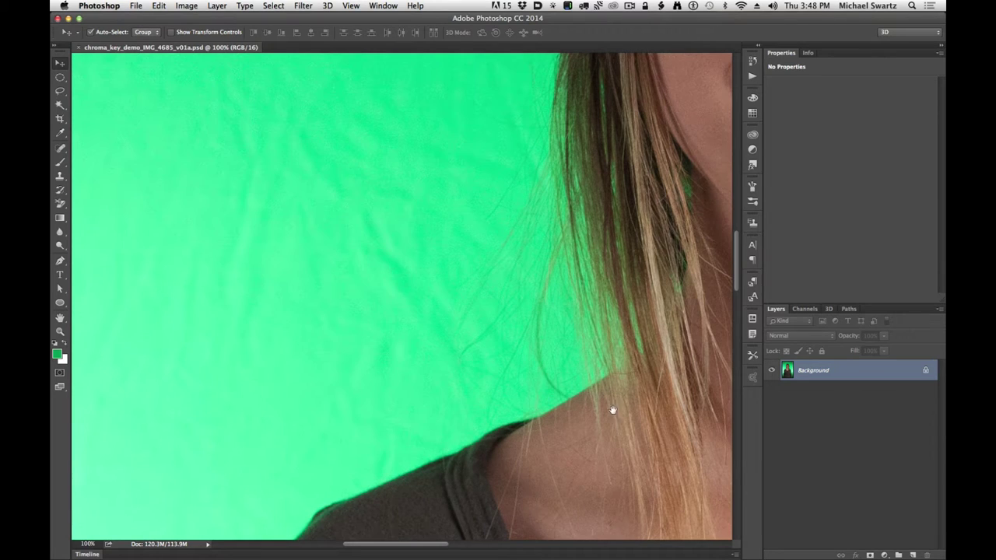
{"action": "left_click_drag", "start_coordinate": [612, 410], "coordinate": [580, 393]}
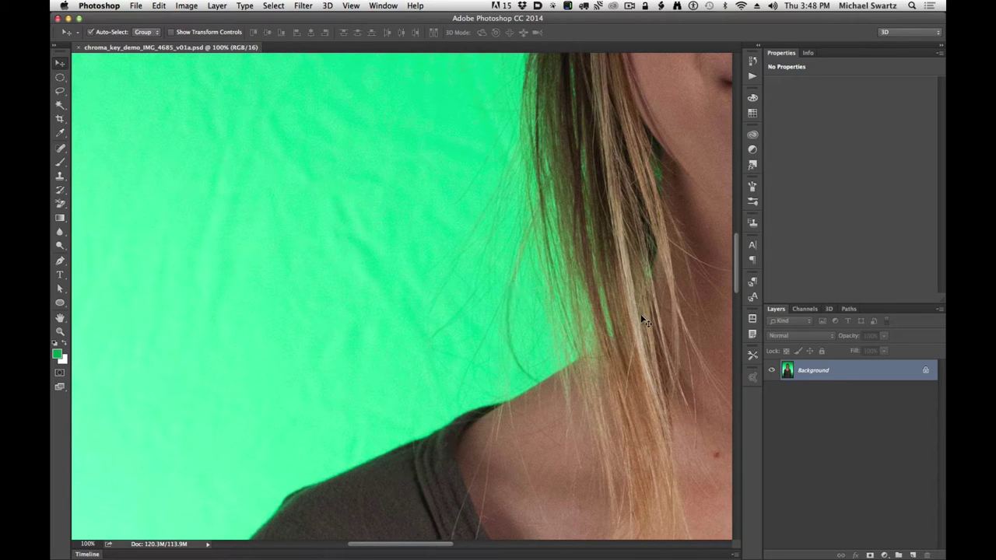
{"action": "key", "text": "super+0"}
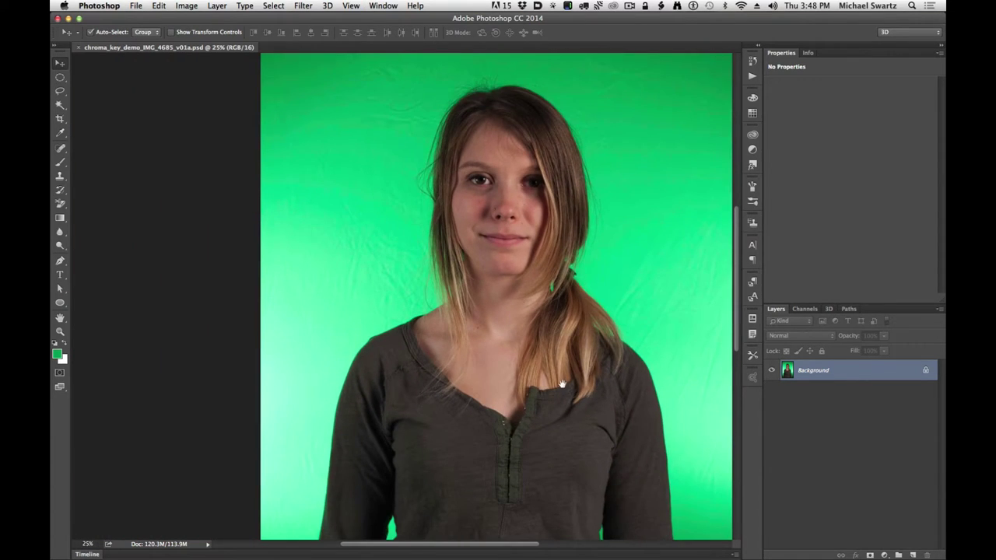
{"action": "left_click_drag", "start_coordinate": [562, 383], "coordinate": [456, 195]}
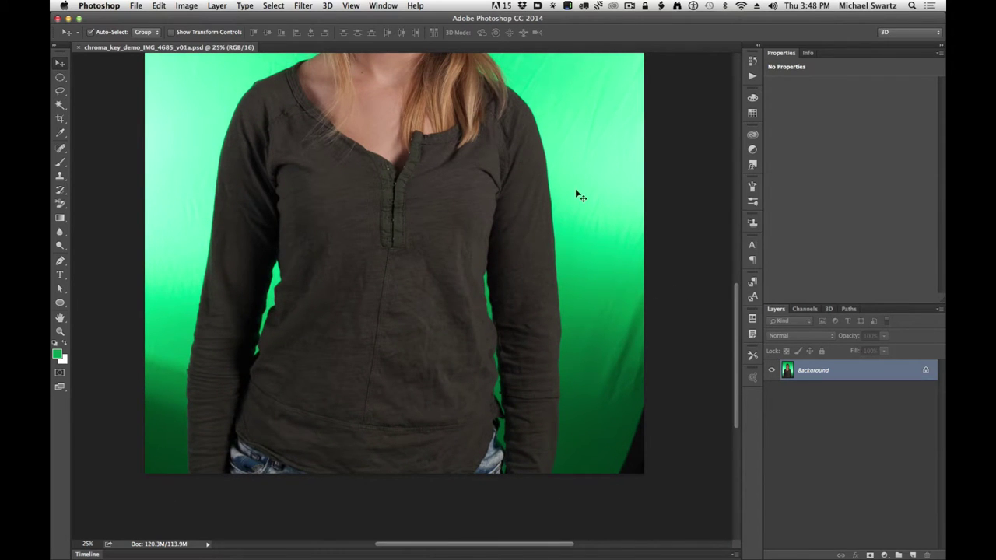
{"action": "left_click_drag", "start_coordinate": [504, 195], "coordinate": [531, 442]}
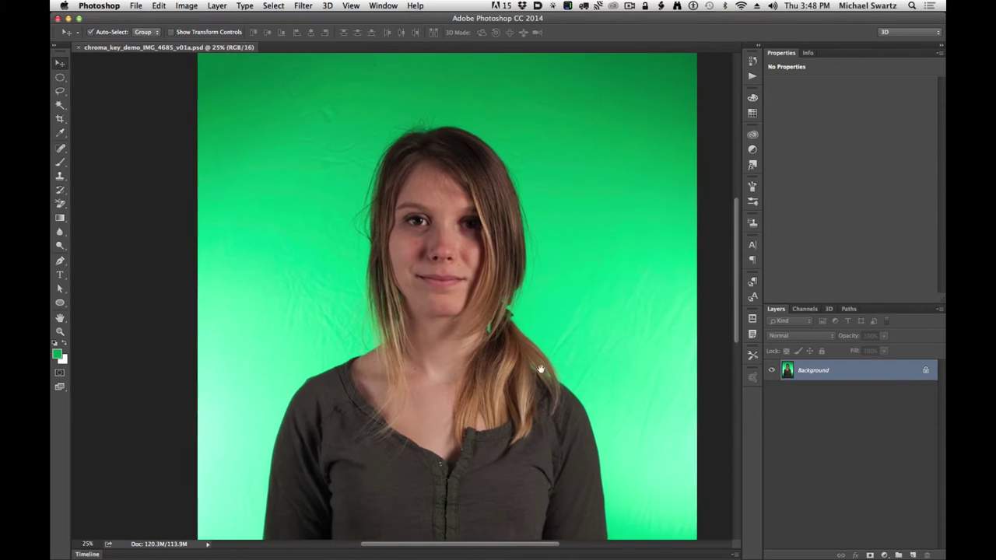
{"action": "left_click_drag", "start_coordinate": [540, 368], "coordinate": [547, 376]}
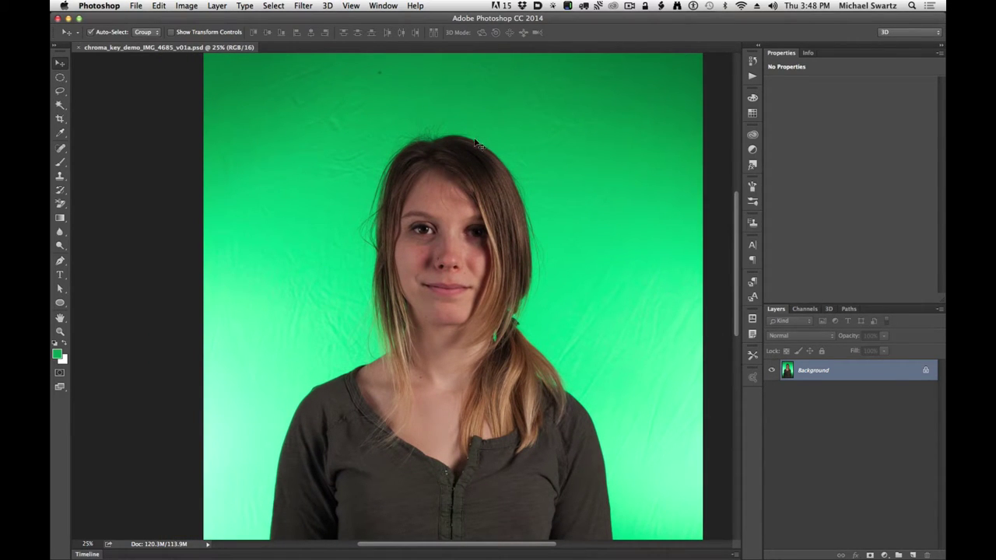
Start a Color Range selection, trying the Greens preset before returning to Sampled Colors.
{"action": "left_click", "coordinate": [274, 5]}
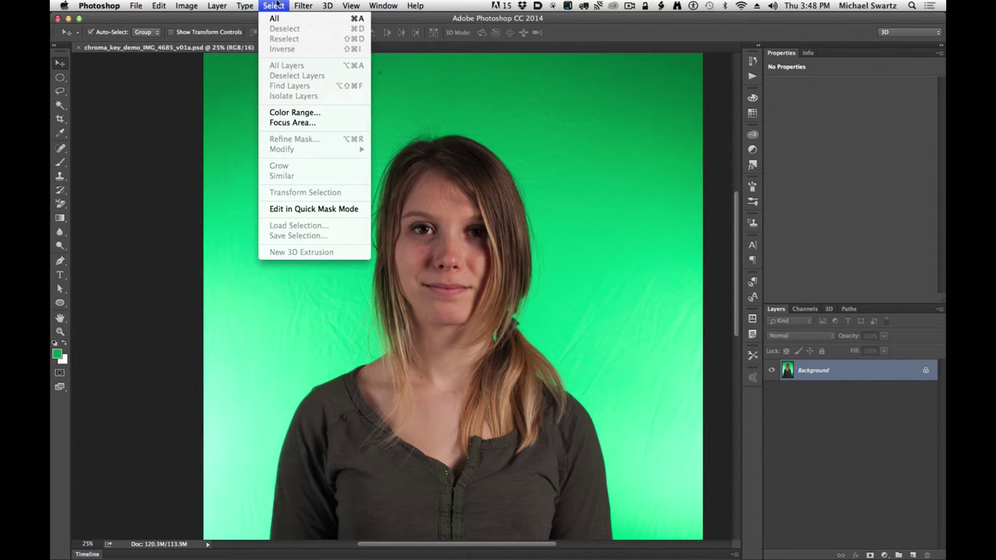
{"action": "left_click", "coordinate": [296, 113]}
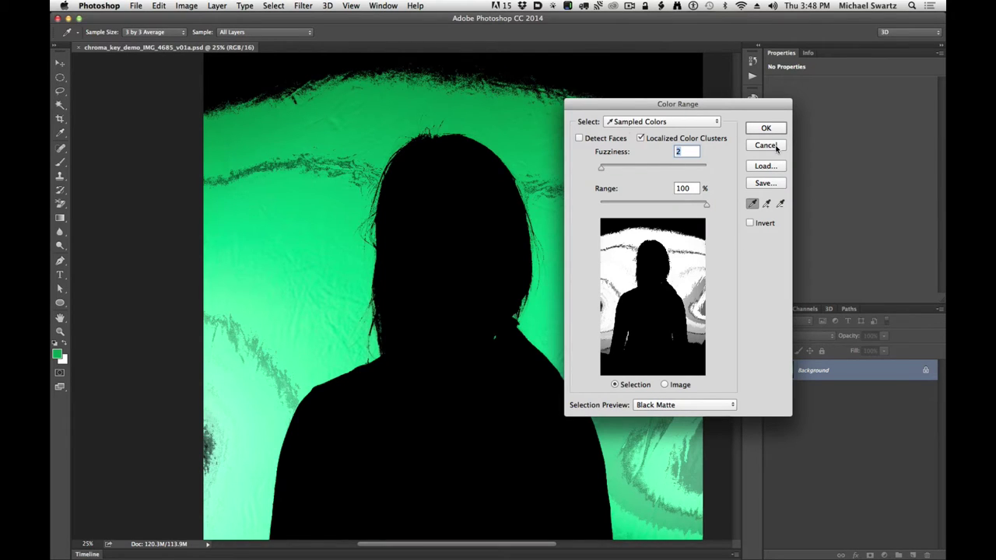
{"action": "left_click", "coordinate": [654, 120]}
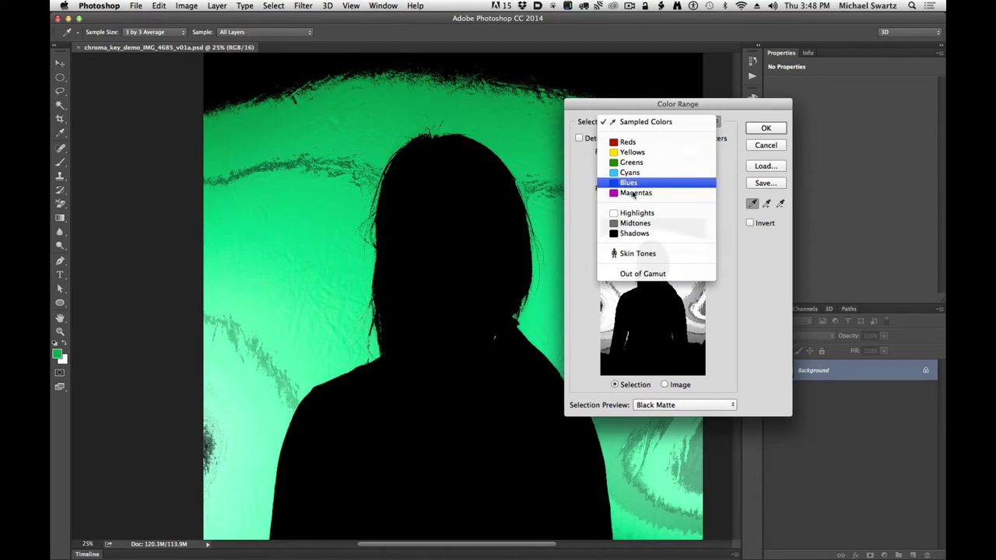
{"action": "left_click", "coordinate": [636, 162]}
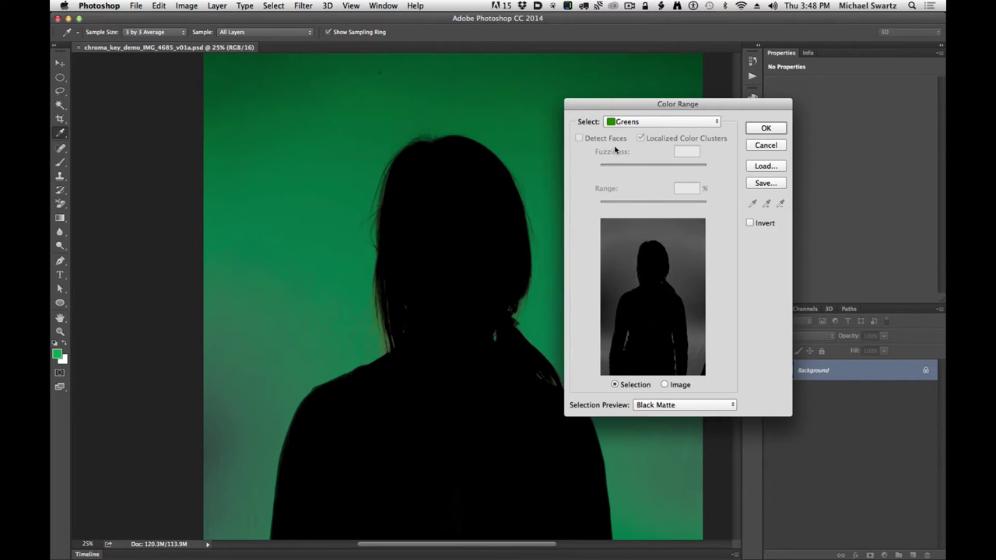
{"action": "left_click", "coordinate": [637, 122]}
{"action": "left_click", "coordinate": [639, 83]}
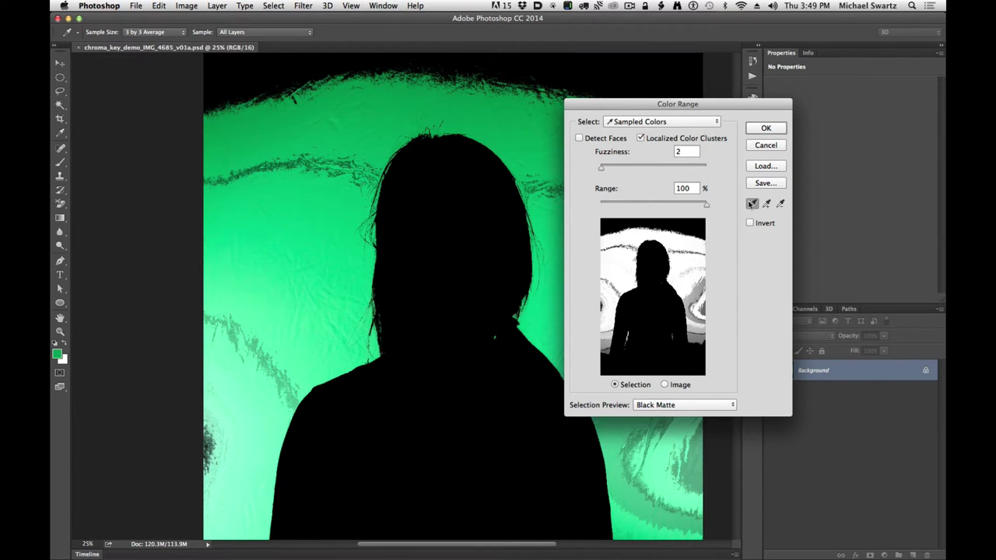
Sample the green backdrop beside the subject's head and set the Fuzziness to 100.
{"action": "left_click", "coordinate": [751, 204]}
{"action": "left_click", "coordinate": [315, 221]}
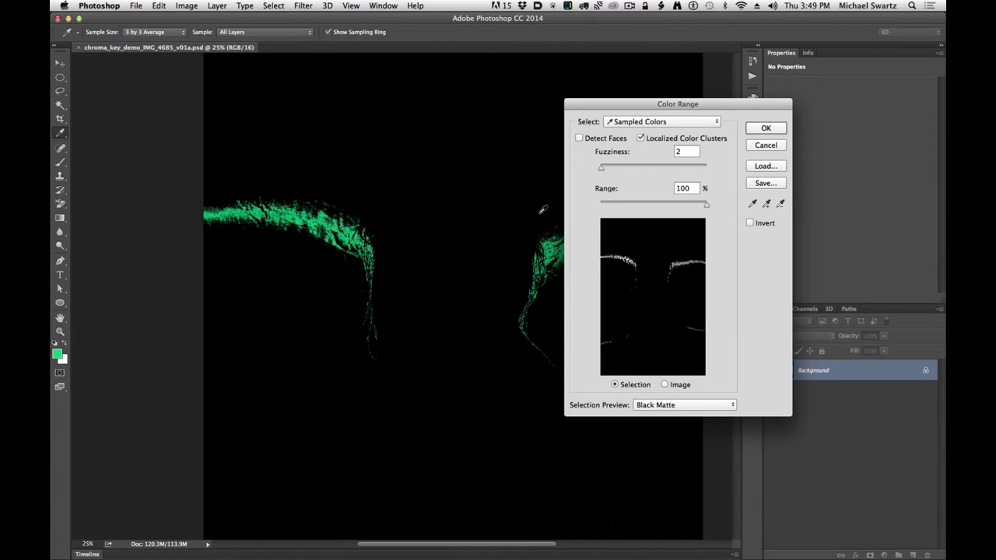
{"action": "left_click_drag", "start_coordinate": [605, 170], "coordinate": [656, 166]}
{"action": "left_click", "coordinate": [766, 204]}
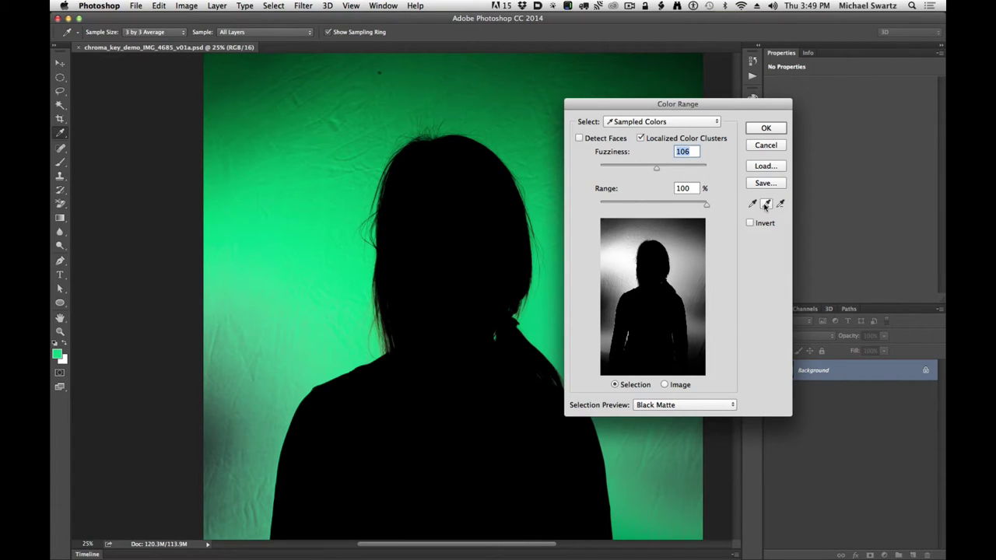
{"action": "left_click_drag", "start_coordinate": [662, 168], "coordinate": [653, 175]}
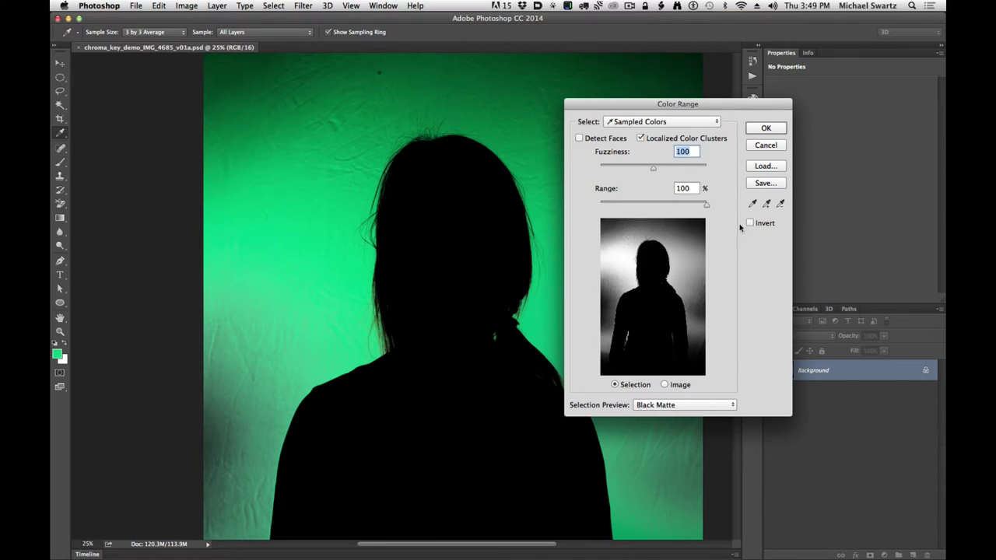
Refine the sampled key colour by picking brighter green close to the hair, just above the shoulder.
{"action": "left_click_drag", "start_coordinate": [629, 250], "coordinate": [626, 275]}
{"action": "left_click", "coordinate": [328, 328]}
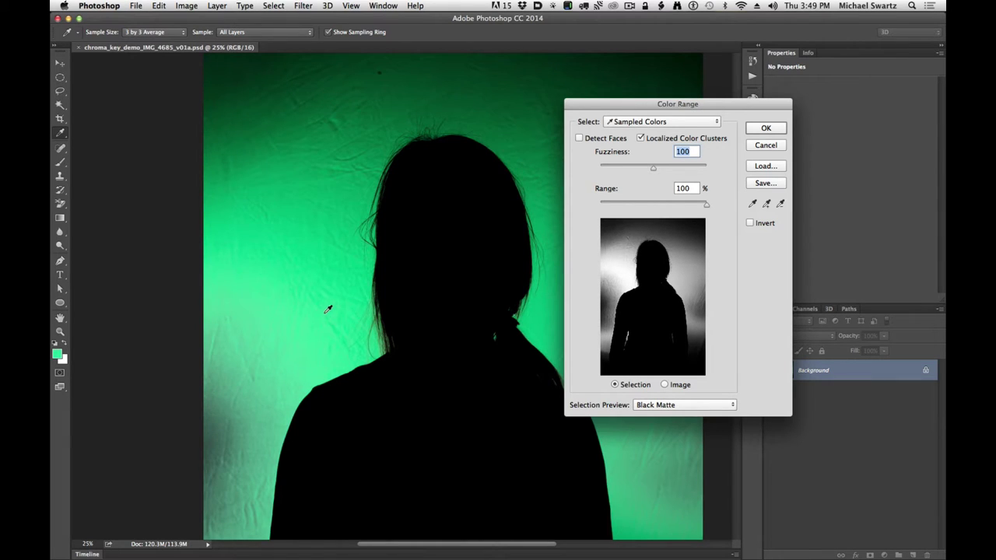
{"action": "mouse_move", "coordinate": [348, 317]}
{"action": "left_mouse_down"}
{"action": "mouse_move", "coordinate": [336, 327]}
{"action": "mouse_move", "coordinate": [357, 335]}
{"action": "left_mouse_up"}
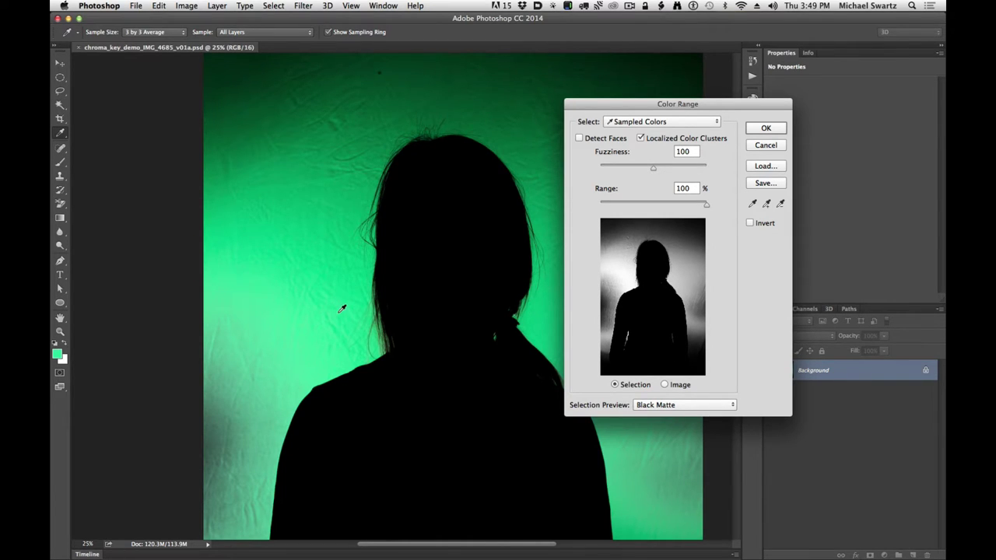
{"action": "left_click_drag", "start_coordinate": [342, 309], "coordinate": [341, 307]}
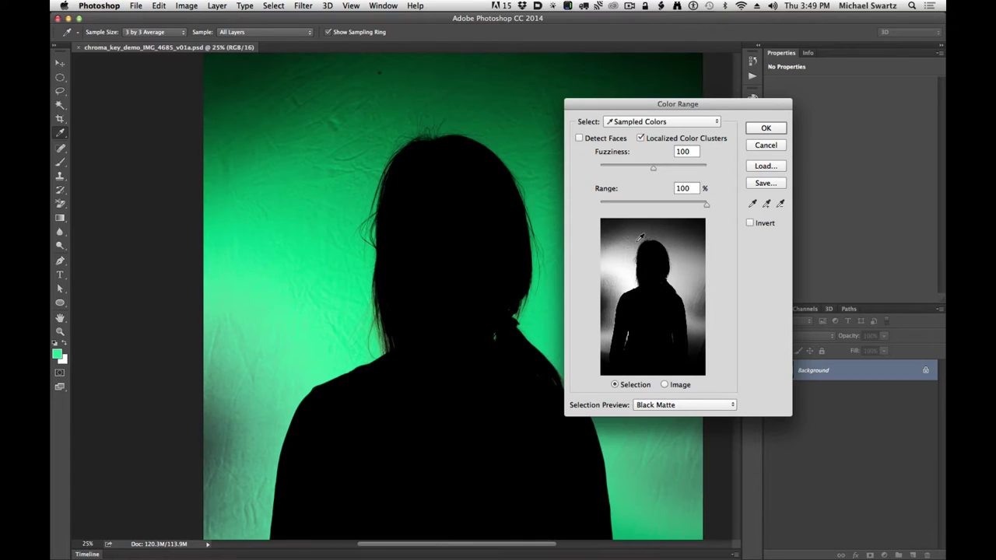
Try a Range of 99% and Localized Color Clusters switched off, restoring both settings.
{"action": "left_click", "coordinate": [666, 407]}
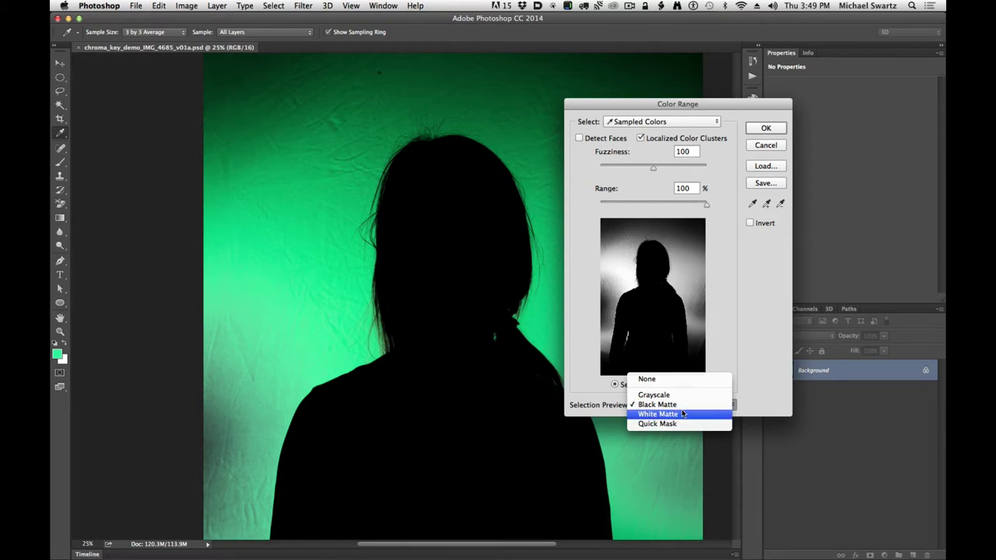
{"action": "left_click", "coordinate": [592, 405]}
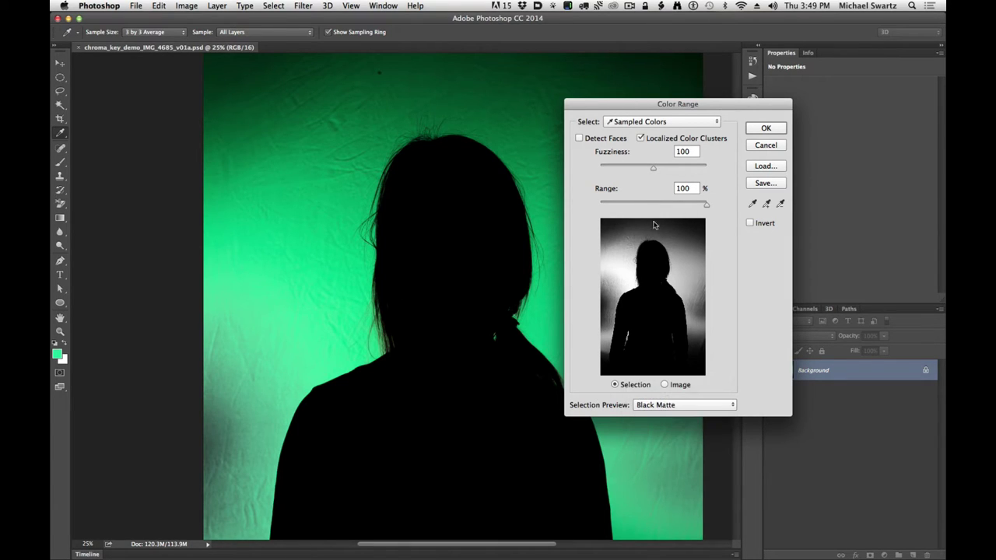
{"action": "left_click", "coordinate": [706, 205]}
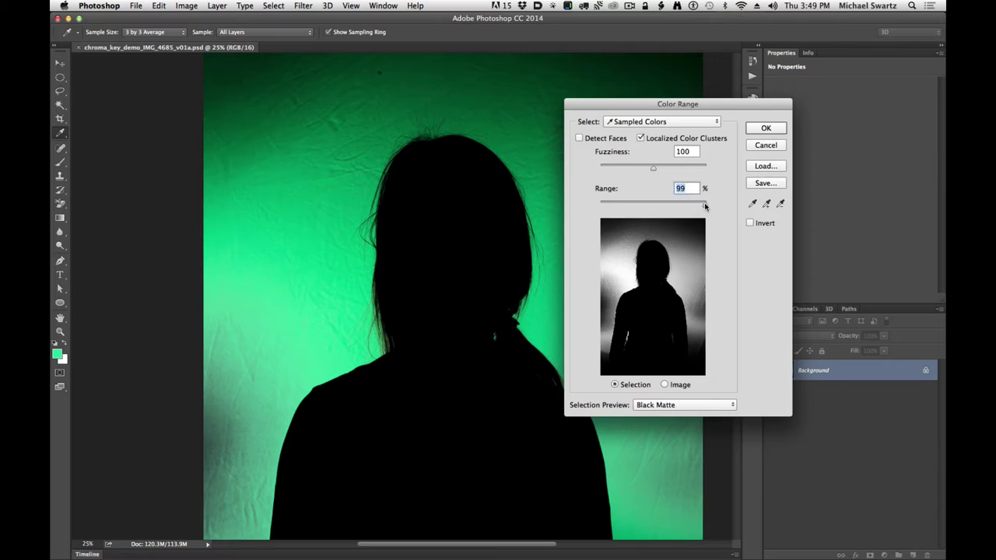
{"action": "left_click", "coordinate": [640, 138]}
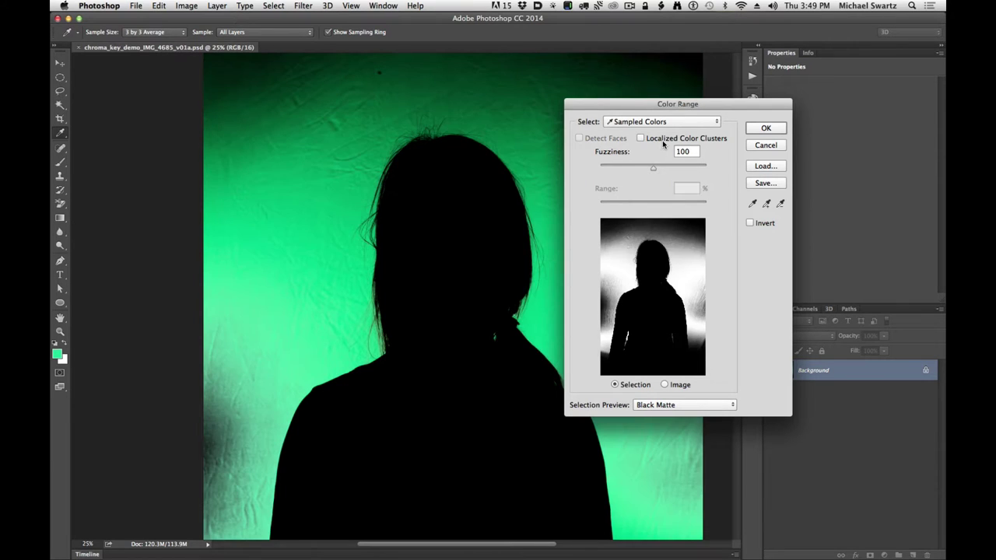
{"action": "left_click", "coordinate": [662, 140]}
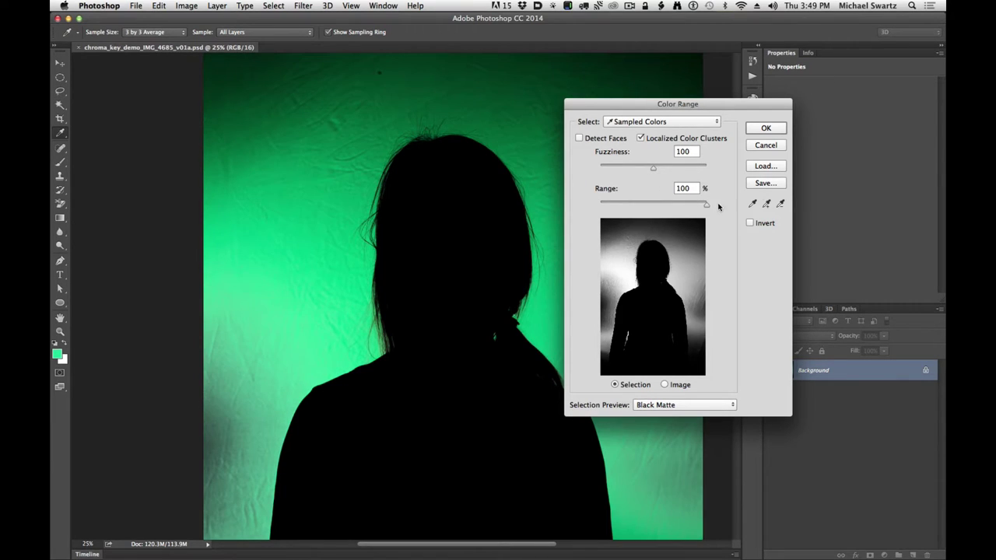
{"action": "mouse_move", "coordinate": [706, 206]}
{"action": "left_mouse_down"}
{"action": "mouse_move", "coordinate": [618, 209]}
{"action": "mouse_move", "coordinate": [709, 207]}
{"action": "left_mouse_up"}
Resample the green beside the hair and apply the Color Range selection with Fuzziness 100 and Range 100%.
{"action": "left_click", "coordinate": [346, 316]}
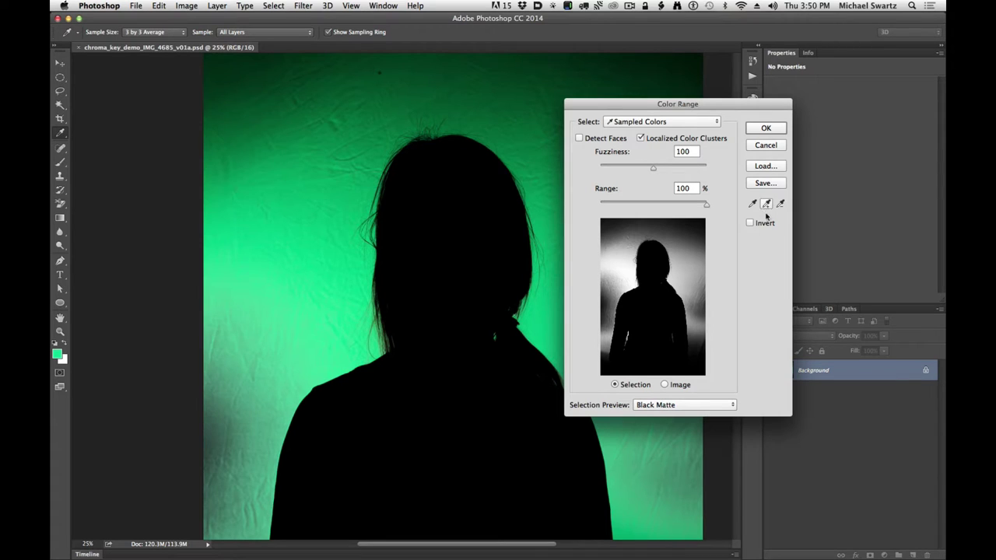
{"action": "left_click", "coordinate": [765, 129]}
{"action": "key", "text": "v"}
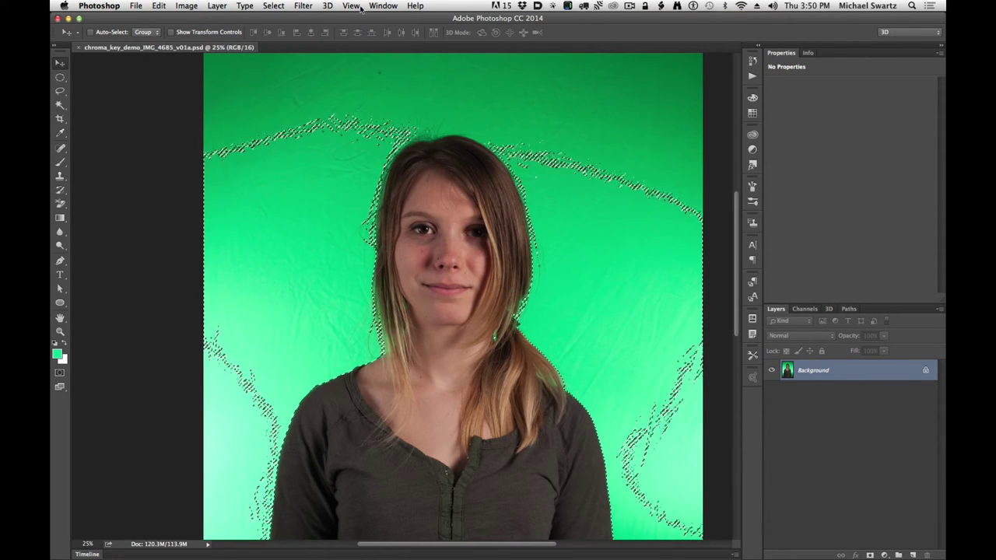
Save the backdrop selection as a new alpha channel.
{"action": "left_click", "coordinate": [274, 6]}
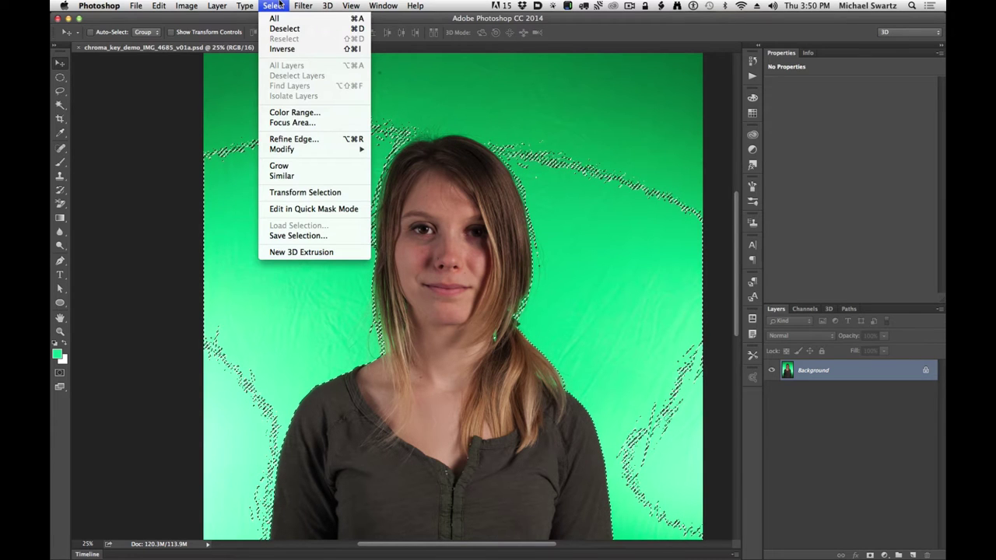
{"action": "left_click", "coordinate": [300, 235]}
{"action": "left_click", "coordinate": [596, 213]}
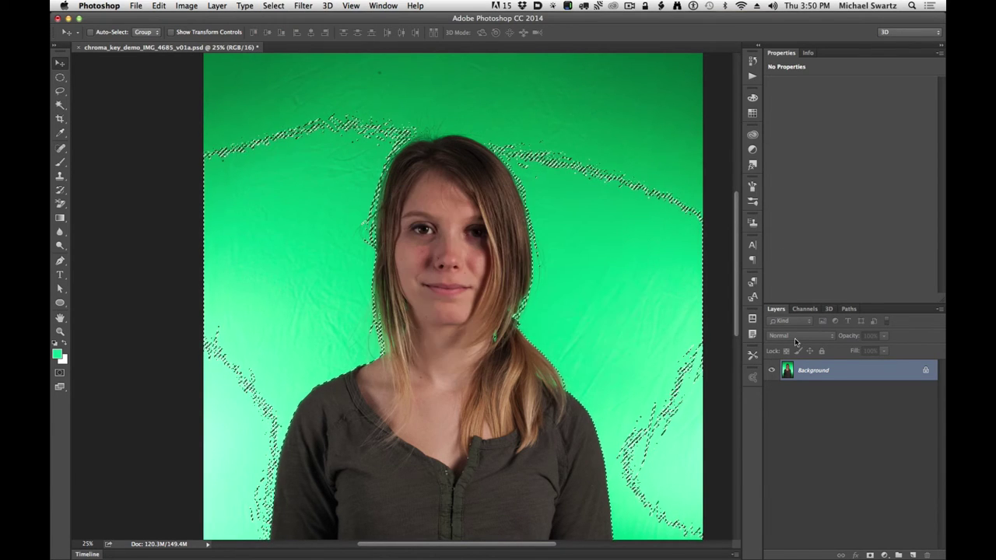
Display the Alpha 1 channel with the selection cleared and examine its hair edge detail above the shoulder.
{"action": "left_click", "coordinate": [805, 309]}
{"action": "left_click", "coordinate": [800, 403]}
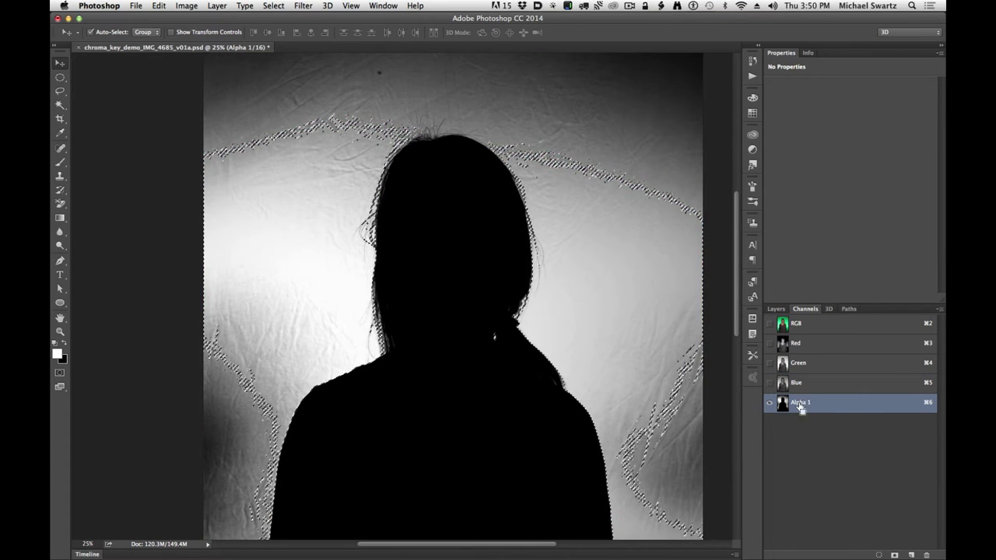
{"action": "key", "text": "super+d"}
{"action": "key", "text": "super+equal"}
{"action": "key", "text": "super+equal"}
{"action": "key", "text": "super+equal"}
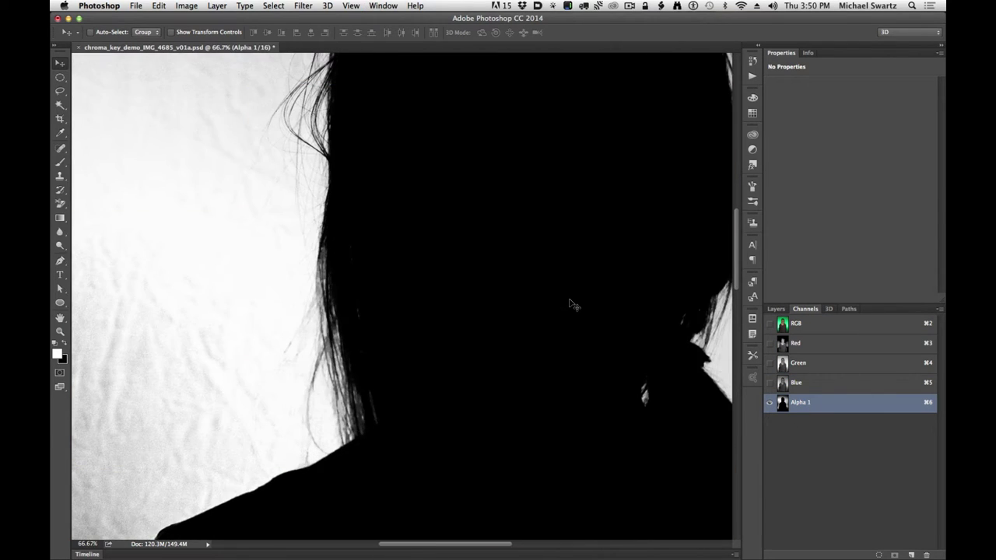
{"action": "left_click_drag", "start_coordinate": [382, 340], "coordinate": [475, 273]}
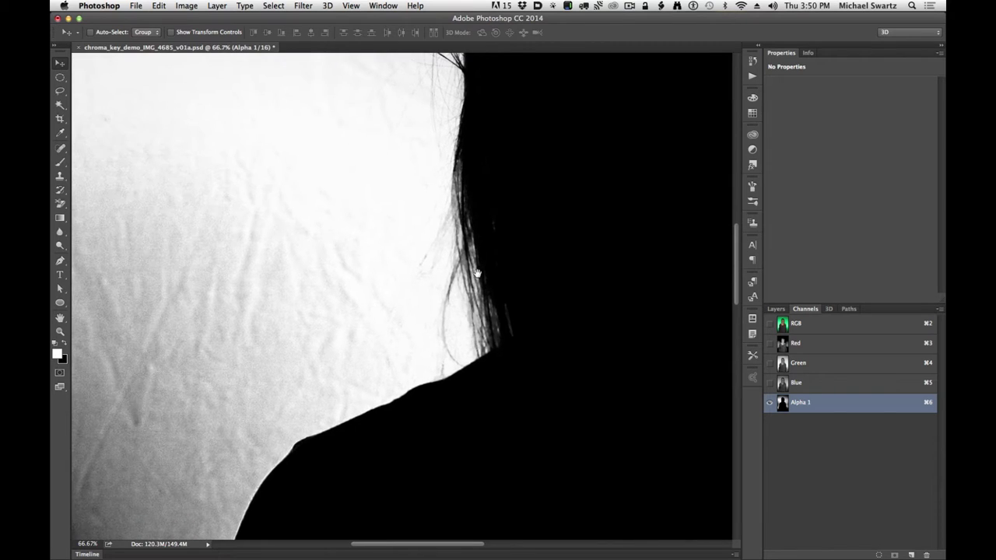
Examine the individual hair strands in the Alpha 1 channel close up at 200% and again at 100%.
{"action": "key", "text": "super+equal"}
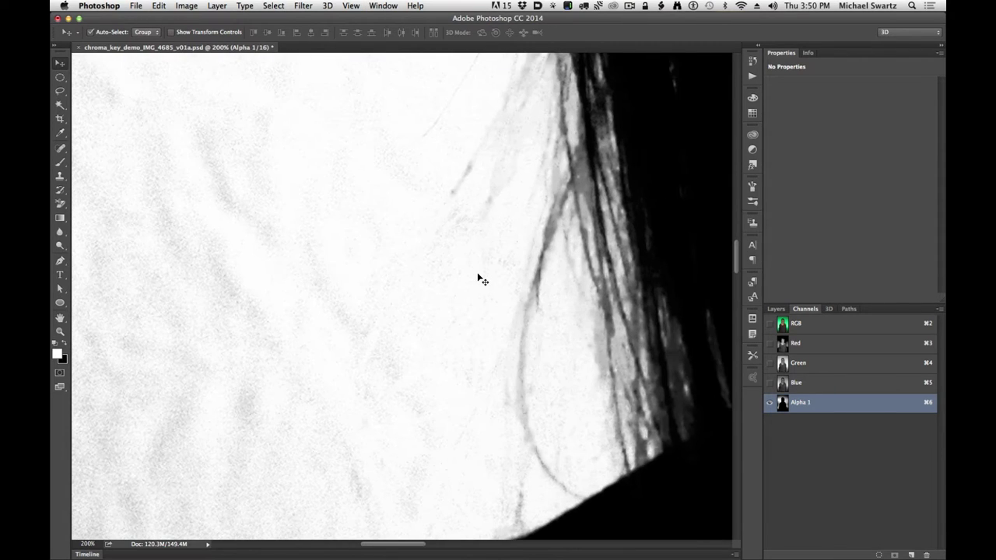
{"action": "key", "text": "super+equal"}
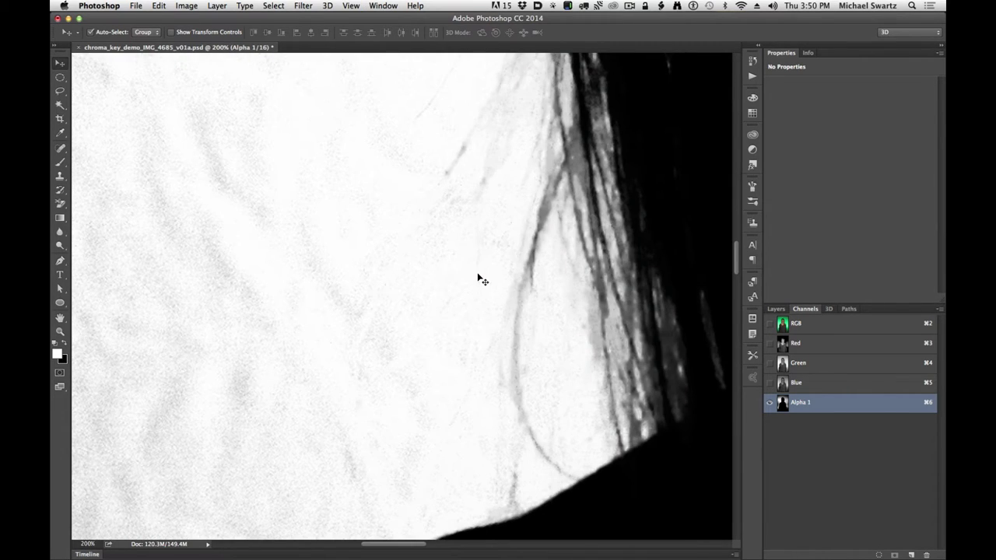
{"action": "key", "text": "super+minus"}
{"action": "scroll", "coordinate": [505, 268], "scroll_direction": "up", "scroll_amount": 2}
{"action": "scroll", "coordinate": [506, 268], "scroll_direction": "right", "scroll_amount": 1}
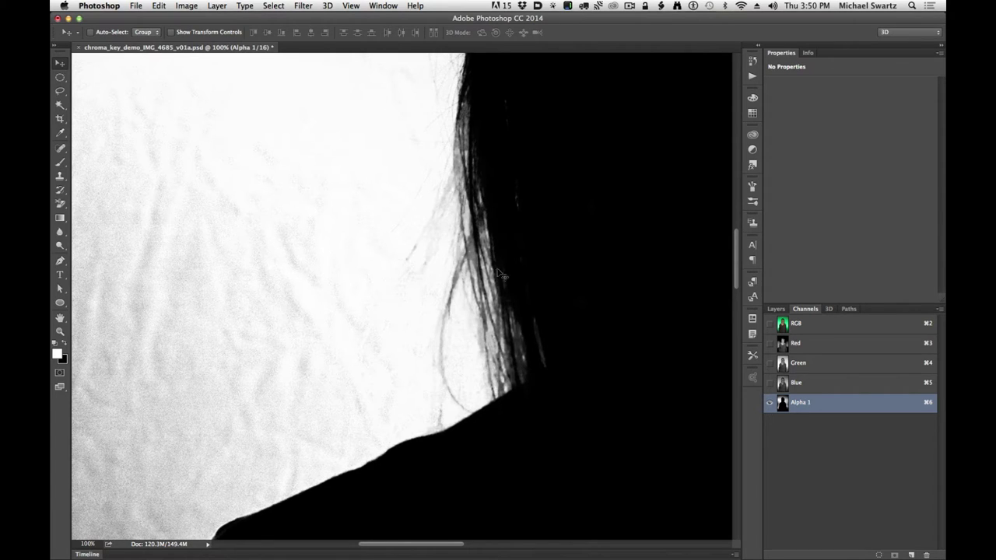
Compare the Red, Green and Blue channels for contrast between the fine hair strands and the backdrop.
{"action": "left_click", "coordinate": [813, 347]}
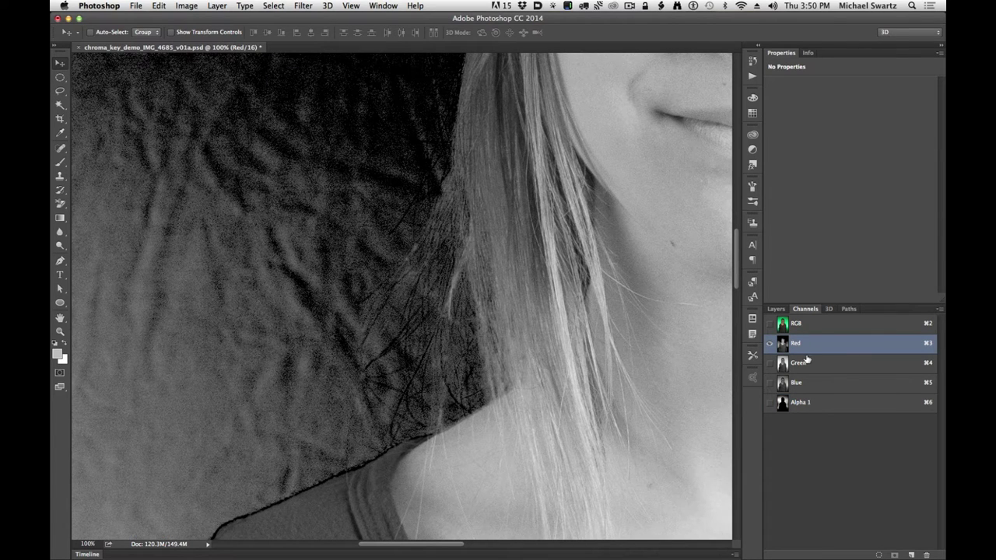
{"action": "left_click", "coordinate": [809, 365]}
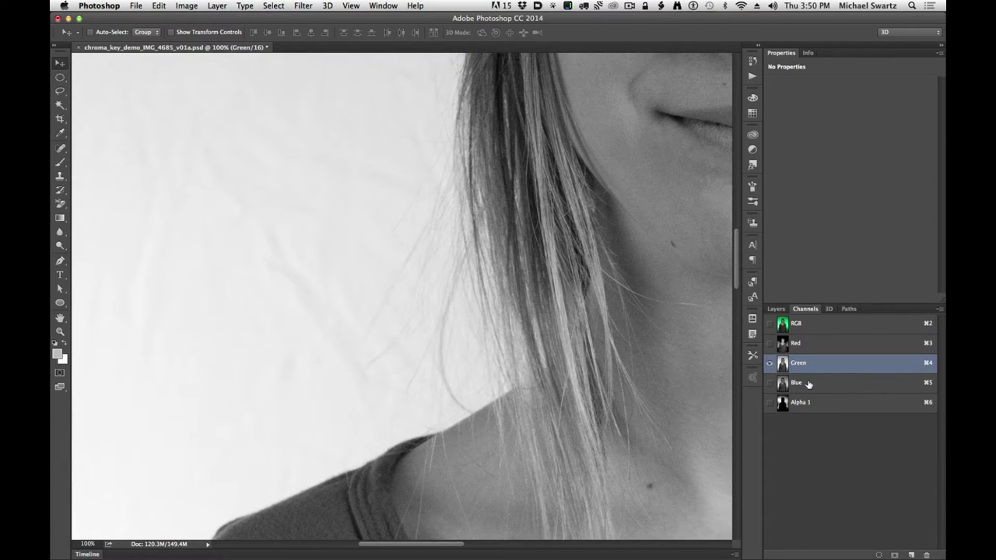
{"action": "left_click", "coordinate": [806, 384]}
{"action": "left_click", "coordinate": [806, 366]}
{"action": "left_click", "coordinate": [798, 386]}
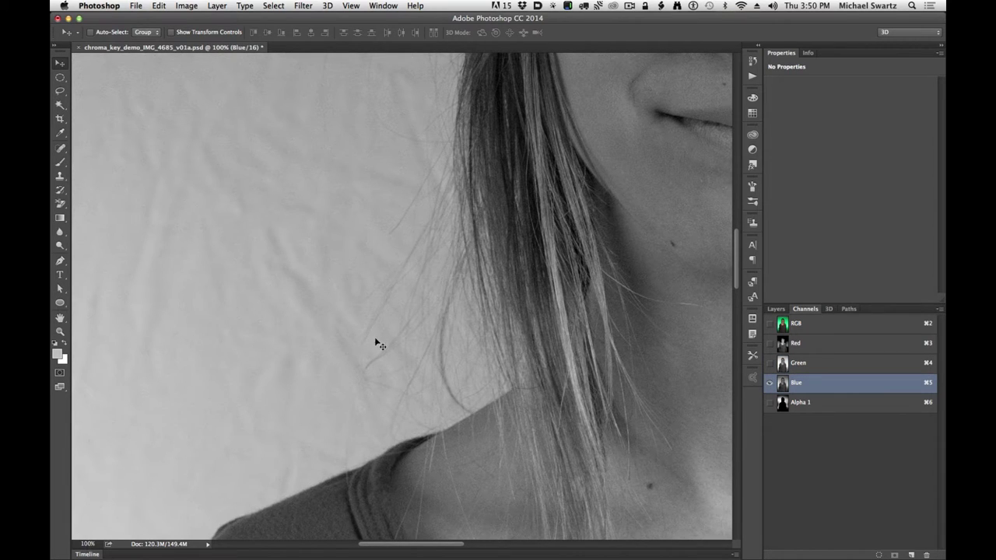
{"action": "left_click", "coordinate": [799, 345]}
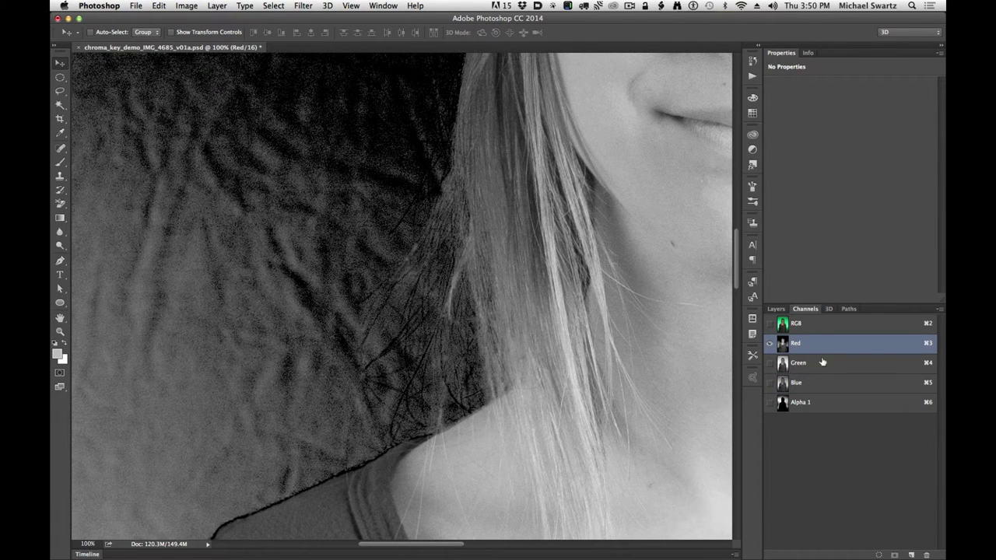
{"action": "left_click", "coordinate": [815, 365]}
{"action": "left_click", "coordinate": [809, 386]}
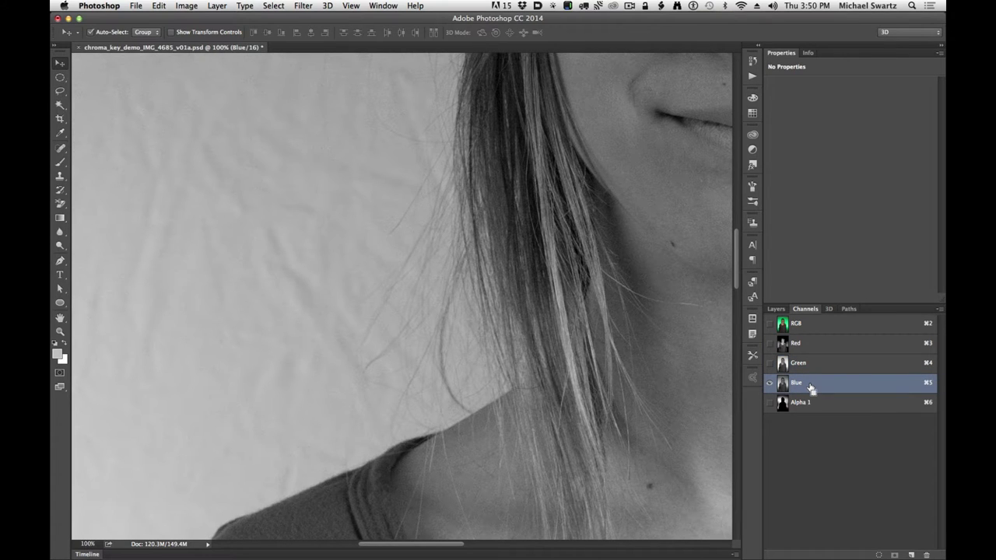
{"action": "key", "text": "super+minus"}
{"action": "key", "text": "super+minus"}
{"action": "key", "text": "super+plus"}
{"action": "key", "text": "super+plus"}
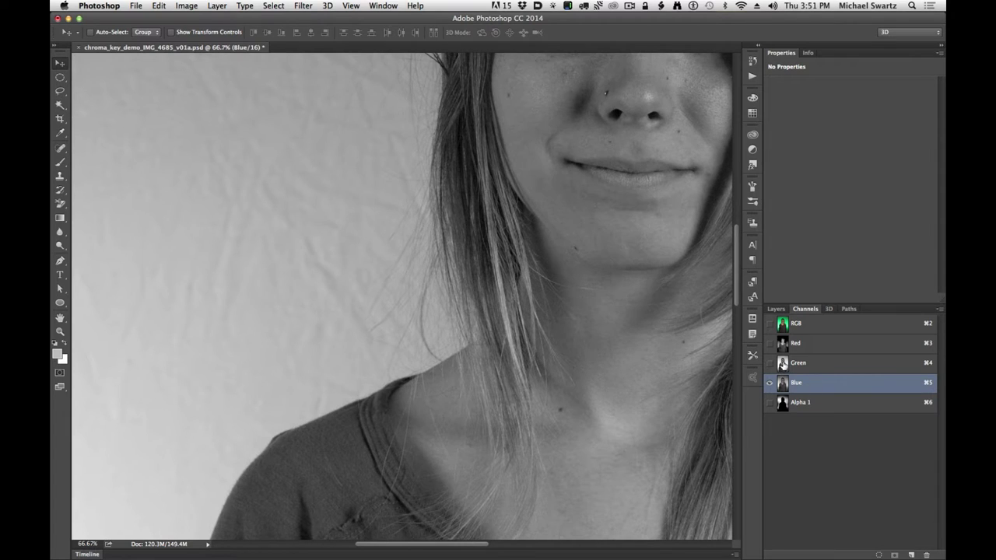
Duplicate the Green channel after reviewing it around the hair and shoulder.
{"action": "left_click", "coordinate": [846, 366]}
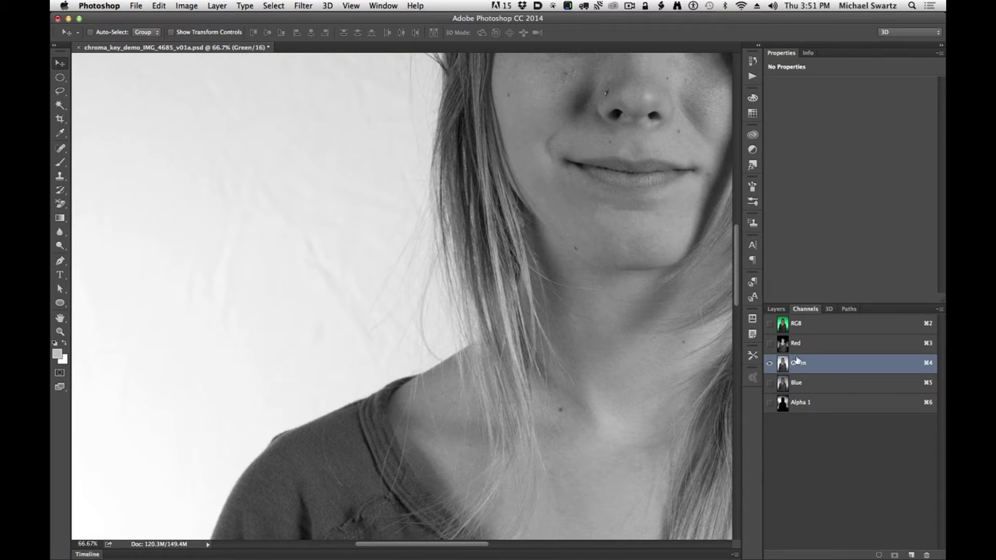
{"action": "key", "text": "super+minus"}
{"action": "key", "text": "super+minus"}
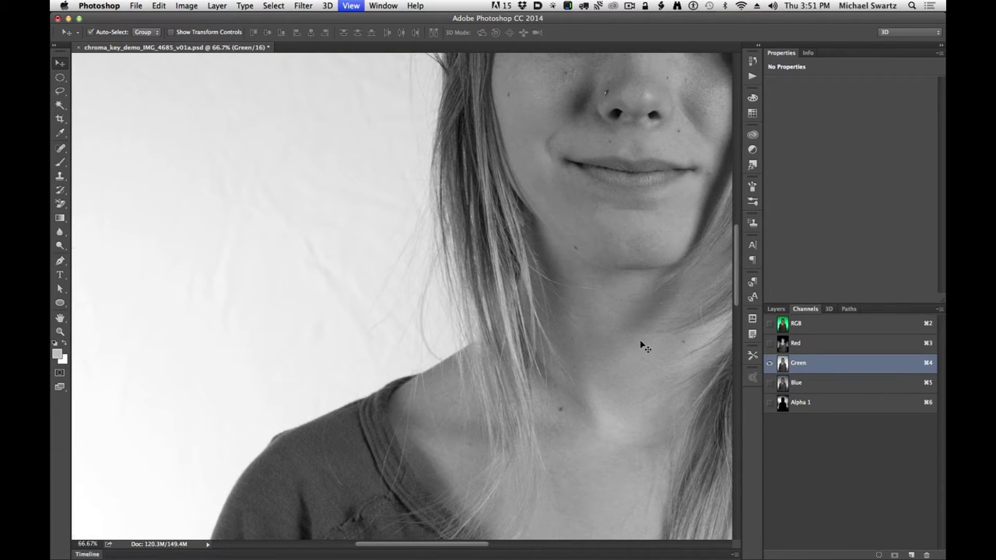
{"action": "key", "text": "super+plus"}
{"action": "key", "text": "super+plus"}
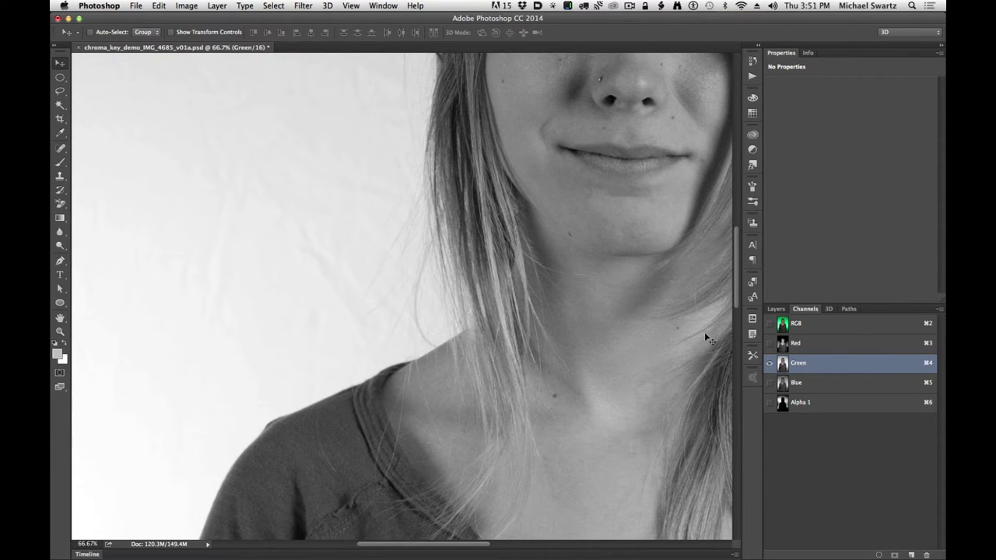
{"action": "left_click_drag", "start_coordinate": [795, 365], "coordinate": [910, 554]}
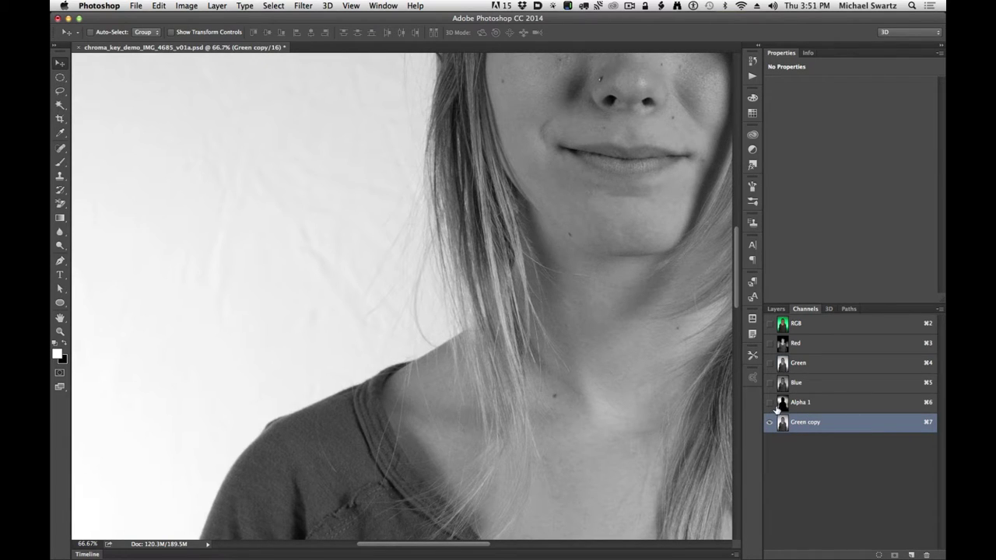
Rename the Alpha 1 channel as ColorRange.
{"action": "left_click", "coordinate": [805, 404]}
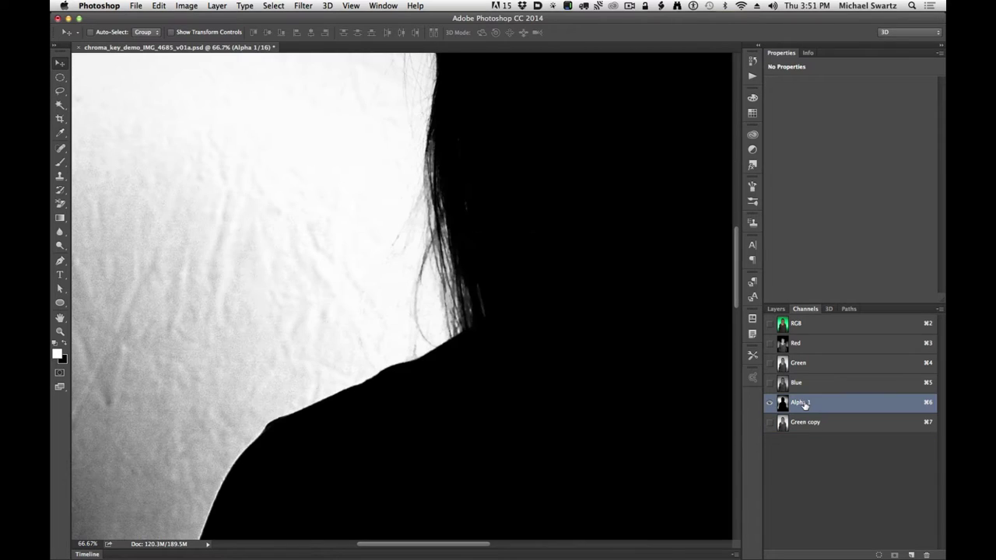
{"action": "double_click", "coordinate": [800, 405]}
{"action": "type", "text": "ColorRange"}
{"action": "key", "text": "Return"}
Compare the hair edge detail above the shoulder in the Green copy and ColorRange channels at high magnification.
{"action": "left_click", "coordinate": [805, 423]}
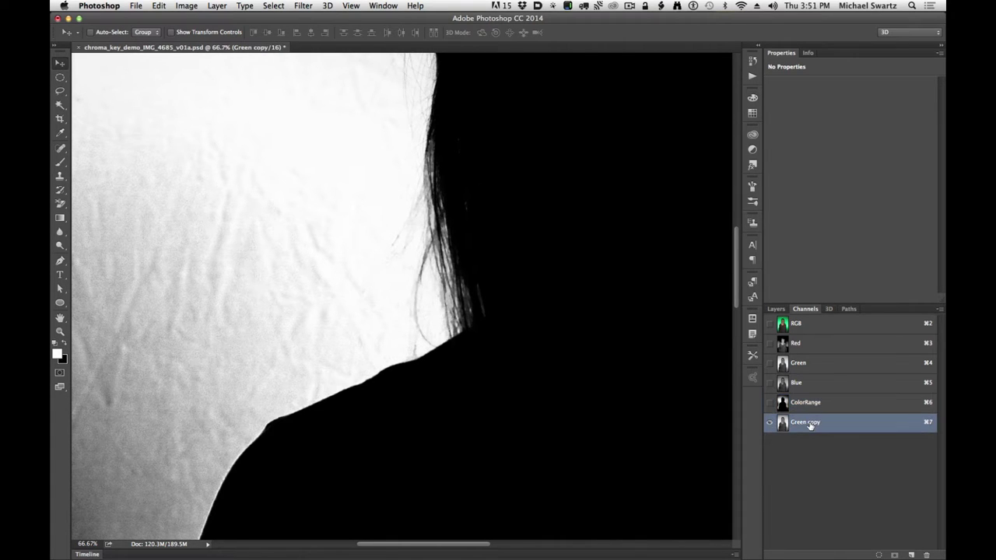
{"action": "key", "text": "super+space"}
{"action": "left_click_drag", "start_coordinate": [420, 297], "coordinate": [454, 302]}
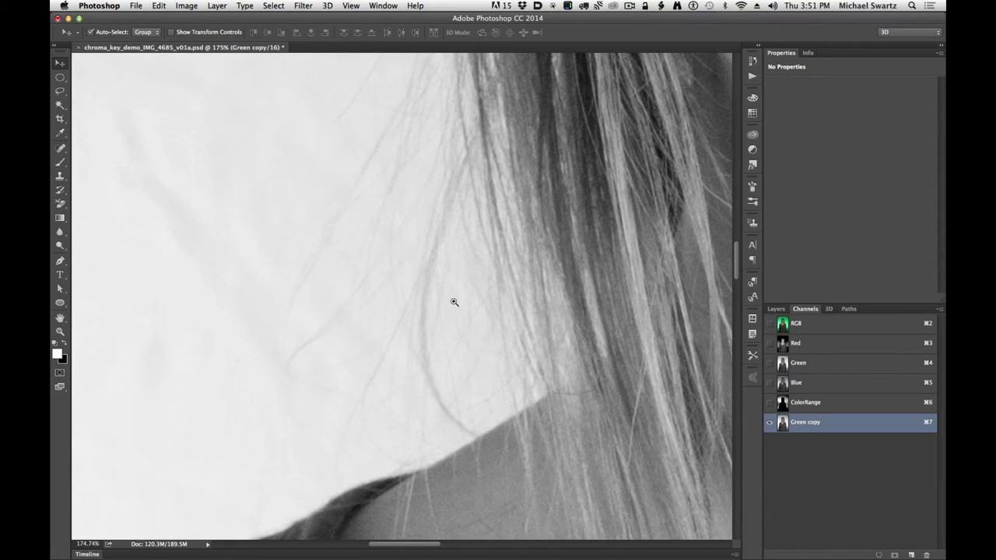
{"action": "left_click_drag", "start_coordinate": [372, 262], "coordinate": [532, 345]}
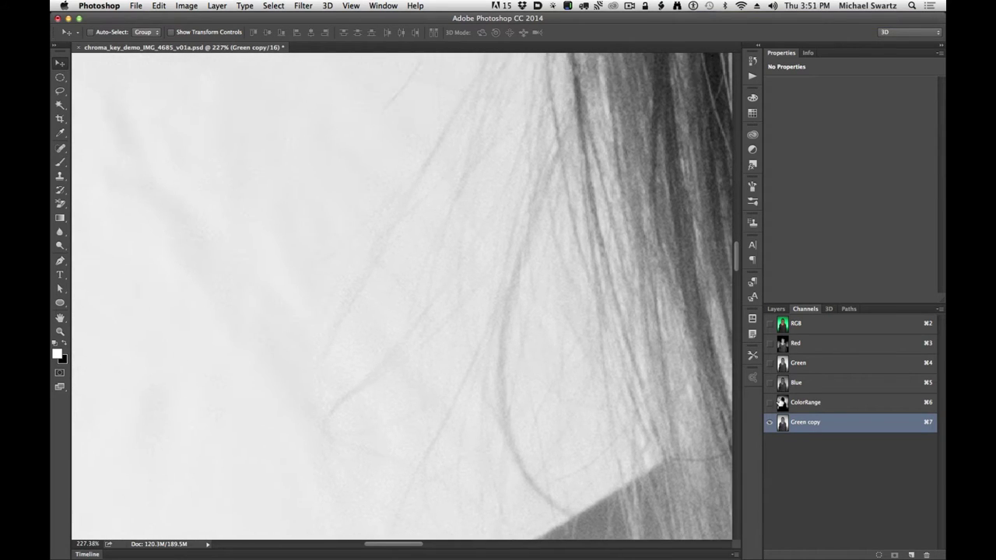
{"action": "left_click", "coordinate": [823, 403]}
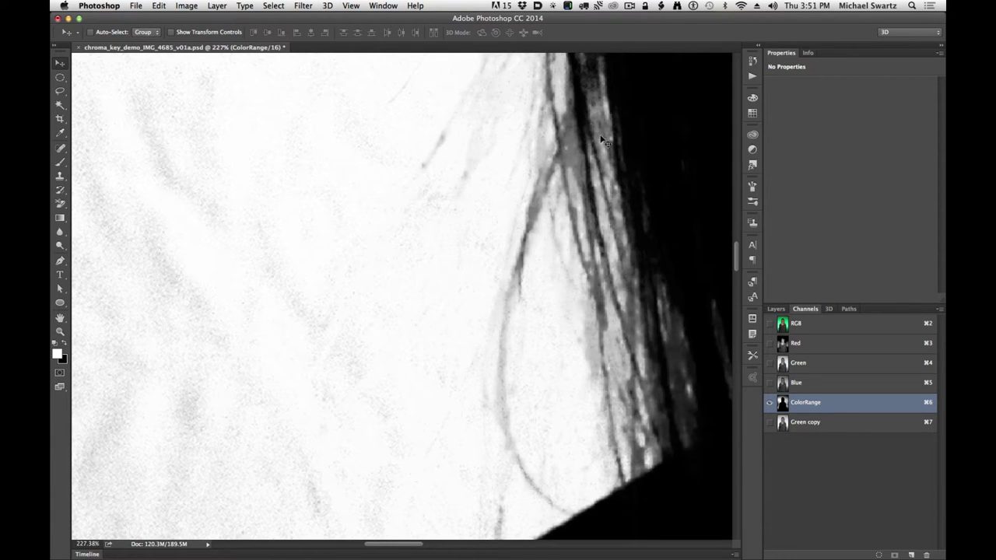
{"action": "left_click", "coordinate": [806, 422]}
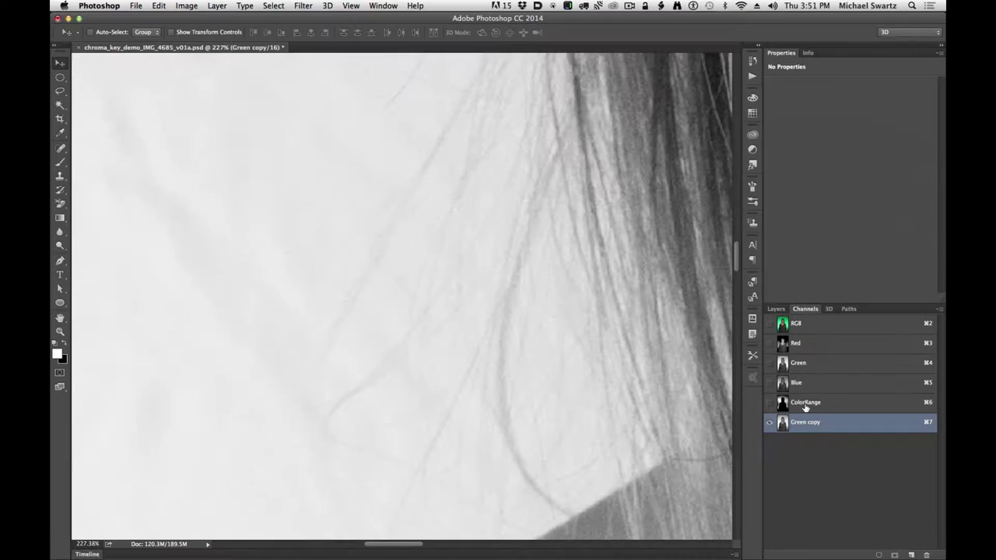
{"action": "left_click", "coordinate": [805, 404]}
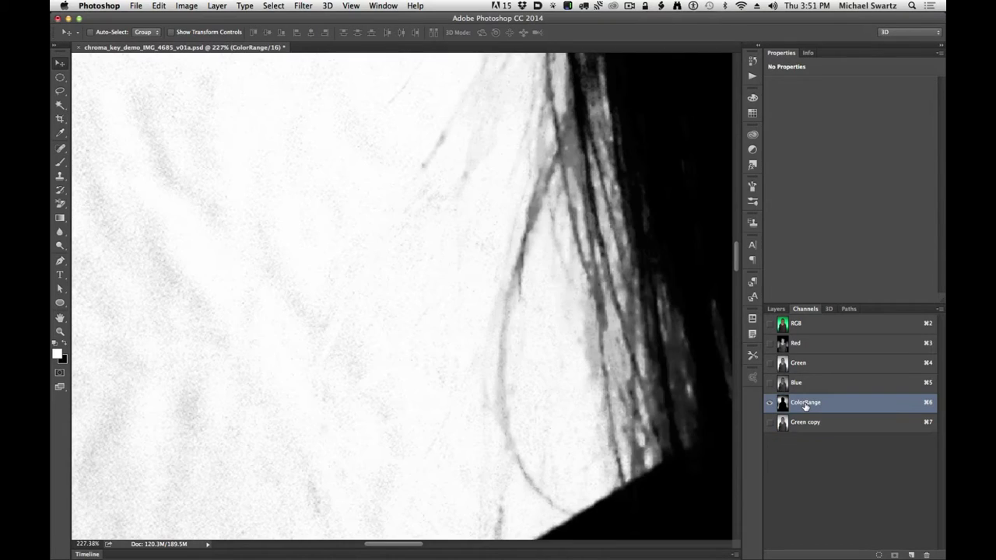
{"action": "left_click", "coordinate": [811, 424]}
{"action": "left_click", "coordinate": [811, 411]}
{"action": "left_click", "coordinate": [801, 423]}
{"action": "left_click", "coordinate": [798, 403]}
{"action": "left_click", "coordinate": [799, 427]}
{"action": "left_click", "coordinate": [790, 403]}
Delete the ColorRange channel.
{"action": "key", "text": "super+minus"}
{"action": "key", "text": "super+minus"}
{"action": "key", "text": "super+minus"}
{"action": "key", "text": "super+minus"}
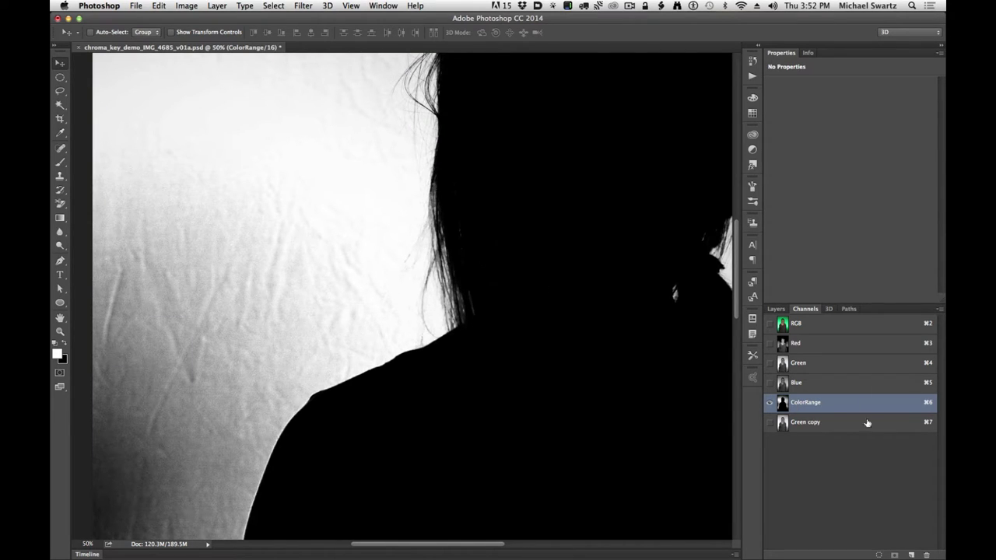
{"action": "left_click_drag", "start_coordinate": [800, 405], "coordinate": [926, 554]}
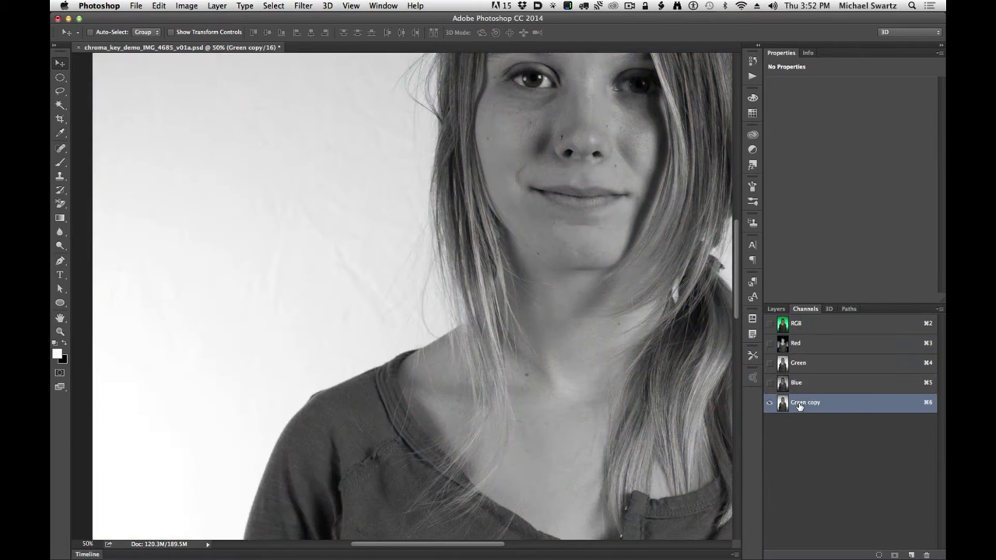
Start a Levels adjustment on the Green copy channel and lower the white input level to 227.
{"action": "left_click", "coordinate": [801, 403]}
{"action": "scroll", "coordinate": [446, 274], "scroll_direction": "up", "scroll_amount": 4}
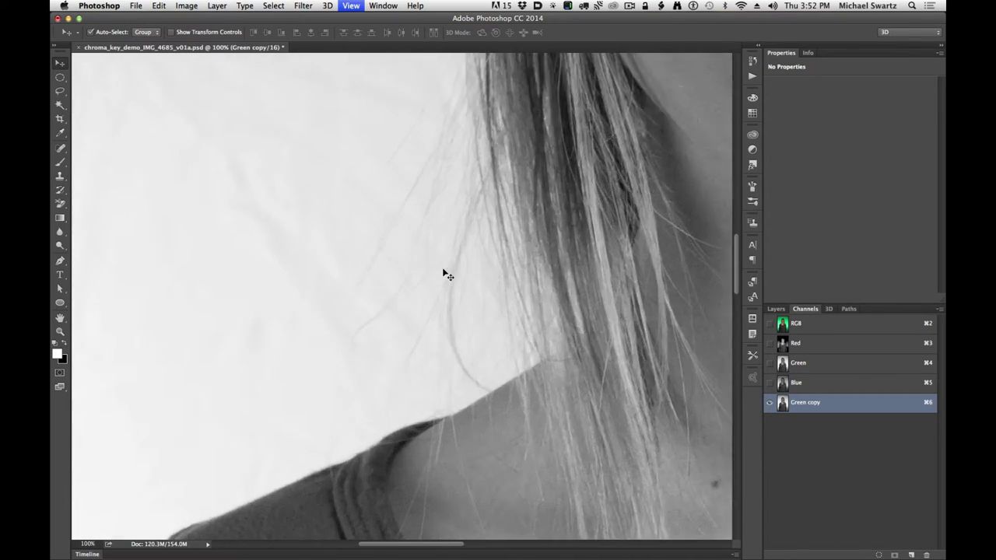
{"action": "key", "text": "super+minus"}
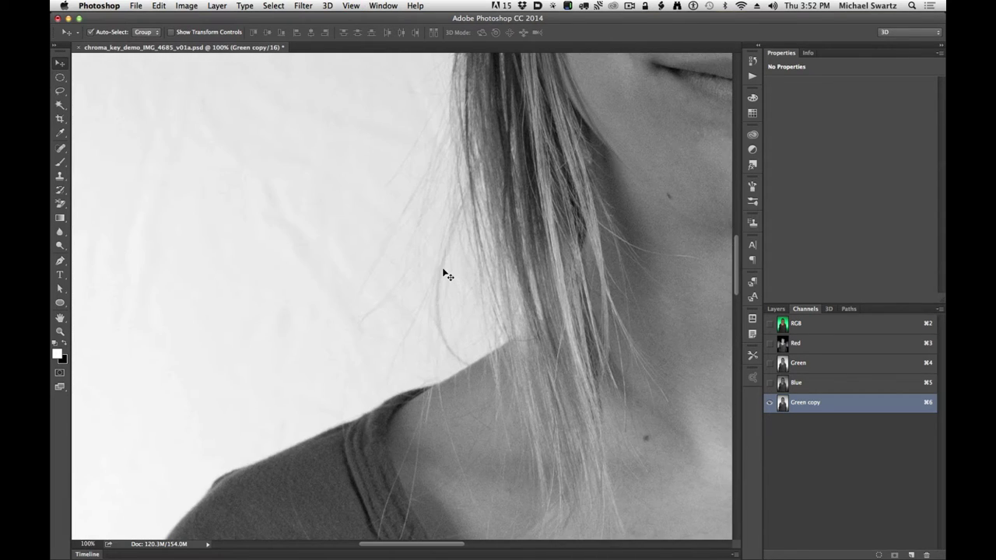
{"action": "key", "text": "super+plus"}
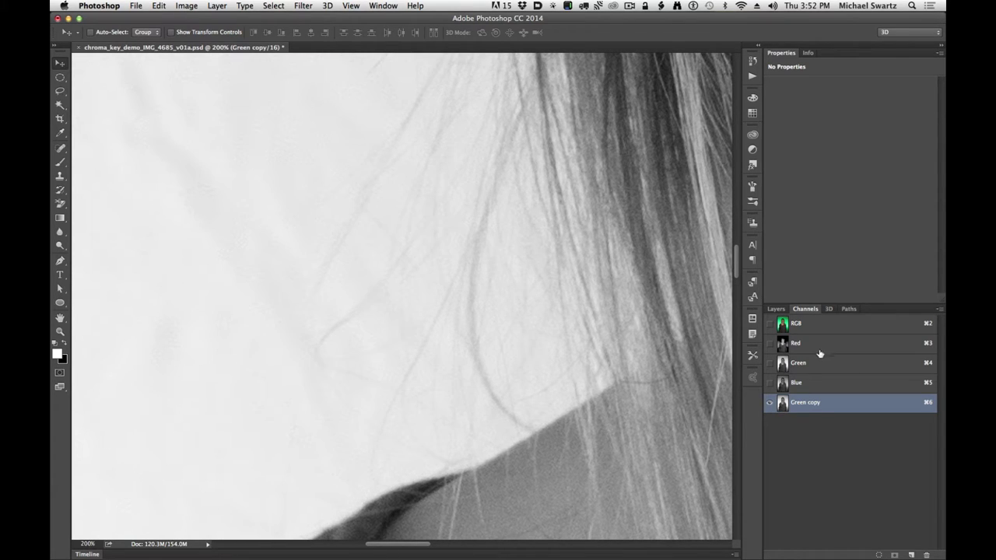
{"action": "left_click_drag", "start_coordinate": [804, 403], "coordinate": [792, 406]}
{"action": "key", "text": "super+l"}
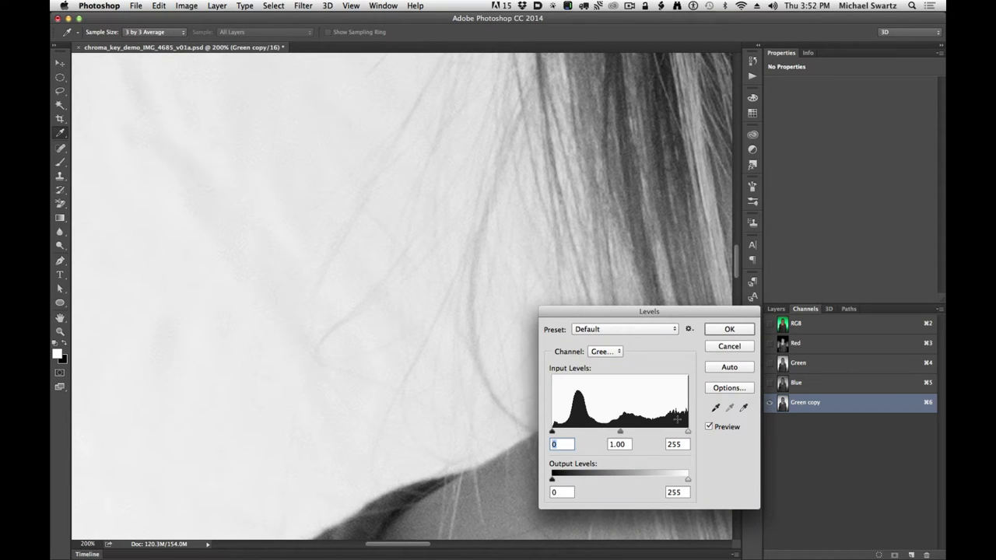
{"action": "left_click_drag", "start_coordinate": [644, 313], "coordinate": [667, 361]}
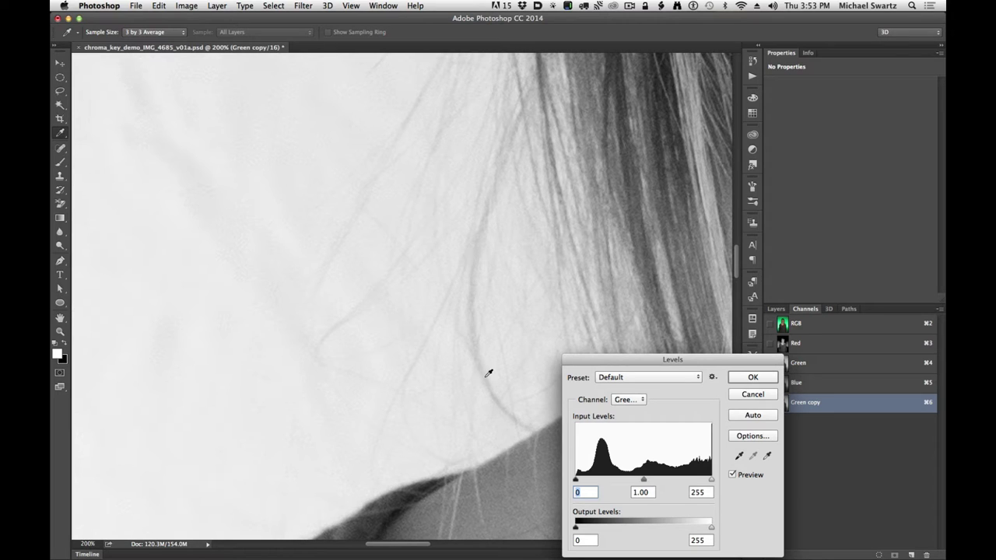
{"action": "left_click_drag", "start_coordinate": [711, 480], "coordinate": [695, 486]}
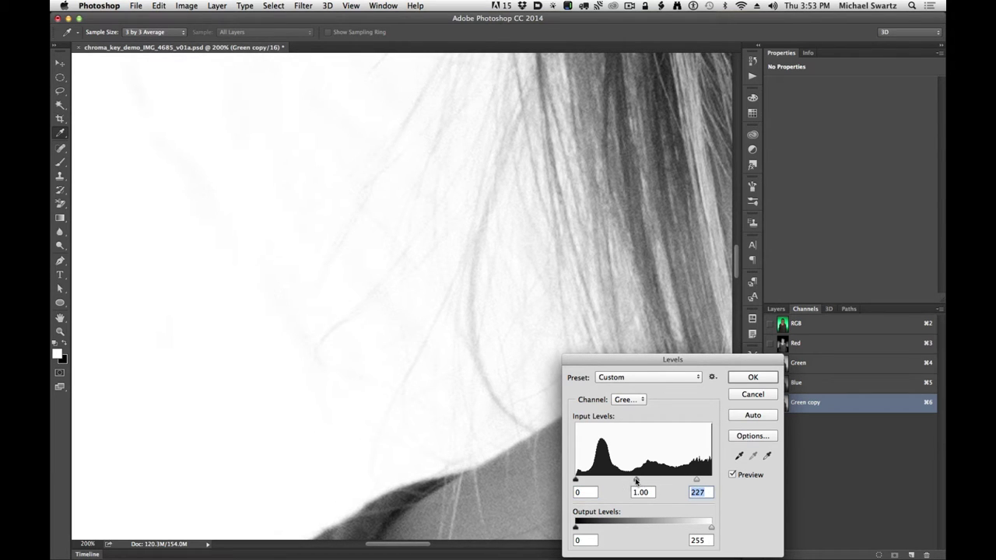
Refine the Levels to a white input of 224 and midtones of about 0.52, and apply the adjustment to Green copy.
{"action": "left_click_drag", "start_coordinate": [635, 480], "coordinate": [649, 480]}
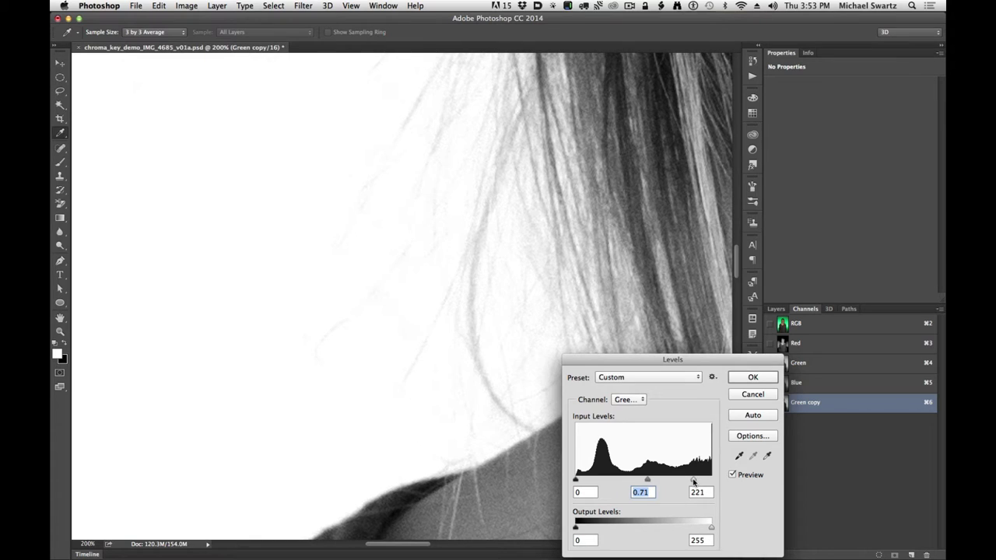
{"action": "left_click_drag", "start_coordinate": [695, 482], "coordinate": [696, 482]}
{"action": "left_click", "coordinate": [694, 482]}
{"action": "left_click_drag", "start_coordinate": [648, 481], "coordinate": [658, 483]}
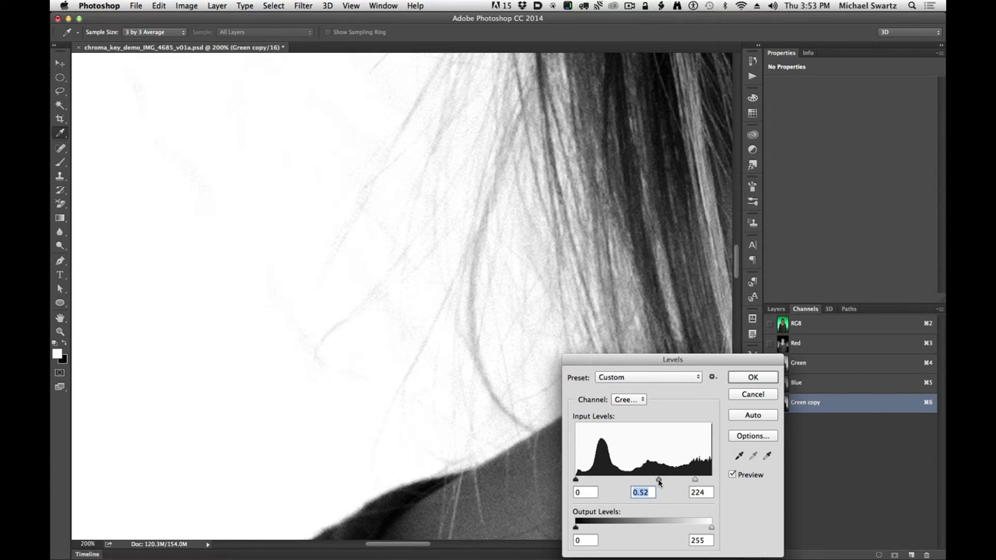
{"action": "left_click_drag", "start_coordinate": [659, 481], "coordinate": [658, 483]}
{"action": "left_click", "coordinate": [752, 377]}
{"action": "key", "text": "v"}
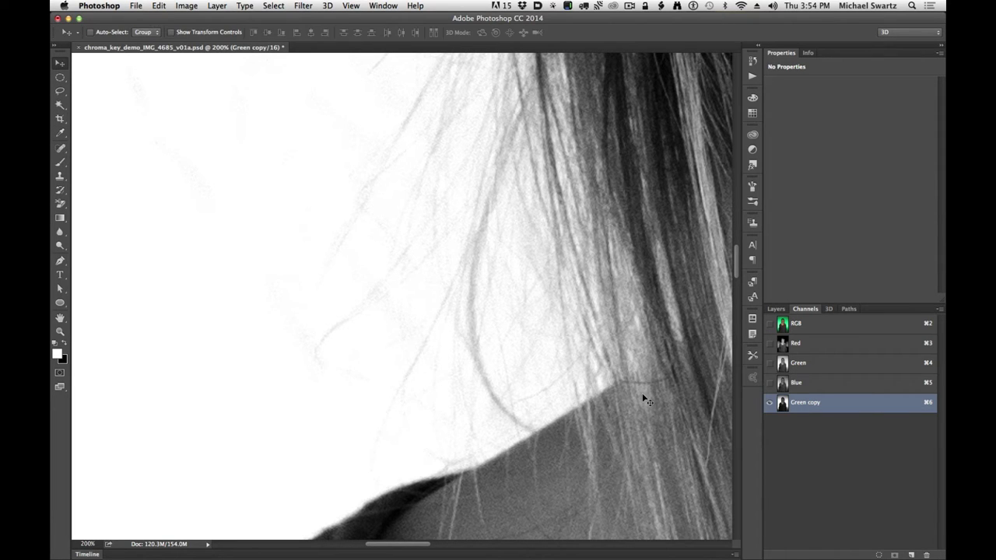
Inspect the adjusted Green copy channel across the whole portrait, comparing the hair above the head with the strands at the shoulder.
{"action": "key", "text": "super+minus"}
{"action": "key", "text": "super+minus"}
{"action": "key", "text": "super+minus"}
{"action": "key", "text": "super+minus"}
{"action": "key", "text": "super+minus"}
{"action": "key", "text": "super+minus"}
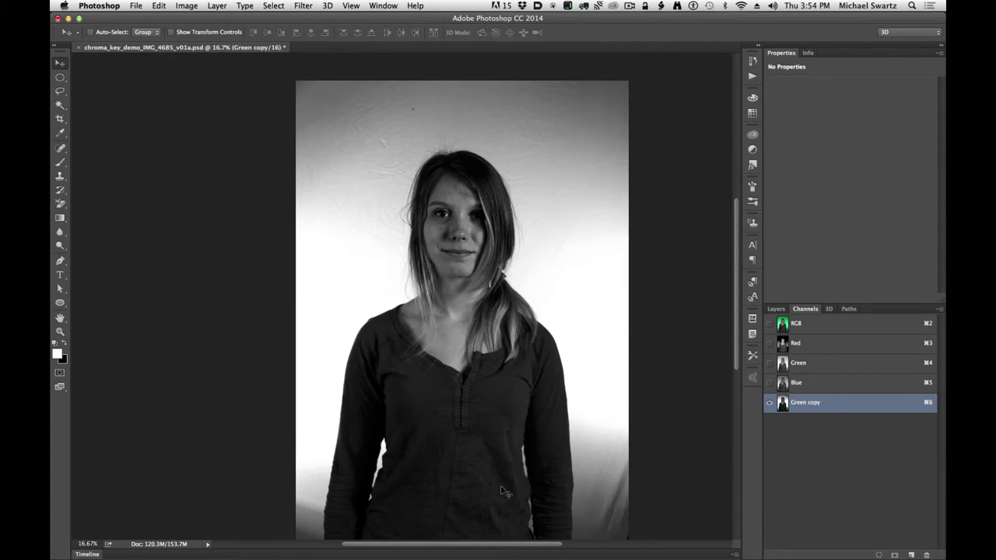
{"action": "key", "text": "super+space"}
{"action": "left_click_drag", "start_coordinate": [421, 210], "coordinate": [509, 218]}
{"action": "left_click_drag", "start_coordinate": [529, 120], "coordinate": [528, 432]}
{"action": "left_click_drag", "start_coordinate": [575, 281], "coordinate": [487, 420]}
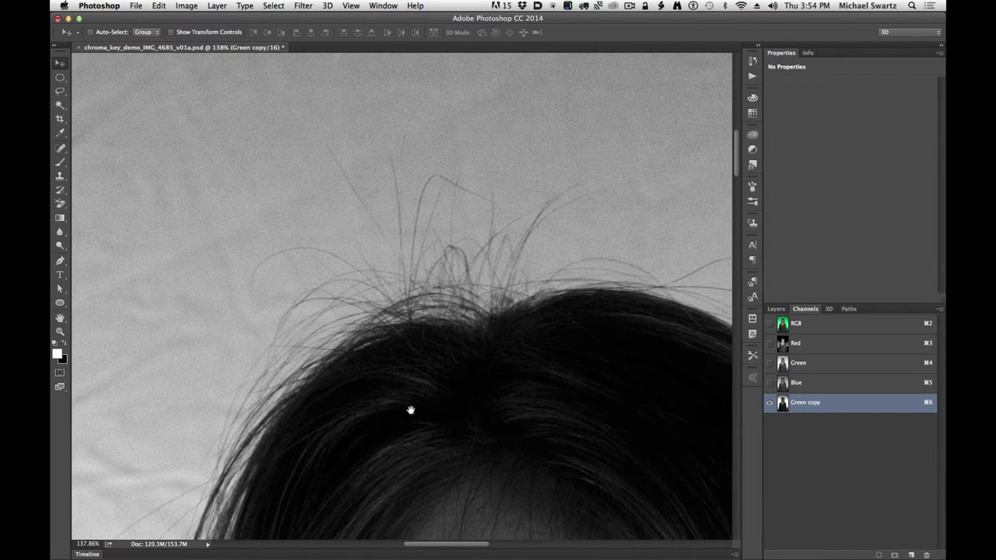
{"action": "left_click_drag", "start_coordinate": [410, 409], "coordinate": [493, 324]}
{"action": "left_click_drag", "start_coordinate": [437, 427], "coordinate": [545, 51]}
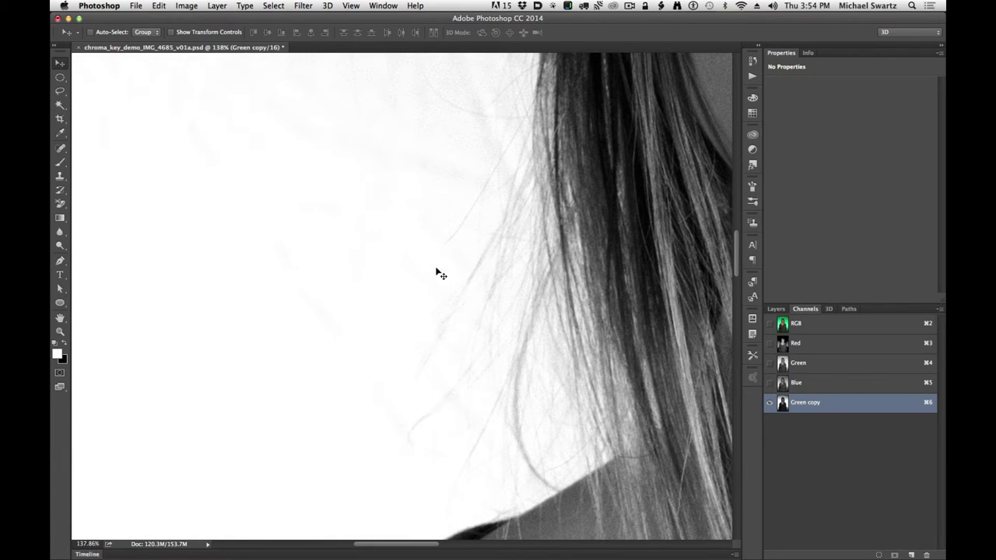
{"action": "left_click_drag", "start_coordinate": [579, 174], "coordinate": [438, 519]}
{"action": "left_click_drag", "start_coordinate": [566, 198], "coordinate": [526, 382]}
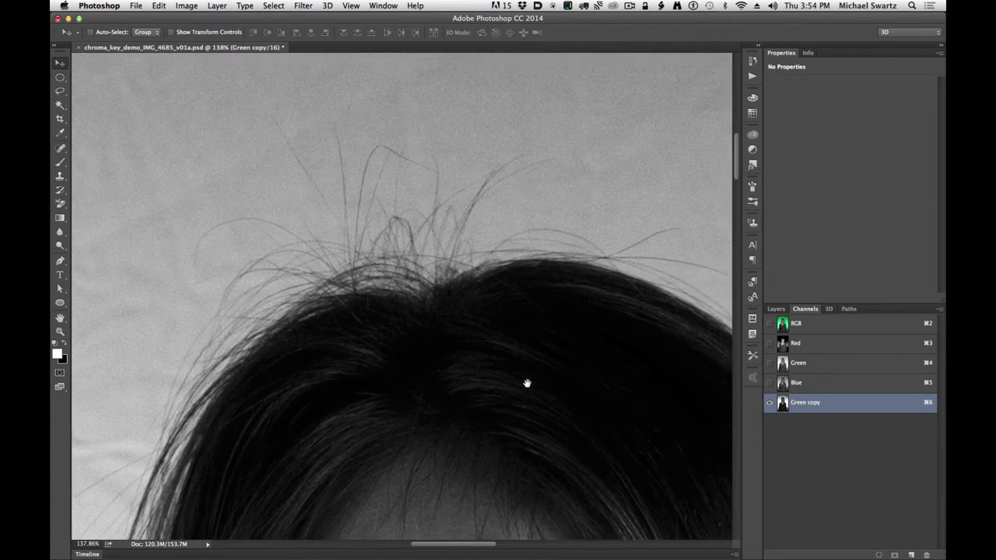
Check the hair in Green copy against the background and duplicate the Green copy channel.
{"action": "left_click_drag", "start_coordinate": [390, 458], "coordinate": [513, 179]}
{"action": "left_click_drag", "start_coordinate": [465, 324], "coordinate": [555, 58]}
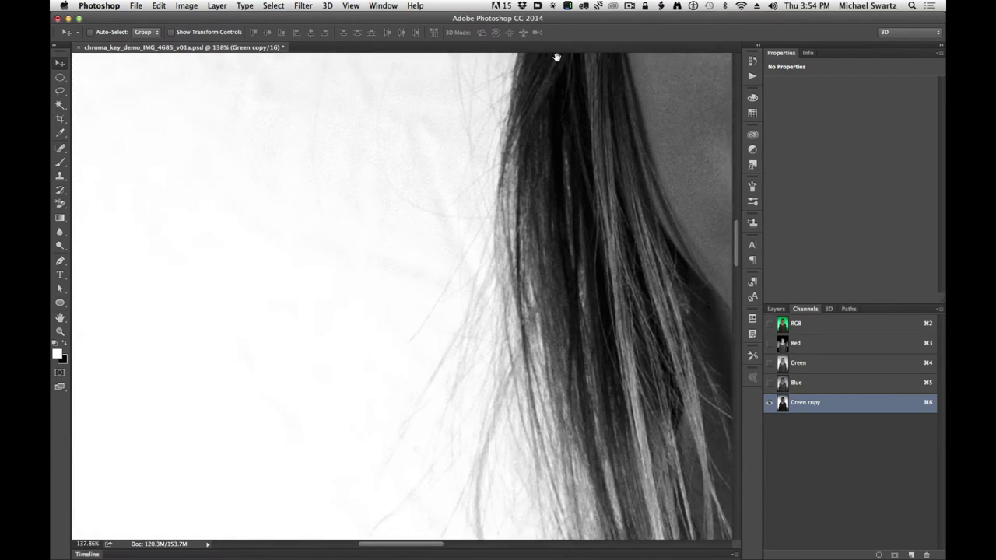
{"action": "left_click_drag", "start_coordinate": [548, 226], "coordinate": [540, 382]}
{"action": "key", "text": "super+0"}
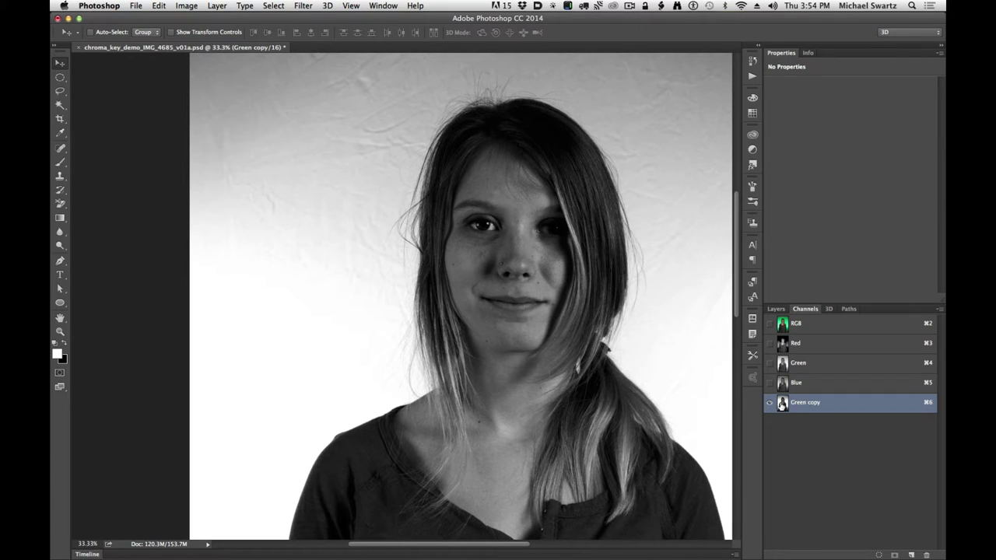
{"action": "left_click_drag", "start_coordinate": [813, 403], "coordinate": [911, 555]}
{"action": "left_click", "coordinate": [801, 405]}
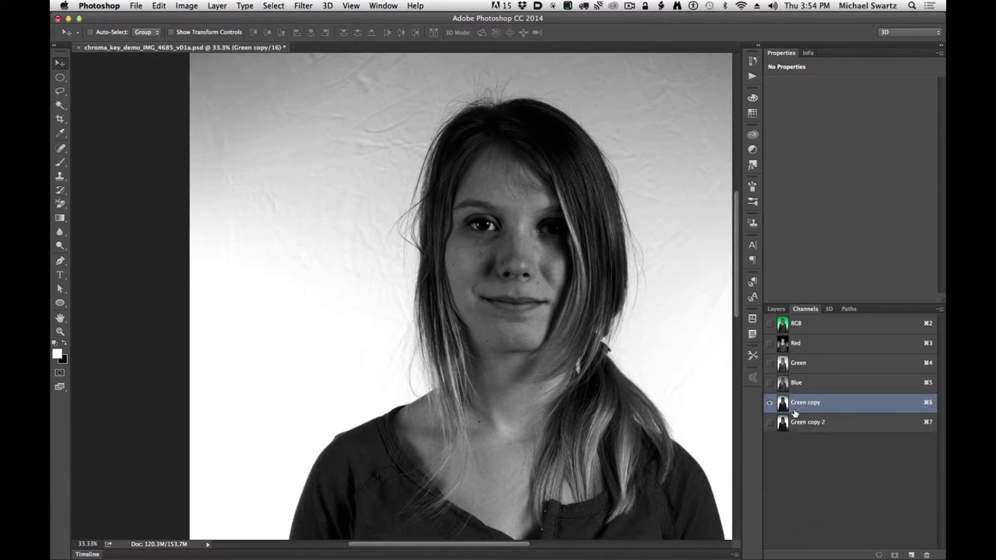
Rename the Green copy 2 channel as top_head and the Green copy channel as detail.
{"action": "left_click", "coordinate": [801, 423]}
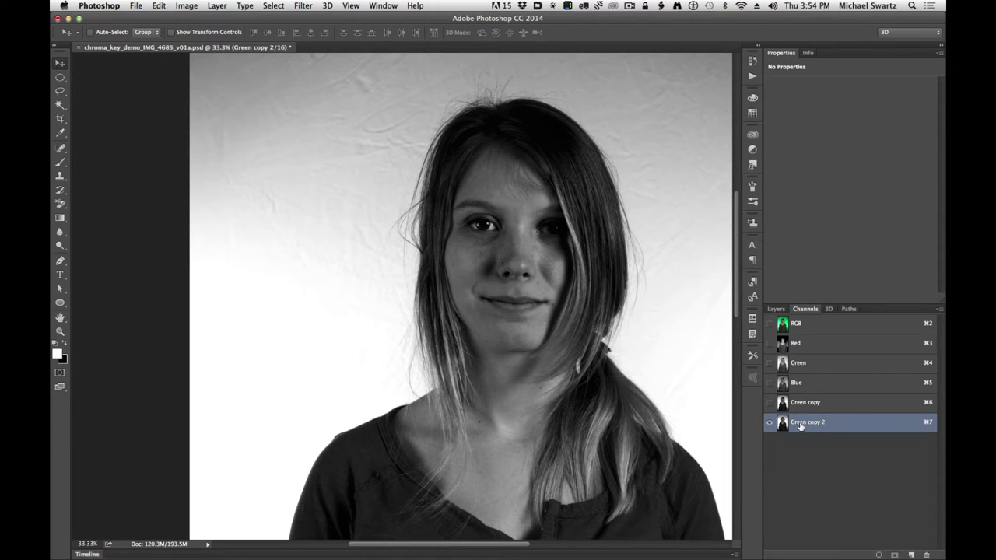
{"action": "double_click", "coordinate": [800, 423]}
{"action": "key", "text": "BackSpace"}
{"action": "key", "text": "Return"}
{"action": "double_click", "coordinate": [793, 404]}
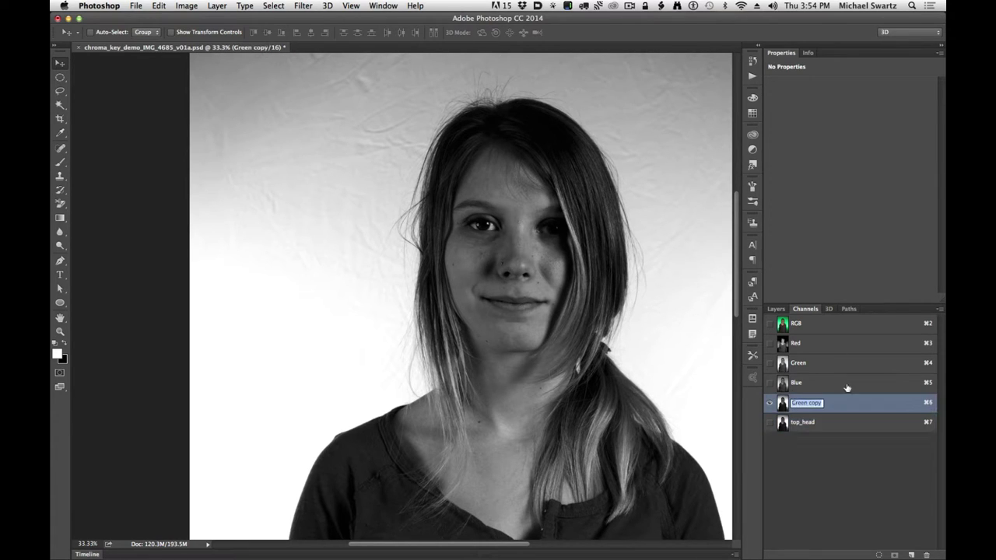
{"action": "type", "text": "cetail"}
{"action": "key", "text": "Return"}
Start a Levels adjustment on the top_head channel, setting the white input to 184 and the midtones to 0.63.
{"action": "left_click", "coordinate": [812, 420]}
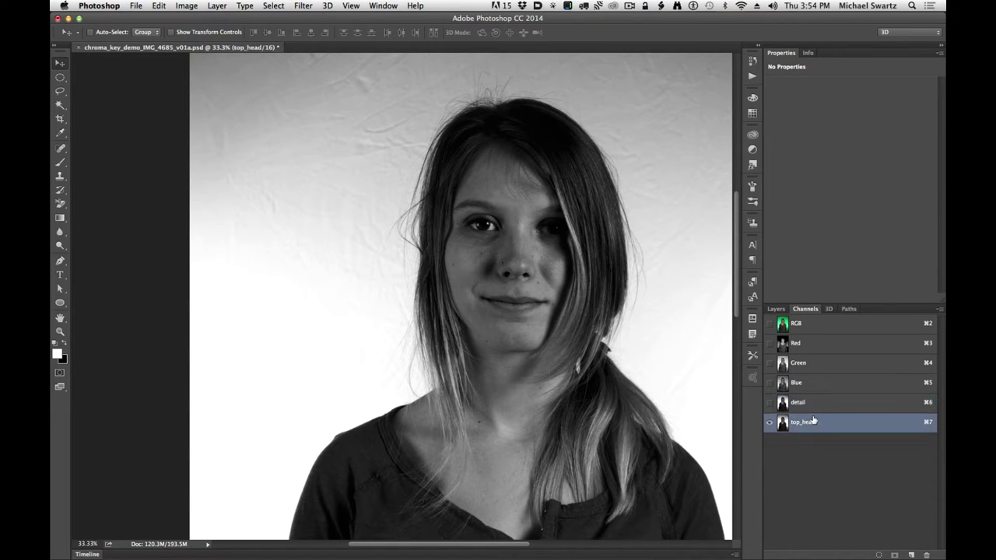
{"action": "key", "text": "super+space"}
{"action": "left_click_drag", "start_coordinate": [484, 106], "coordinate": [574, 314]}
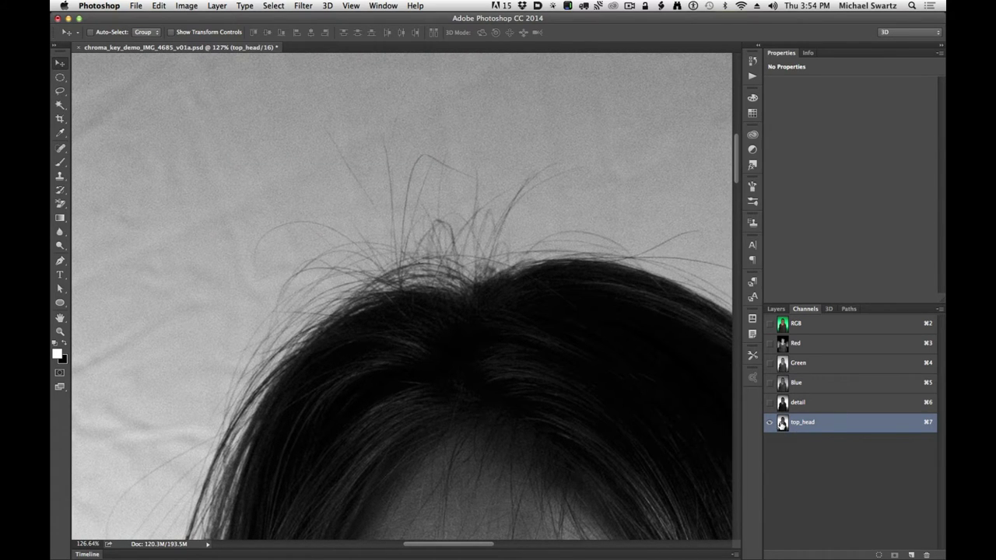
{"action": "key", "text": "super+l"}
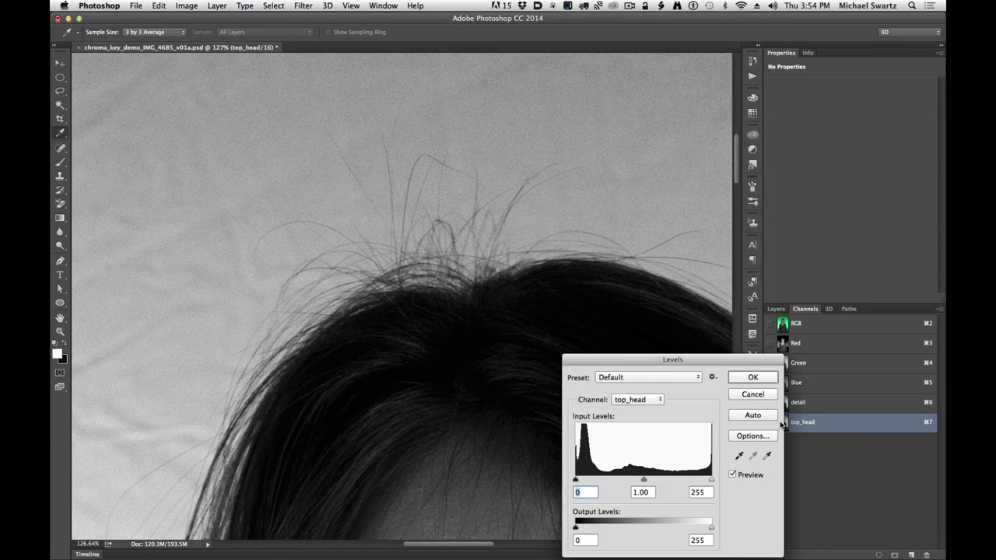
{"action": "left_click_drag", "start_coordinate": [655, 360], "coordinate": [766, 294]}
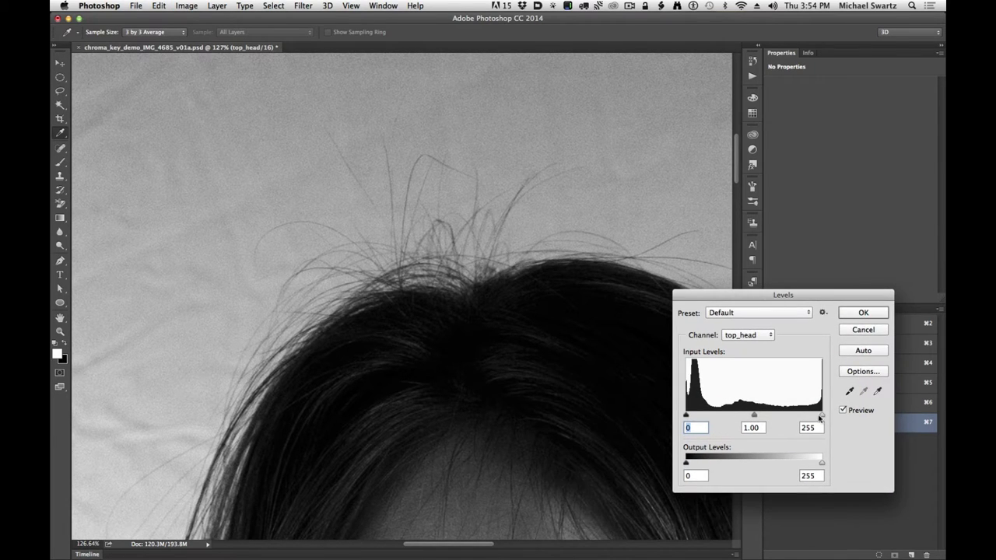
{"action": "left_click_drag", "start_coordinate": [823, 415], "coordinate": [785, 417]}
{"action": "left_click", "coordinate": [747, 416]}
{"action": "left_click", "coordinate": [783, 417]}
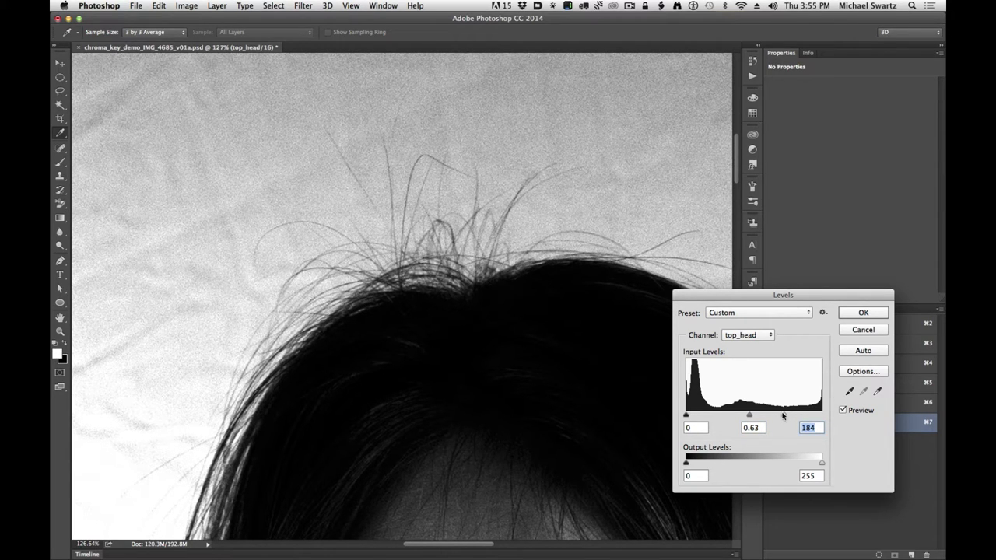
Refine the Levels on top_head to a white input of 206 with midtones of 0.63 and apply the adjustment.
{"action": "left_click_drag", "start_coordinate": [785, 416], "coordinate": [794, 416]}
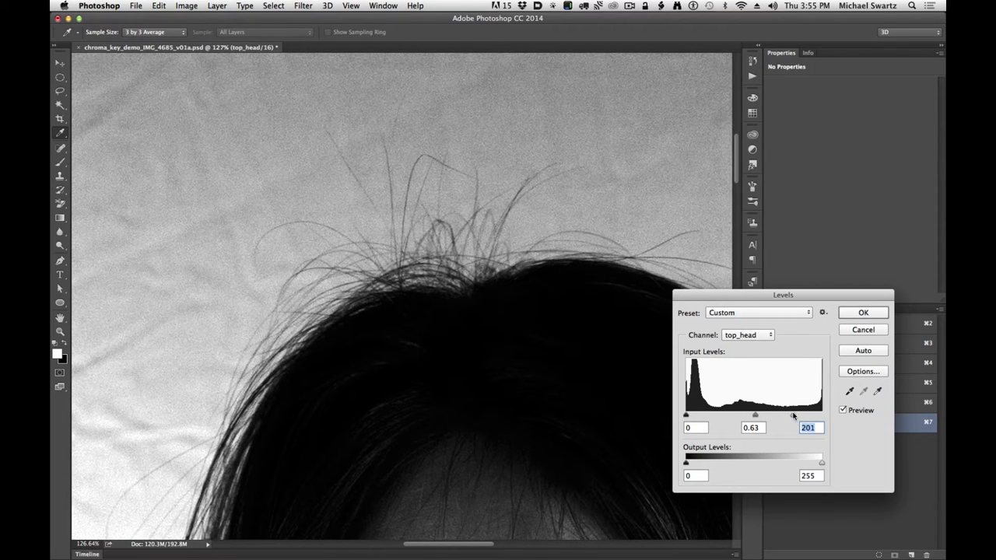
{"action": "left_click_drag", "start_coordinate": [260, 485], "coordinate": [424, 233]}
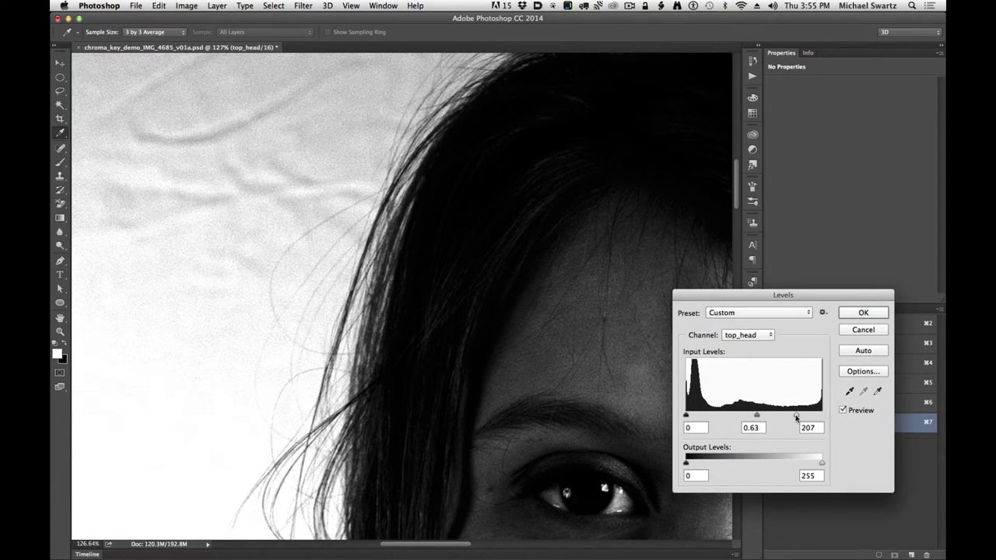
{"action": "left_click_drag", "start_coordinate": [794, 414], "coordinate": [792, 416]}
{"action": "left_click", "coordinate": [795, 417]}
{"action": "left_click_drag", "start_coordinate": [758, 417], "coordinate": [761, 418]}
{"action": "left_click_drag", "start_coordinate": [490, 184], "coordinate": [303, 299]}
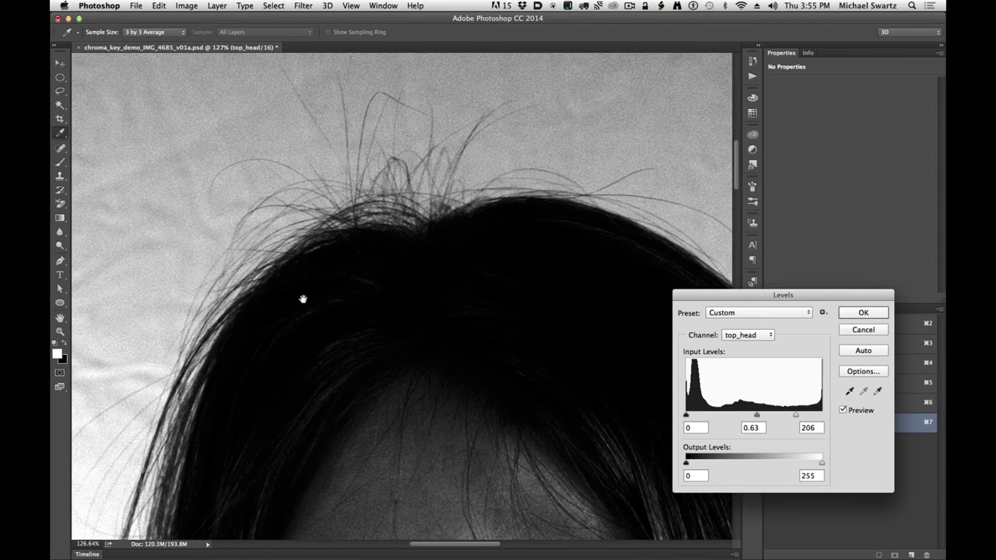
{"action": "left_click", "coordinate": [873, 314]}
{"action": "key", "text": "v"}
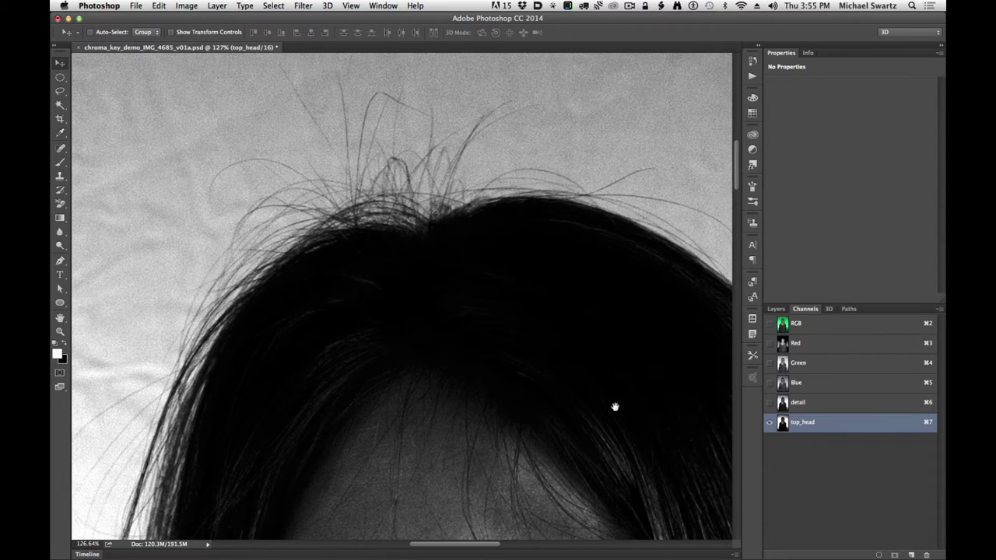
Compare the loose strands beside the face in the top_head, Green and detail channels, and return to top_head above the head.
{"action": "left_click_drag", "start_coordinate": [615, 405], "coordinate": [239, 227]}
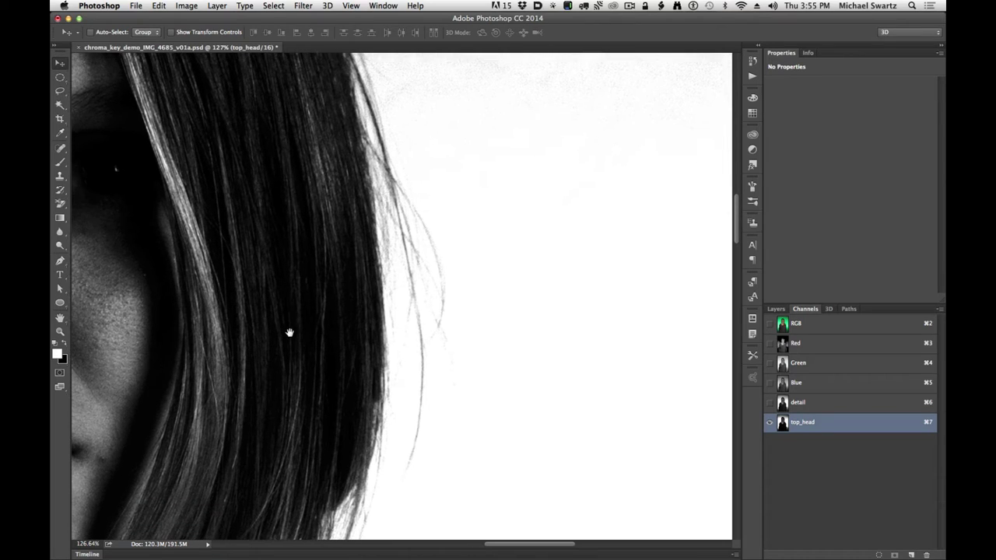
{"action": "left_click", "coordinate": [797, 363]}
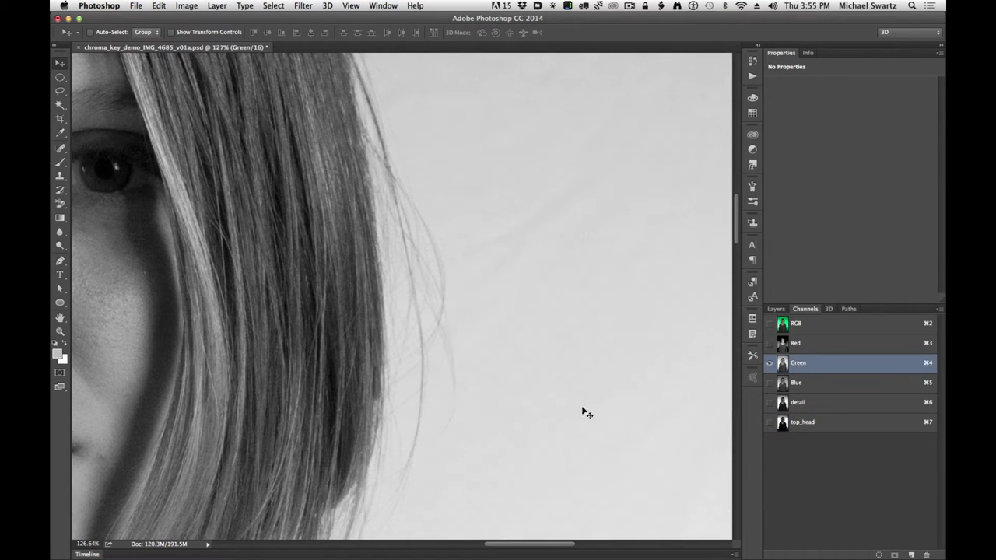
{"action": "left_click", "coordinate": [802, 402]}
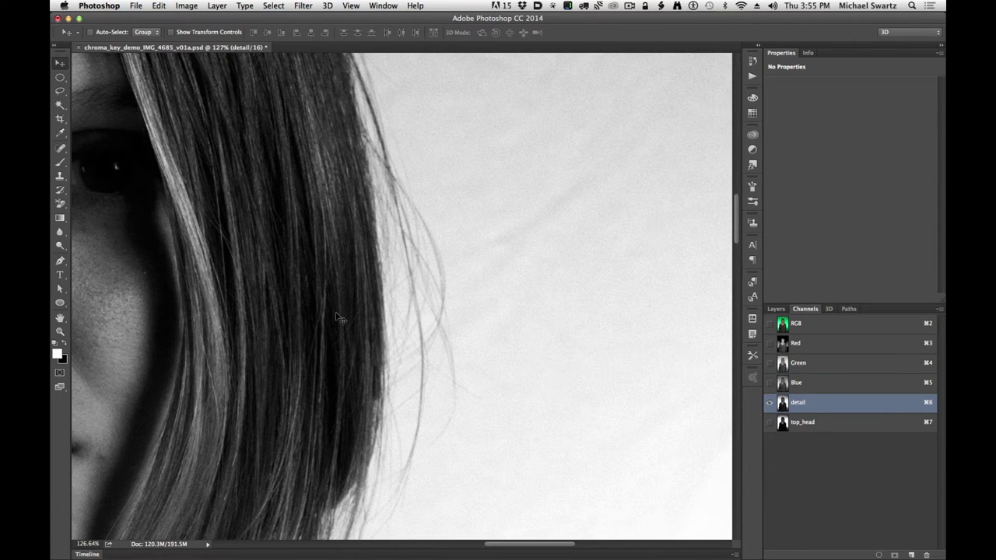
{"action": "left_click", "coordinate": [797, 428]}
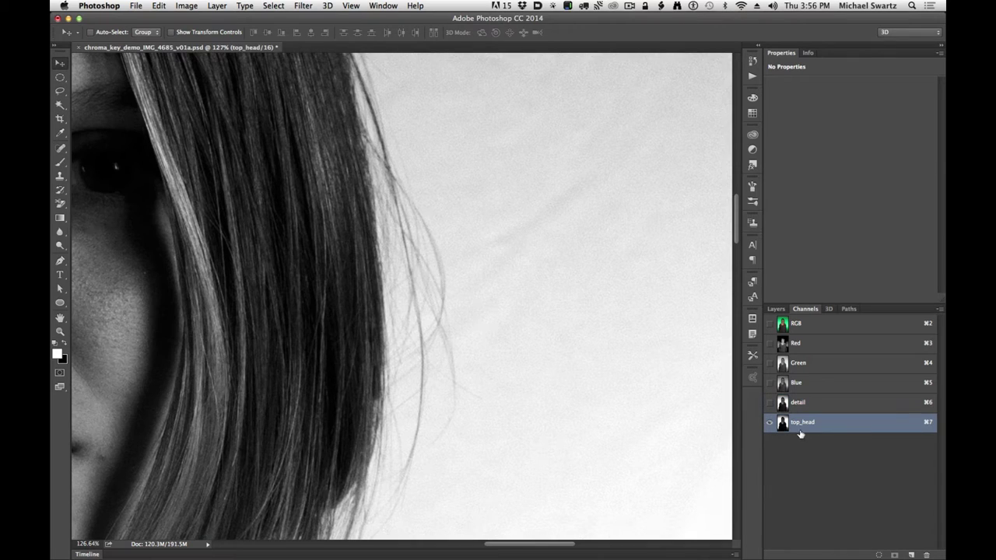
{"action": "scroll", "coordinate": [574, 453], "scroll_direction": "up", "scroll_amount": 10}
{"action": "left_click_drag", "start_coordinate": [467, 304], "coordinate": [459, 357]}
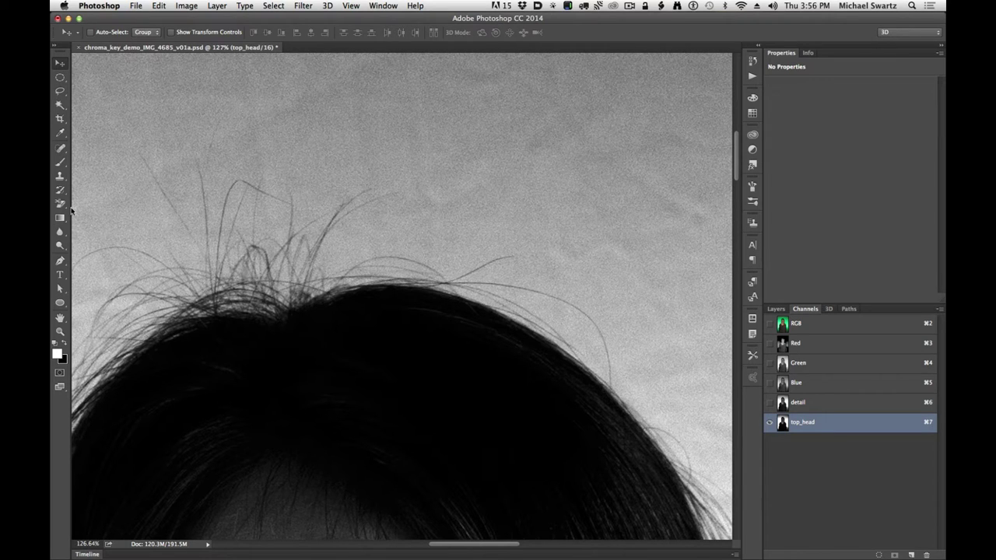
Lighten the background around the flyaway hairs above the head using the Dodge tool at 1% exposure with a softened 70 px brush.
{"action": "left_click", "coordinate": [62, 249]}
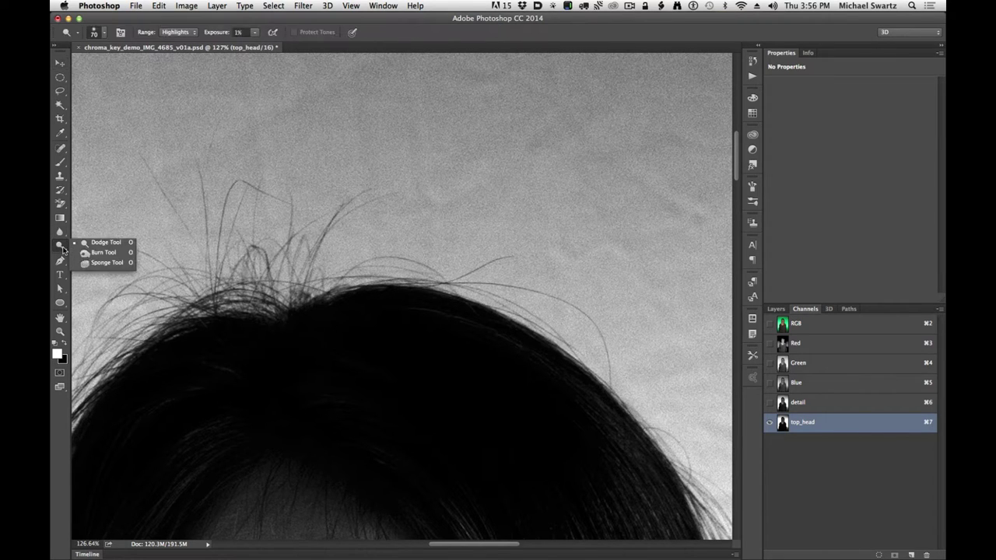
{"action": "left_click", "coordinate": [109, 243]}
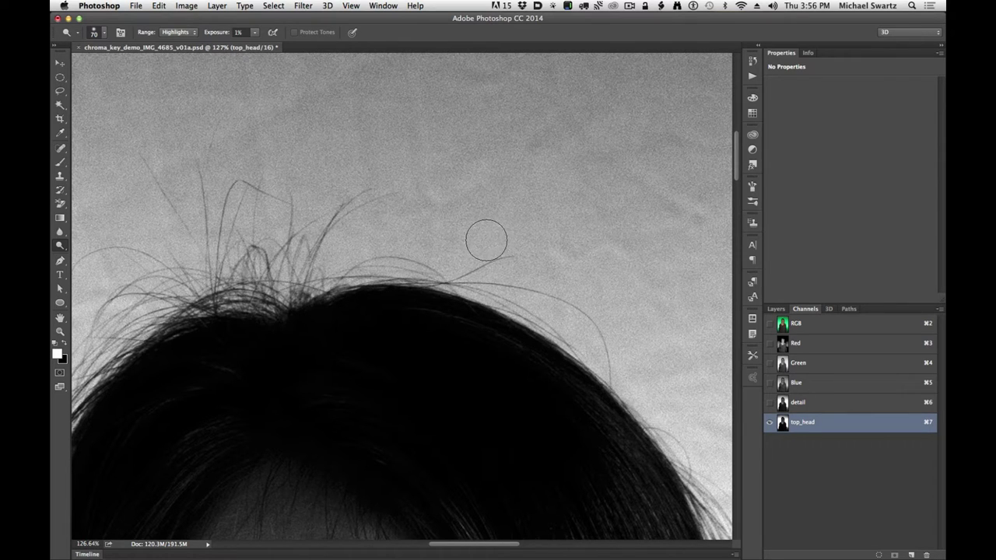
{"action": "right_click", "coordinate": [487, 236]}
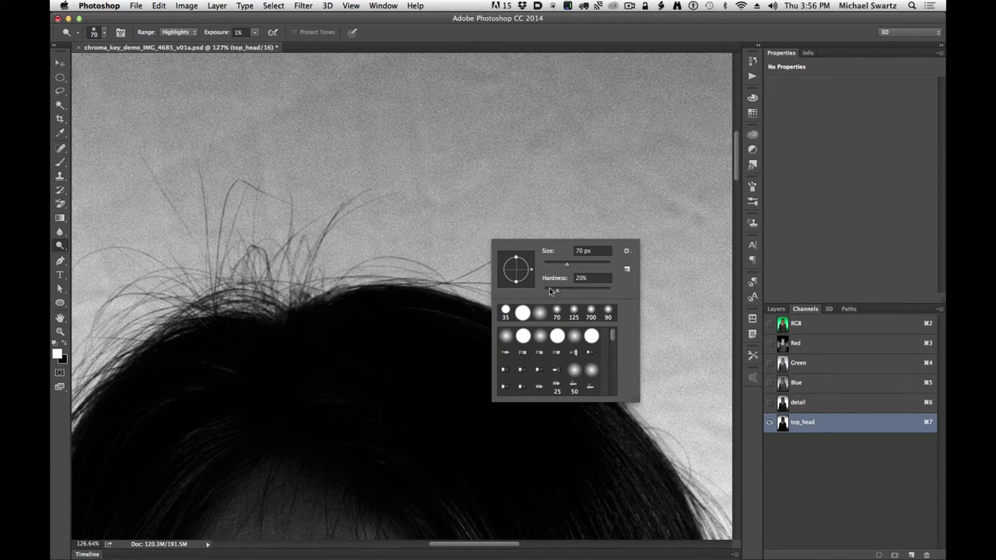
{"action": "left_click_drag", "start_coordinate": [550, 291], "coordinate": [538, 290]}
{"action": "mouse_move", "coordinate": [452, 192]}
{"action": "left_mouse_down"}
{"action": "mouse_move", "coordinate": [472, 194]}
{"action": "mouse_move", "coordinate": [448, 244]}
{"action": "mouse_move", "coordinate": [436, 207]}
{"action": "left_mouse_up"}
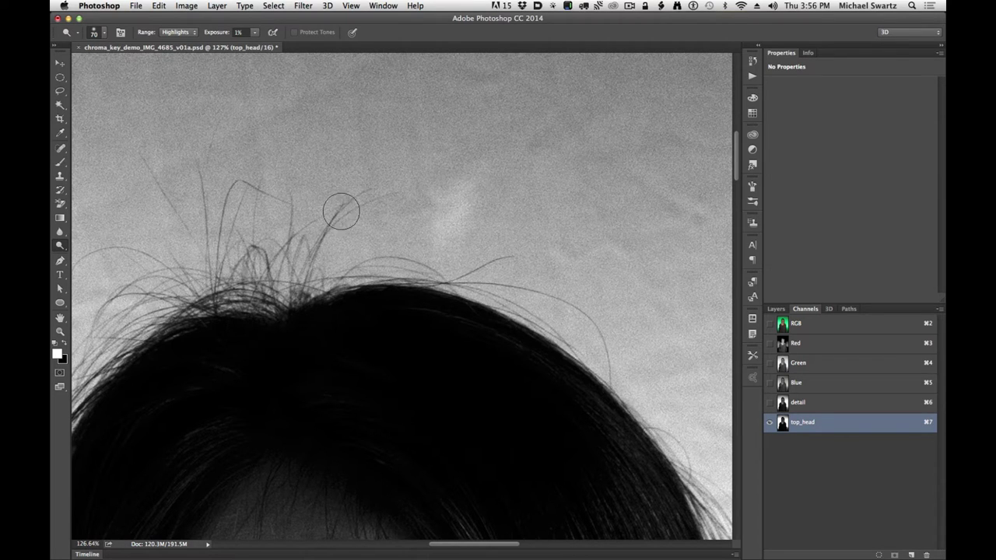
{"action": "mouse_move", "coordinate": [342, 256]}
{"action": "left_mouse_down"}
{"action": "mouse_move", "coordinate": [303, 260]}
{"action": "mouse_move", "coordinate": [291, 189]}
{"action": "mouse_move", "coordinate": [264, 218]}
{"action": "mouse_move", "coordinate": [244, 164]}
{"action": "mouse_move", "coordinate": [266, 205]}
{"action": "mouse_move", "coordinate": [280, 202]}
{"action": "mouse_move", "coordinate": [235, 242]}
{"action": "mouse_move", "coordinate": [220, 114]}
{"action": "mouse_move", "coordinate": [222, 241]}
{"action": "mouse_move", "coordinate": [162, 164]}
{"action": "left_mouse_up"}
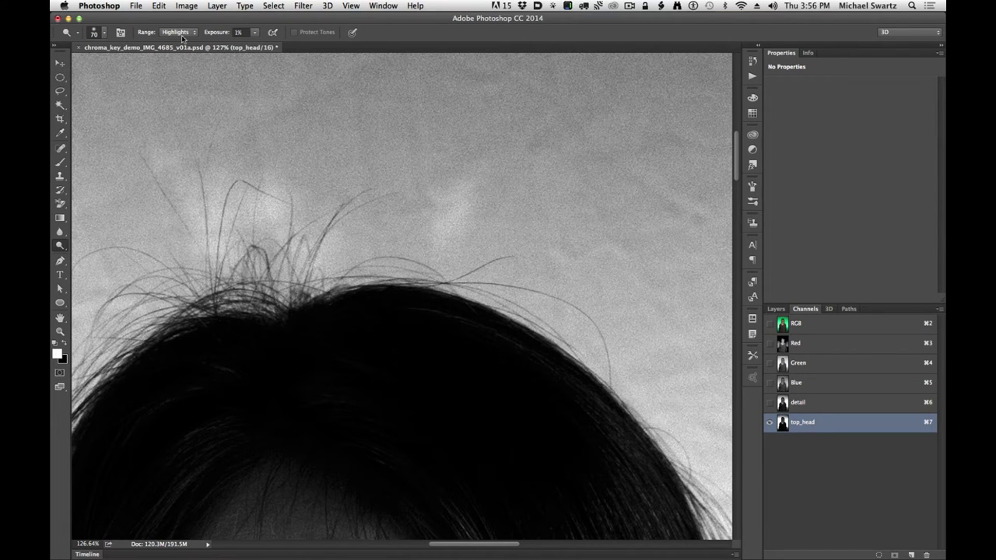
{"action": "mouse_move", "coordinate": [186, 198]}
{"action": "left_mouse_down"}
{"action": "mouse_move", "coordinate": [166, 112]}
{"action": "mouse_move", "coordinate": [180, 112]}
{"action": "mouse_move", "coordinate": [211, 215]}
{"action": "mouse_move", "coordinate": [227, 196]}
{"action": "mouse_move", "coordinate": [222, 124]}
{"action": "mouse_move", "coordinate": [236, 99]}
{"action": "mouse_move", "coordinate": [217, 127]}
{"action": "mouse_move", "coordinate": [219, 231]}
{"action": "mouse_move", "coordinate": [250, 113]}
{"action": "mouse_move", "coordinate": [230, 130]}
{"action": "left_mouse_up"}
Set the Dodge exposure to 5% and lighten the background beside the flyaway hairs, undoing the stroke made over the low arched strands.
{"action": "left_click", "coordinate": [259, 32]}
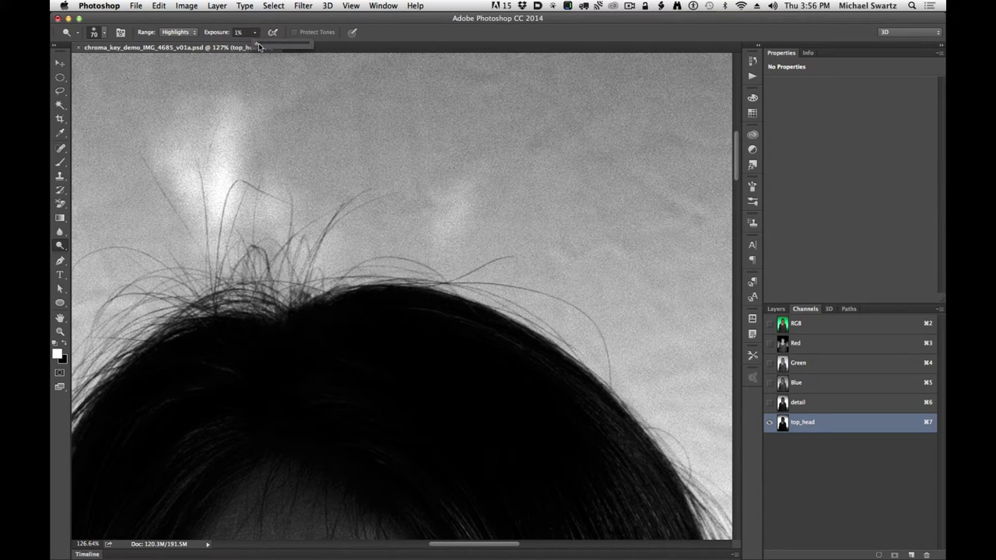
{"action": "left_click", "coordinate": [241, 32]}
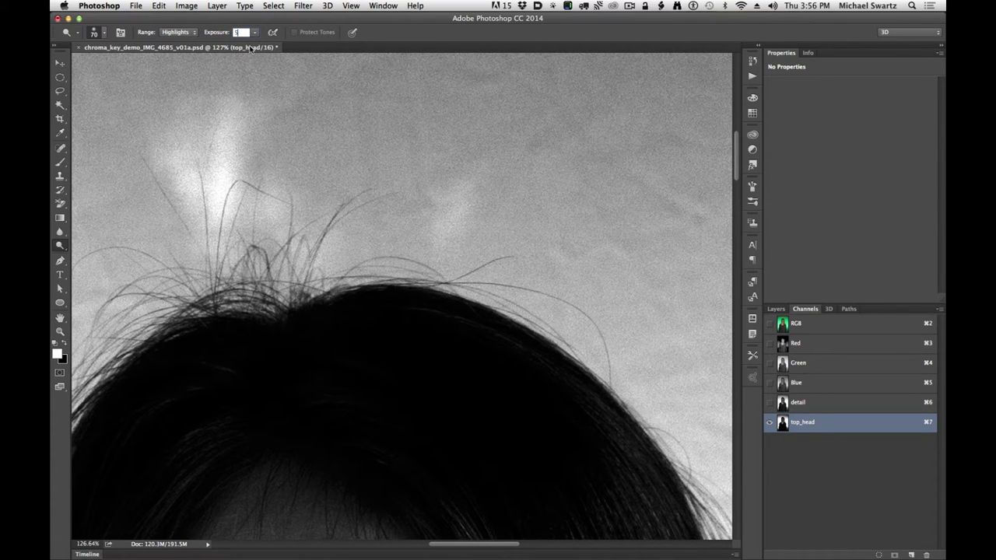
{"action": "key", "text": "Return"}
{"action": "mouse_move", "coordinate": [331, 151]}
{"action": "left_mouse_down"}
{"action": "mouse_move", "coordinate": [368, 132]}
{"action": "mouse_move", "coordinate": [366, 117]}
{"action": "mouse_move", "coordinate": [369, 132]}
{"action": "mouse_move", "coordinate": [380, 108]}
{"action": "left_mouse_up"}
{"action": "mouse_move", "coordinate": [327, 271]}
{"action": "left_mouse_down"}
{"action": "mouse_move", "coordinate": [347, 215]}
{"action": "mouse_move", "coordinate": [333, 255]}
{"action": "mouse_move", "coordinate": [386, 218]}
{"action": "mouse_move", "coordinate": [339, 261]}
{"action": "mouse_move", "coordinate": [449, 199]}
{"action": "mouse_move", "coordinate": [364, 244]}
{"action": "mouse_move", "coordinate": [409, 205]}
{"action": "mouse_move", "coordinate": [406, 220]}
{"action": "mouse_move", "coordinate": [458, 217]}
{"action": "left_mouse_up"}
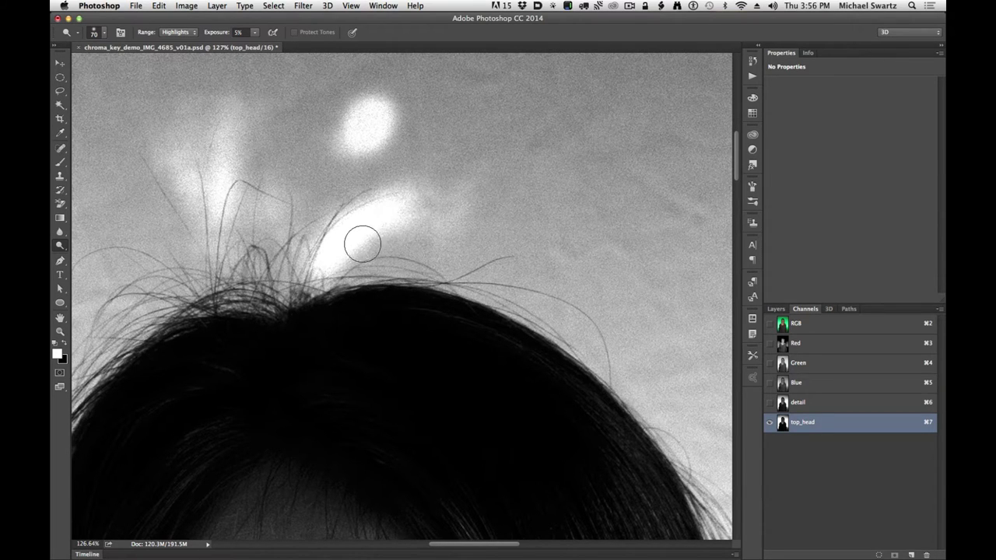
{"action": "mouse_move", "coordinate": [363, 257]}
{"action": "left_mouse_down"}
{"action": "mouse_move", "coordinate": [454, 265]}
{"action": "mouse_move", "coordinate": [440, 266]}
{"action": "left_mouse_up"}
{"action": "key", "text": "super+z"}
Shrink the Dodge brush to 8 px and lighten the gap just under the outer arched strand at the top of the head.
{"action": "key", "text": "super+space"}
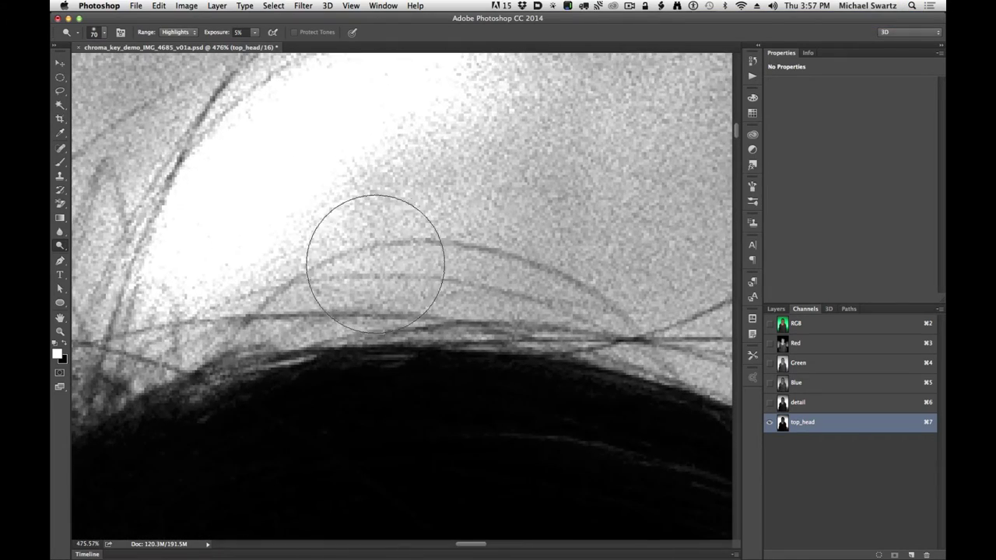
{"action": "key", "text": "bracketleft"}
{"action": "key", "text": "bracketleft"}
{"action": "key", "text": "bracketleft"}
{"action": "key", "text": "bracketleft"}
{"action": "key", "text": "bracketleft"}
{"action": "key", "text": "bracketleft"}
{"action": "key", "text": "bracketleft"}
{"action": "key", "text": "bracketleft"}
{"action": "key", "text": "bracketleft"}
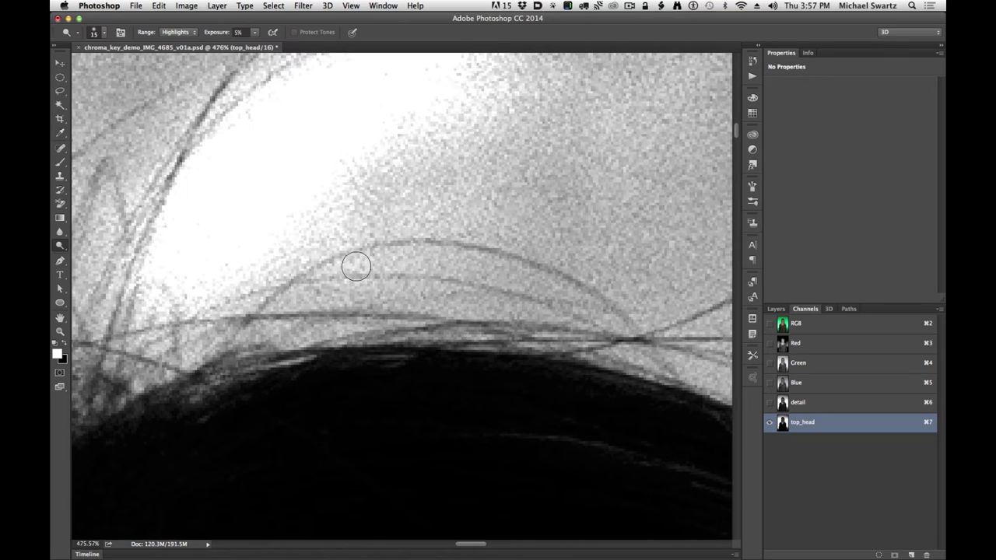
{"action": "key", "text": "bracketleft"}
{"action": "key", "text": "bracketleft"}
{"action": "key", "text": "bracketleft"}
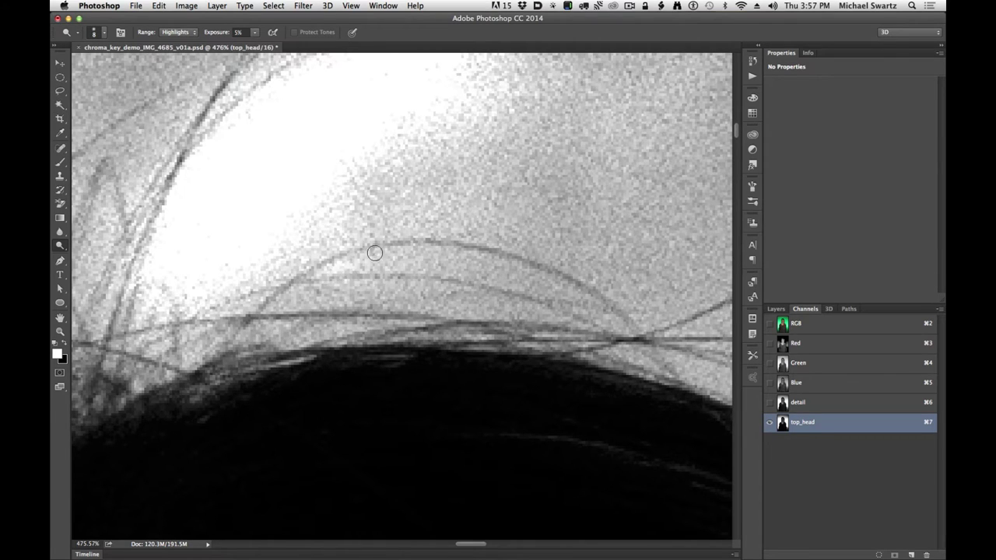
{"action": "mouse_move", "coordinate": [375, 253]}
{"action": "left_mouse_down"}
{"action": "mouse_move", "coordinate": [455, 261]}
{"action": "mouse_move", "coordinate": [417, 246]}
{"action": "mouse_move", "coordinate": [354, 267]}
{"action": "mouse_move", "coordinate": [430, 254]}
{"action": "mouse_move", "coordinate": [472, 263]}
{"action": "mouse_move", "coordinate": [355, 255]}
{"action": "mouse_move", "coordinate": [408, 253]}
{"action": "mouse_move", "coordinate": [477, 267]}
{"action": "mouse_move", "coordinate": [362, 262]}
{"action": "mouse_move", "coordinate": [490, 267]}
{"action": "mouse_move", "coordinate": [342, 267]}
{"action": "mouse_move", "coordinate": [479, 268]}
{"action": "mouse_move", "coordinate": [345, 266]}
{"action": "mouse_move", "coordinate": [467, 276]}
{"action": "mouse_move", "coordinate": [405, 259]}
{"action": "mouse_move", "coordinate": [525, 282]}
{"action": "mouse_move", "coordinate": [439, 256]}
{"action": "mouse_move", "coordinate": [568, 298]}
{"action": "mouse_move", "coordinate": [471, 254]}
{"action": "mouse_move", "coordinate": [536, 272]}
{"action": "mouse_move", "coordinate": [441, 215]}
{"action": "mouse_move", "coordinate": [466, 249]}
{"action": "mouse_move", "coordinate": [590, 290]}
{"action": "mouse_move", "coordinate": [448, 253]}
{"action": "mouse_move", "coordinate": [513, 277]}
{"action": "left_mouse_up"}
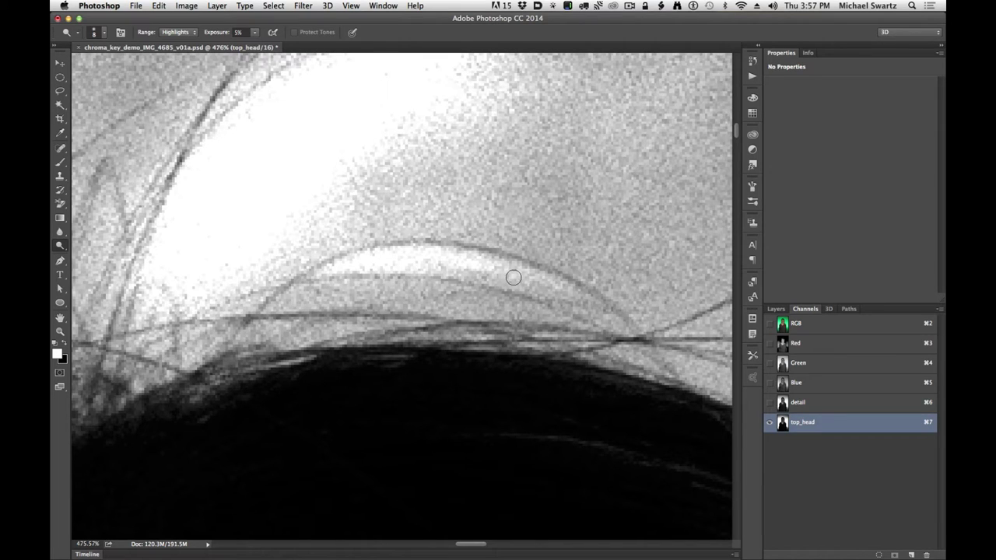
Raise the Dodge exposure to 10% and whiten both gaps beneath the arched strands out to where the strands meet.
{"action": "key", "text": "1"}
{"action": "mouse_move", "coordinate": [461, 253]}
{"action": "left_mouse_down"}
{"action": "mouse_move", "coordinate": [583, 299]}
{"action": "mouse_move", "coordinate": [484, 264]}
{"action": "mouse_move", "coordinate": [538, 289]}
{"action": "mouse_move", "coordinate": [411, 258]}
{"action": "mouse_move", "coordinate": [453, 256]}
{"action": "mouse_move", "coordinate": [418, 257]}
{"action": "mouse_move", "coordinate": [362, 298]}
{"action": "mouse_move", "coordinate": [381, 289]}
{"action": "mouse_move", "coordinate": [290, 308]}
{"action": "mouse_move", "coordinate": [304, 286]}
{"action": "mouse_move", "coordinate": [297, 300]}
{"action": "mouse_move", "coordinate": [339, 297]}
{"action": "mouse_move", "coordinate": [357, 284]}
{"action": "mouse_move", "coordinate": [329, 290]}
{"action": "mouse_move", "coordinate": [395, 297]}
{"action": "mouse_move", "coordinate": [418, 289]}
{"action": "mouse_move", "coordinate": [359, 288]}
{"action": "mouse_move", "coordinate": [326, 302]}
{"action": "left_mouse_up"}
{"action": "mouse_move", "coordinate": [463, 298]}
{"action": "left_mouse_down"}
{"action": "mouse_move", "coordinate": [359, 295]}
{"action": "mouse_move", "coordinate": [348, 308]}
{"action": "mouse_move", "coordinate": [478, 287]}
{"action": "mouse_move", "coordinate": [446, 296]}
{"action": "mouse_move", "coordinate": [418, 286]}
{"action": "mouse_move", "coordinate": [432, 281]}
{"action": "mouse_move", "coordinate": [522, 290]}
{"action": "mouse_move", "coordinate": [479, 267]}
{"action": "left_mouse_up"}
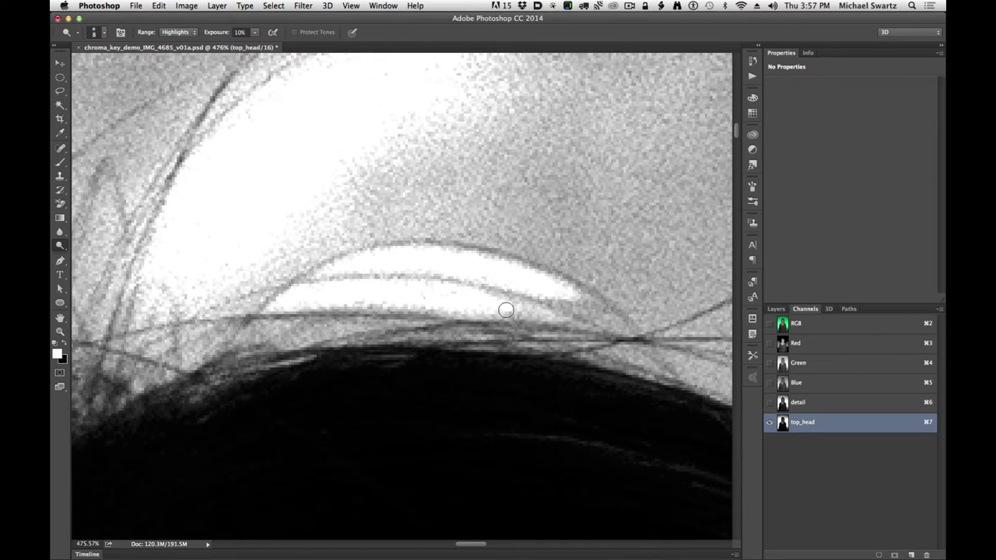
{"action": "left_click_drag", "start_coordinate": [506, 309], "coordinate": [513, 303]}
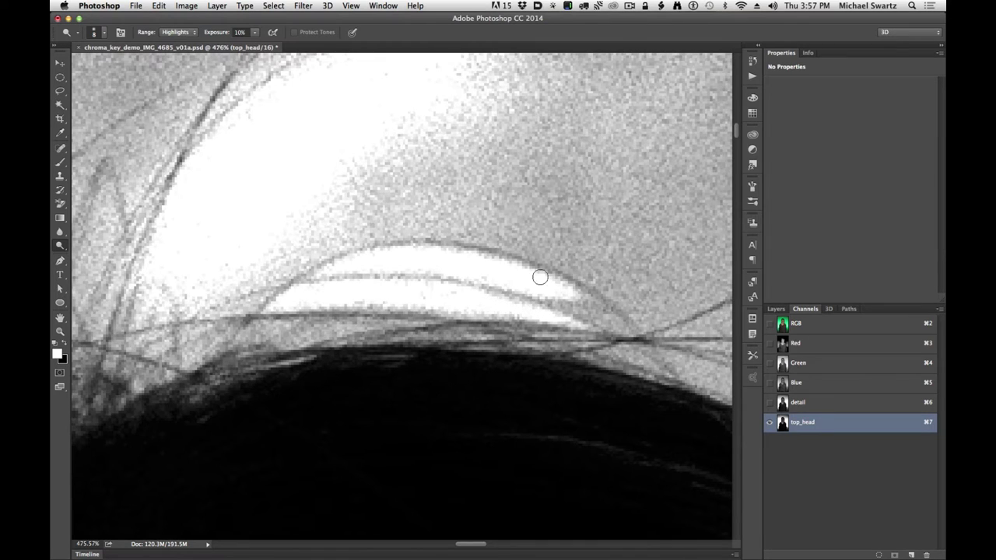
{"action": "left_click_drag", "start_coordinate": [581, 314], "coordinate": [622, 320]}
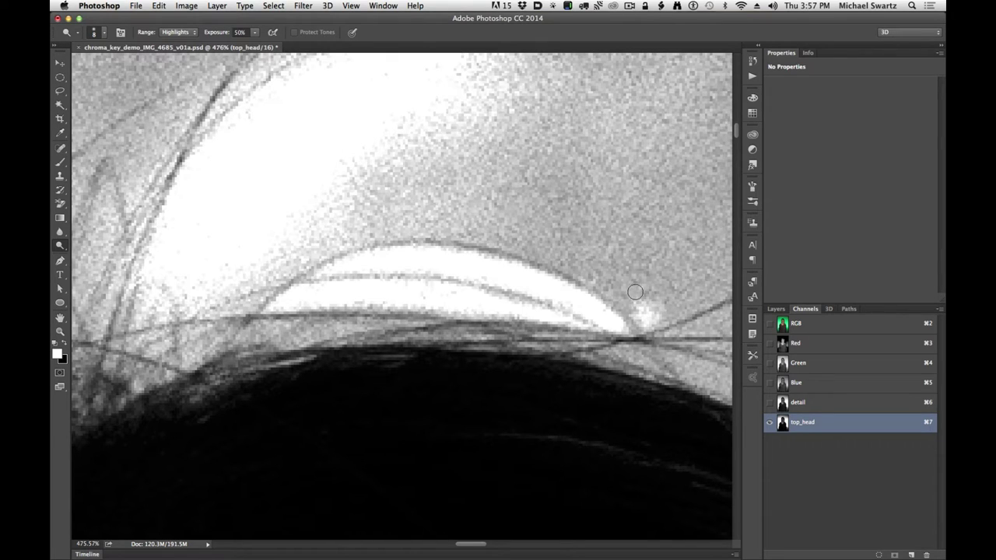
Undo the first strokes outside the outer arched strand and dodge the background along it with a 15 px brush at 50% exposure.
{"action": "mouse_move", "coordinate": [642, 297]}
{"action": "left_mouse_down"}
{"action": "mouse_move", "coordinate": [594, 279]}
{"action": "mouse_move", "coordinate": [604, 291]}
{"action": "mouse_move", "coordinate": [574, 263]}
{"action": "left_mouse_up"}
{"action": "key", "text": "super+alt+z"}
{"action": "key", "text": "super+alt+z"}
{"action": "mouse_move", "coordinate": [638, 313]}
{"action": "left_mouse_down"}
{"action": "mouse_move", "coordinate": [617, 281]}
{"action": "mouse_move", "coordinate": [631, 294]}
{"action": "mouse_move", "coordinate": [558, 238]}
{"action": "mouse_move", "coordinate": [593, 261]}
{"action": "mouse_move", "coordinate": [467, 221]}
{"action": "mouse_move", "coordinate": [372, 219]}
{"action": "mouse_move", "coordinate": [248, 264]}
{"action": "left_mouse_up"}
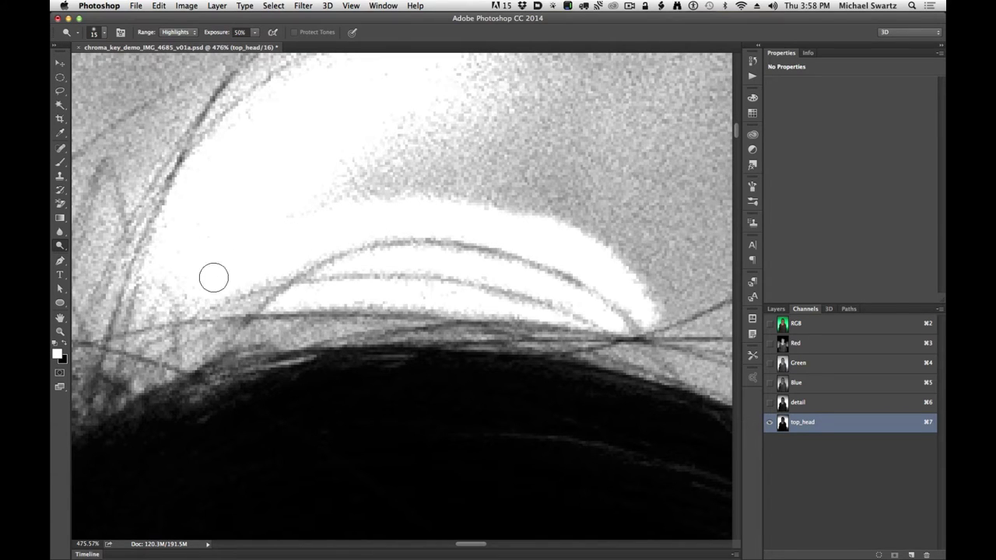
Dodge the background above the outer arched strand and the gap just beneath it, out to where the strands meet.
{"action": "mouse_move", "coordinate": [311, 213]}
{"action": "left_mouse_down"}
{"action": "mouse_move", "coordinate": [362, 171]}
{"action": "mouse_move", "coordinate": [576, 226]}
{"action": "left_mouse_up"}
{"action": "left_click_drag", "start_coordinate": [557, 320], "coordinate": [549, 229]}
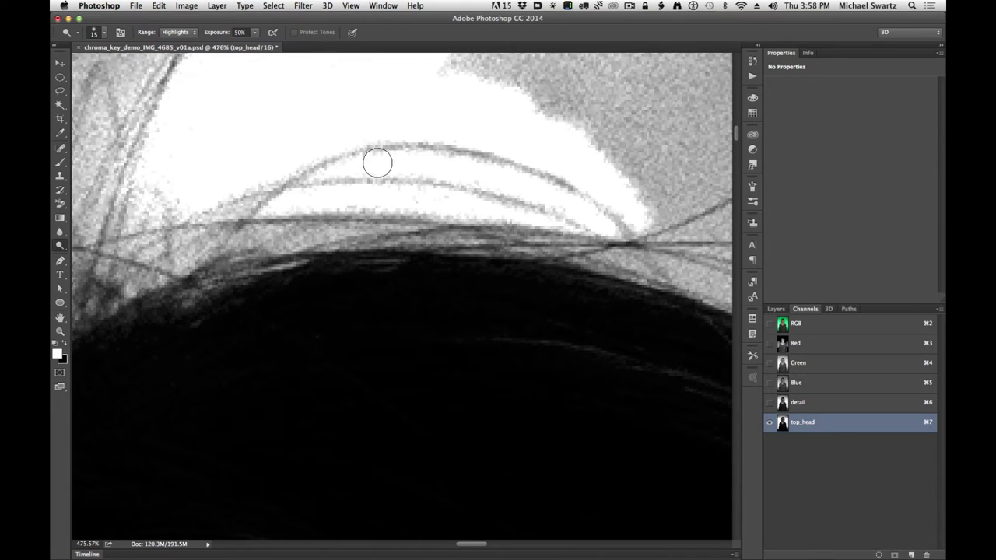
{"action": "mouse_move", "coordinate": [414, 164]}
{"action": "left_mouse_down"}
{"action": "mouse_move", "coordinate": [556, 196]}
{"action": "mouse_move", "coordinate": [623, 233]}
{"action": "left_mouse_up"}
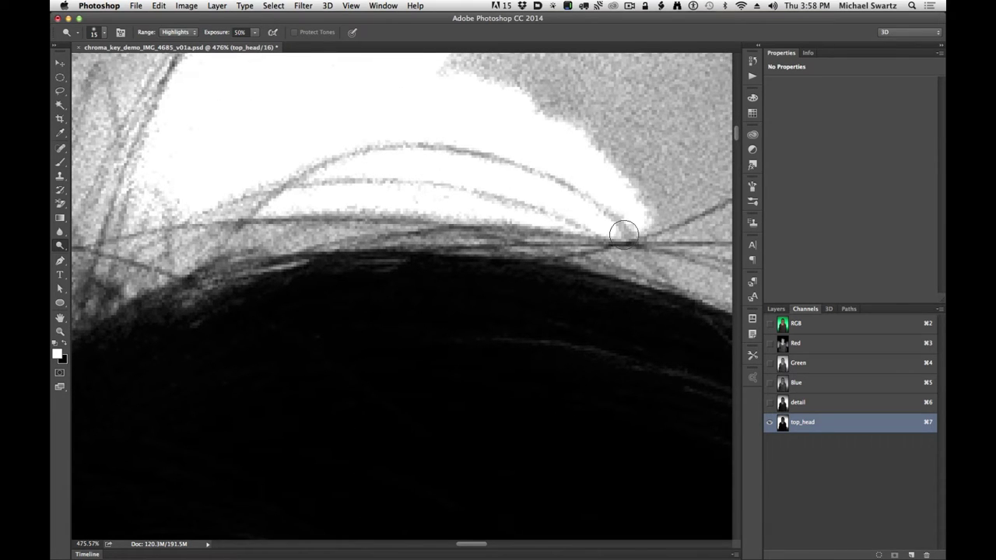
Lower the Dodge exposure to 10% and lighten the gaps between the lowest strands and the dark hair edge at the crown.
{"action": "mouse_move", "coordinate": [633, 281]}
{"action": "left_mouse_down"}
{"action": "mouse_move", "coordinate": [593, 241]}
{"action": "mouse_move", "coordinate": [607, 276]}
{"action": "left_mouse_up"}
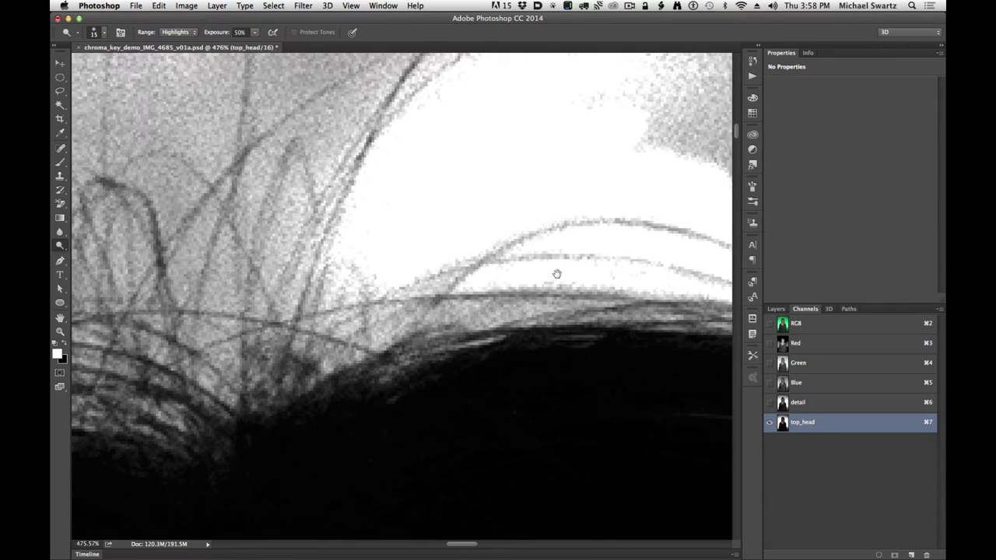
{"action": "left_click_drag", "start_coordinate": [321, 294], "coordinate": [432, 274]}
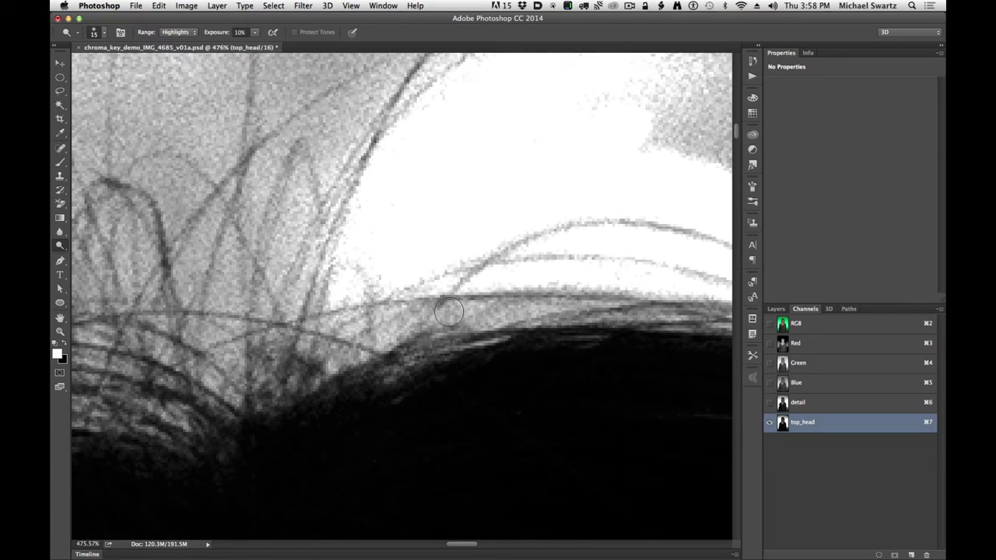
{"action": "left_click_drag", "start_coordinate": [449, 311], "coordinate": [612, 304]}
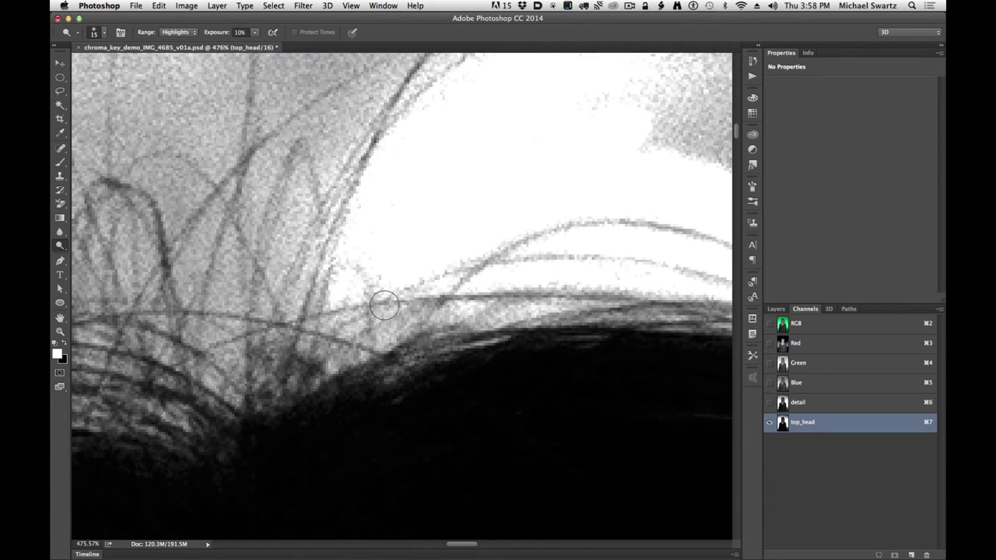
{"action": "mouse_move", "coordinate": [384, 305]}
{"action": "left_mouse_down"}
{"action": "mouse_move", "coordinate": [393, 315]}
{"action": "mouse_move", "coordinate": [327, 307]}
{"action": "left_mouse_up"}
{"action": "mouse_move", "coordinate": [574, 312]}
{"action": "left_mouse_down"}
{"action": "mouse_move", "coordinate": [423, 240]}
{"action": "mouse_move", "coordinate": [436, 236]}
{"action": "left_mouse_up"}
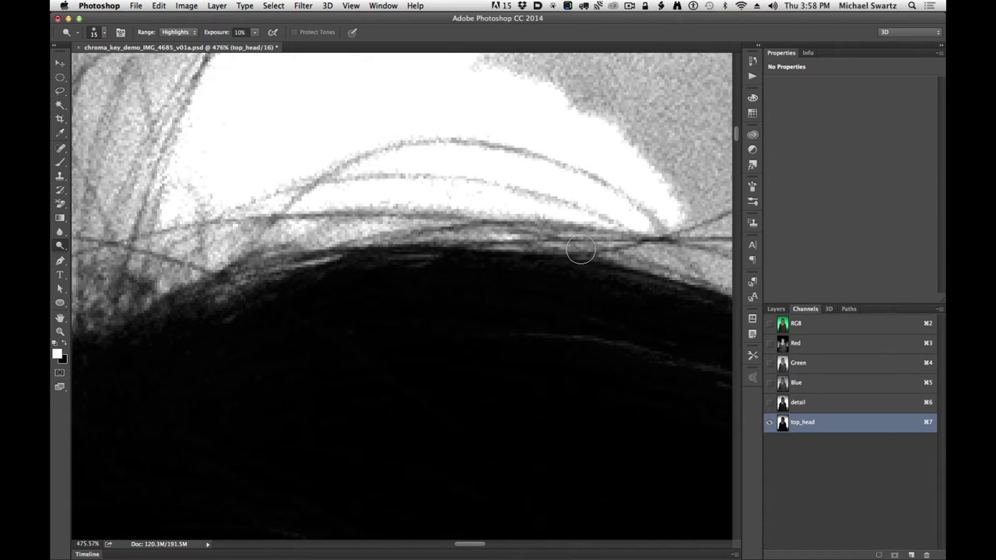
{"action": "mouse_move", "coordinate": [582, 251]}
{"action": "left_mouse_down"}
{"action": "mouse_move", "coordinate": [516, 309]}
{"action": "mouse_move", "coordinate": [453, 315]}
{"action": "mouse_move", "coordinate": [532, 298]}
{"action": "mouse_move", "coordinate": [507, 259]}
{"action": "mouse_move", "coordinate": [607, 306]}
{"action": "mouse_move", "coordinate": [540, 329]}
{"action": "left_mouse_up"}
Raise the Dodge exposure to 20% and whiten both sides of the rising strand beyond the crossing point, undoing the last stroke.
{"action": "mouse_move", "coordinate": [406, 231]}
{"action": "left_mouse_down"}
{"action": "mouse_move", "coordinate": [389, 231]}
{"action": "mouse_move", "coordinate": [496, 169]}
{"action": "mouse_move", "coordinate": [487, 190]}
{"action": "left_mouse_up"}
{"action": "mouse_move", "coordinate": [413, 213]}
{"action": "left_mouse_down"}
{"action": "mouse_move", "coordinate": [469, 201]}
{"action": "mouse_move", "coordinate": [413, 223]}
{"action": "mouse_move", "coordinate": [482, 171]}
{"action": "mouse_move", "coordinate": [587, 156]}
{"action": "mouse_move", "coordinate": [484, 188]}
{"action": "mouse_move", "coordinate": [678, 138]}
{"action": "mouse_move", "coordinate": [630, 155]}
{"action": "mouse_move", "coordinate": [561, 154]}
{"action": "mouse_move", "coordinate": [654, 167]}
{"action": "mouse_move", "coordinate": [616, 169]}
{"action": "mouse_move", "coordinate": [446, 238]}
{"action": "mouse_move", "coordinate": [504, 235]}
{"action": "left_mouse_up"}
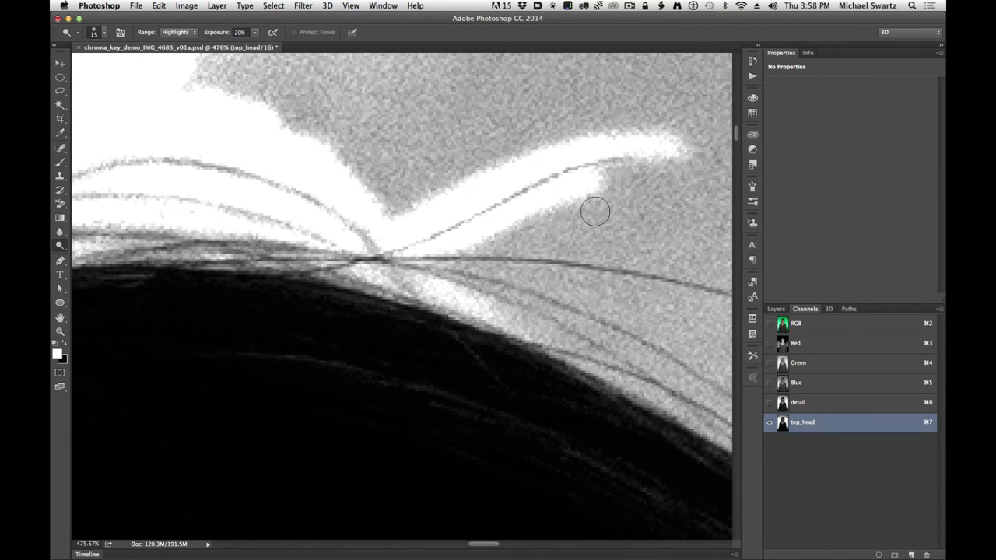
{"action": "key", "text": "super+z"}
Enlarge the Dodge brush to 20 px and whiten the background outside the long curved strand down to where it meets the head.
{"action": "left_click_drag", "start_coordinate": [417, 248], "coordinate": [460, 243]}
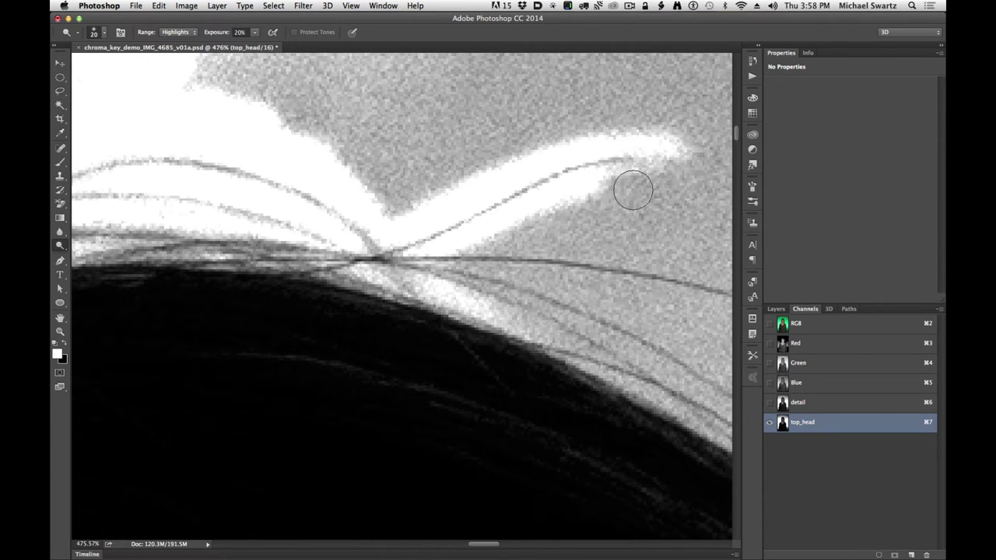
{"action": "mouse_move", "coordinate": [633, 190]}
{"action": "left_mouse_down"}
{"action": "mouse_move", "coordinate": [610, 179]}
{"action": "mouse_move", "coordinate": [662, 159]}
{"action": "mouse_move", "coordinate": [623, 204]}
{"action": "mouse_move", "coordinate": [531, 229]}
{"action": "mouse_move", "coordinate": [461, 227]}
{"action": "mouse_move", "coordinate": [578, 231]}
{"action": "mouse_move", "coordinate": [551, 223]}
{"action": "mouse_move", "coordinate": [659, 255]}
{"action": "left_mouse_up"}
{"action": "key", "text": "space"}
{"action": "left_click_drag", "start_coordinate": [600, 269], "coordinate": [460, 271]}
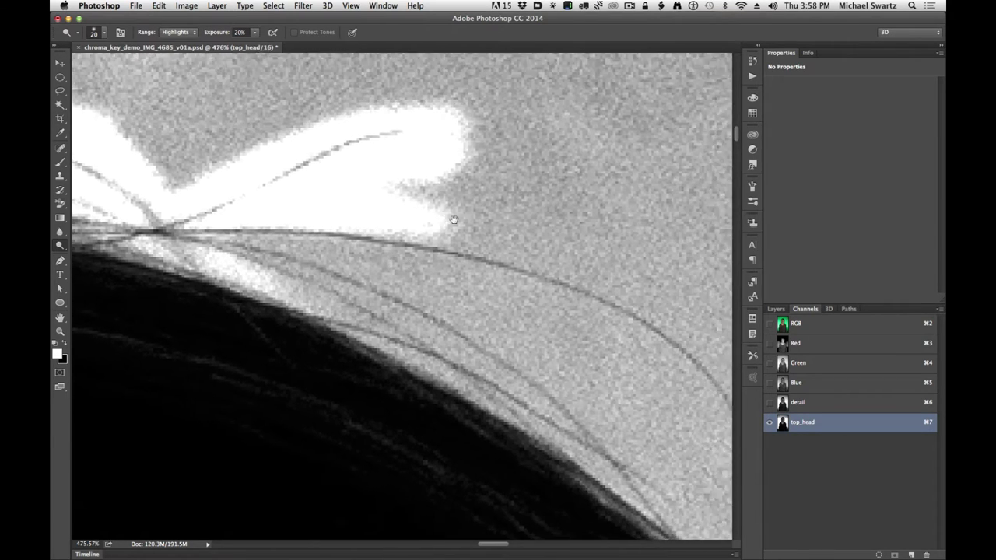
{"action": "mouse_move", "coordinate": [454, 220]}
{"action": "left_mouse_down"}
{"action": "mouse_move", "coordinate": [416, 222]}
{"action": "mouse_move", "coordinate": [498, 231]}
{"action": "mouse_move", "coordinate": [446, 232]}
{"action": "mouse_move", "coordinate": [401, 199]}
{"action": "mouse_move", "coordinate": [525, 206]}
{"action": "mouse_move", "coordinate": [436, 192]}
{"action": "mouse_move", "coordinate": [512, 242]}
{"action": "mouse_move", "coordinate": [587, 260]}
{"action": "mouse_move", "coordinate": [517, 245]}
{"action": "mouse_move", "coordinate": [458, 247]}
{"action": "left_mouse_up"}
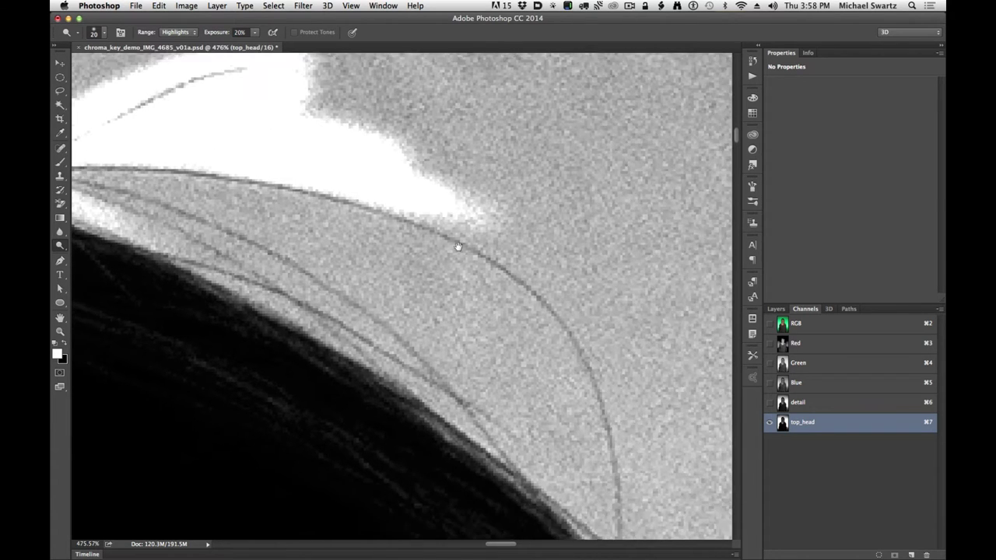
{"action": "mouse_move", "coordinate": [396, 187]}
{"action": "left_mouse_down"}
{"action": "mouse_move", "coordinate": [496, 214]}
{"action": "mouse_move", "coordinate": [525, 245]}
{"action": "mouse_move", "coordinate": [448, 217]}
{"action": "mouse_move", "coordinate": [498, 236]}
{"action": "mouse_move", "coordinate": [506, 225]}
{"action": "mouse_move", "coordinate": [592, 293]}
{"action": "mouse_move", "coordinate": [501, 246]}
{"action": "mouse_move", "coordinate": [602, 347]}
{"action": "mouse_move", "coordinate": [589, 314]}
{"action": "mouse_move", "coordinate": [634, 437]}
{"action": "mouse_move", "coordinate": [605, 376]}
{"action": "mouse_move", "coordinate": [599, 339]}
{"action": "mouse_move", "coordinate": [625, 397]}
{"action": "mouse_move", "coordinate": [575, 249]}
{"action": "left_mouse_up"}
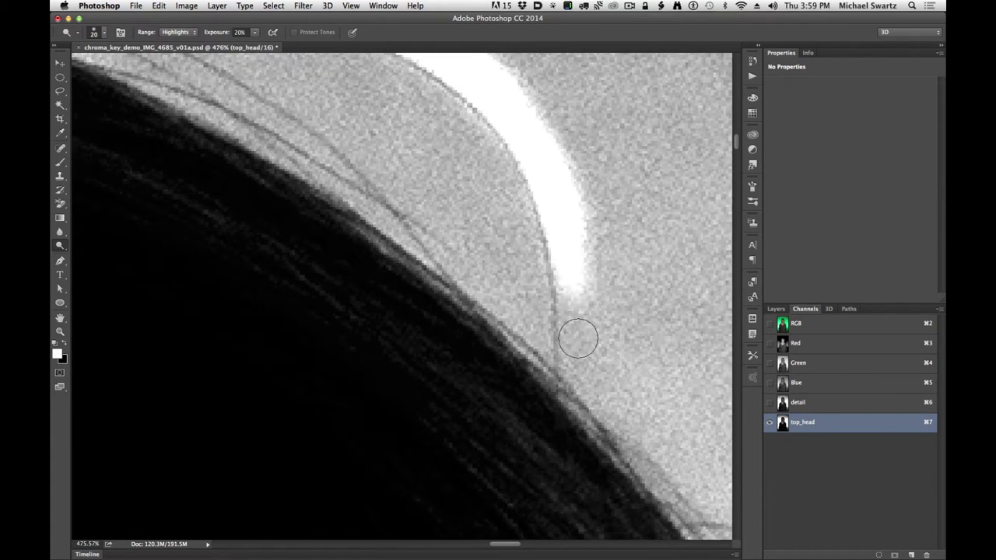
{"action": "mouse_move", "coordinate": [577, 339]}
{"action": "left_mouse_down"}
{"action": "mouse_move", "coordinate": [580, 288]}
{"action": "mouse_move", "coordinate": [584, 387]}
{"action": "mouse_move", "coordinate": [596, 397]}
{"action": "mouse_move", "coordinate": [591, 368]}
{"action": "mouse_move", "coordinate": [590, 397]}
{"action": "mouse_move", "coordinate": [620, 440]}
{"action": "left_mouse_up"}
{"action": "left_click_drag", "start_coordinate": [571, 315], "coordinate": [602, 383]}
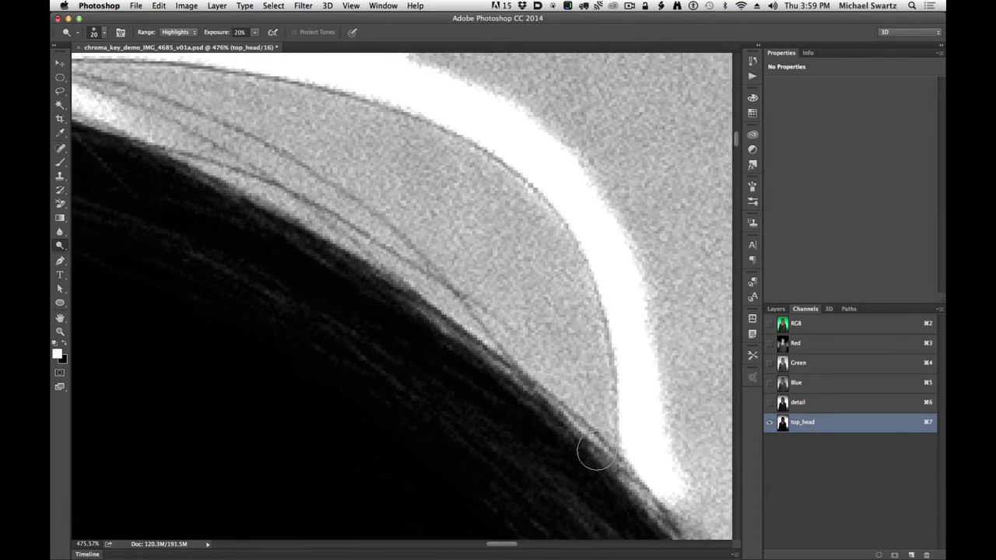
Dodge the area inside the long curved strand and around the finer strands beneath it.
{"action": "mouse_move", "coordinate": [596, 451]}
{"action": "left_mouse_down"}
{"action": "mouse_move", "coordinate": [575, 276]}
{"action": "mouse_move", "coordinate": [595, 372]}
{"action": "mouse_move", "coordinate": [542, 232]}
{"action": "mouse_move", "coordinate": [580, 304]}
{"action": "mouse_move", "coordinate": [501, 209]}
{"action": "mouse_move", "coordinate": [510, 196]}
{"action": "mouse_move", "coordinate": [545, 247]}
{"action": "mouse_move", "coordinate": [476, 196]}
{"action": "mouse_move", "coordinate": [466, 227]}
{"action": "mouse_move", "coordinate": [558, 299]}
{"action": "mouse_move", "coordinate": [607, 299]}
{"action": "mouse_move", "coordinate": [606, 285]}
{"action": "mouse_move", "coordinate": [494, 222]}
{"action": "mouse_move", "coordinate": [598, 273]}
{"action": "mouse_move", "coordinate": [482, 226]}
{"action": "mouse_move", "coordinate": [564, 253]}
{"action": "mouse_move", "coordinate": [498, 225]}
{"action": "mouse_move", "coordinate": [535, 233]}
{"action": "mouse_move", "coordinate": [453, 213]}
{"action": "mouse_move", "coordinate": [488, 211]}
{"action": "mouse_move", "coordinate": [328, 174]}
{"action": "mouse_move", "coordinate": [368, 173]}
{"action": "mouse_move", "coordinate": [252, 164]}
{"action": "mouse_move", "coordinate": [356, 177]}
{"action": "left_mouse_up"}
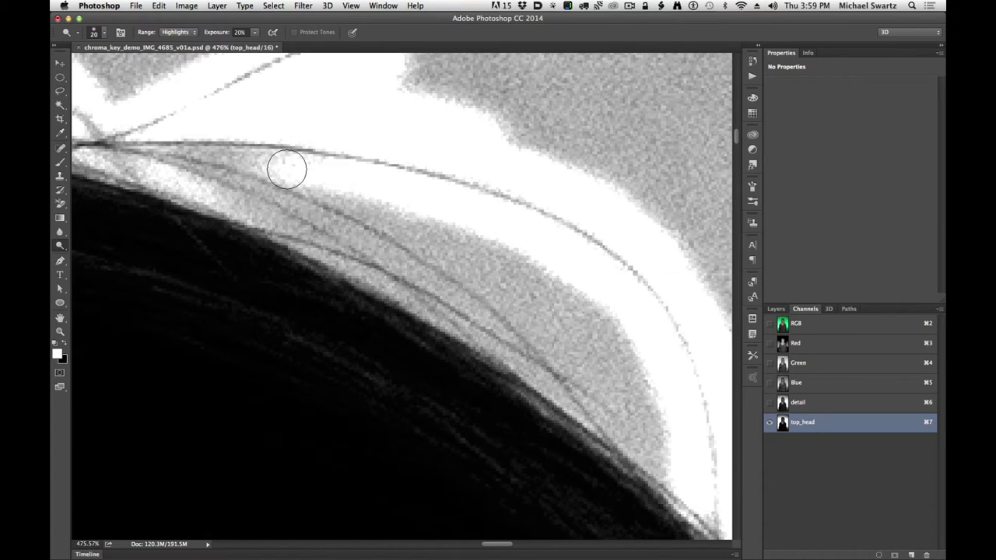
{"action": "mouse_move", "coordinate": [279, 165]}
{"action": "left_mouse_down"}
{"action": "mouse_move", "coordinate": [148, 158]}
{"action": "mouse_move", "coordinate": [286, 210]}
{"action": "mouse_move", "coordinate": [238, 175]}
{"action": "mouse_move", "coordinate": [401, 261]}
{"action": "mouse_move", "coordinate": [301, 199]}
{"action": "mouse_move", "coordinate": [472, 303]}
{"action": "mouse_move", "coordinate": [356, 221]}
{"action": "mouse_move", "coordinate": [493, 319]}
{"action": "left_mouse_up"}
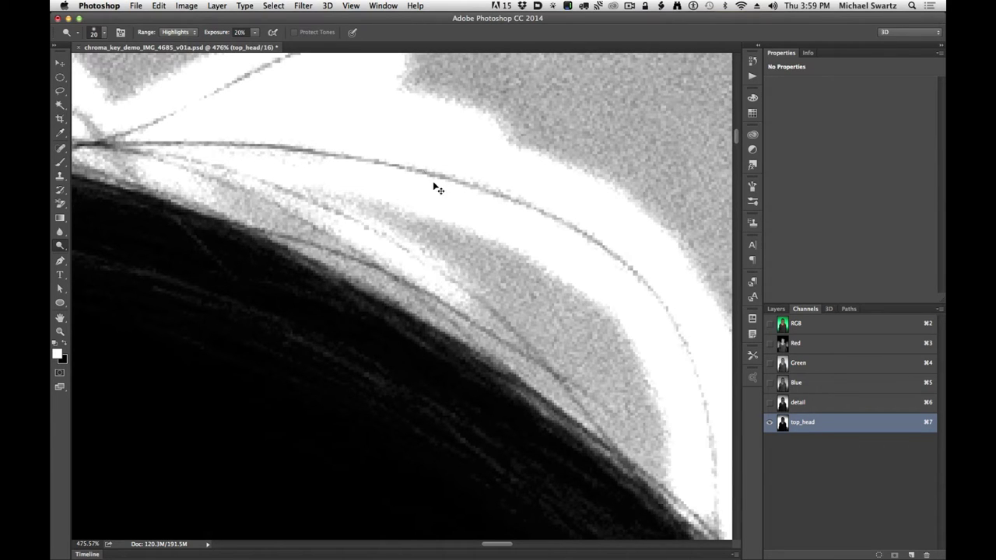
{"action": "mouse_move", "coordinate": [402, 205]}
{"action": "left_mouse_down"}
{"action": "mouse_move", "coordinate": [480, 252]}
{"action": "mouse_move", "coordinate": [304, 177]}
{"action": "mouse_move", "coordinate": [448, 255]}
{"action": "mouse_move", "coordinate": [439, 217]}
{"action": "mouse_move", "coordinate": [585, 324]}
{"action": "mouse_move", "coordinate": [499, 260]}
{"action": "mouse_move", "coordinate": [590, 364]}
{"action": "mouse_move", "coordinate": [541, 308]}
{"action": "mouse_move", "coordinate": [554, 309]}
{"action": "mouse_move", "coordinate": [628, 407]}
{"action": "mouse_move", "coordinate": [537, 267]}
{"action": "mouse_move", "coordinate": [648, 384]}
{"action": "mouse_move", "coordinate": [602, 326]}
{"action": "mouse_move", "coordinate": [674, 443]}
{"action": "mouse_move", "coordinate": [622, 386]}
{"action": "mouse_move", "coordinate": [612, 385]}
{"action": "mouse_move", "coordinate": [612, 407]}
{"action": "mouse_move", "coordinate": [661, 464]}
{"action": "mouse_move", "coordinate": [615, 417]}
{"action": "left_mouse_up"}
Shrink the Dodge brush to 5 px and whiten the narrow sliver between the fine strands and the head, continuing down the hair edge.
{"action": "left_click_drag", "start_coordinate": [565, 344], "coordinate": [556, 250]}
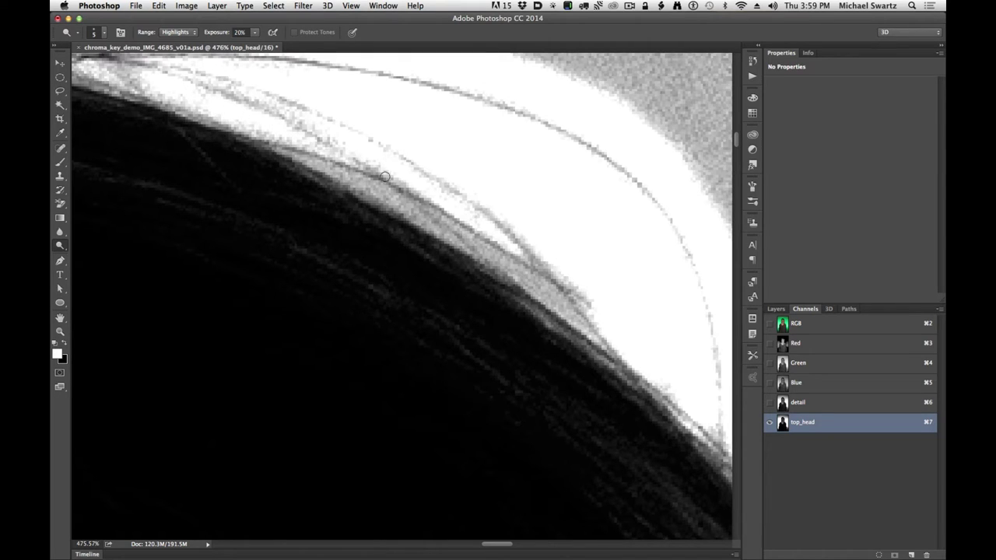
{"action": "mouse_move", "coordinate": [350, 175]}
{"action": "left_mouse_down"}
{"action": "mouse_move", "coordinate": [440, 235]}
{"action": "mouse_move", "coordinate": [432, 226]}
{"action": "mouse_move", "coordinate": [445, 234]}
{"action": "mouse_move", "coordinate": [461, 219]}
{"action": "mouse_move", "coordinate": [436, 208]}
{"action": "mouse_move", "coordinate": [534, 295]}
{"action": "mouse_move", "coordinate": [553, 299]}
{"action": "mouse_move", "coordinate": [548, 288]}
{"action": "mouse_move", "coordinate": [568, 307]}
{"action": "left_mouse_up"}
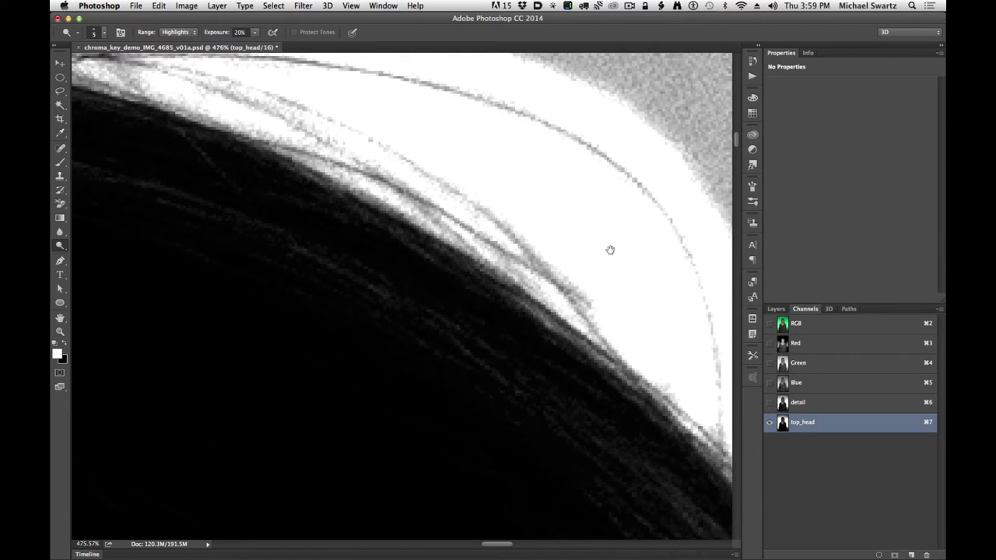
{"action": "left_click_drag", "start_coordinate": [648, 339], "coordinate": [478, 222]}
{"action": "left_click_drag", "start_coordinate": [617, 368], "coordinate": [513, 271]}
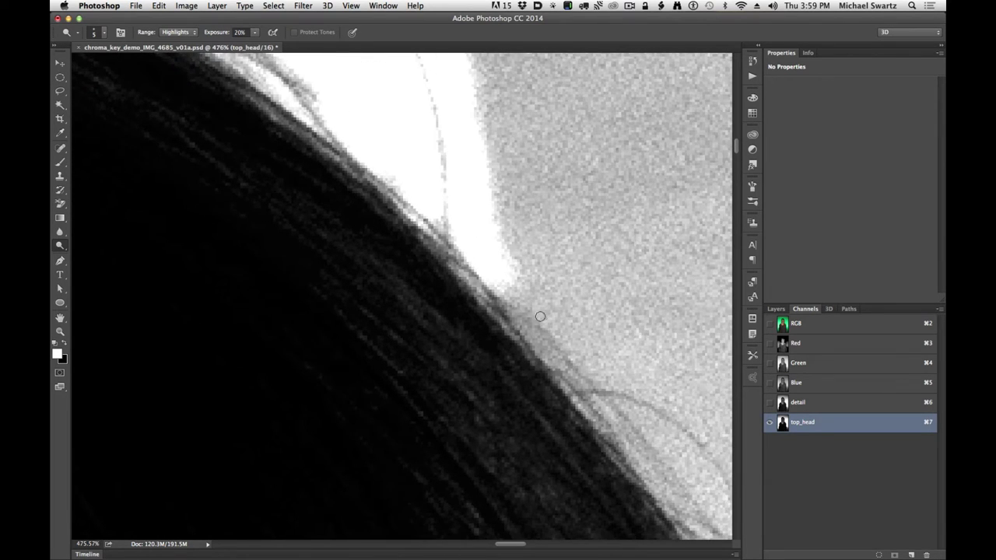
{"action": "left_click_drag", "start_coordinate": [546, 359], "coordinate": [546, 340]}
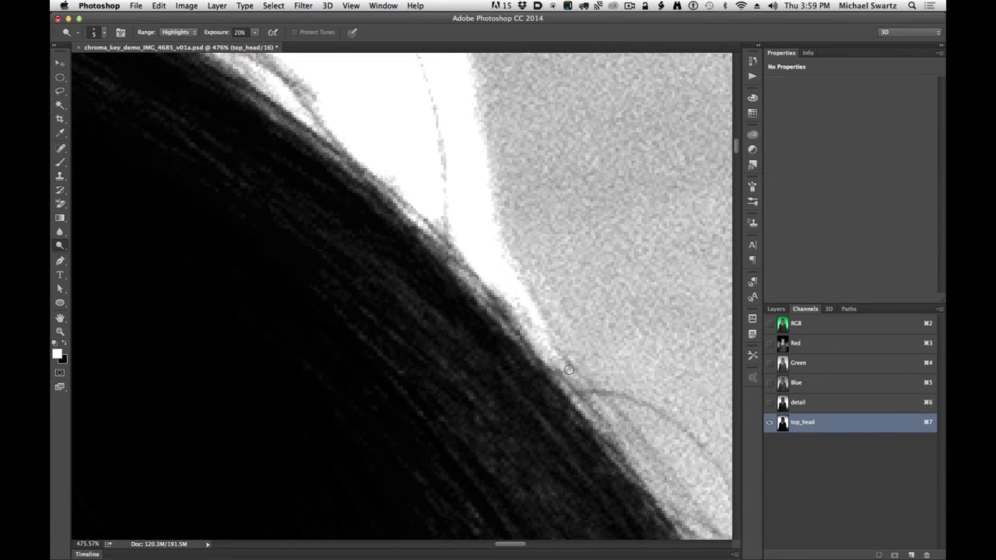
{"action": "left_click_drag", "start_coordinate": [528, 280], "coordinate": [556, 303]}
{"action": "left_click_drag", "start_coordinate": [389, 272], "coordinate": [638, 424]}
{"action": "left_click_drag", "start_coordinate": [289, 216], "coordinate": [187, 226]}
{"action": "left_click_drag", "start_coordinate": [661, 399], "coordinate": [448, 293]}
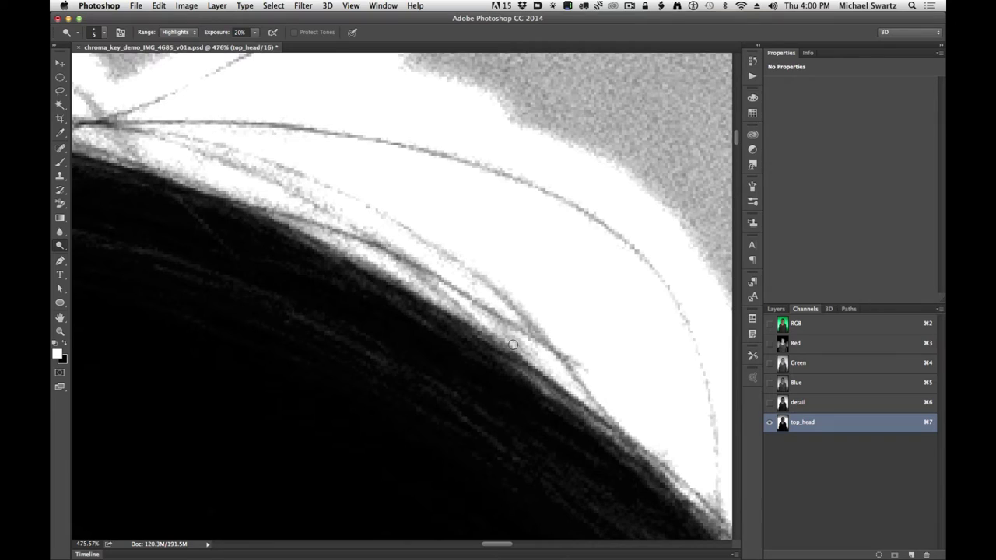
Enlarge the Dodge brush to 90 px for the background around the upright flyaway hairs.
{"action": "left_click_drag", "start_coordinate": [337, 261], "coordinate": [638, 420]}
{"action": "left_click_drag", "start_coordinate": [233, 342], "coordinate": [566, 282]}
{"action": "key", "text": "super+minus"}
{"action": "key", "text": "super+minus"}
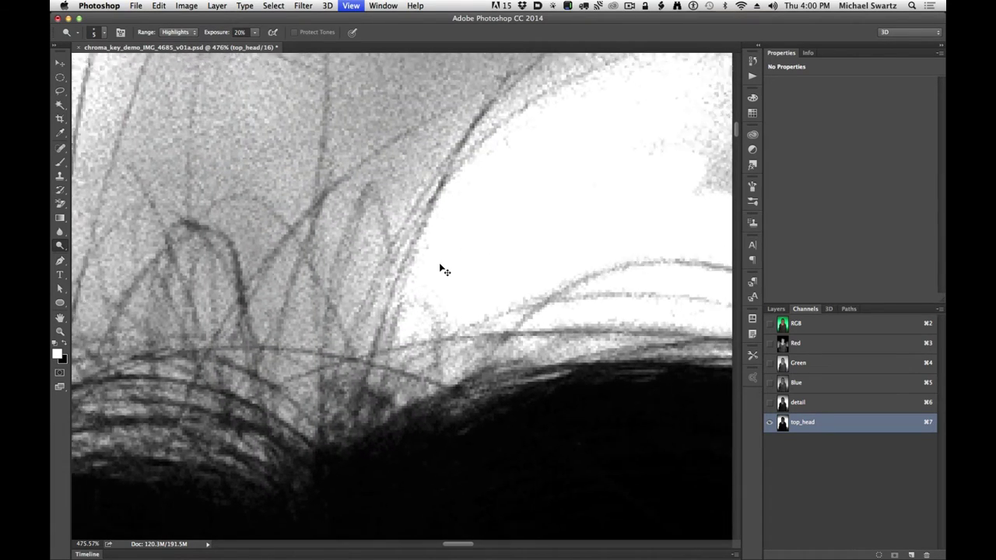
{"action": "key", "text": "super+minus"}
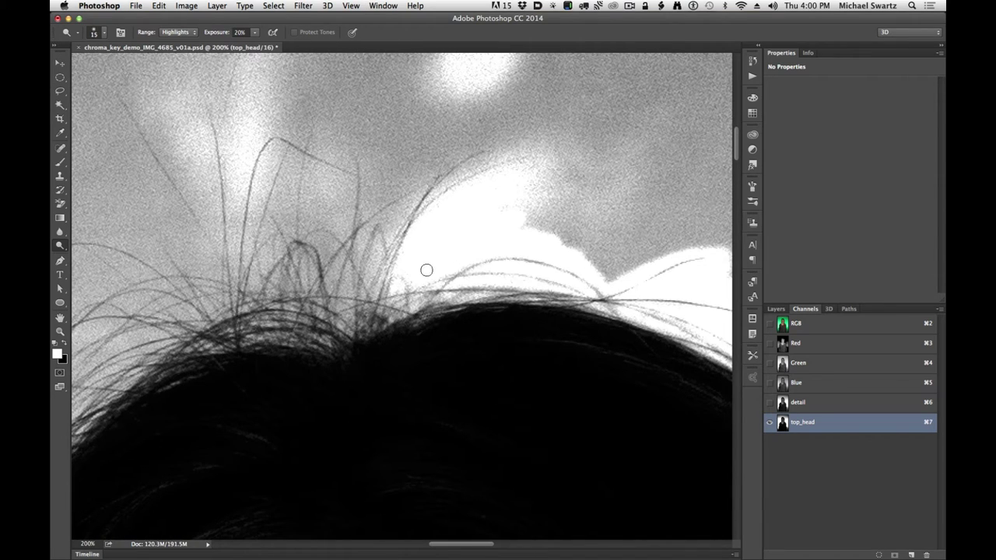
{"action": "key", "text": "bracketright"}
{"action": "key", "text": "bracketright"}
{"action": "key", "text": "bracketright"}
{"action": "key", "text": "bracketright"}
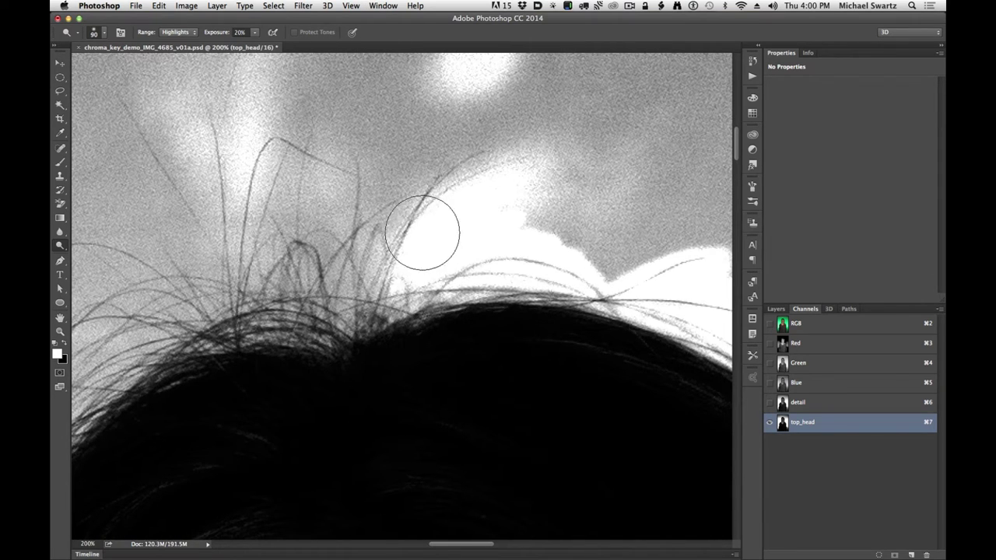
{"action": "key", "text": "1"}
{"action": "left_click_drag", "start_coordinate": [359, 272], "coordinate": [428, 124]}
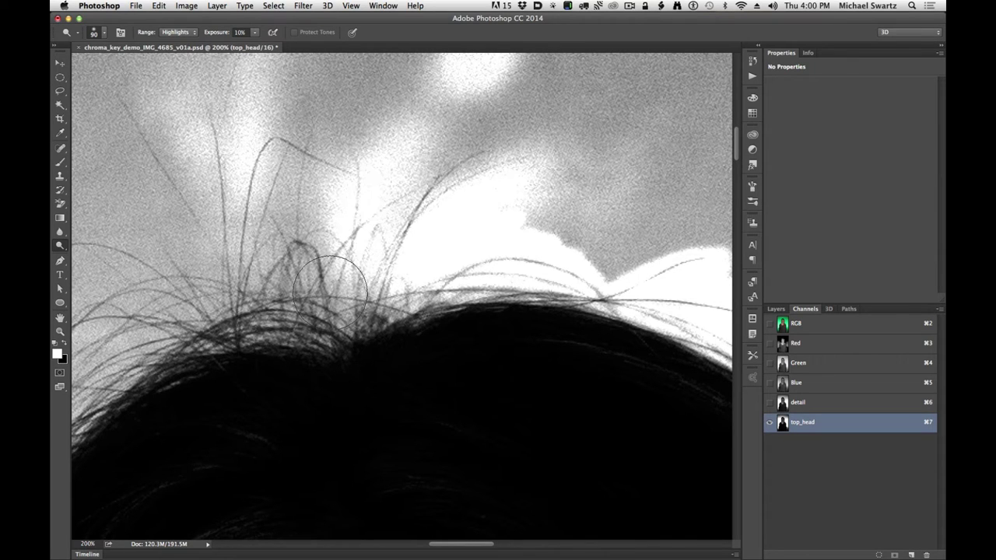
{"action": "key", "text": "super+z"}
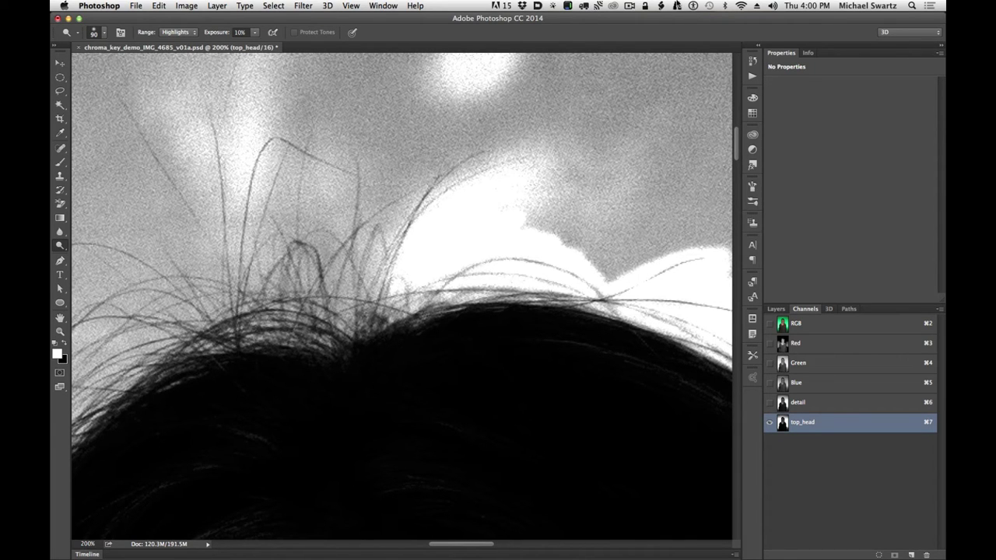
Set the Dodge exposure to 3% and lighten the background between the upright flyaway hairs near their roots.
{"action": "left_click_drag", "start_coordinate": [348, 326], "coordinate": [373, 235]}
{"action": "mouse_move", "coordinate": [271, 247]}
{"action": "left_mouse_down"}
{"action": "mouse_move", "coordinate": [279, 315]}
{"action": "mouse_move", "coordinate": [195, 339]}
{"action": "left_mouse_up"}
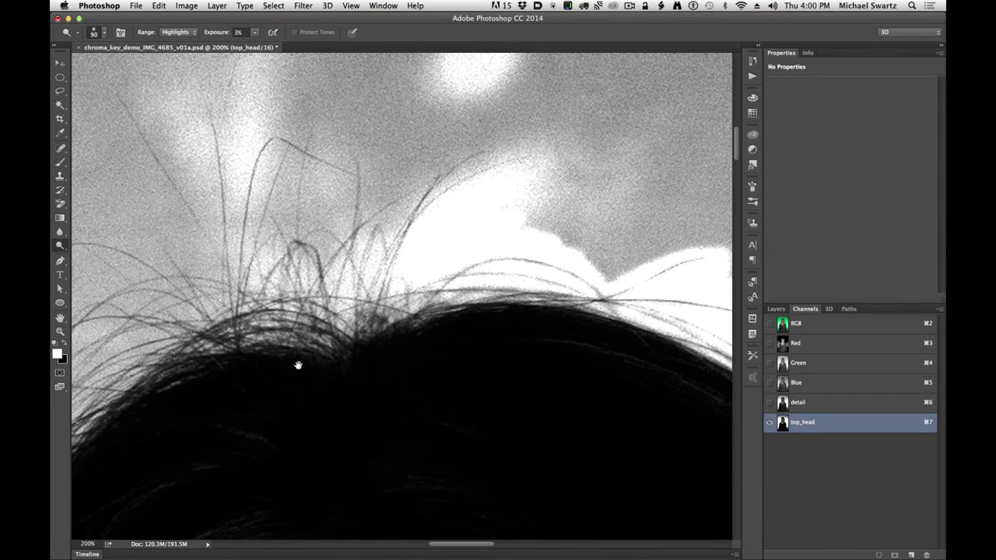
{"action": "mouse_move", "coordinate": [298, 365]}
{"action": "left_mouse_down"}
{"action": "mouse_move", "coordinate": [504, 276]}
{"action": "mouse_move", "coordinate": [502, 267]}
{"action": "left_mouse_up"}
Lighten the background around and above the upright hairs, undoing the last strokes over the tip of the tall curved strand.
{"action": "mouse_move", "coordinate": [540, 222]}
{"action": "left_mouse_down"}
{"action": "mouse_move", "coordinate": [523, 196]}
{"action": "mouse_move", "coordinate": [298, 272]}
{"action": "mouse_move", "coordinate": [345, 289]}
{"action": "mouse_move", "coordinate": [312, 223]}
{"action": "mouse_move", "coordinate": [208, 316]}
{"action": "mouse_move", "coordinate": [257, 202]}
{"action": "mouse_move", "coordinate": [303, 195]}
{"action": "mouse_move", "coordinate": [345, 122]}
{"action": "mouse_move", "coordinate": [382, 163]}
{"action": "left_mouse_up"}
{"action": "left_click_drag", "start_coordinate": [541, 169], "coordinate": [359, 342]}
{"action": "mouse_move", "coordinate": [280, 233]}
{"action": "left_mouse_down"}
{"action": "mouse_move", "coordinate": [308, 313]}
{"action": "mouse_move", "coordinate": [410, 144]}
{"action": "mouse_move", "coordinate": [400, 251]}
{"action": "mouse_move", "coordinate": [435, 267]}
{"action": "mouse_move", "coordinate": [400, 249]}
{"action": "mouse_move", "coordinate": [467, 153]}
{"action": "mouse_move", "coordinate": [565, 180]}
{"action": "mouse_move", "coordinate": [425, 231]}
{"action": "mouse_move", "coordinate": [625, 221]}
{"action": "left_mouse_up"}
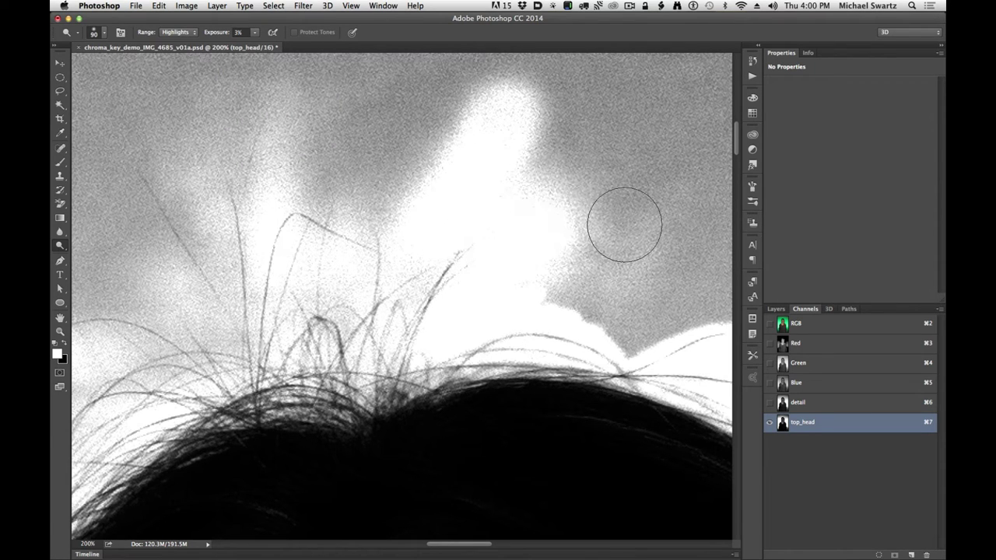
{"action": "key", "text": "super+alt+z"}
{"action": "key", "text": "super+alt+z"}
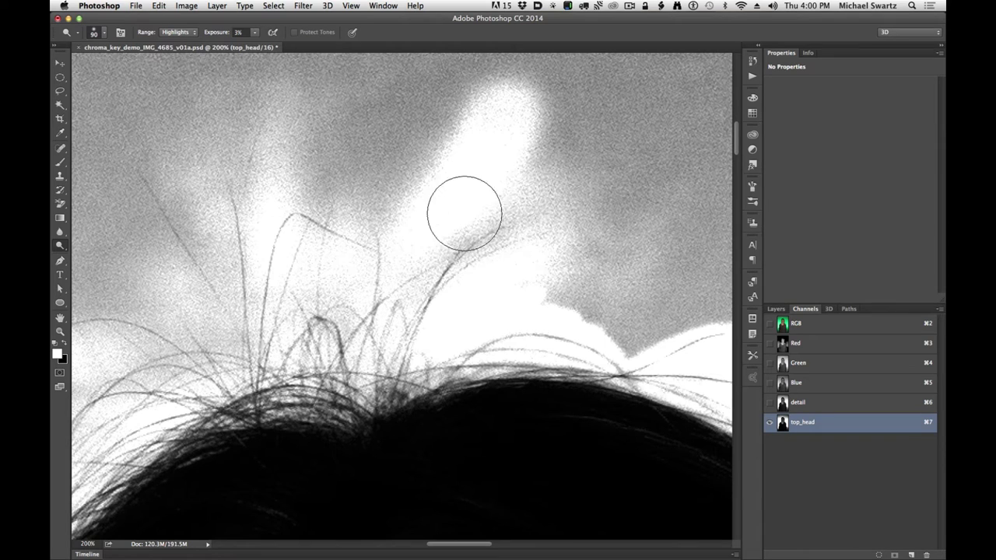
Dodge the background behind the tips of the upright hairs, extending the white area past the outermost upright strand.
{"action": "mouse_move", "coordinate": [438, 241]}
{"action": "left_mouse_down"}
{"action": "mouse_move", "coordinate": [487, 246]}
{"action": "mouse_move", "coordinate": [573, 233]}
{"action": "mouse_move", "coordinate": [444, 147]}
{"action": "mouse_move", "coordinate": [424, 113]}
{"action": "mouse_move", "coordinate": [285, 182]}
{"action": "left_mouse_up"}
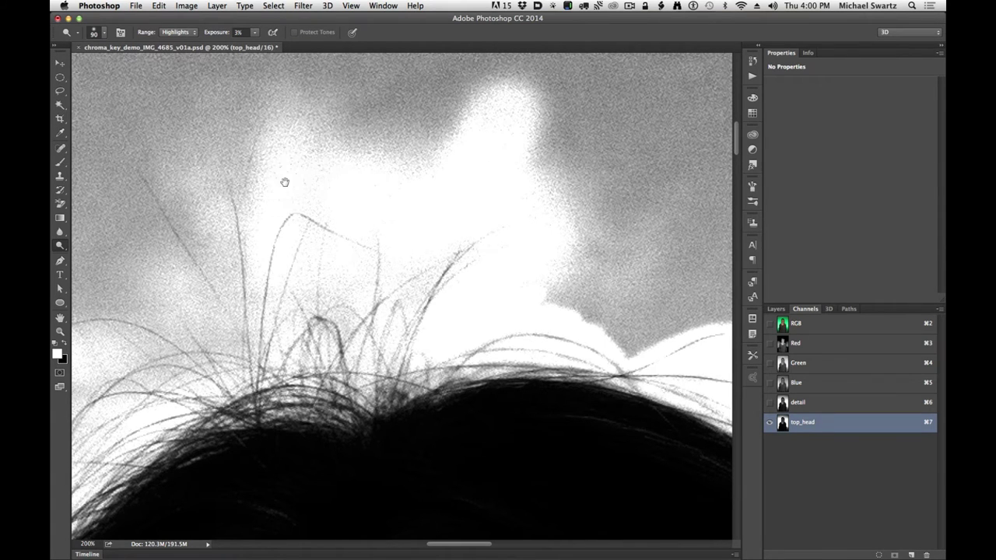
{"action": "mouse_move", "coordinate": [377, 248]}
{"action": "left_mouse_down"}
{"action": "mouse_move", "coordinate": [525, 247]}
{"action": "mouse_move", "coordinate": [612, 282]}
{"action": "left_mouse_up"}
{"action": "mouse_move", "coordinate": [491, 220]}
{"action": "left_mouse_down"}
{"action": "mouse_move", "coordinate": [493, 135]}
{"action": "mouse_move", "coordinate": [449, 132]}
{"action": "mouse_move", "coordinate": [437, 290]}
{"action": "mouse_move", "coordinate": [358, 147]}
{"action": "mouse_move", "coordinate": [415, 251]}
{"action": "mouse_move", "coordinate": [394, 282]}
{"action": "mouse_move", "coordinate": [290, 214]}
{"action": "mouse_move", "coordinate": [386, 289]}
{"action": "mouse_move", "coordinate": [374, 290]}
{"action": "mouse_move", "coordinate": [454, 312]}
{"action": "mouse_move", "coordinate": [431, 195]}
{"action": "mouse_move", "coordinate": [452, 229]}
{"action": "mouse_move", "coordinate": [427, 216]}
{"action": "mouse_move", "coordinate": [443, 282]}
{"action": "mouse_move", "coordinate": [441, 273]}
{"action": "left_mouse_up"}
Shrink the Dodge brush to 35 px and whiten the background beside the outermost upright hairs and above the wide arched strand.
{"action": "key", "text": "bracketleft"}
{"action": "key", "text": "bracketleft"}
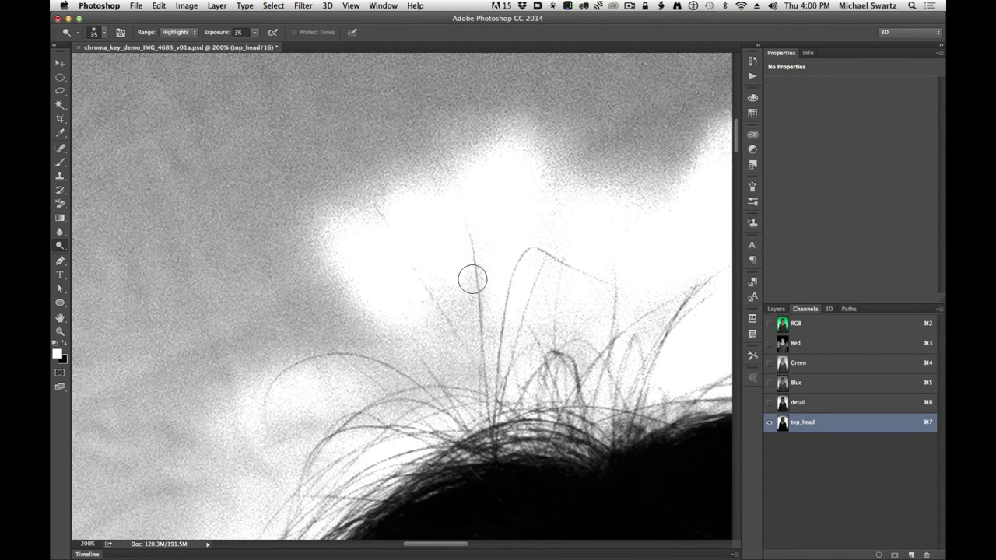
{"action": "left_click_drag", "start_coordinate": [467, 343], "coordinate": [456, 271]}
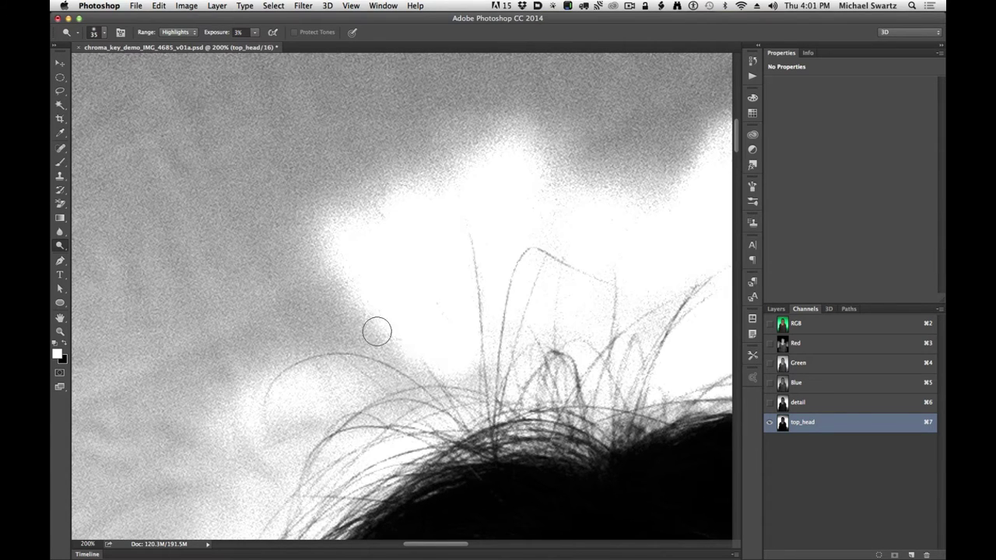
{"action": "mouse_move", "coordinate": [377, 331]}
{"action": "left_mouse_down"}
{"action": "mouse_move", "coordinate": [407, 355]}
{"action": "mouse_move", "coordinate": [317, 327]}
{"action": "mouse_move", "coordinate": [274, 340]}
{"action": "mouse_move", "coordinate": [349, 376]}
{"action": "mouse_move", "coordinate": [280, 432]}
{"action": "left_mouse_up"}
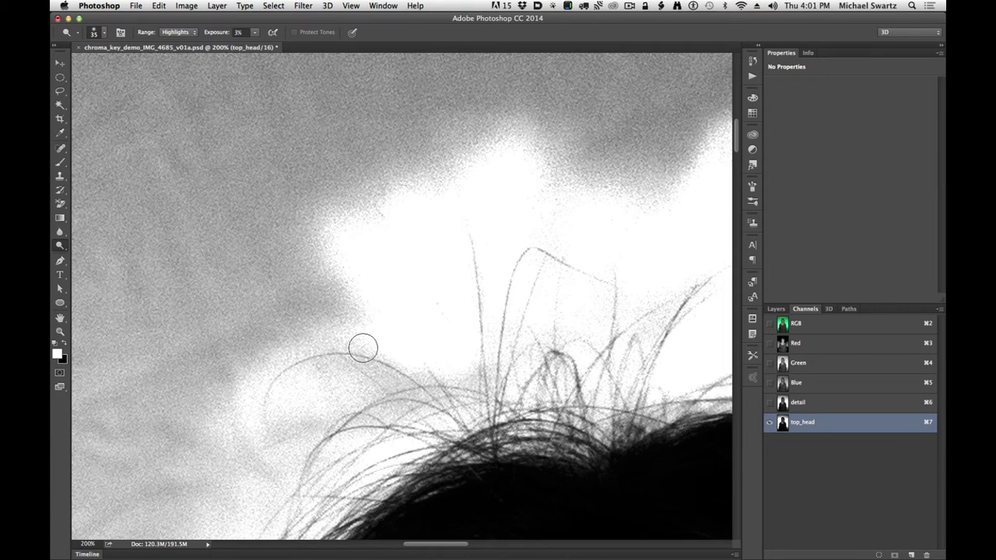
{"action": "mouse_move", "coordinate": [363, 348]}
{"action": "left_mouse_down"}
{"action": "mouse_move", "coordinate": [281, 393]}
{"action": "mouse_move", "coordinate": [374, 331]}
{"action": "mouse_move", "coordinate": [261, 413]}
{"action": "mouse_move", "coordinate": [365, 315]}
{"action": "mouse_move", "coordinate": [270, 380]}
{"action": "mouse_move", "coordinate": [357, 318]}
{"action": "mouse_move", "coordinate": [271, 363]}
{"action": "mouse_move", "coordinate": [296, 338]}
{"action": "mouse_move", "coordinate": [329, 335]}
{"action": "mouse_move", "coordinate": [293, 365]}
{"action": "left_mouse_up"}
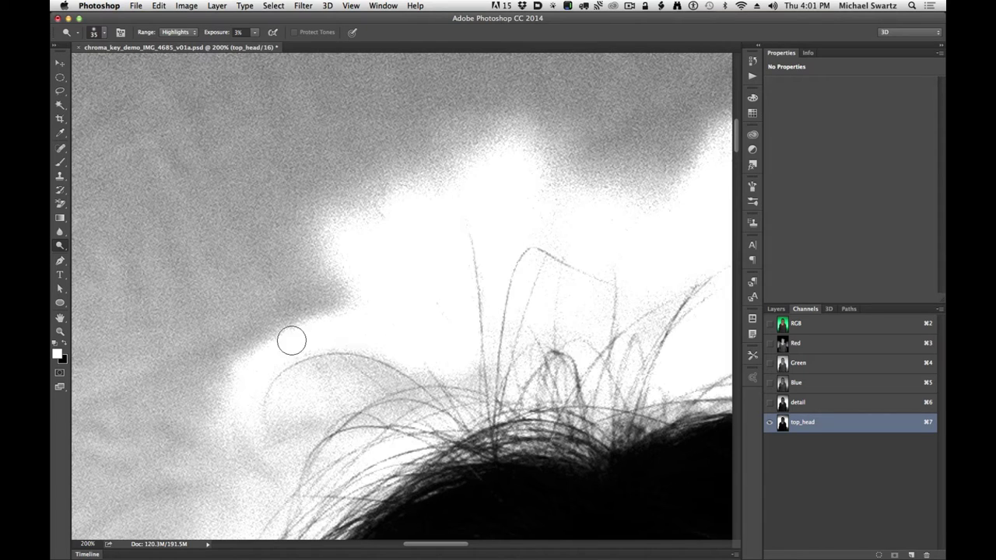
{"action": "mouse_move", "coordinate": [348, 314]}
{"action": "left_mouse_down"}
{"action": "mouse_move", "coordinate": [340, 306]}
{"action": "mouse_move", "coordinate": [381, 283]}
{"action": "left_mouse_up"}
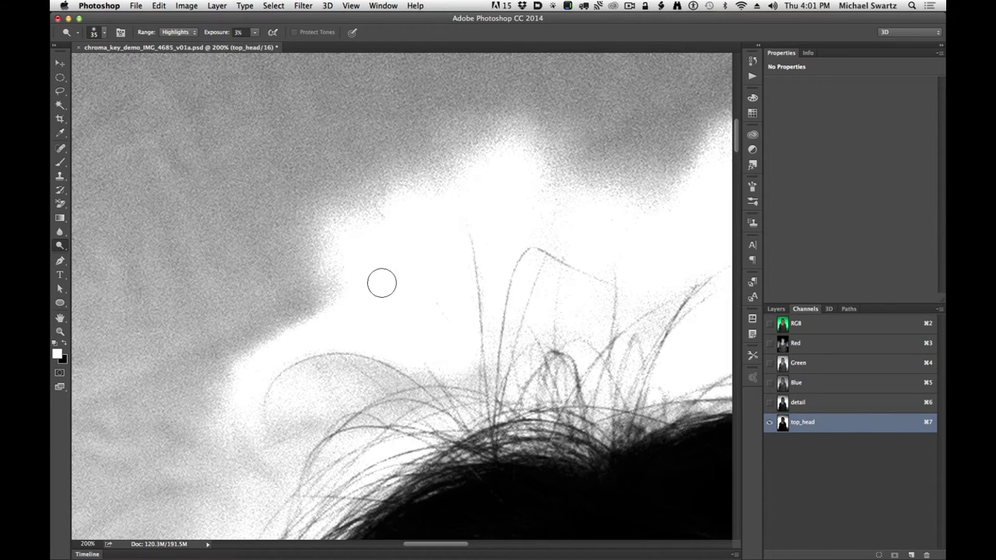
Whiten the area beneath the wide arched strand and the gray patch at the base of the upright hairs.
{"action": "scroll", "coordinate": [441, 238], "scroll_direction": "down", "scroll_amount": 5}
{"action": "mouse_move", "coordinate": [441, 208]}
{"action": "left_mouse_down"}
{"action": "mouse_move", "coordinate": [459, 227]}
{"action": "mouse_move", "coordinate": [391, 213]}
{"action": "mouse_move", "coordinate": [459, 240]}
{"action": "mouse_move", "coordinate": [352, 222]}
{"action": "mouse_move", "coordinate": [452, 222]}
{"action": "mouse_move", "coordinate": [332, 304]}
{"action": "mouse_move", "coordinate": [368, 234]}
{"action": "mouse_move", "coordinate": [398, 241]}
{"action": "mouse_move", "coordinate": [338, 306]}
{"action": "mouse_move", "coordinate": [423, 224]}
{"action": "mouse_move", "coordinate": [395, 255]}
{"action": "left_mouse_up"}
{"action": "left_click_drag", "start_coordinate": [359, 310], "coordinate": [499, 231]}
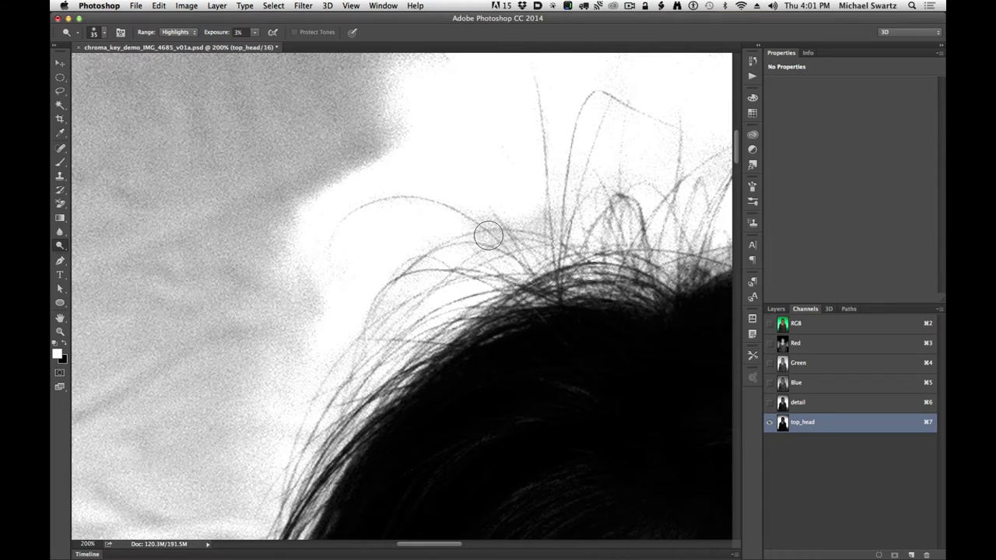
{"action": "mouse_move", "coordinate": [513, 211]}
{"action": "left_mouse_down"}
{"action": "mouse_move", "coordinate": [549, 182]}
{"action": "mouse_move", "coordinate": [554, 206]}
{"action": "mouse_move", "coordinate": [600, 154]}
{"action": "mouse_move", "coordinate": [566, 249]}
{"action": "left_mouse_up"}
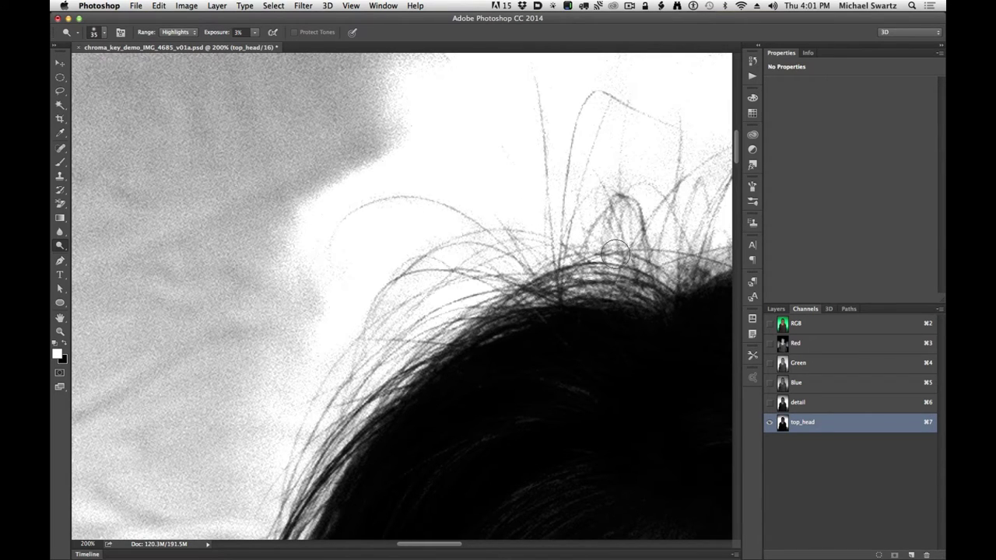
Whiten the background around the outermost upright hairs and down the head's left edge to the first loose curl.
{"action": "mouse_move", "coordinate": [656, 157]}
{"action": "left_mouse_down"}
{"action": "mouse_move", "coordinate": [443, 249]}
{"action": "mouse_move", "coordinate": [455, 233]}
{"action": "left_mouse_up"}
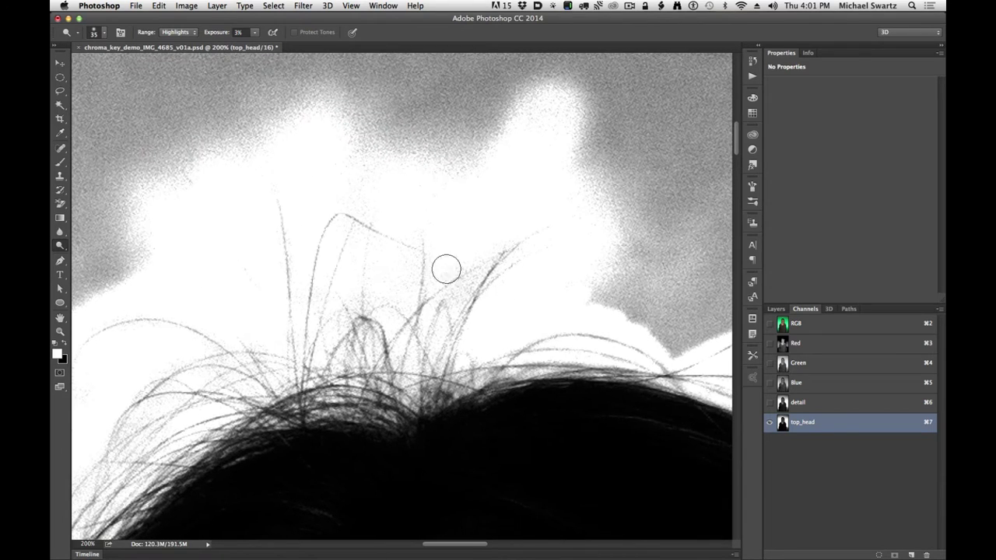
{"action": "left_click_drag", "start_coordinate": [383, 311], "coordinate": [558, 217]}
{"action": "left_click_drag", "start_coordinate": [492, 261], "coordinate": [624, 157]}
{"action": "mouse_move", "coordinate": [459, 213]}
{"action": "left_mouse_down"}
{"action": "mouse_move", "coordinate": [447, 259]}
{"action": "mouse_move", "coordinate": [458, 250]}
{"action": "mouse_move", "coordinate": [433, 254]}
{"action": "mouse_move", "coordinate": [327, 397]}
{"action": "mouse_move", "coordinate": [396, 259]}
{"action": "mouse_move", "coordinate": [367, 251]}
{"action": "mouse_move", "coordinate": [370, 239]}
{"action": "mouse_move", "coordinate": [321, 411]}
{"action": "mouse_move", "coordinate": [370, 213]}
{"action": "mouse_move", "coordinate": [341, 257]}
{"action": "mouse_move", "coordinate": [307, 401]}
{"action": "mouse_move", "coordinate": [391, 390]}
{"action": "mouse_move", "coordinate": [481, 232]}
{"action": "left_mouse_up"}
{"action": "mouse_move", "coordinate": [405, 264]}
{"action": "left_mouse_down"}
{"action": "mouse_move", "coordinate": [320, 340]}
{"action": "mouse_move", "coordinate": [413, 275]}
{"action": "mouse_move", "coordinate": [290, 355]}
{"action": "left_mouse_up"}
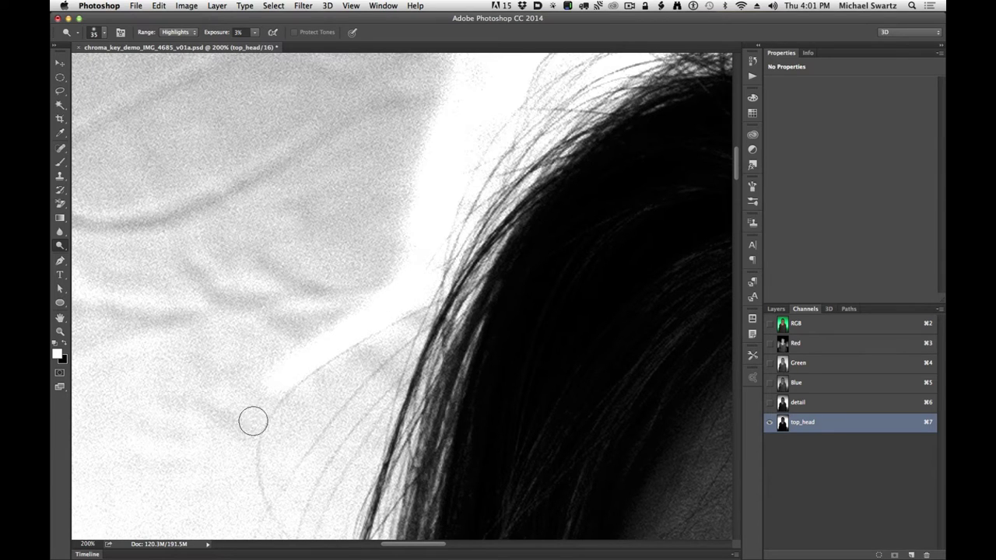
Dodge the background inside and around the thin looping strands on the head's left side, down to the crossing strands.
{"action": "mouse_move", "coordinate": [252, 421]}
{"action": "left_mouse_down"}
{"action": "mouse_move", "coordinate": [371, 303]}
{"action": "mouse_move", "coordinate": [220, 458]}
{"action": "mouse_move", "coordinate": [299, 339]}
{"action": "mouse_move", "coordinate": [236, 488]}
{"action": "mouse_move", "coordinate": [253, 418]}
{"action": "mouse_move", "coordinate": [306, 465]}
{"action": "mouse_move", "coordinate": [340, 322]}
{"action": "mouse_move", "coordinate": [420, 187]}
{"action": "left_mouse_up"}
{"action": "mouse_move", "coordinate": [500, 151]}
{"action": "left_mouse_down"}
{"action": "mouse_move", "coordinate": [432, 189]}
{"action": "mouse_move", "coordinate": [527, 106]}
{"action": "mouse_move", "coordinate": [466, 133]}
{"action": "mouse_move", "coordinate": [533, 93]}
{"action": "mouse_move", "coordinate": [452, 121]}
{"action": "mouse_move", "coordinate": [532, 123]}
{"action": "mouse_move", "coordinate": [433, 185]}
{"action": "mouse_move", "coordinate": [513, 142]}
{"action": "mouse_move", "coordinate": [450, 180]}
{"action": "left_mouse_up"}
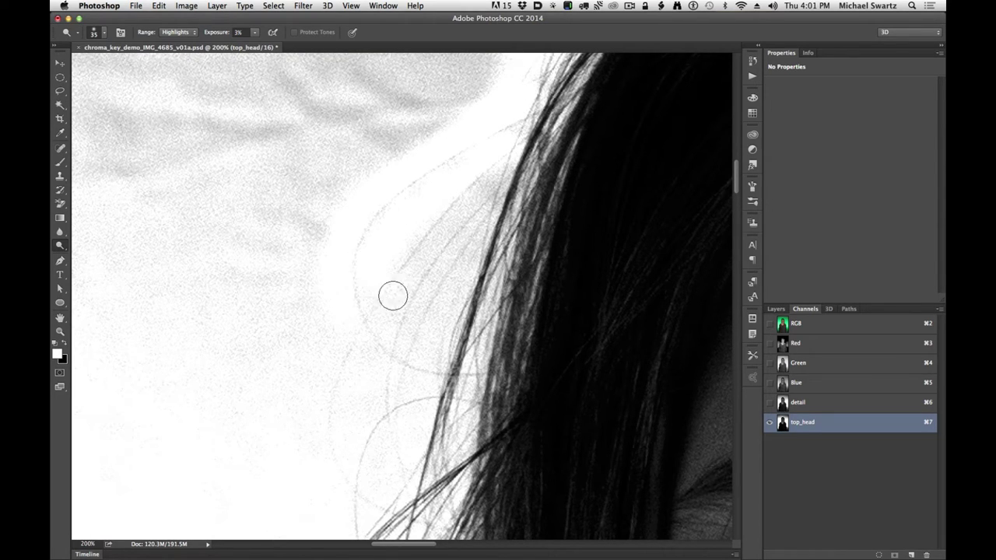
{"action": "left_click_drag", "start_coordinate": [410, 278], "coordinate": [502, 165]}
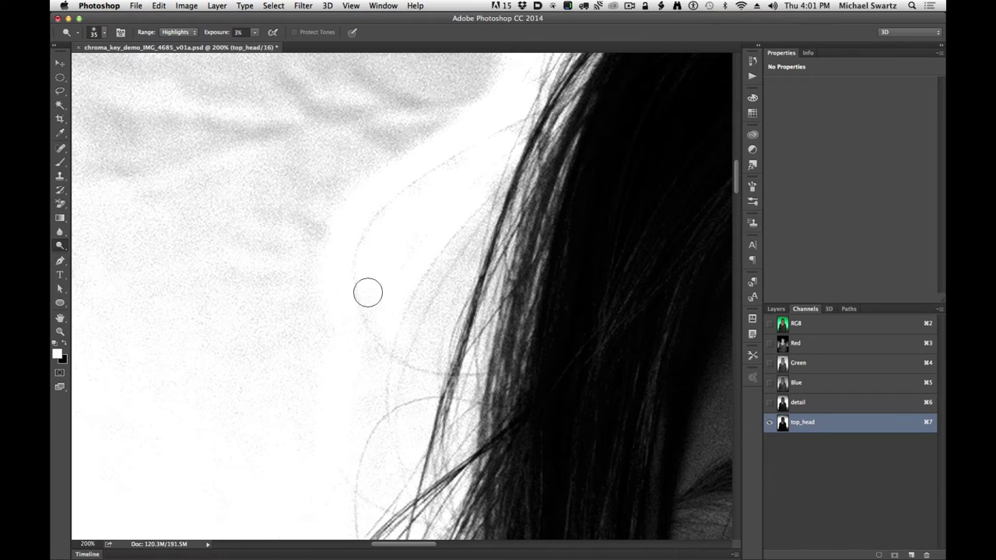
{"action": "mouse_move", "coordinate": [458, 216]}
{"action": "left_mouse_down"}
{"action": "mouse_move", "coordinate": [441, 274]}
{"action": "mouse_move", "coordinate": [478, 248]}
{"action": "left_mouse_up"}
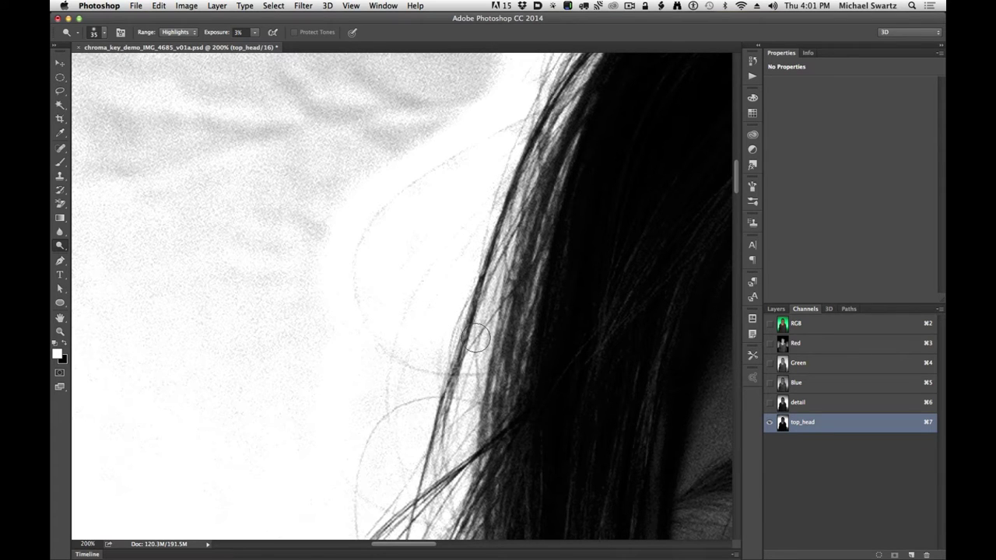
{"action": "left_click_drag", "start_coordinate": [476, 338], "coordinate": [522, 148]}
{"action": "left_click_drag", "start_coordinate": [454, 378], "coordinate": [477, 162]}
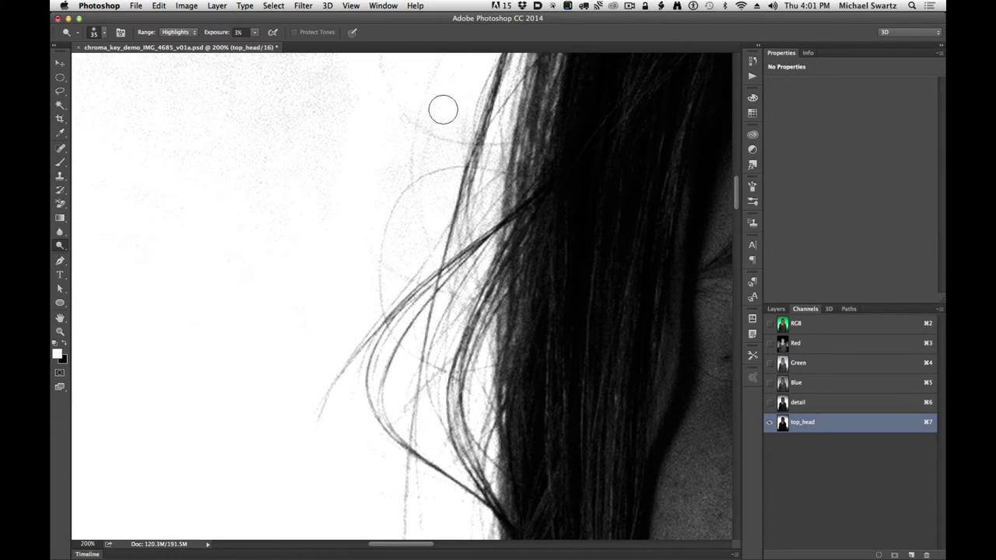
{"action": "mouse_move", "coordinate": [439, 228]}
{"action": "left_mouse_down"}
{"action": "mouse_move", "coordinate": [496, 173]}
{"action": "mouse_move", "coordinate": [518, 175]}
{"action": "mouse_move", "coordinate": [403, 263]}
{"action": "left_mouse_up"}
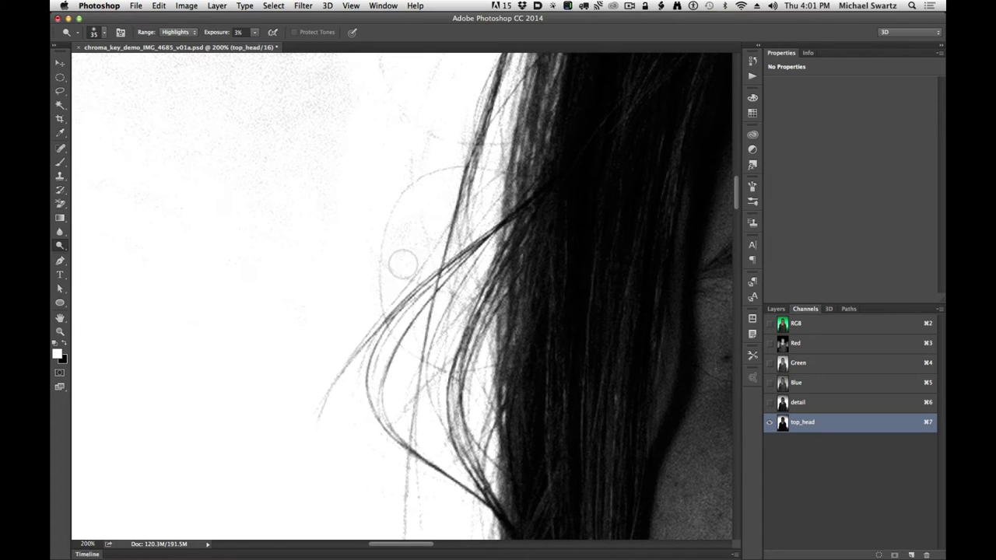
{"action": "scroll", "coordinate": [335, 285], "scroll_direction": "down", "scroll_amount": 5}
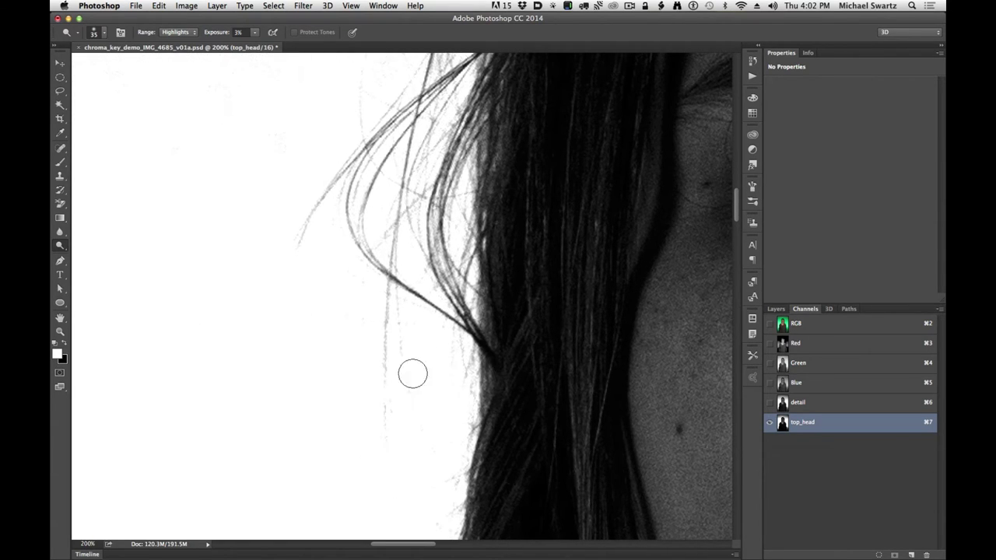
Enlarge the Dodge brush to 80 px and whiten the background along the hair's right edge down toward the ponytail.
{"action": "key", "text": "super+minus"}
{"action": "key", "text": "super+minus"}
{"action": "key", "text": "super+minus"}
{"action": "key", "text": "super+minus"}
{"action": "key", "text": "super+minus"}
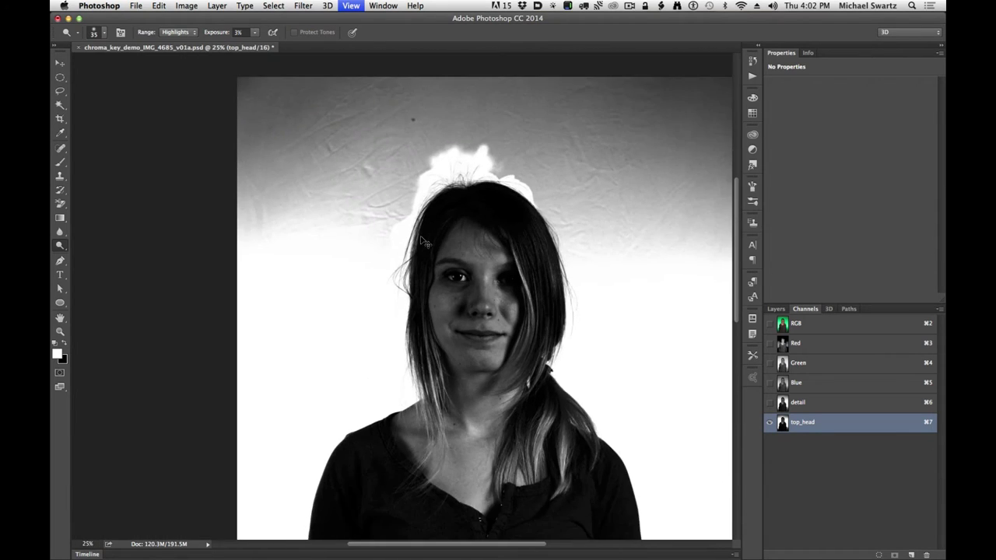
{"action": "key", "text": "super+plus"}
{"action": "key", "text": "super+plus"}
{"action": "key", "text": "super+minus"}
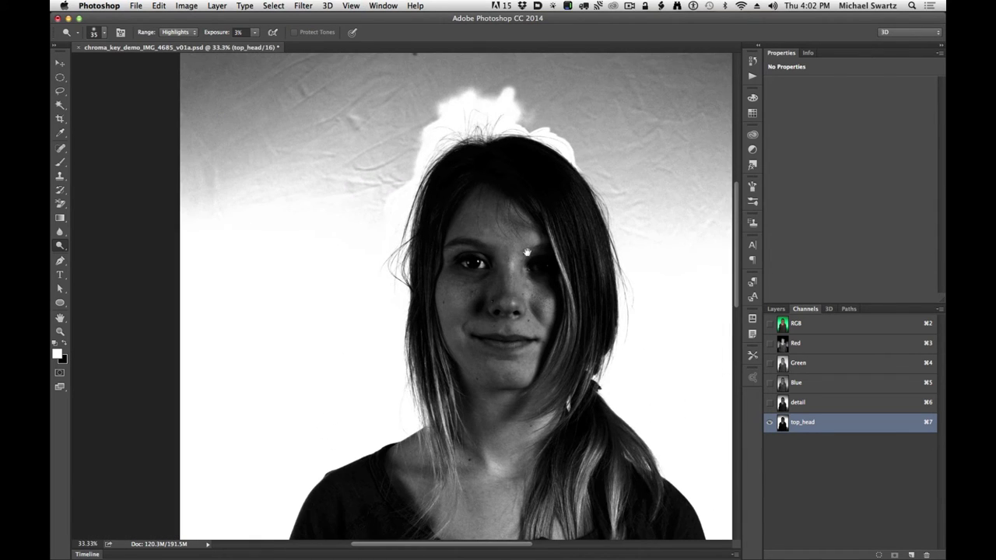
{"action": "left_click_drag", "start_coordinate": [526, 252], "coordinate": [438, 339]}
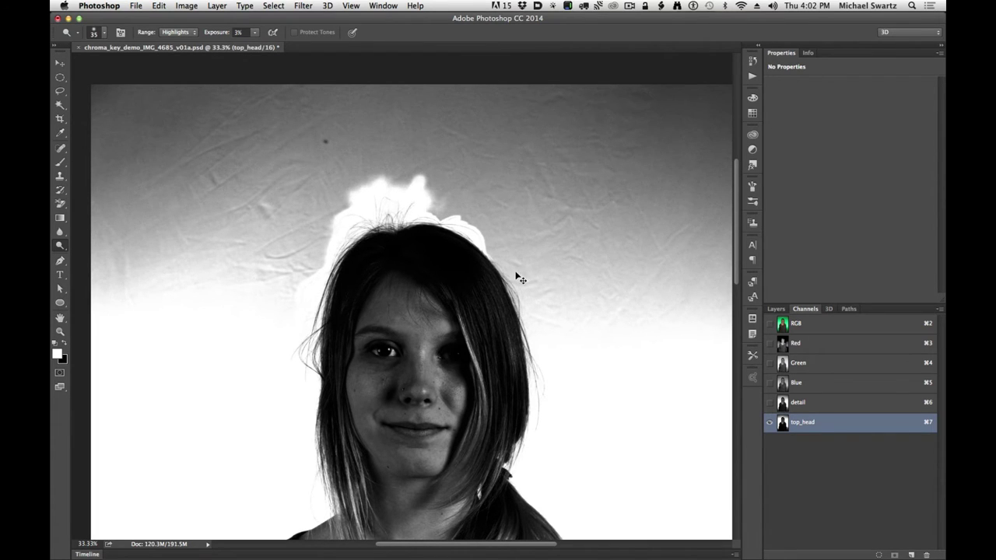
{"action": "key", "text": "super+space"}
{"action": "left_click_drag", "start_coordinate": [504, 276], "coordinate": [557, 281]}
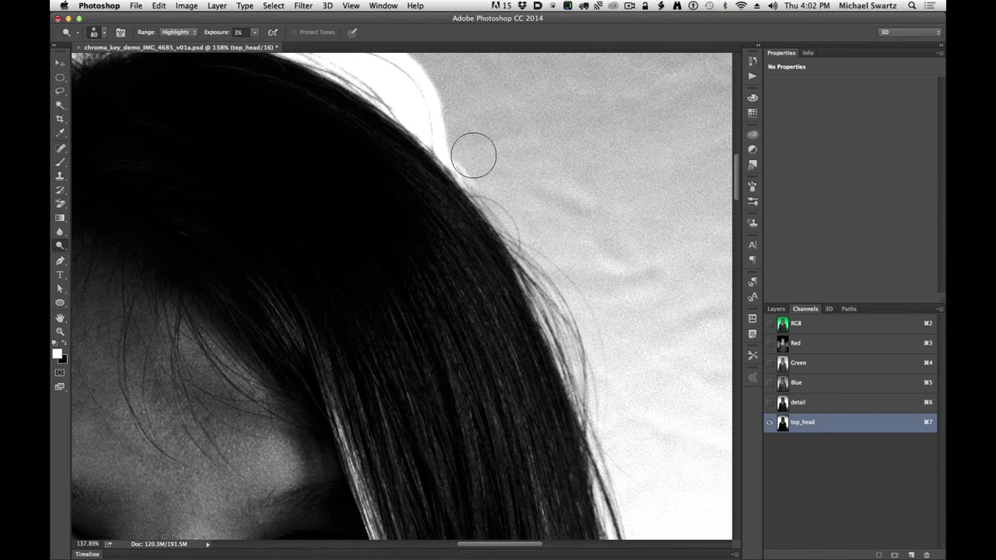
{"action": "mouse_move", "coordinate": [473, 156]}
{"action": "left_mouse_down"}
{"action": "mouse_move", "coordinate": [444, 111]}
{"action": "mouse_move", "coordinate": [526, 202]}
{"action": "mouse_move", "coordinate": [587, 314]}
{"action": "mouse_move", "coordinate": [612, 393]}
{"action": "mouse_move", "coordinate": [602, 351]}
{"action": "mouse_move", "coordinate": [589, 399]}
{"action": "mouse_move", "coordinate": [611, 441]}
{"action": "mouse_move", "coordinate": [589, 260]}
{"action": "left_mouse_up"}
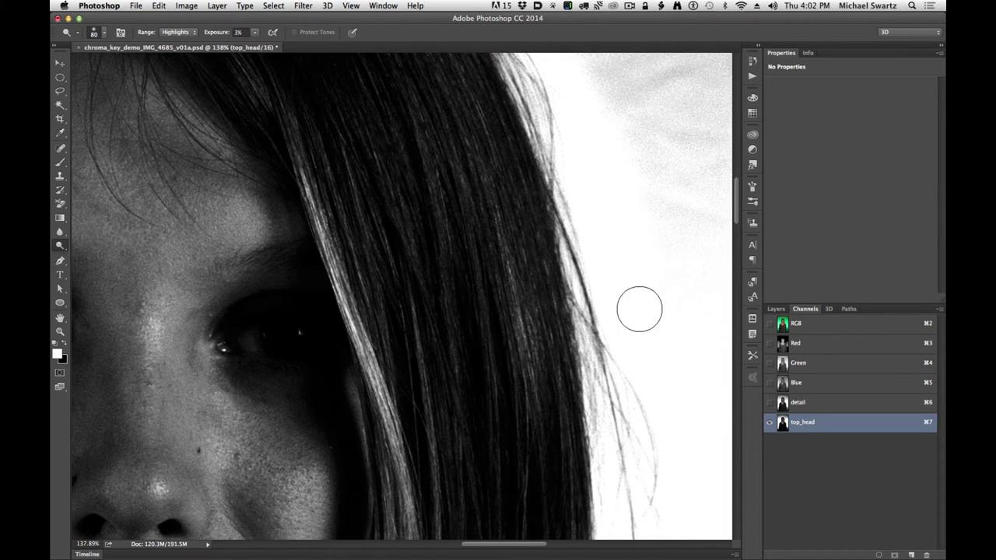
{"action": "left_click_drag", "start_coordinate": [639, 309], "coordinate": [647, 242]}
{"action": "left_click_drag", "start_coordinate": [613, 369], "coordinate": [524, 211]}
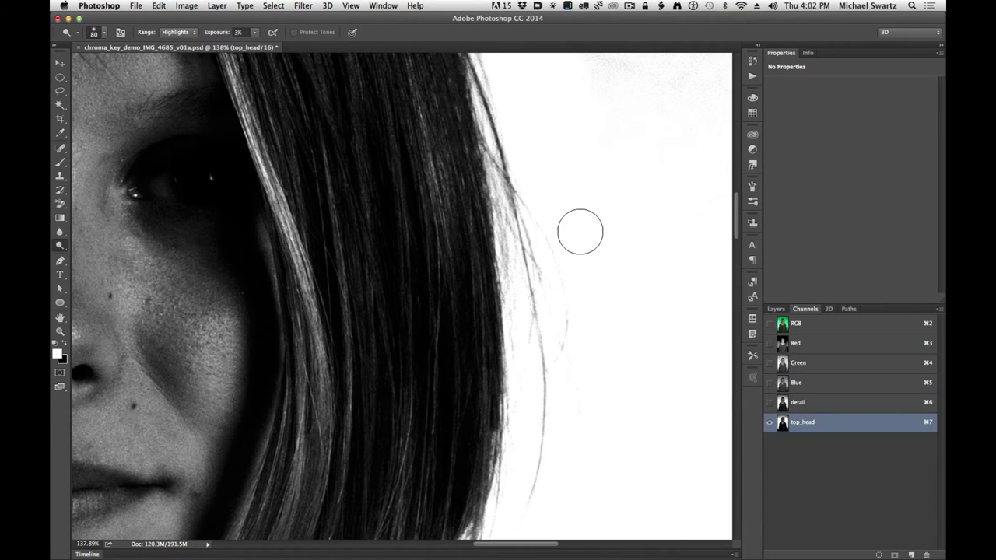
{"action": "left_click_drag", "start_coordinate": [576, 439], "coordinate": [565, 129]}
{"action": "left_click_drag", "start_coordinate": [537, 498], "coordinate": [533, 295]}
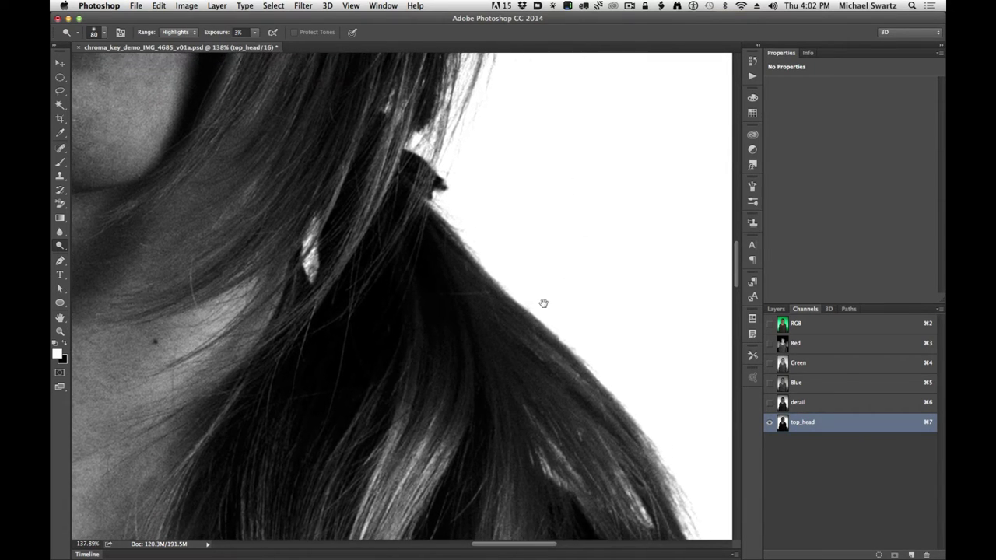
Switch to the detail channel and bring the loose hair above the left shoulder into close view.
{"action": "key", "text": "super+0"}
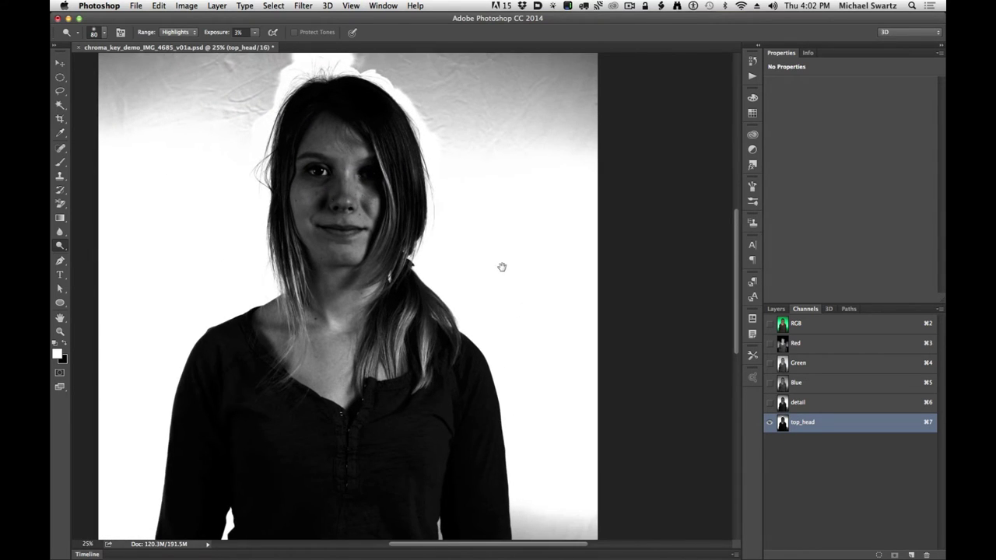
{"action": "left_click_drag", "start_coordinate": [502, 267], "coordinate": [582, 469]}
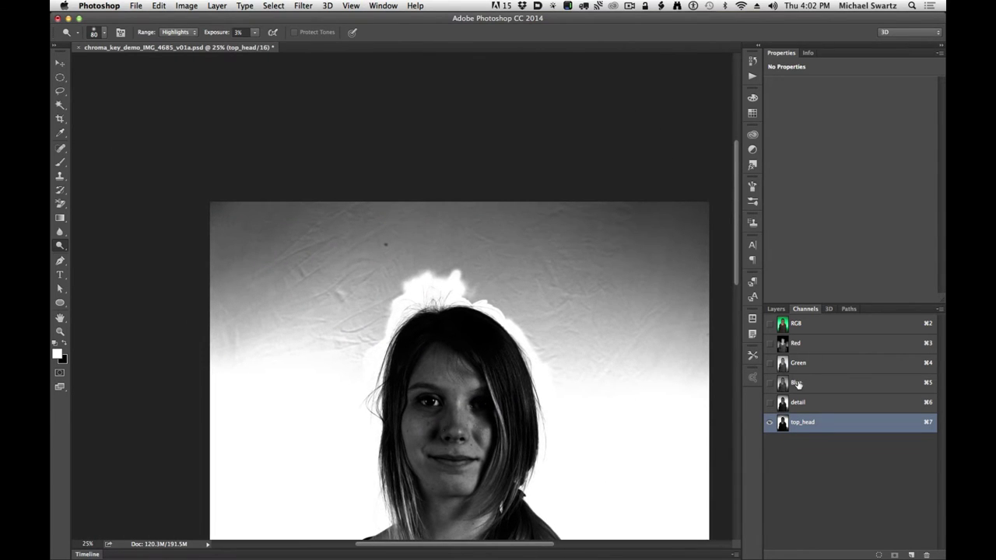
{"action": "left_click", "coordinate": [806, 405]}
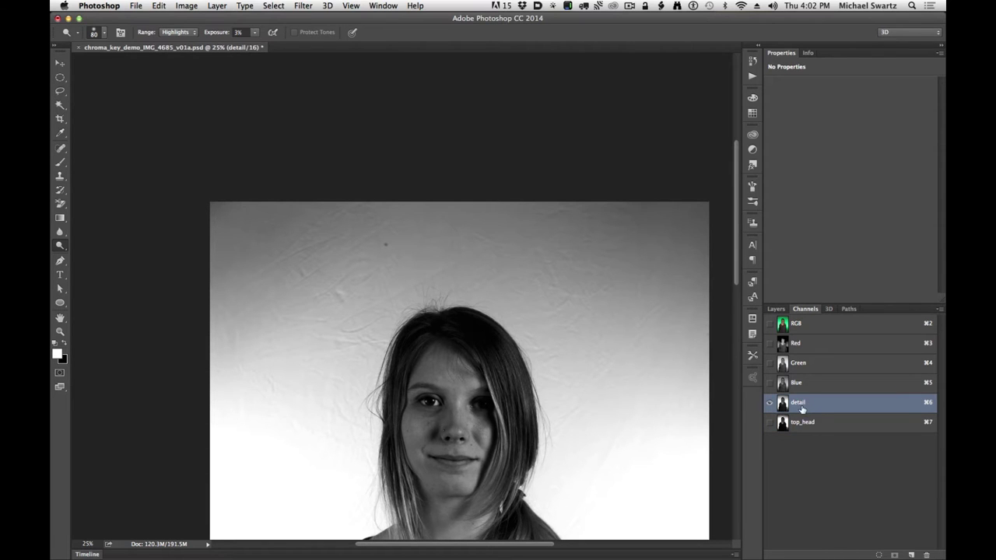
{"action": "key", "text": "super+space"}
{"action": "left_click_drag", "start_coordinate": [381, 461], "coordinate": [549, 258]}
{"action": "left_click_drag", "start_coordinate": [508, 310], "coordinate": [542, 238]}
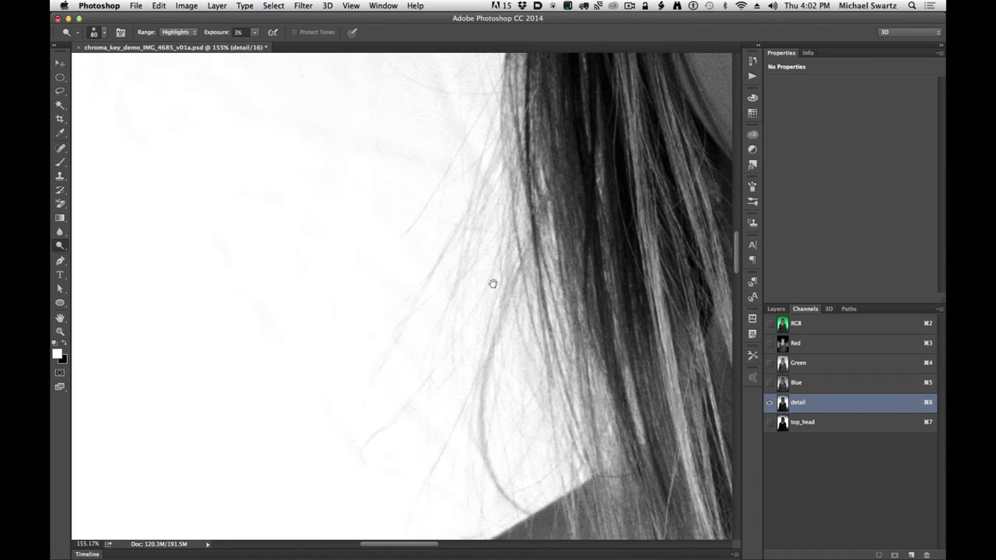
{"action": "left_click_drag", "start_coordinate": [493, 285], "coordinate": [519, 226]}
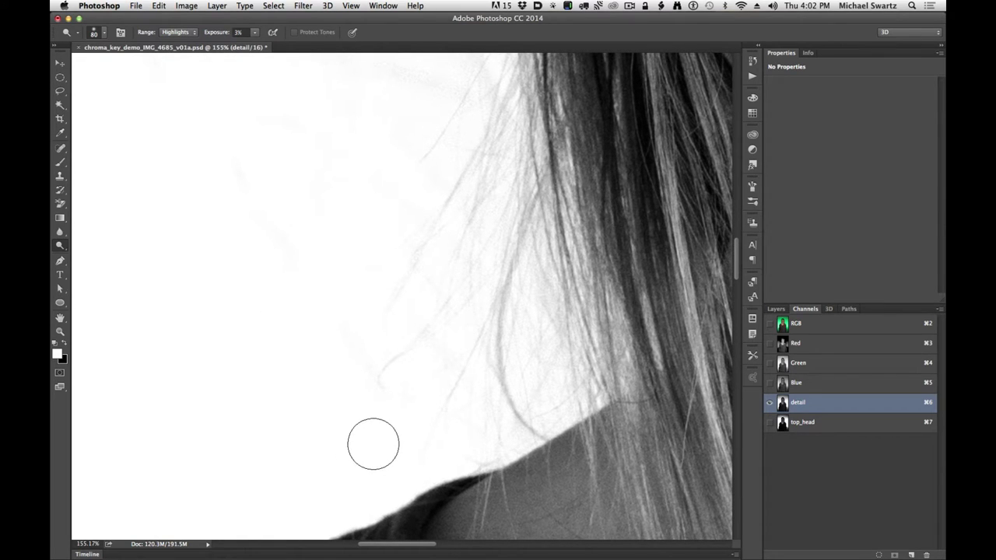
Enlarge the Dodge brush to 200 px, whiten the background beside the lower hair and raise the exposure to 10%.
{"action": "key", "text": "bracketright"}
{"action": "key", "text": "bracketright"}
{"action": "key", "text": "bracketright"}
{"action": "key", "text": "bracketright"}
{"action": "key", "text": "bracketright"}
{"action": "key", "text": "bracketright"}
{"action": "mouse_move", "coordinate": [327, 170]}
{"action": "left_mouse_down"}
{"action": "mouse_move", "coordinate": [471, 334]}
{"action": "mouse_move", "coordinate": [378, 324]}
{"action": "mouse_move", "coordinate": [369, 242]}
{"action": "mouse_move", "coordinate": [316, 270]}
{"action": "mouse_move", "coordinate": [272, 267]}
{"action": "left_mouse_up"}
{"action": "key", "text": "1"}
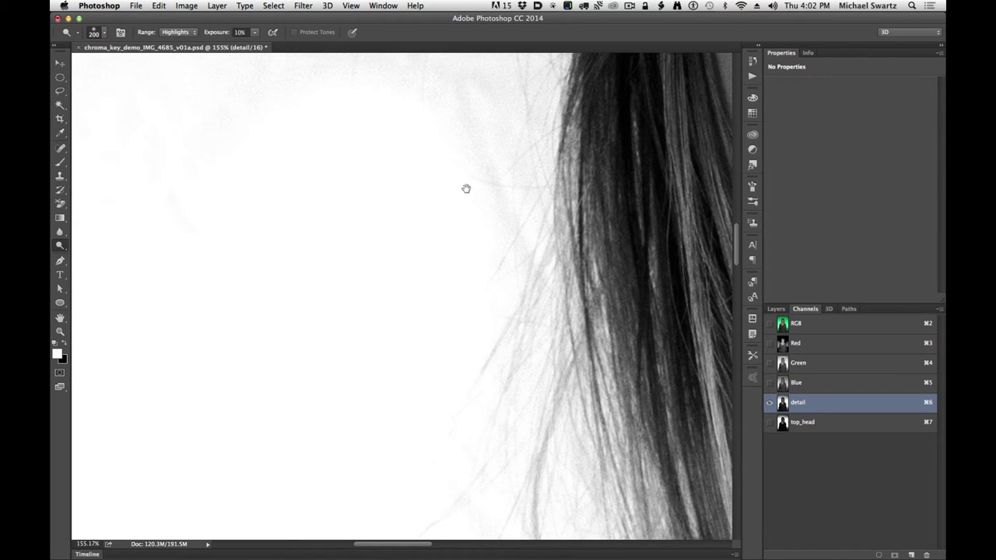
Whiten a broad band of background beside the hair, from above the shoulder up past the temple, staying outside the loose strands.
{"action": "left_click_drag", "start_coordinate": [466, 188], "coordinate": [501, 380]}
{"action": "mouse_move", "coordinate": [372, 358]}
{"action": "left_mouse_down"}
{"action": "mouse_move", "coordinate": [278, 292]}
{"action": "mouse_move", "coordinate": [292, 207]}
{"action": "mouse_move", "coordinate": [372, 120]}
{"action": "left_mouse_up"}
{"action": "left_click_drag", "start_coordinate": [401, 245], "coordinate": [399, 353]}
{"action": "mouse_move", "coordinate": [363, 309]}
{"action": "left_mouse_down"}
{"action": "mouse_move", "coordinate": [372, 216]}
{"action": "mouse_move", "coordinate": [400, 144]}
{"action": "mouse_move", "coordinate": [469, 324]}
{"action": "left_mouse_up"}
{"action": "left_click_drag", "start_coordinate": [420, 358], "coordinate": [372, 144]}
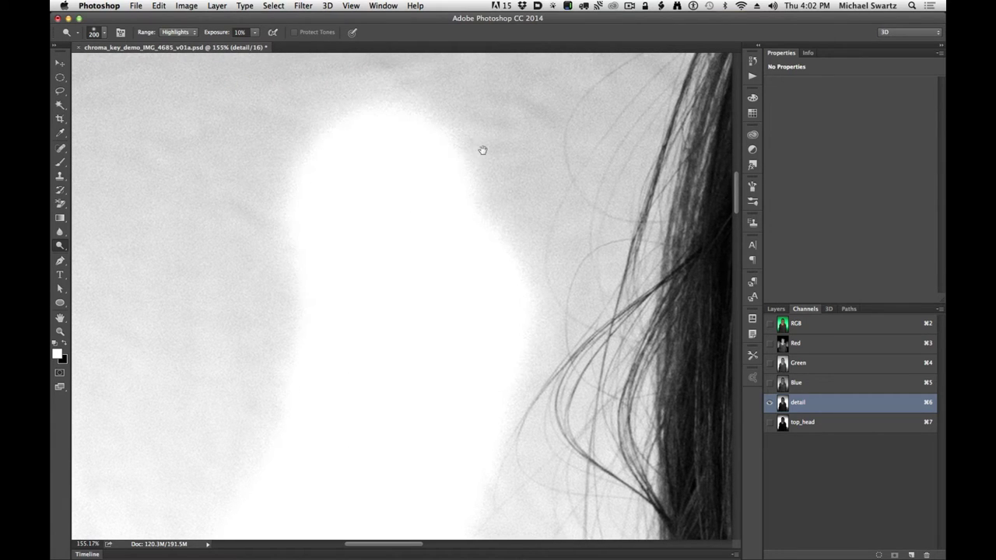
{"action": "mouse_move", "coordinate": [482, 149]}
{"action": "left_mouse_down"}
{"action": "mouse_move", "coordinate": [473, 342]}
{"action": "mouse_move", "coordinate": [474, 228]}
{"action": "mouse_move", "coordinate": [433, 285]}
{"action": "mouse_move", "coordinate": [549, 155]}
{"action": "mouse_move", "coordinate": [415, 351]}
{"action": "mouse_move", "coordinate": [382, 350]}
{"action": "mouse_move", "coordinate": [422, 289]}
{"action": "mouse_move", "coordinate": [480, 111]}
{"action": "mouse_move", "coordinate": [493, 134]}
{"action": "left_mouse_up"}
{"action": "mouse_move", "coordinate": [519, 196]}
{"action": "left_mouse_down"}
{"action": "mouse_move", "coordinate": [478, 314]}
{"action": "mouse_move", "coordinate": [333, 418]}
{"action": "mouse_move", "coordinate": [202, 190]}
{"action": "left_mouse_up"}
{"action": "left_click_drag", "start_coordinate": [278, 251], "coordinate": [544, 109]}
{"action": "left_click_drag", "start_coordinate": [425, 372], "coordinate": [479, 96]}
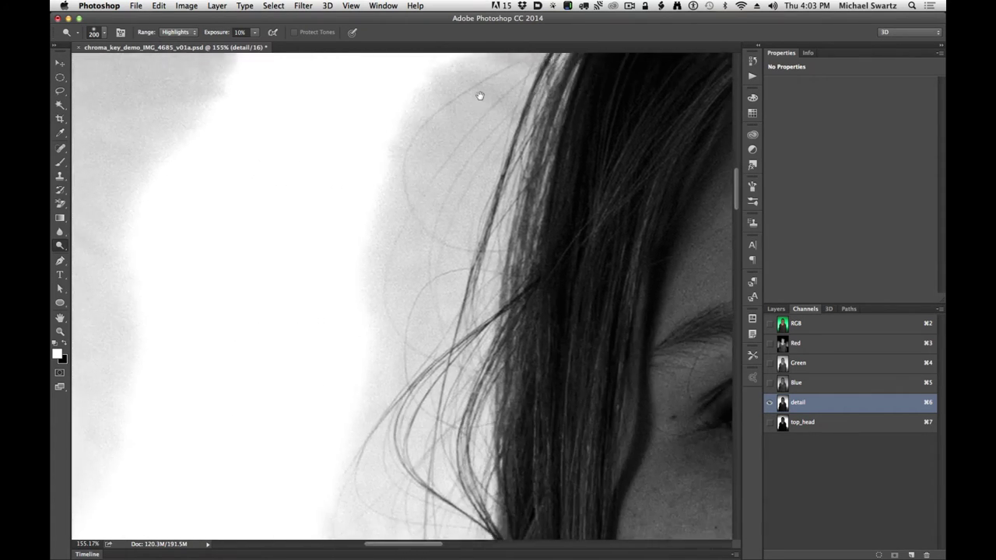
Lower the Dodge exposure to 1% and lighten the gray patch just below the loose crossing strands.
{"action": "scroll", "coordinate": [471, 289], "scroll_direction": "down", "scroll_amount": 10}
{"action": "scroll", "coordinate": [472, 289], "scroll_direction": "left", "scroll_amount": 3}
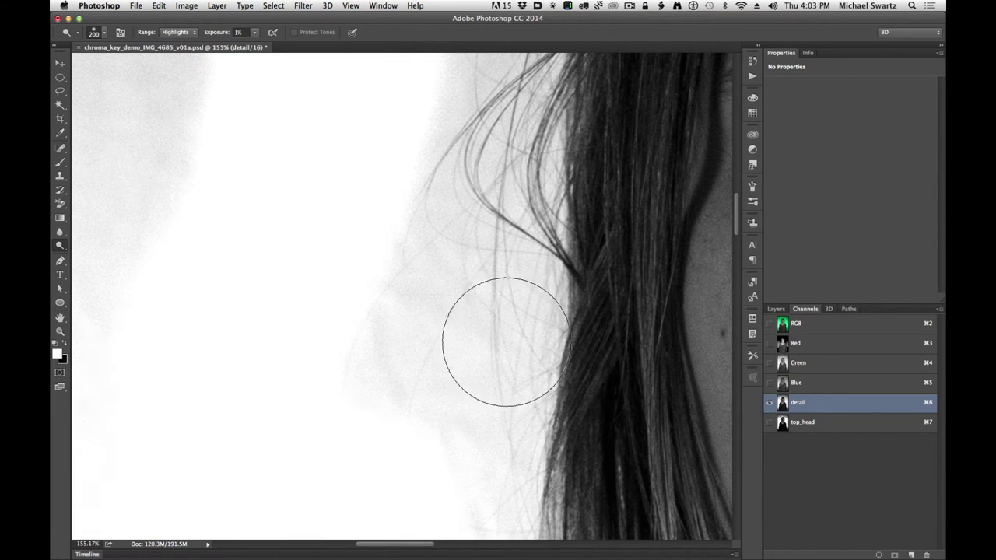
{"action": "mouse_move", "coordinate": [396, 293]}
{"action": "left_mouse_down"}
{"action": "mouse_move", "coordinate": [420, 354]}
{"action": "mouse_move", "coordinate": [447, 278]}
{"action": "left_mouse_up"}
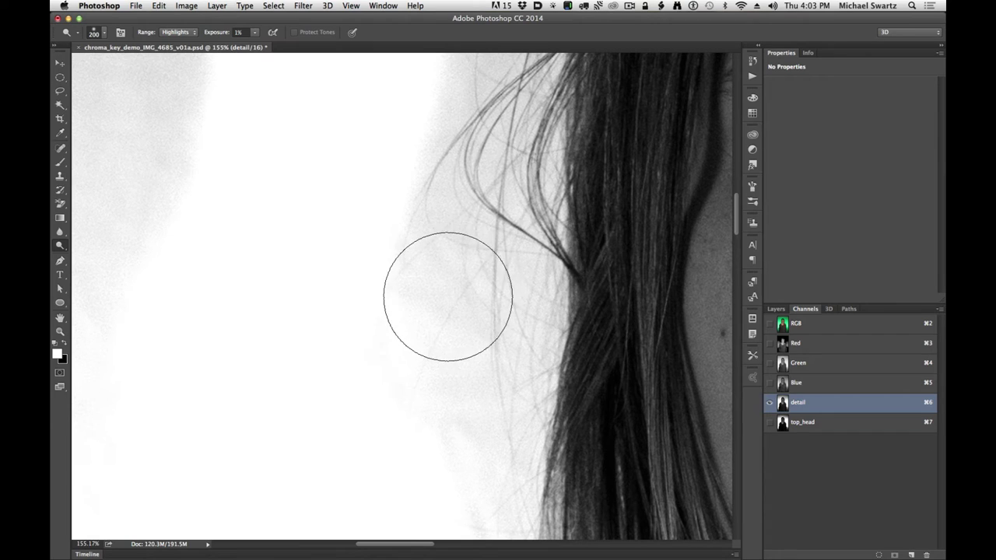
Shrink the Dodge brush to 70 px and lighten the gray background around and below the crossing strands.
{"action": "key", "text": "bracketleft"}
{"action": "key", "text": "bracketleft"}
{"action": "key", "text": "bracketleft"}
{"action": "key", "text": "bracketleft"}
{"action": "key", "text": "bracketleft"}
{"action": "key", "text": "bracketleft"}
{"action": "key", "text": "bracketleft"}
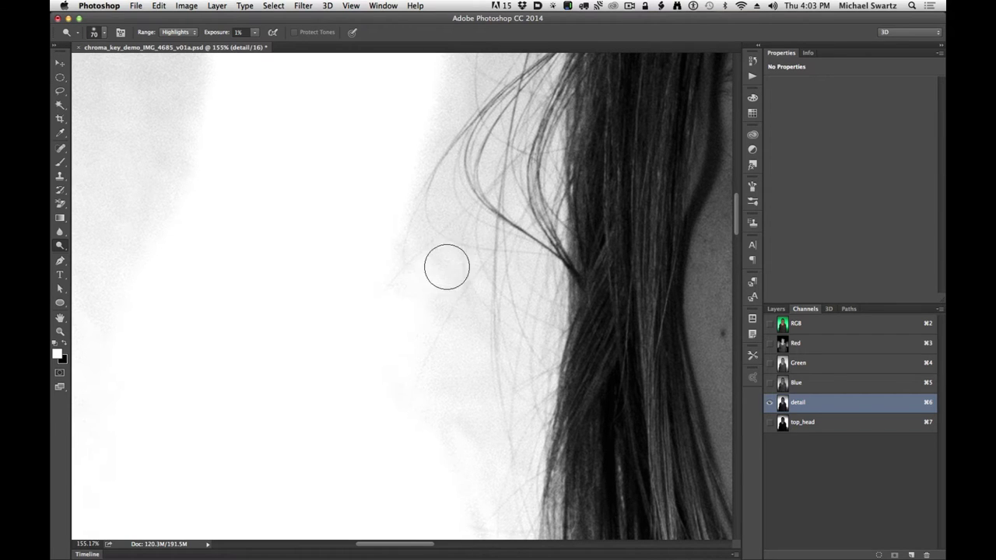
{"action": "mouse_move", "coordinate": [386, 373]}
{"action": "left_mouse_down"}
{"action": "mouse_move", "coordinate": [421, 335]}
{"action": "mouse_move", "coordinate": [478, 327]}
{"action": "mouse_move", "coordinate": [433, 447]}
{"action": "mouse_move", "coordinate": [467, 321]}
{"action": "mouse_move", "coordinate": [477, 426]}
{"action": "mouse_move", "coordinate": [521, 486]}
{"action": "left_mouse_up"}
{"action": "mouse_move", "coordinate": [462, 309]}
{"action": "left_mouse_down"}
{"action": "mouse_move", "coordinate": [539, 178]}
{"action": "mouse_move", "coordinate": [490, 207]}
{"action": "mouse_move", "coordinate": [428, 298]}
{"action": "mouse_move", "coordinate": [533, 154]}
{"action": "mouse_move", "coordinate": [477, 150]}
{"action": "mouse_move", "coordinate": [409, 258]}
{"action": "mouse_move", "coordinate": [506, 67]}
{"action": "left_mouse_up"}
{"action": "left_click_drag", "start_coordinate": [499, 284], "coordinate": [466, 485]}
{"action": "mouse_move", "coordinate": [380, 357]}
{"action": "left_mouse_down"}
{"action": "mouse_move", "coordinate": [474, 244]}
{"action": "mouse_move", "coordinate": [397, 342]}
{"action": "mouse_move", "coordinate": [396, 320]}
{"action": "mouse_move", "coordinate": [464, 148]}
{"action": "mouse_move", "coordinate": [399, 213]}
{"action": "mouse_move", "coordinate": [436, 193]}
{"action": "left_mouse_up"}
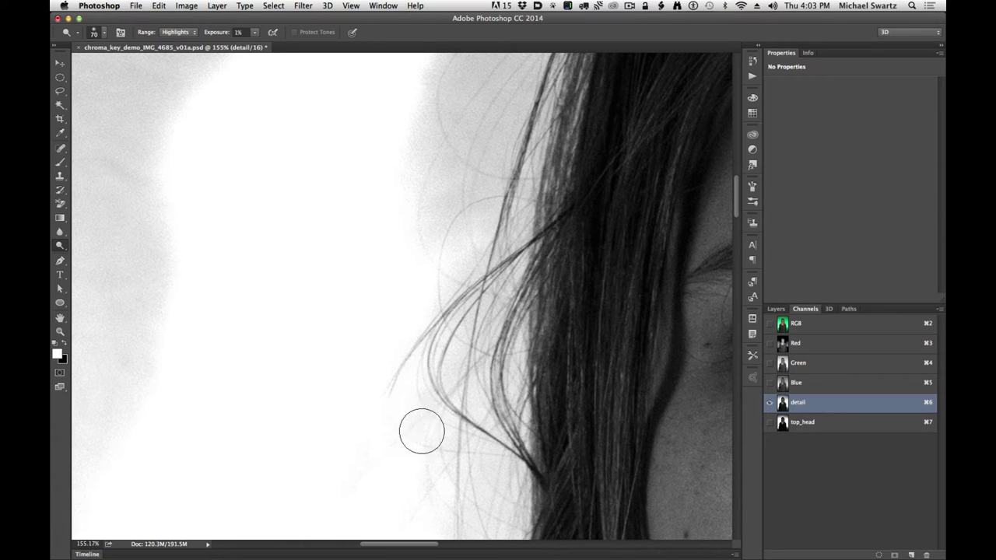
Lighten the background between the crossing strands and along the hair edge beneath them.
{"action": "left_click_drag", "start_coordinate": [421, 431], "coordinate": [562, 277]}
{"action": "mouse_move", "coordinate": [508, 464]}
{"action": "left_mouse_down"}
{"action": "mouse_move", "coordinate": [499, 277]}
{"action": "mouse_move", "coordinate": [496, 270]}
{"action": "mouse_move", "coordinate": [471, 283]}
{"action": "mouse_move", "coordinate": [444, 384]}
{"action": "mouse_move", "coordinate": [537, 333]}
{"action": "left_mouse_up"}
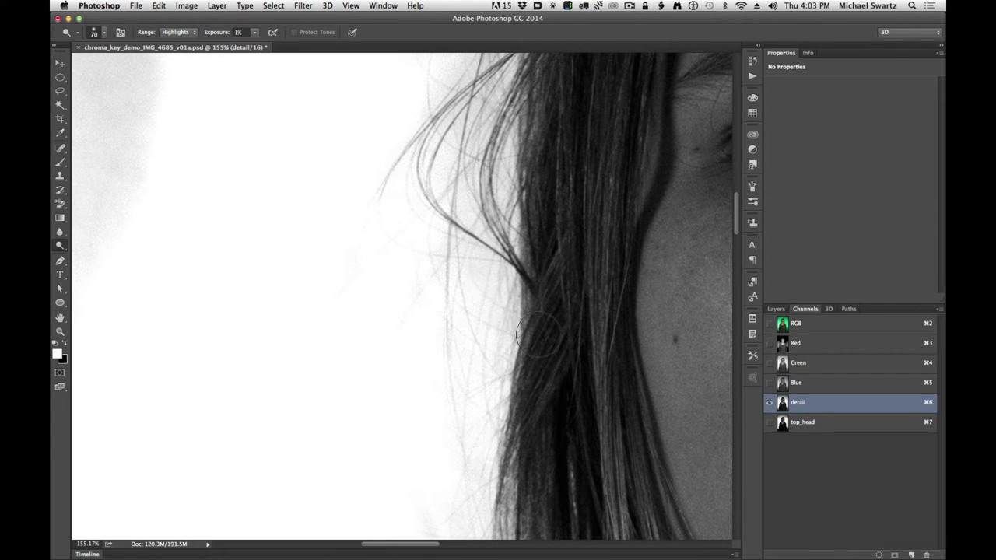
{"action": "mouse_move", "coordinate": [540, 415]}
{"action": "left_mouse_down"}
{"action": "mouse_move", "coordinate": [543, 377]}
{"action": "mouse_move", "coordinate": [553, 535]}
{"action": "left_mouse_up"}
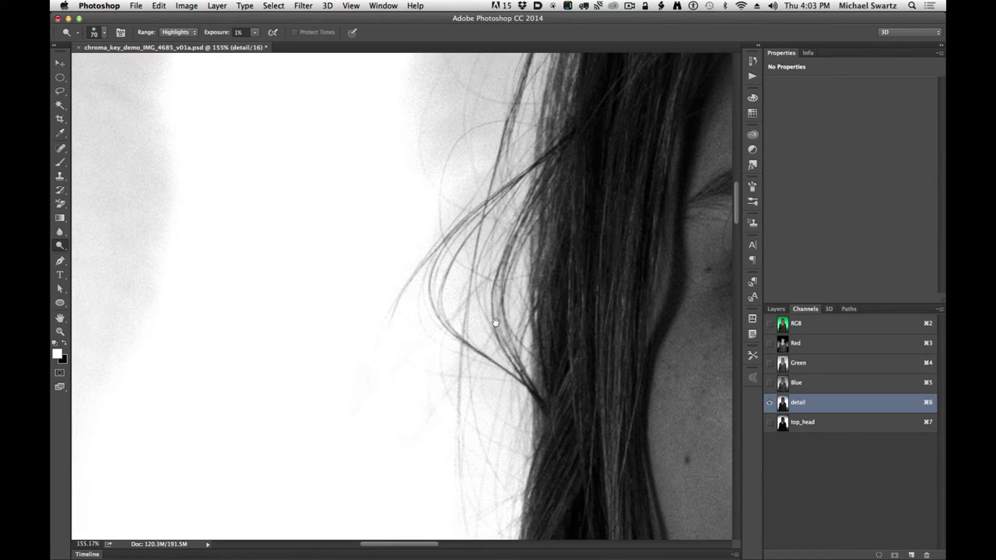
Whiten the gray background behind the fine looping strands at the temple and up along the hair edge toward the crown.
{"action": "mouse_move", "coordinate": [524, 279]}
{"action": "left_mouse_down"}
{"action": "mouse_move", "coordinate": [514, 238]}
{"action": "mouse_move", "coordinate": [463, 286]}
{"action": "mouse_move", "coordinate": [539, 132]}
{"action": "mouse_move", "coordinate": [500, 122]}
{"action": "left_mouse_up"}
{"action": "left_click_drag", "start_coordinate": [549, 151], "coordinate": [511, 378]}
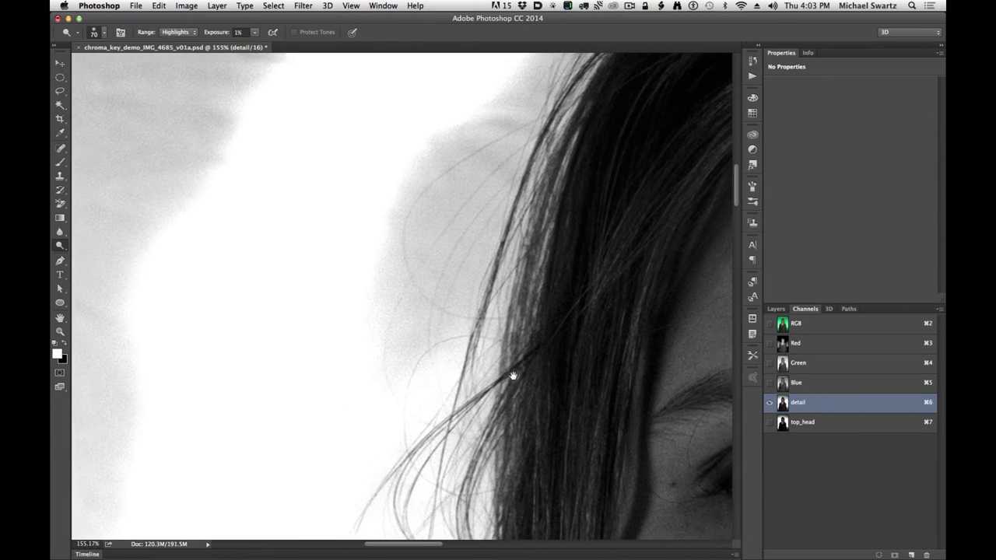
{"action": "mouse_move", "coordinate": [510, 261]}
{"action": "left_mouse_down"}
{"action": "mouse_move", "coordinate": [444, 329]}
{"action": "mouse_move", "coordinate": [485, 196]}
{"action": "mouse_move", "coordinate": [429, 290]}
{"action": "mouse_move", "coordinate": [420, 197]}
{"action": "mouse_move", "coordinate": [480, 173]}
{"action": "mouse_move", "coordinate": [471, 194]}
{"action": "mouse_move", "coordinate": [492, 197]}
{"action": "mouse_move", "coordinate": [548, 124]}
{"action": "mouse_move", "coordinate": [459, 184]}
{"action": "mouse_move", "coordinate": [427, 267]}
{"action": "mouse_move", "coordinate": [420, 256]}
{"action": "mouse_move", "coordinate": [511, 171]}
{"action": "mouse_move", "coordinate": [447, 314]}
{"action": "mouse_move", "coordinate": [498, 249]}
{"action": "mouse_move", "coordinate": [476, 290]}
{"action": "mouse_move", "coordinate": [541, 126]}
{"action": "mouse_move", "coordinate": [470, 388]}
{"action": "left_mouse_up"}
{"action": "mouse_move", "coordinate": [413, 364]}
{"action": "left_mouse_down"}
{"action": "mouse_move", "coordinate": [455, 326]}
{"action": "mouse_move", "coordinate": [480, 327]}
{"action": "mouse_move", "coordinate": [425, 366]}
{"action": "mouse_move", "coordinate": [500, 294]}
{"action": "mouse_move", "coordinate": [553, 171]}
{"action": "mouse_move", "coordinate": [498, 296]}
{"action": "mouse_move", "coordinate": [615, 163]}
{"action": "mouse_move", "coordinate": [493, 280]}
{"action": "mouse_move", "coordinate": [629, 105]}
{"action": "left_mouse_up"}
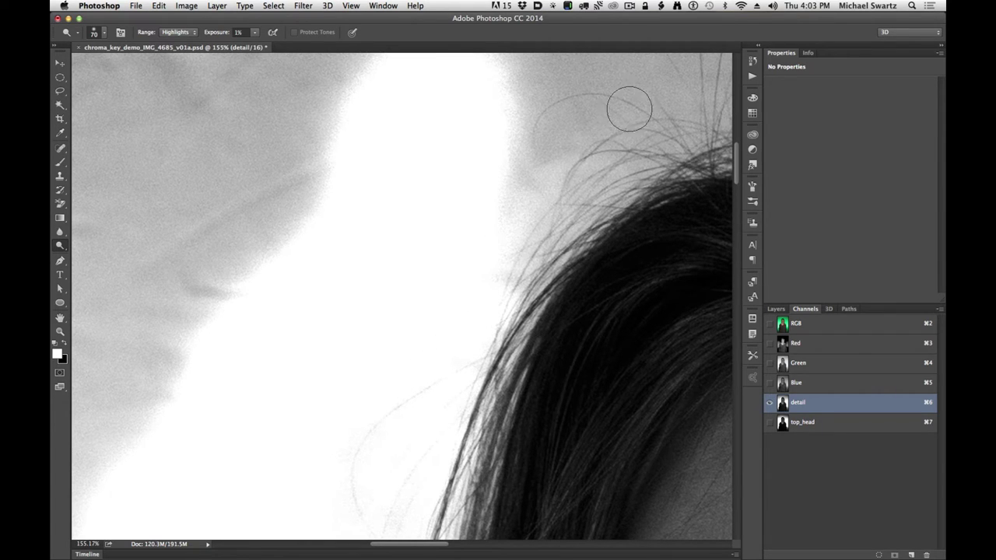
Dodge the remaining gray patches along the hair's outer edge from the crossing strands down to the shoulder.
{"action": "scroll", "coordinate": [507, 256], "scroll_direction": "down", "scroll_amount": 10}
{"action": "left_click_drag", "start_coordinate": [503, 341], "coordinate": [531, 458]}
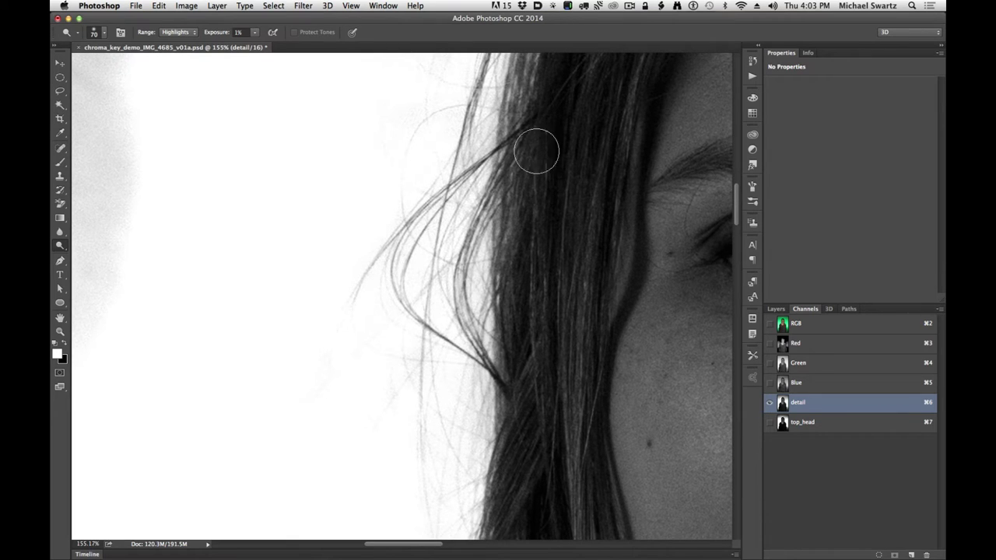
{"action": "left_click_drag", "start_coordinate": [574, 364], "coordinate": [571, 147]}
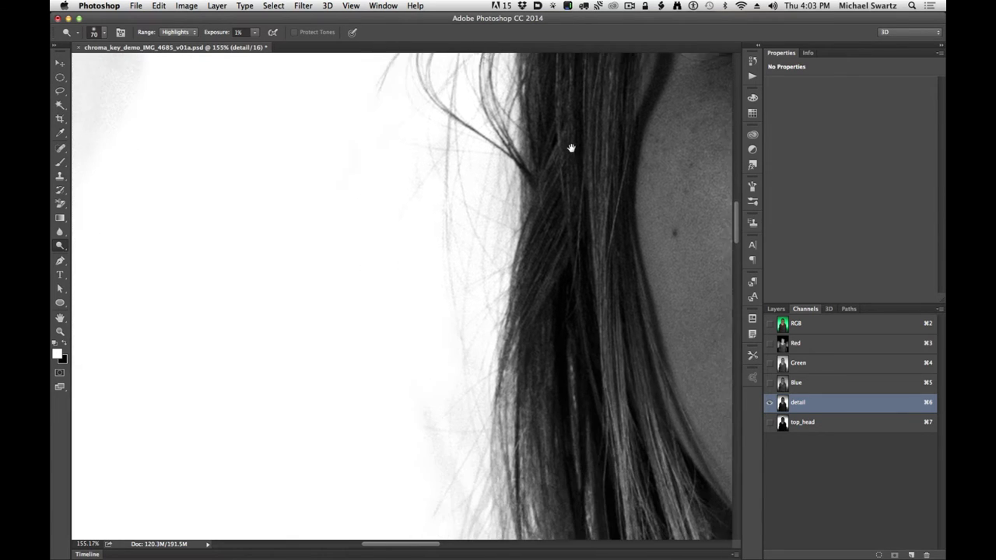
{"action": "left_click_drag", "start_coordinate": [549, 395], "coordinate": [541, 176]}
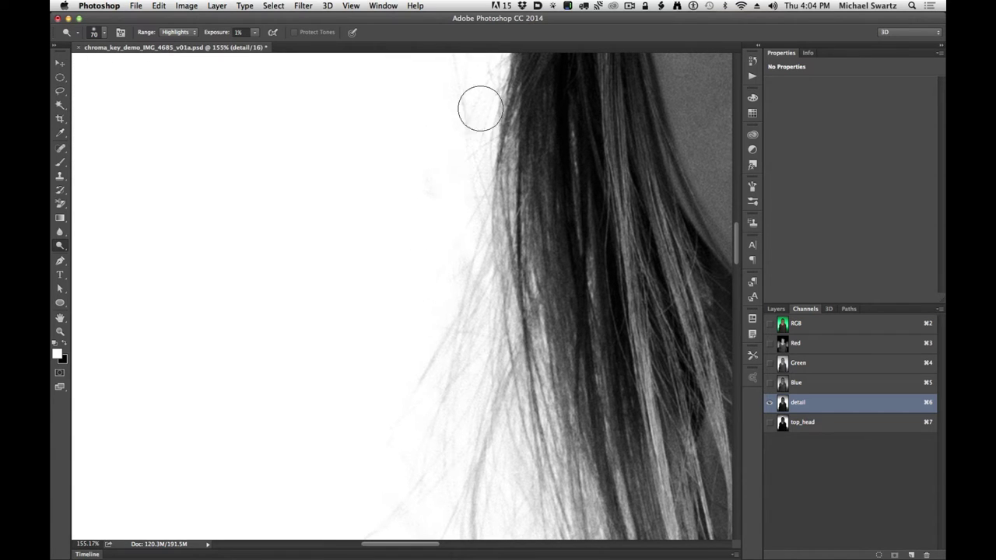
{"action": "left_click_drag", "start_coordinate": [555, 339], "coordinate": [552, 143]}
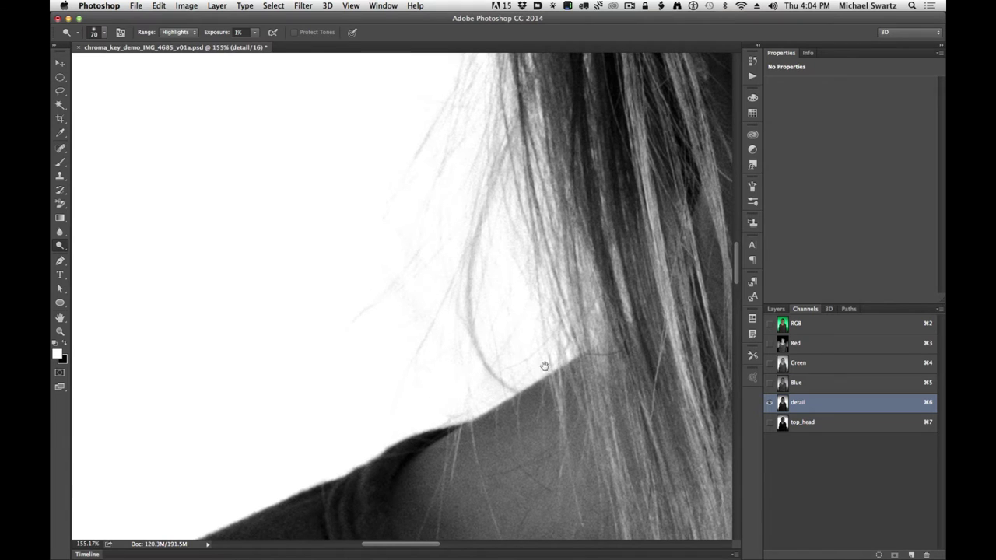
Dodge the background on the other side of the portrait, from beside the collar up past the loose cheek strands.
{"action": "left_click_drag", "start_coordinate": [608, 349], "coordinate": [514, 408]}
{"action": "scroll", "coordinate": [393, 319], "scroll_direction": "down", "scroll_amount": 6}
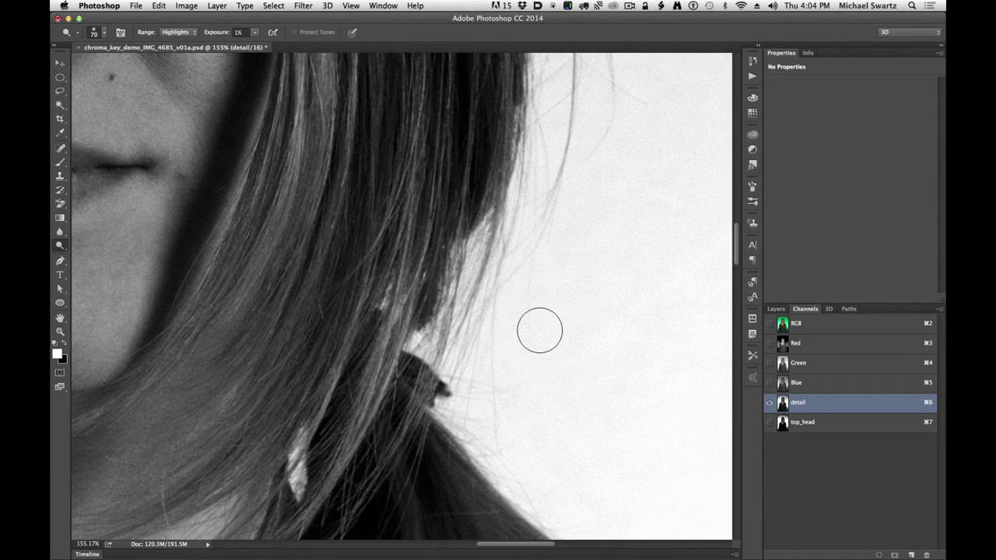
{"action": "mouse_move", "coordinate": [539, 331]}
{"action": "left_mouse_down"}
{"action": "mouse_move", "coordinate": [560, 480]}
{"action": "mouse_move", "coordinate": [546, 458]}
{"action": "mouse_move", "coordinate": [574, 403]}
{"action": "left_mouse_up"}
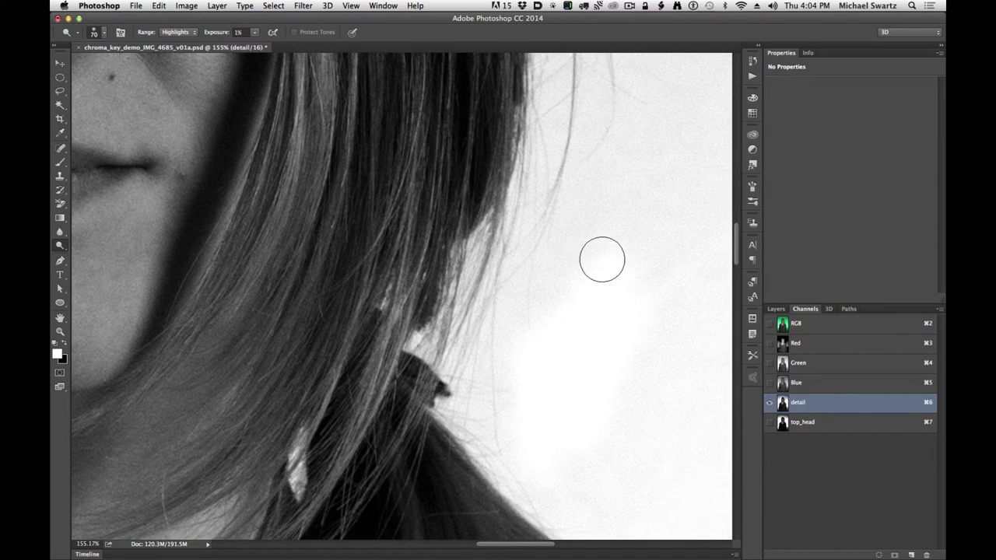
{"action": "mouse_move", "coordinate": [558, 301]}
{"action": "left_mouse_down"}
{"action": "mouse_move", "coordinate": [602, 262]}
{"action": "mouse_move", "coordinate": [597, 255]}
{"action": "mouse_move", "coordinate": [581, 282]}
{"action": "mouse_move", "coordinate": [591, 273]}
{"action": "mouse_move", "coordinate": [584, 238]}
{"action": "mouse_move", "coordinate": [622, 184]}
{"action": "mouse_move", "coordinate": [654, 182]}
{"action": "left_mouse_up"}
{"action": "scroll", "coordinate": [563, 360], "scroll_direction": "up", "scroll_amount": 5}
{"action": "mouse_move", "coordinate": [567, 342]}
{"action": "left_mouse_down"}
{"action": "mouse_move", "coordinate": [596, 334]}
{"action": "mouse_move", "coordinate": [558, 270]}
{"action": "mouse_move", "coordinate": [550, 160]}
{"action": "left_mouse_up"}
{"action": "scroll", "coordinate": [564, 316], "scroll_direction": "up", "scroll_amount": 5}
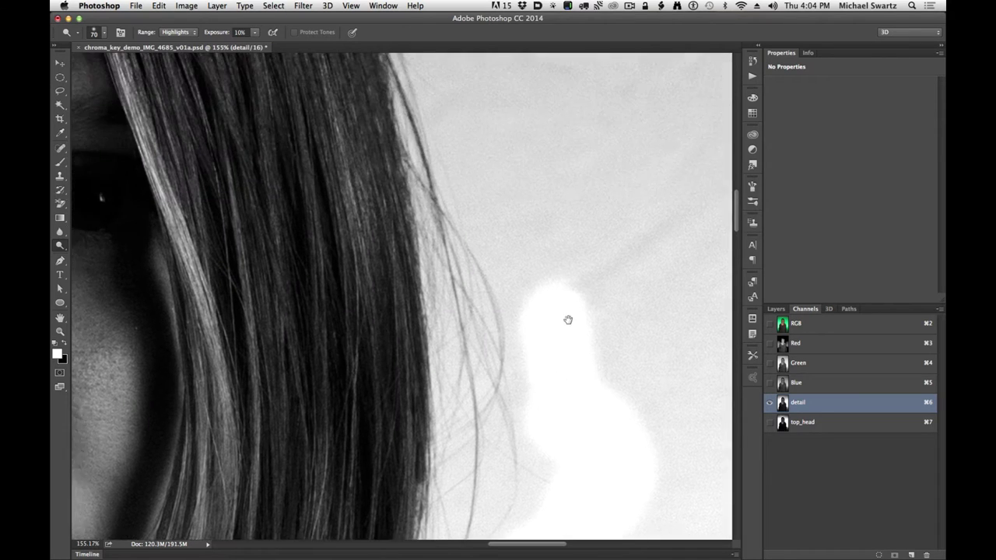
Continue dodging a white band at 10% exposure through the gray background, following the hair's outer contour up to the crown.
{"action": "mouse_move", "coordinate": [556, 337]}
{"action": "left_mouse_down"}
{"action": "mouse_move", "coordinate": [519, 282]}
{"action": "mouse_move", "coordinate": [524, 253]}
{"action": "mouse_move", "coordinate": [504, 238]}
{"action": "mouse_move", "coordinate": [490, 148]}
{"action": "left_mouse_up"}
{"action": "scroll", "coordinate": [495, 105], "scroll_direction": "up", "scroll_amount": 5}
{"action": "mouse_move", "coordinate": [537, 349]}
{"action": "left_mouse_down"}
{"action": "mouse_move", "coordinate": [490, 326]}
{"action": "mouse_move", "coordinate": [513, 196]}
{"action": "mouse_move", "coordinate": [503, 200]}
{"action": "mouse_move", "coordinate": [450, 115]}
{"action": "mouse_move", "coordinate": [410, 91]}
{"action": "left_mouse_up"}
{"action": "left_click_drag", "start_coordinate": [442, 182], "coordinate": [553, 367]}
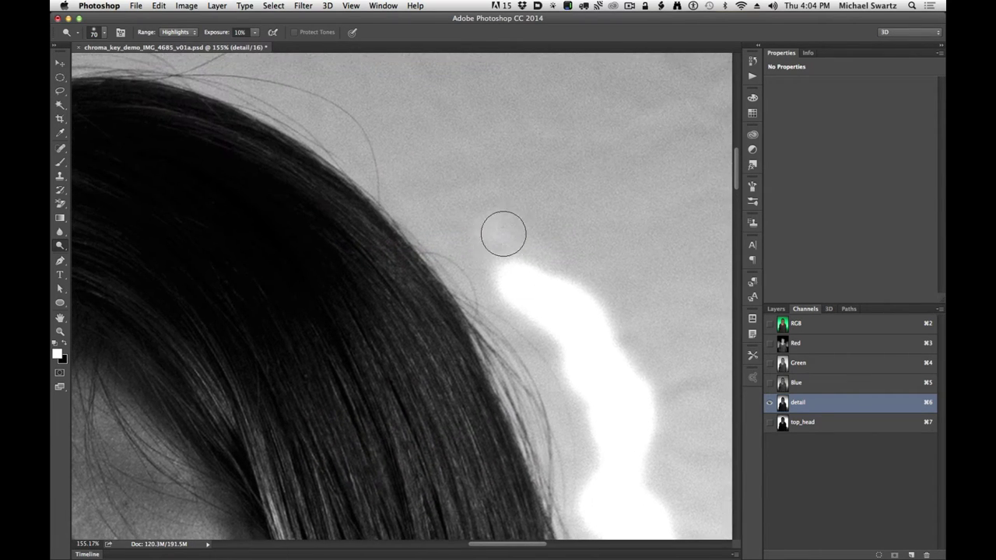
{"action": "mouse_move", "coordinate": [498, 233]}
{"action": "left_mouse_down"}
{"action": "mouse_move", "coordinate": [514, 253]}
{"action": "mouse_move", "coordinate": [449, 218]}
{"action": "mouse_move", "coordinate": [465, 224]}
{"action": "left_mouse_up"}
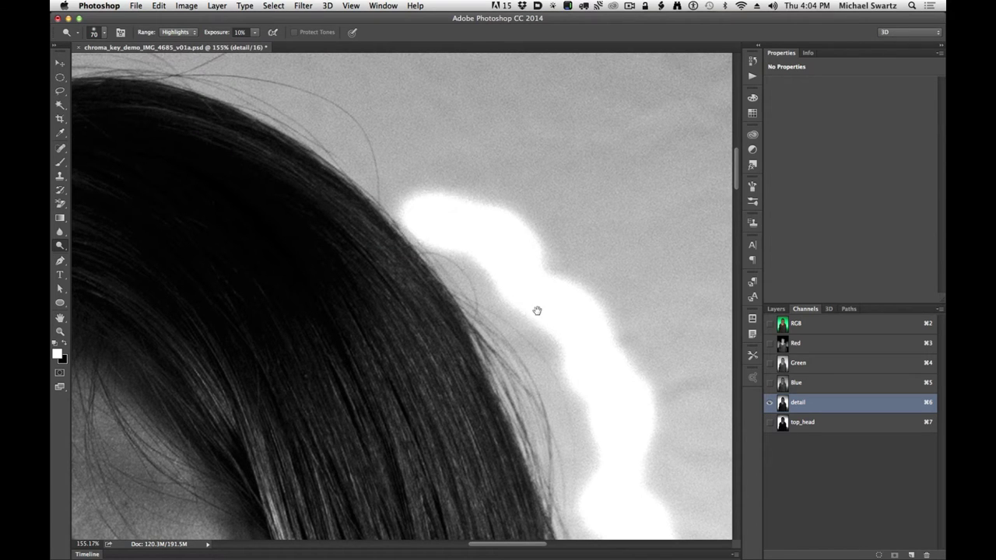
Lower the Dodge exposure to 1% and lighten the gray gap between the white band and the crown's hair edge.
{"action": "left_click_drag", "start_coordinate": [537, 311], "coordinate": [520, 217]}
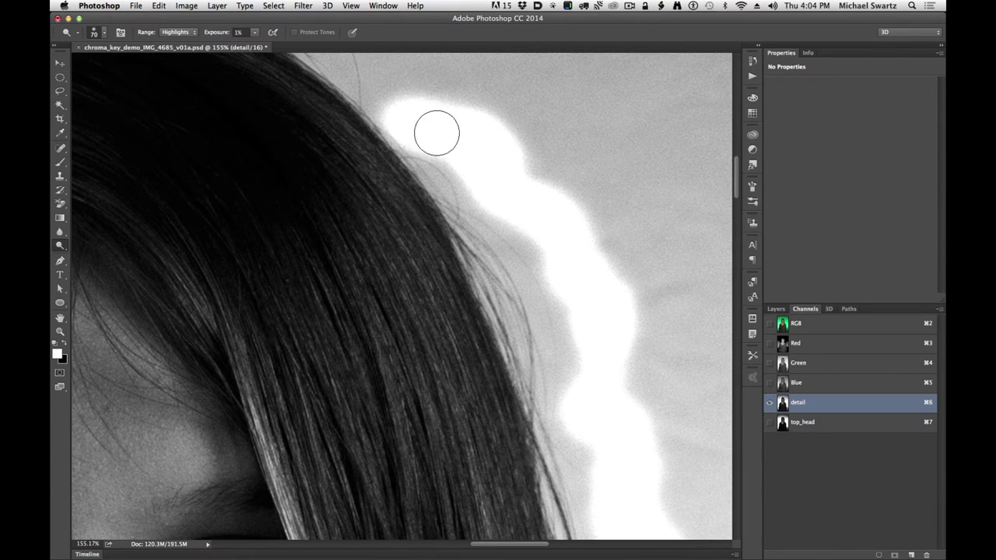
{"action": "right_click", "coordinate": [426, 158]}
{"action": "left_click", "coordinate": [440, 83]}
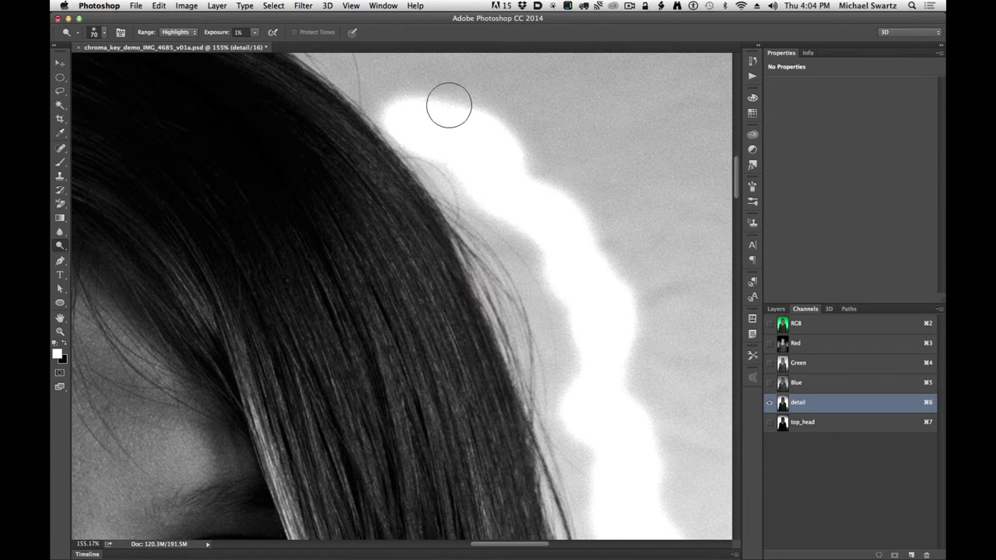
{"action": "mouse_move", "coordinate": [467, 176]}
{"action": "left_mouse_down"}
{"action": "mouse_move", "coordinate": [489, 214]}
{"action": "mouse_move", "coordinate": [456, 179]}
{"action": "mouse_move", "coordinate": [518, 207]}
{"action": "mouse_move", "coordinate": [572, 296]}
{"action": "mouse_move", "coordinate": [485, 218]}
{"action": "mouse_move", "coordinate": [561, 388]}
{"action": "mouse_move", "coordinate": [491, 218]}
{"action": "mouse_move", "coordinate": [536, 357]}
{"action": "mouse_move", "coordinate": [539, 293]}
{"action": "mouse_move", "coordinate": [519, 303]}
{"action": "mouse_move", "coordinate": [553, 399]}
{"action": "mouse_move", "coordinate": [470, 207]}
{"action": "left_mouse_up"}
{"action": "key", "text": "space"}
{"action": "mouse_move", "coordinate": [528, 366]}
{"action": "left_mouse_down"}
{"action": "mouse_move", "coordinate": [485, 231]}
{"action": "mouse_move", "coordinate": [533, 462]}
{"action": "mouse_move", "coordinate": [518, 451]}
{"action": "mouse_move", "coordinate": [514, 375]}
{"action": "left_mouse_up"}
{"action": "left_click_drag", "start_coordinate": [514, 375], "coordinate": [466, 250]}
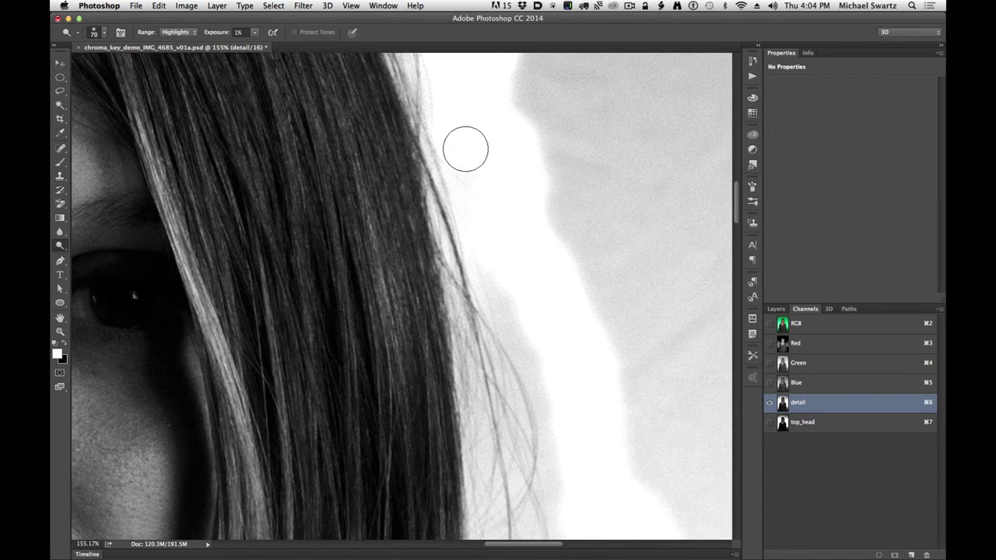
Lighten the background behind the loose strands from eye level down to the collar, keeping the fine hairs.
{"action": "left_click_drag", "start_coordinate": [480, 185], "coordinate": [502, 277]}
{"action": "mouse_move", "coordinate": [558, 441]}
{"action": "left_mouse_down"}
{"action": "mouse_move", "coordinate": [509, 402]}
{"action": "mouse_move", "coordinate": [529, 231]}
{"action": "mouse_move", "coordinate": [488, 348]}
{"action": "mouse_move", "coordinate": [451, 211]}
{"action": "mouse_move", "coordinate": [511, 422]}
{"action": "mouse_move", "coordinate": [555, 316]}
{"action": "mouse_move", "coordinate": [570, 333]}
{"action": "left_mouse_up"}
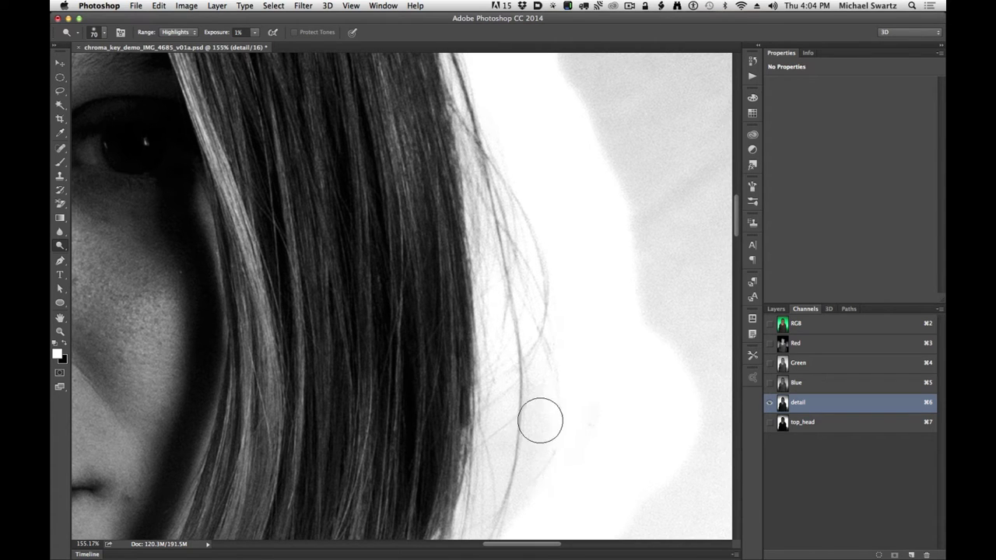
{"action": "left_click_drag", "start_coordinate": [528, 422], "coordinate": [607, 173]}
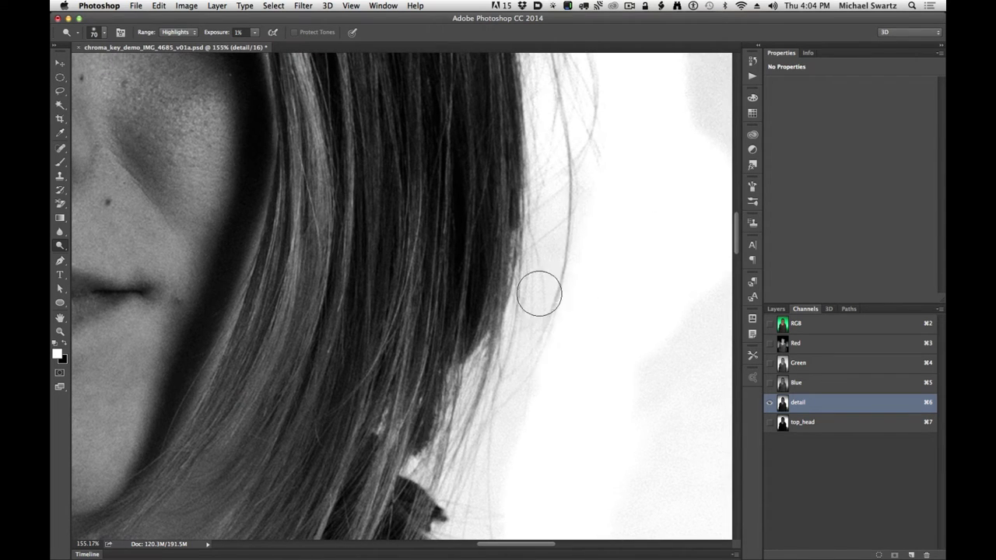
{"action": "mouse_move", "coordinate": [556, 212]}
{"action": "left_mouse_down"}
{"action": "mouse_move", "coordinate": [533, 249]}
{"action": "mouse_move", "coordinate": [474, 443]}
{"action": "mouse_move", "coordinate": [511, 282]}
{"action": "mouse_move", "coordinate": [521, 171]}
{"action": "left_mouse_up"}
{"action": "mouse_move", "coordinate": [499, 308]}
{"action": "left_mouse_down"}
{"action": "mouse_move", "coordinate": [472, 305]}
{"action": "mouse_move", "coordinate": [467, 194]}
{"action": "mouse_move", "coordinate": [482, 285]}
{"action": "left_mouse_up"}
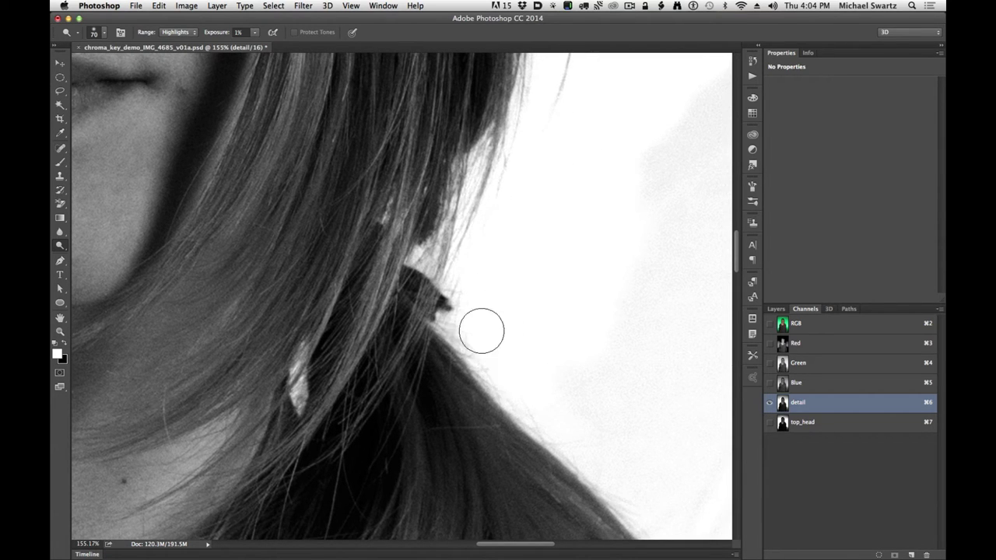
Dodge the remaining gray background along the ponytail's outer edge and down the shoulder.
{"action": "left_click_drag", "start_coordinate": [639, 346], "coordinate": [463, 128]}
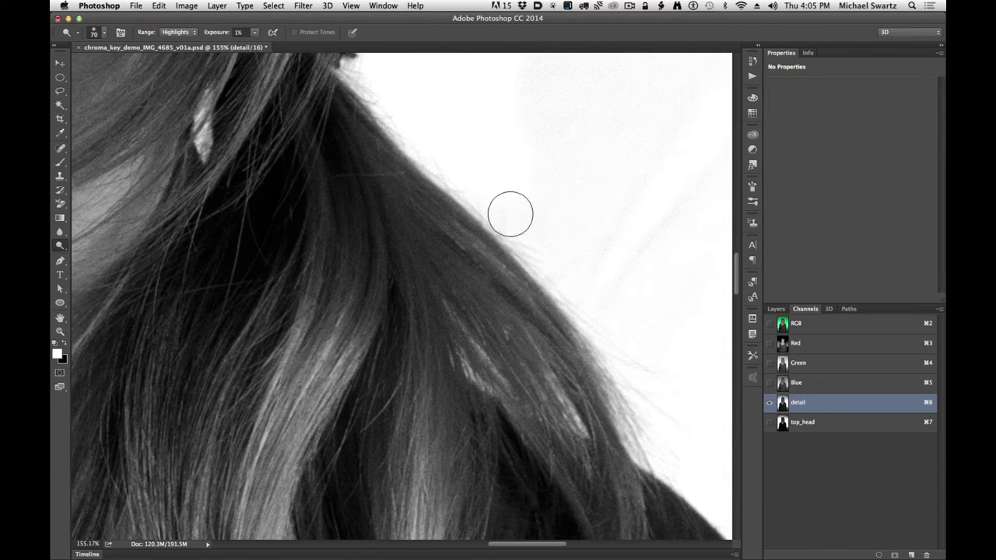
{"action": "left_click_drag", "start_coordinate": [669, 469], "coordinate": [482, 256]}
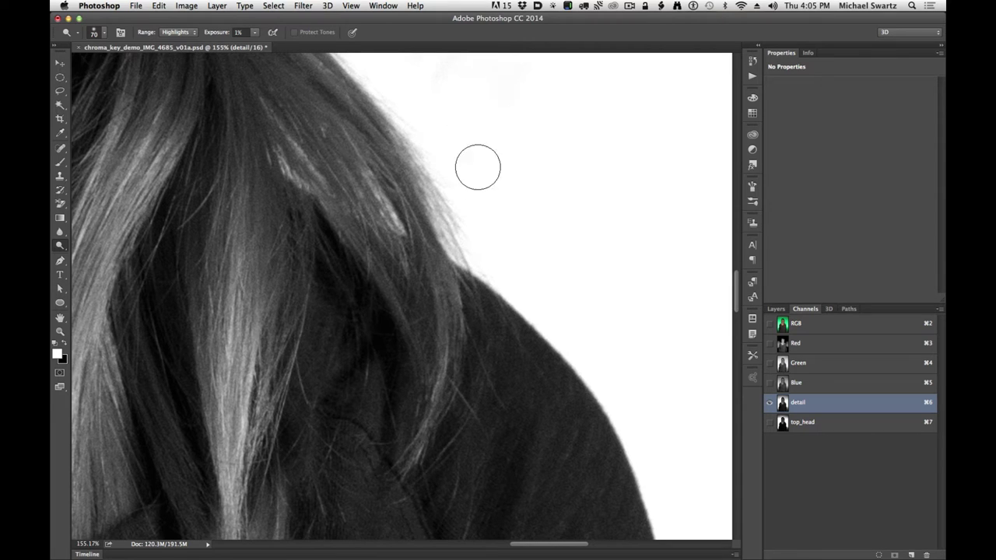
{"action": "left_click_drag", "start_coordinate": [501, 152], "coordinate": [661, 505]}
Touch up the background along the hair edge from the collar back up to the crown.
{"action": "left_click_drag", "start_coordinate": [519, 289], "coordinate": [509, 337]}
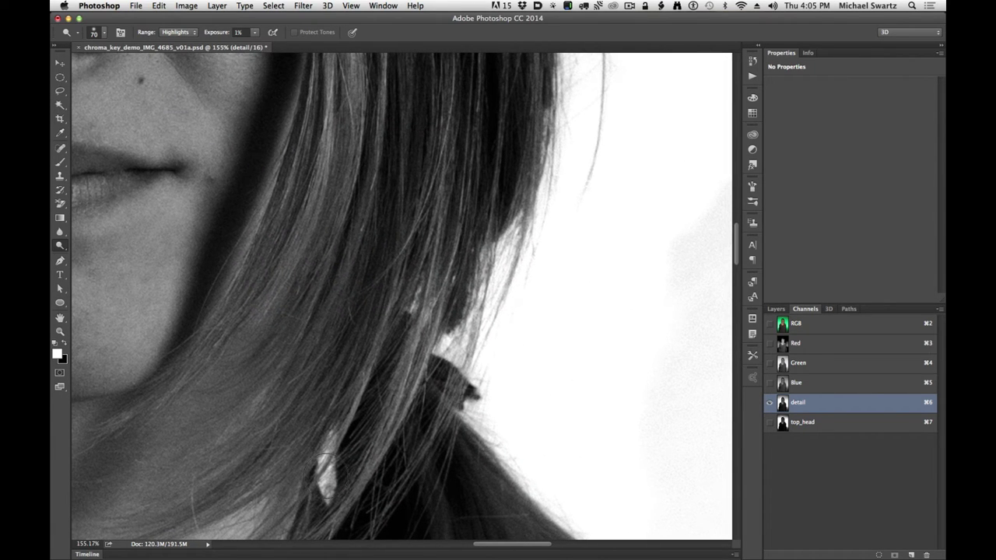
{"action": "left_click_drag", "start_coordinate": [555, 167], "coordinate": [582, 374]}
{"action": "left_click_drag", "start_coordinate": [504, 279], "coordinate": [499, 298]}
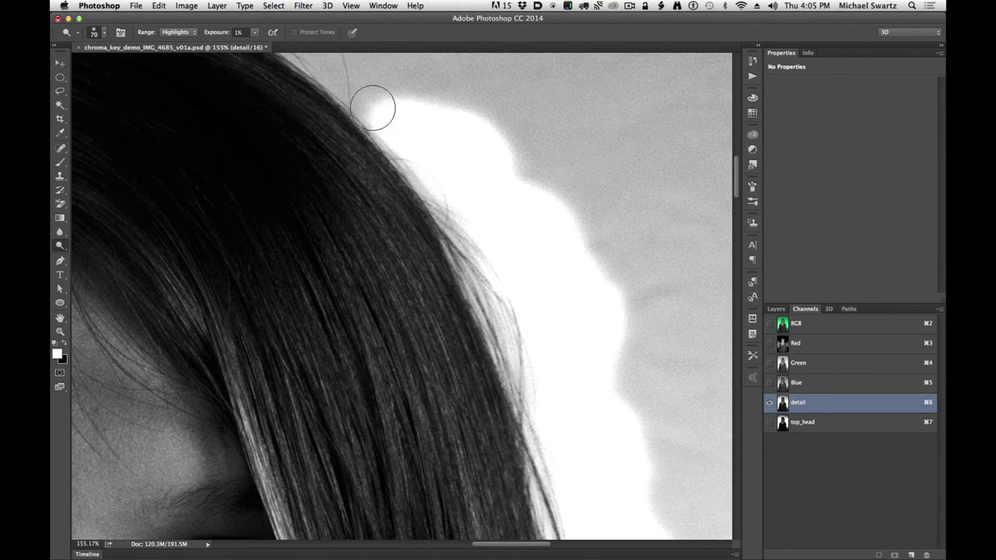
{"action": "left_click_drag", "start_coordinate": [426, 293], "coordinate": [644, 247]}
Examine the whole detail channel to see how much background around the head and shoulders is dodged.
{"action": "key", "text": "super+1"}
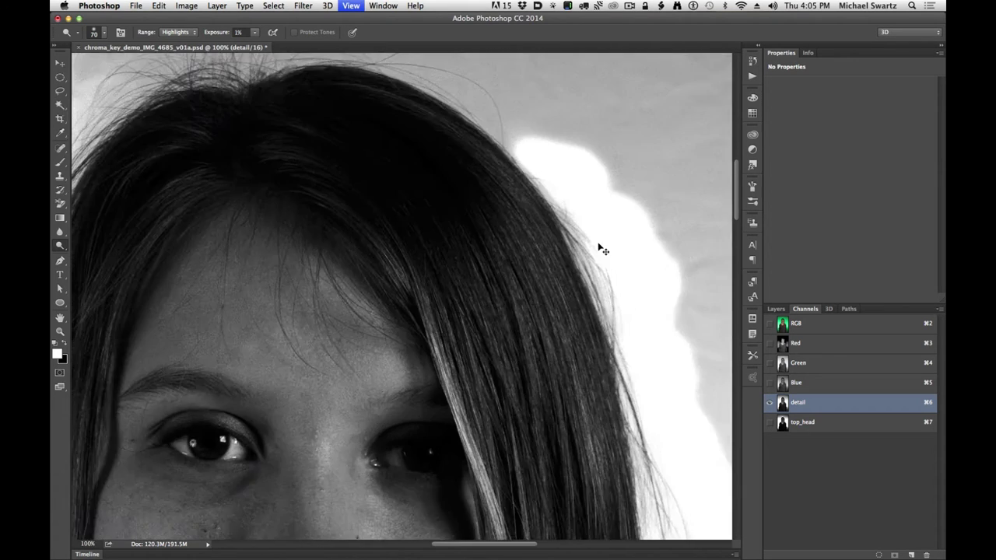
{"action": "key", "text": "super+minus"}
{"action": "key", "text": "super+minus"}
{"action": "key", "text": "super+minus"}
{"action": "key", "text": "super+minus"}
{"action": "key", "text": "super+minus"}
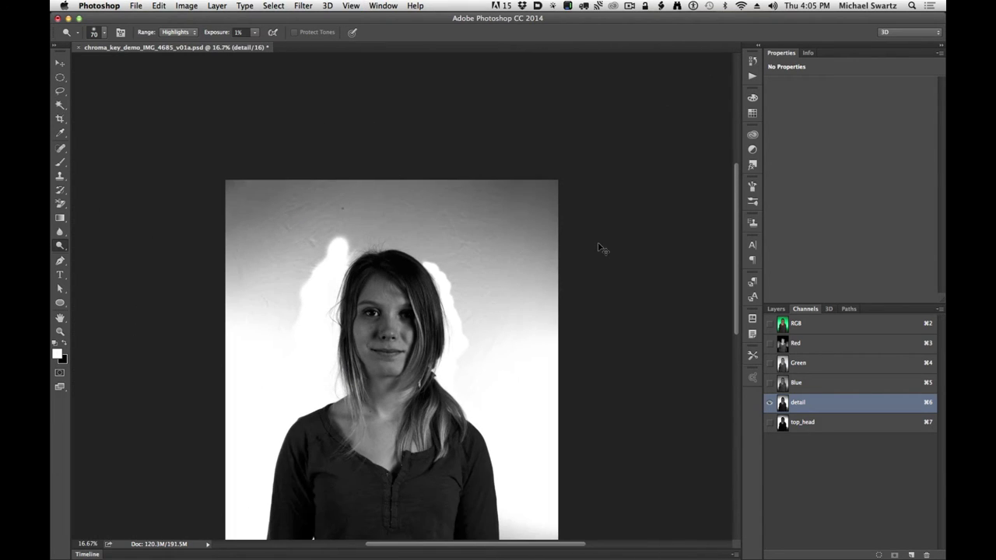
{"action": "key", "text": "super+equal"}
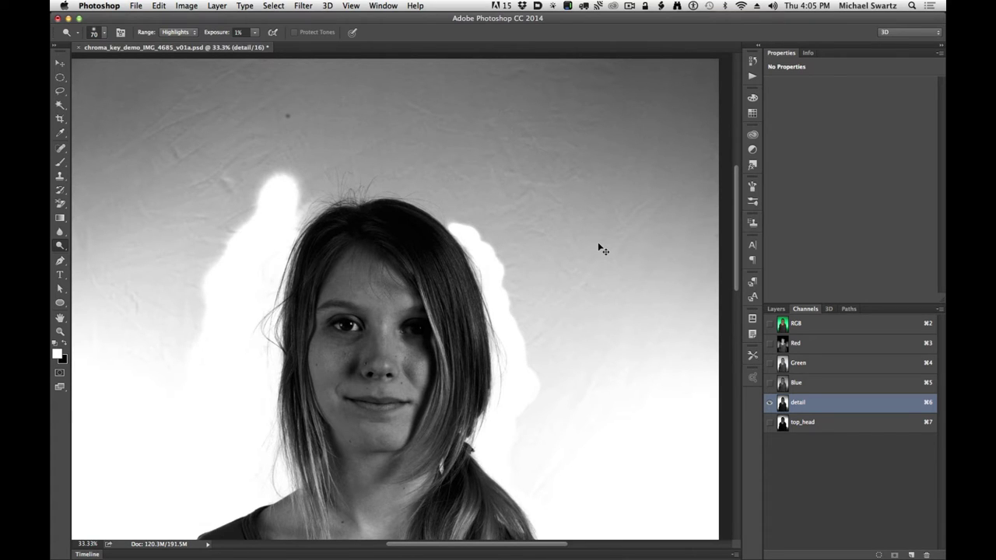
{"action": "key", "text": "super+minus"}
{"action": "key", "text": "super+minus"}
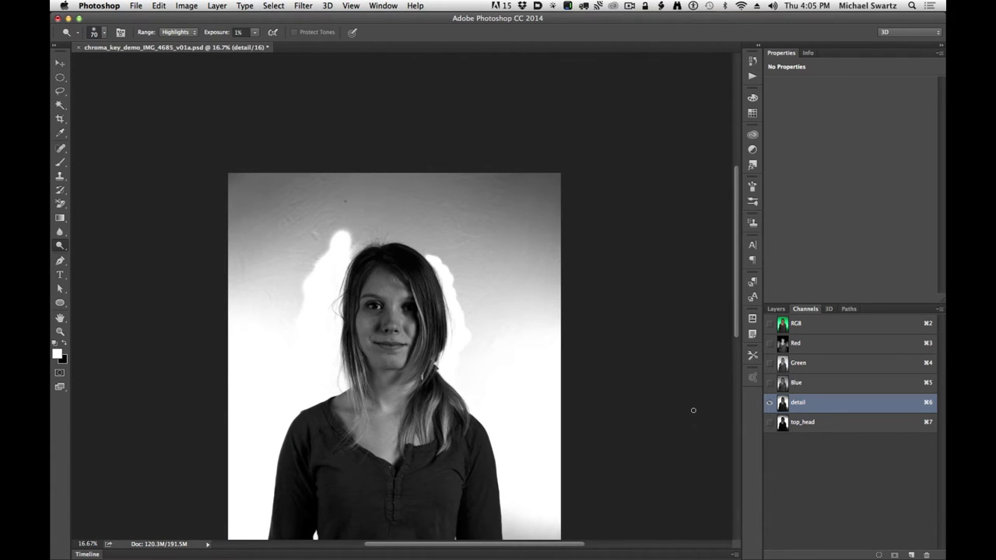
Compare the top_head and detail channels around the flyaway hairs at the crown.
{"action": "left_click", "coordinate": [820, 422]}
{"action": "key", "text": "super+space"}
{"action": "left_click_drag", "start_coordinate": [379, 264], "coordinate": [442, 279]}
{"action": "key", "text": "space"}
{"action": "left_click_drag", "start_coordinate": [469, 235], "coordinate": [475, 389]}
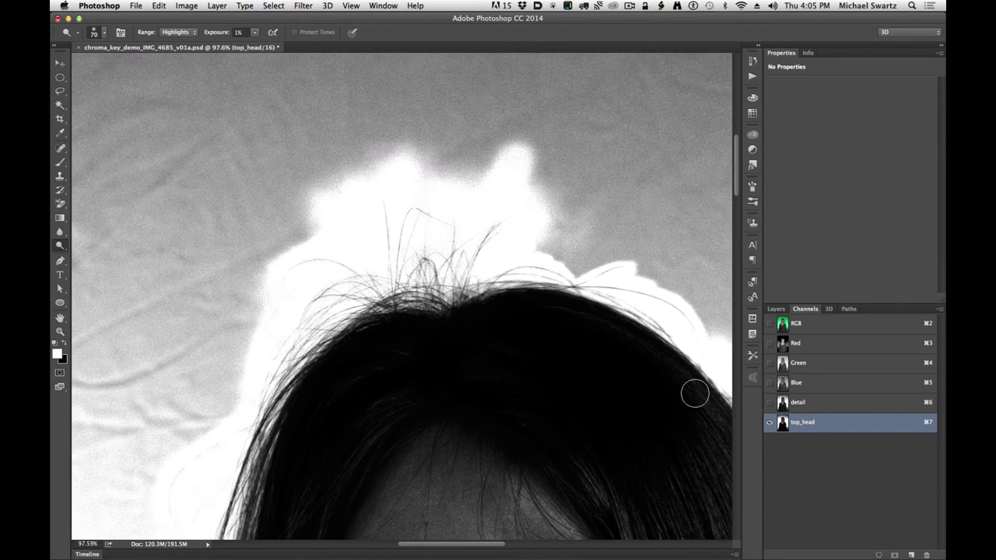
{"action": "left_click", "coordinate": [808, 406]}
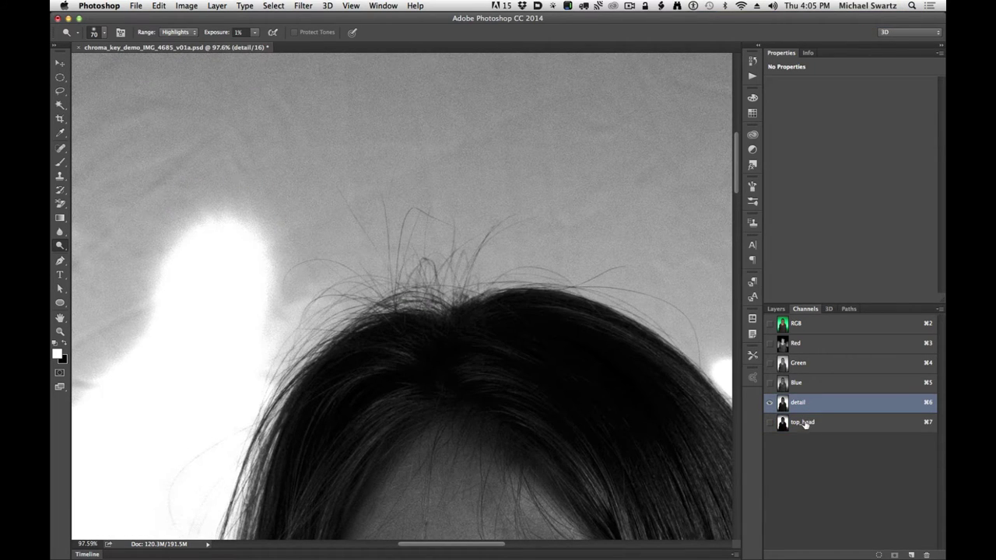
{"action": "left_click", "coordinate": [804, 423]}
{"action": "left_click", "coordinate": [809, 406]}
{"action": "left_click", "coordinate": [805, 422]}
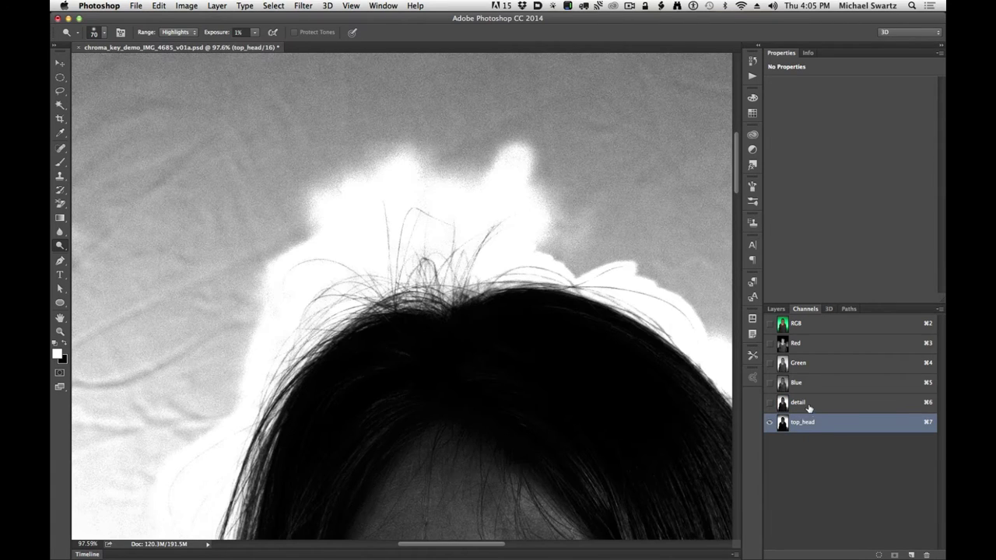
In the detail channel, raise the Dodge exposure to 3% and whiten the background beside the parting's flyaway hairs.
{"action": "left_click", "coordinate": [802, 403]}
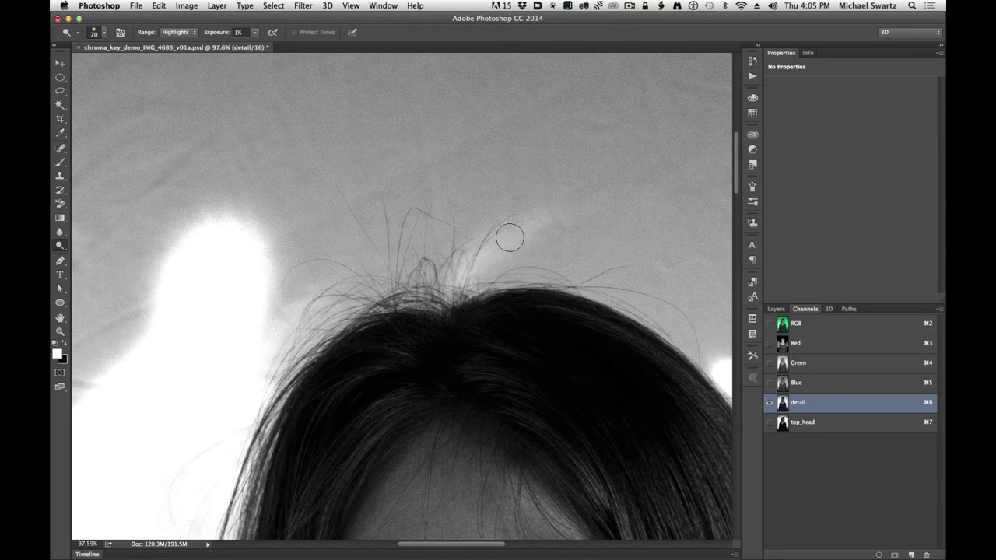
{"action": "left_click_drag", "start_coordinate": [488, 272], "coordinate": [586, 256]}
{"action": "mouse_move", "coordinate": [522, 265]}
{"action": "left_mouse_down"}
{"action": "mouse_move", "coordinate": [493, 262]}
{"action": "mouse_move", "coordinate": [579, 232]}
{"action": "mouse_move", "coordinate": [494, 261]}
{"action": "mouse_move", "coordinate": [519, 260]}
{"action": "left_mouse_up"}
{"action": "key", "text": "super+z"}
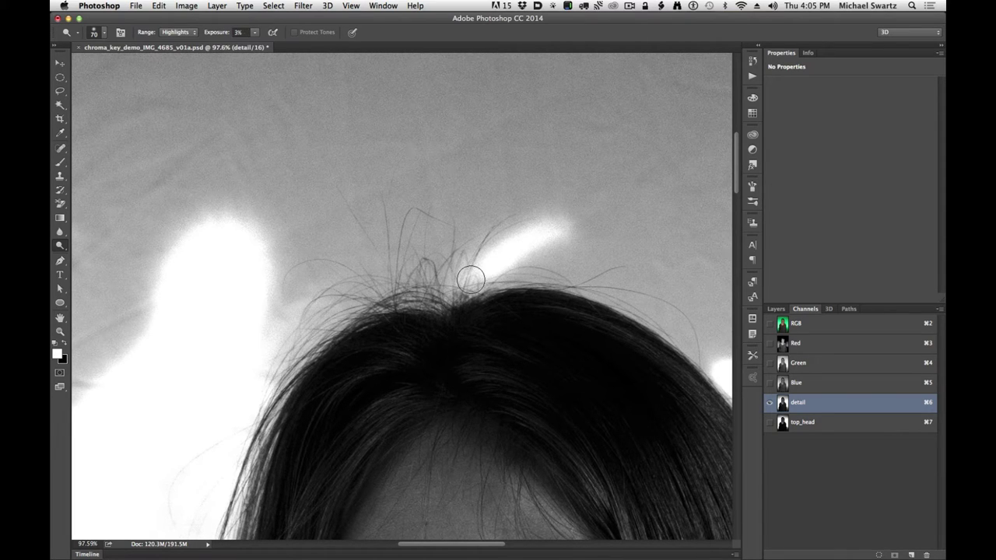
Whiten the background behind the fine hairs along the sloping edge of the crown.
{"action": "key", "text": "super+space"}
{"action": "left_click_drag", "start_coordinate": [402, 302], "coordinate": [419, 289]}
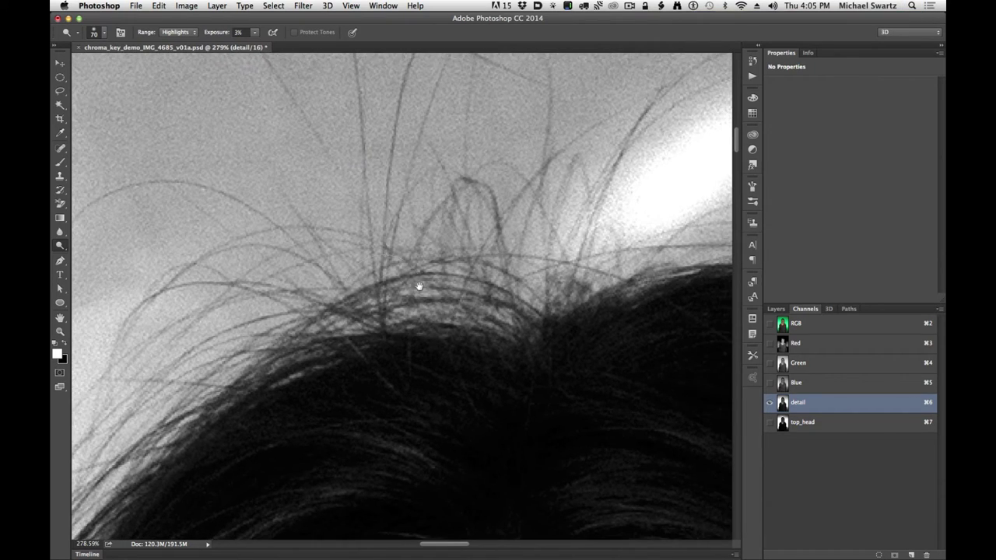
{"action": "left_click_drag", "start_coordinate": [349, 314], "coordinate": [539, 321]}
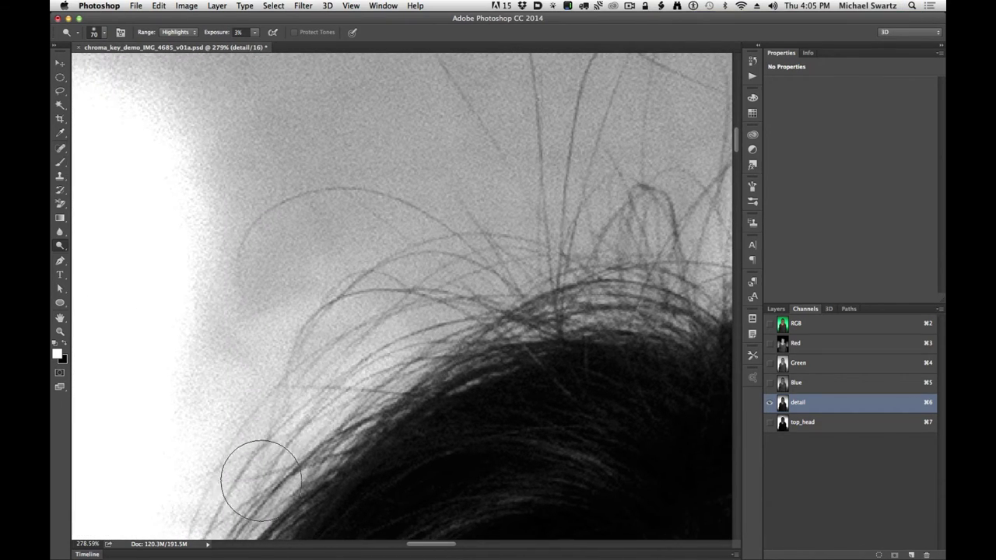
{"action": "left_click_drag", "start_coordinate": [238, 498], "coordinate": [252, 482]}
{"action": "left_click_drag", "start_coordinate": [460, 283], "coordinate": [589, 127]}
{"action": "left_click_drag", "start_coordinate": [452, 248], "coordinate": [353, 333]}
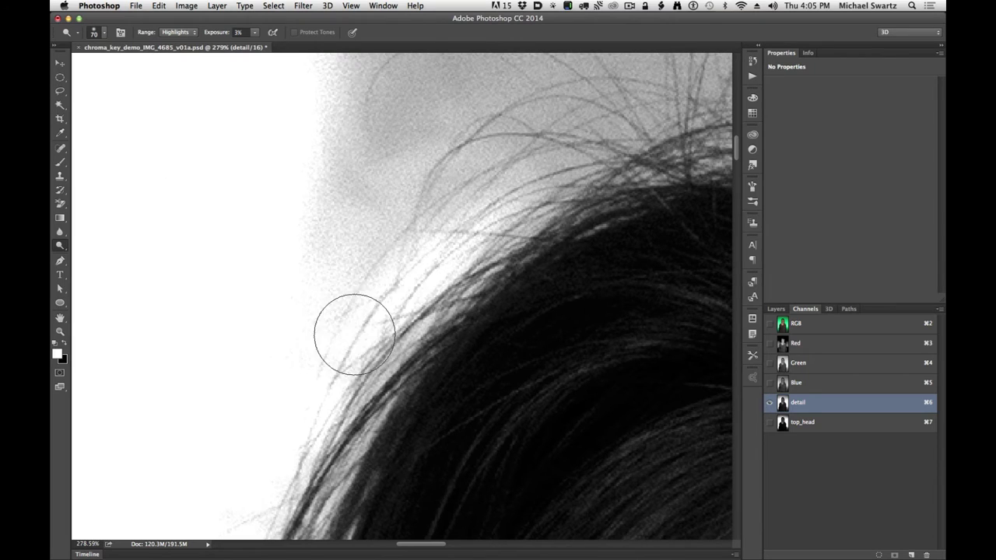
Dodge the gray patch between the existing white area and the arching strands beside the crown.
{"action": "mouse_move", "coordinate": [416, 257]}
{"action": "left_mouse_down"}
{"action": "mouse_move", "coordinate": [338, 290]}
{"action": "mouse_move", "coordinate": [390, 184]}
{"action": "left_mouse_up"}
{"action": "key", "text": "super+z"}
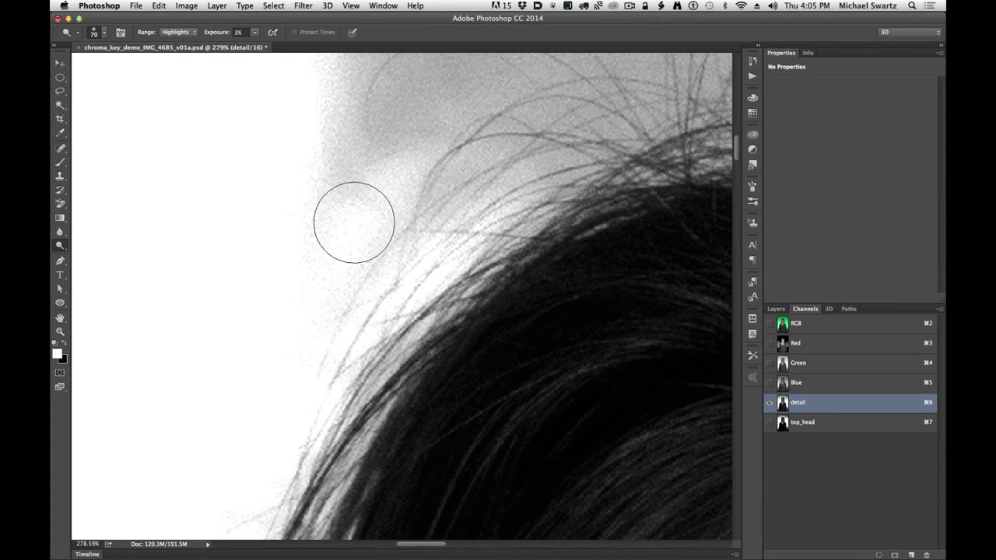
{"action": "mouse_move", "coordinate": [350, 231]}
{"action": "left_mouse_down"}
{"action": "mouse_move", "coordinate": [430, 124]}
{"action": "mouse_move", "coordinate": [421, 134]}
{"action": "left_mouse_up"}
{"action": "mouse_move", "coordinate": [478, 192]}
{"action": "left_mouse_down"}
{"action": "mouse_move", "coordinate": [472, 294]}
{"action": "mouse_move", "coordinate": [445, 346]}
{"action": "left_mouse_up"}
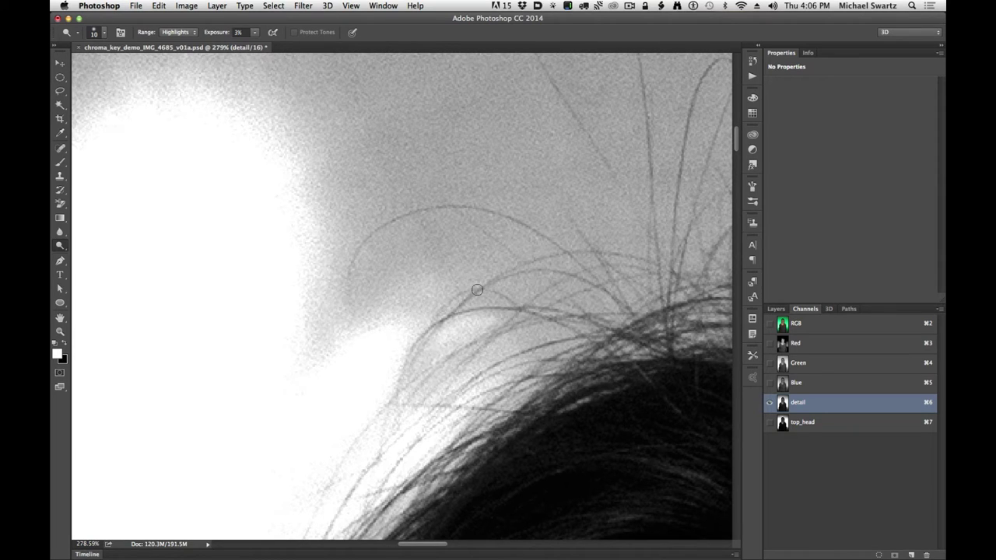
Set the Dodge brush to 40 px and lighten the gaps between the arching strands toward the parting.
{"action": "mouse_move", "coordinate": [440, 340]}
{"action": "left_mouse_down"}
{"action": "mouse_move", "coordinate": [550, 274]}
{"action": "mouse_move", "coordinate": [451, 337]}
{"action": "mouse_move", "coordinate": [556, 302]}
{"action": "mouse_move", "coordinate": [399, 422]}
{"action": "mouse_move", "coordinate": [601, 321]}
{"action": "left_mouse_up"}
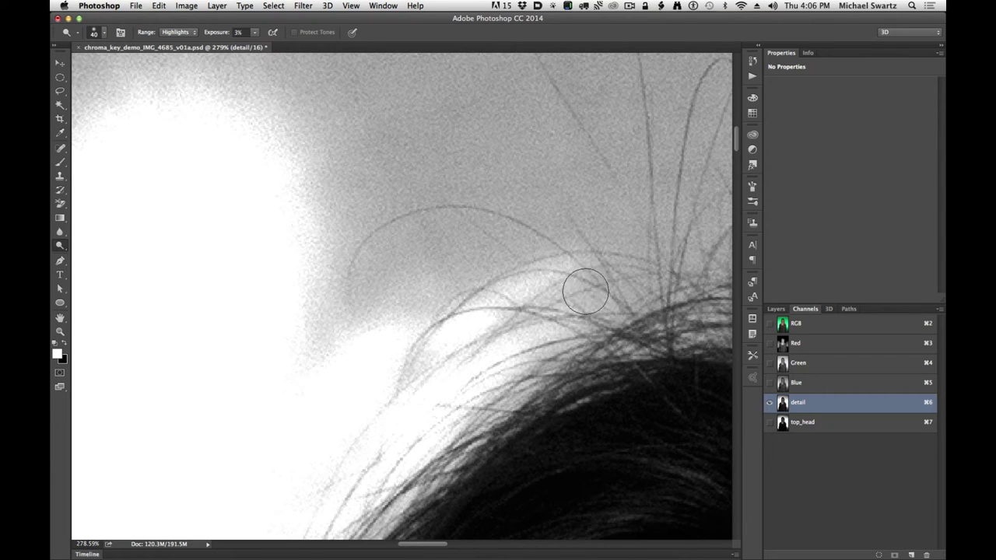
{"action": "scroll", "coordinate": [534, 322], "scroll_direction": "up", "scroll_amount": 5}
{"action": "mouse_move", "coordinate": [476, 325]}
{"action": "left_mouse_down"}
{"action": "mouse_move", "coordinate": [504, 329]}
{"action": "mouse_move", "coordinate": [429, 383]}
{"action": "mouse_move", "coordinate": [436, 392]}
{"action": "mouse_move", "coordinate": [565, 330]}
{"action": "mouse_move", "coordinate": [363, 374]}
{"action": "mouse_move", "coordinate": [469, 313]}
{"action": "mouse_move", "coordinate": [488, 350]}
{"action": "mouse_move", "coordinate": [398, 424]}
{"action": "mouse_move", "coordinate": [363, 391]}
{"action": "mouse_move", "coordinate": [462, 313]}
{"action": "mouse_move", "coordinate": [511, 341]}
{"action": "mouse_move", "coordinate": [459, 402]}
{"action": "mouse_move", "coordinate": [407, 389]}
{"action": "mouse_move", "coordinate": [456, 317]}
{"action": "mouse_move", "coordinate": [520, 309]}
{"action": "mouse_move", "coordinate": [533, 326]}
{"action": "mouse_move", "coordinate": [499, 380]}
{"action": "mouse_move", "coordinate": [568, 339]}
{"action": "mouse_move", "coordinate": [552, 331]}
{"action": "mouse_move", "coordinate": [608, 324]}
{"action": "mouse_move", "coordinate": [469, 259]}
{"action": "mouse_move", "coordinate": [542, 300]}
{"action": "mouse_move", "coordinate": [339, 295]}
{"action": "mouse_move", "coordinate": [513, 285]}
{"action": "mouse_move", "coordinate": [359, 338]}
{"action": "mouse_move", "coordinate": [429, 273]}
{"action": "mouse_move", "coordinate": [427, 293]}
{"action": "mouse_move", "coordinate": [321, 354]}
{"action": "mouse_move", "coordinate": [413, 272]}
{"action": "mouse_move", "coordinate": [319, 450]}
{"action": "mouse_move", "coordinate": [343, 339]}
{"action": "mouse_move", "coordinate": [377, 299]}
{"action": "mouse_move", "coordinate": [348, 358]}
{"action": "mouse_move", "coordinate": [545, 253]}
{"action": "mouse_move", "coordinate": [464, 258]}
{"action": "mouse_move", "coordinate": [582, 268]}
{"action": "mouse_move", "coordinate": [419, 274]}
{"action": "mouse_move", "coordinate": [555, 290]}
{"action": "mouse_move", "coordinate": [499, 247]}
{"action": "mouse_move", "coordinate": [624, 327]}
{"action": "left_mouse_up"}
Whiten the background around the large arching strand and along the diagonal flyaway hair above the parting.
{"action": "mouse_move", "coordinate": [526, 385]}
{"action": "left_mouse_down"}
{"action": "mouse_move", "coordinate": [602, 351]}
{"action": "mouse_move", "coordinate": [550, 412]}
{"action": "mouse_move", "coordinate": [630, 441]}
{"action": "mouse_move", "coordinate": [438, 273]}
{"action": "mouse_move", "coordinate": [387, 202]}
{"action": "left_mouse_up"}
{"action": "key", "text": "space"}
{"action": "mouse_move", "coordinate": [283, 342]}
{"action": "left_mouse_down"}
{"action": "mouse_move", "coordinate": [386, 267]}
{"action": "mouse_move", "coordinate": [382, 258]}
{"action": "mouse_move", "coordinate": [427, 202]}
{"action": "mouse_move", "coordinate": [490, 227]}
{"action": "mouse_move", "coordinate": [428, 129]}
{"action": "mouse_move", "coordinate": [490, 224]}
{"action": "mouse_move", "coordinate": [510, 223]}
{"action": "mouse_move", "coordinate": [514, 258]}
{"action": "mouse_move", "coordinate": [469, 280]}
{"action": "left_mouse_up"}
{"action": "key", "text": "space"}
{"action": "mouse_move", "coordinate": [486, 257]}
{"action": "left_mouse_down"}
{"action": "mouse_move", "coordinate": [536, 277]}
{"action": "mouse_move", "coordinate": [490, 252]}
{"action": "mouse_move", "coordinate": [522, 265]}
{"action": "mouse_move", "coordinate": [556, 252]}
{"action": "left_mouse_up"}
{"action": "key", "text": "space"}
{"action": "mouse_move", "coordinate": [557, 193]}
{"action": "left_mouse_down"}
{"action": "mouse_move", "coordinate": [468, 314]}
{"action": "mouse_move", "coordinate": [459, 310]}
{"action": "left_mouse_up"}
{"action": "mouse_move", "coordinate": [498, 339]}
{"action": "left_mouse_down"}
{"action": "mouse_move", "coordinate": [624, 318]}
{"action": "mouse_move", "coordinate": [556, 351]}
{"action": "mouse_move", "coordinate": [564, 273]}
{"action": "mouse_move", "coordinate": [478, 354]}
{"action": "mouse_move", "coordinate": [472, 206]}
{"action": "mouse_move", "coordinate": [447, 226]}
{"action": "mouse_move", "coordinate": [420, 325]}
{"action": "mouse_move", "coordinate": [389, 287]}
{"action": "mouse_move", "coordinate": [398, 316]}
{"action": "mouse_move", "coordinate": [412, 321]}
{"action": "mouse_move", "coordinate": [367, 336]}
{"action": "mouse_move", "coordinate": [358, 320]}
{"action": "mouse_move", "coordinate": [311, 334]}
{"action": "mouse_move", "coordinate": [207, 203]}
{"action": "mouse_move", "coordinate": [178, 101]}
{"action": "mouse_move", "coordinate": [223, 211]}
{"action": "mouse_move", "coordinate": [178, 93]}
{"action": "mouse_move", "coordinate": [311, 250]}
{"action": "mouse_move", "coordinate": [288, 181]}
{"action": "left_mouse_up"}
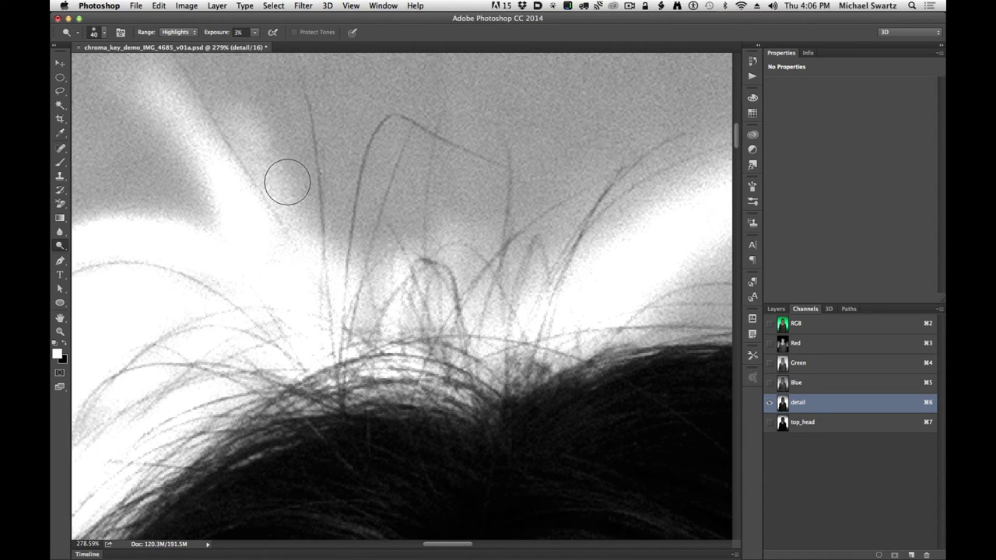
Try to lighten the gap between the diagonal and upright flyaway hairs, and undo the recent strokes.
{"action": "mouse_move", "coordinate": [388, 238]}
{"action": "left_mouse_down"}
{"action": "mouse_move", "coordinate": [330, 144]}
{"action": "mouse_move", "coordinate": [332, 269]}
{"action": "mouse_move", "coordinate": [302, 89]}
{"action": "mouse_move", "coordinate": [326, 242]}
{"action": "mouse_move", "coordinate": [311, 112]}
{"action": "mouse_move", "coordinate": [297, 175]}
{"action": "left_mouse_up"}
{"action": "key", "text": "super+alt+z"}
{"action": "key", "text": "super+alt+z"}
{"action": "key", "text": "super+alt+z"}
{"action": "key", "text": "super+alt+z"}
{"action": "key", "text": "super+alt+z"}
Dodge the background between the diagonal and upright flyaway hairs and up past their tips.
{"action": "mouse_move", "coordinate": [302, 242]}
{"action": "left_mouse_down"}
{"action": "mouse_move", "coordinate": [281, 81]}
{"action": "mouse_move", "coordinate": [299, 154]}
{"action": "mouse_move", "coordinate": [290, 189]}
{"action": "mouse_move", "coordinate": [290, 159]}
{"action": "left_mouse_up"}
{"action": "left_click_drag", "start_coordinate": [375, 140], "coordinate": [450, 272]}
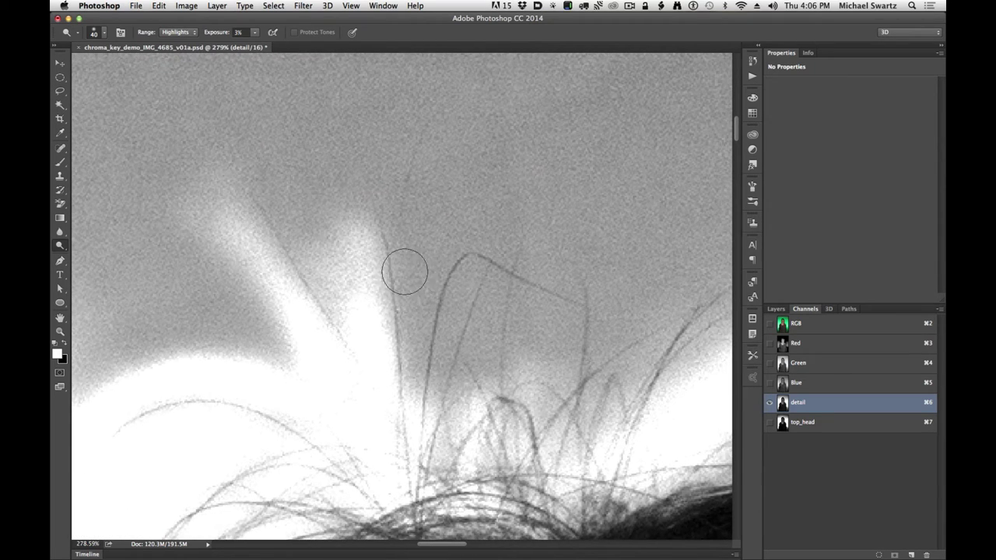
{"action": "mouse_move", "coordinate": [346, 299]}
{"action": "left_mouse_down"}
{"action": "mouse_move", "coordinate": [275, 205]}
{"action": "mouse_move", "coordinate": [261, 156]}
{"action": "left_mouse_up"}
{"action": "mouse_move", "coordinate": [392, 246]}
{"action": "left_mouse_down"}
{"action": "mouse_move", "coordinate": [382, 371]}
{"action": "mouse_move", "coordinate": [391, 451]}
{"action": "mouse_move", "coordinate": [409, 447]}
{"action": "mouse_move", "coordinate": [412, 207]}
{"action": "left_mouse_up"}
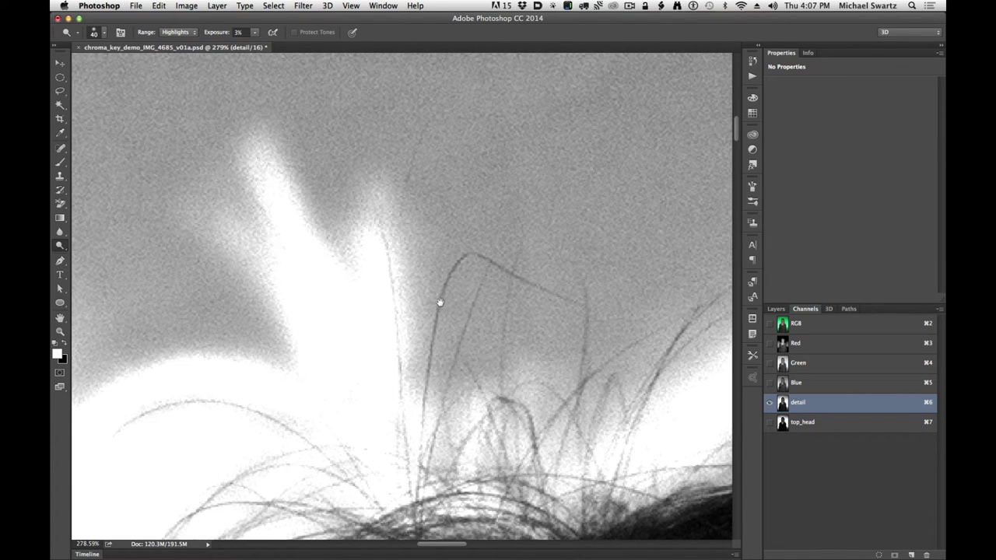
Dodge the background inside and below the tall arched flyaway hair above the parting in the detail channel.
{"action": "left_click_drag", "start_coordinate": [440, 302], "coordinate": [423, 200]}
{"action": "mouse_move", "coordinate": [396, 126]}
{"action": "left_mouse_down"}
{"action": "mouse_move", "coordinate": [413, 311]}
{"action": "mouse_move", "coordinate": [484, 162]}
{"action": "mouse_move", "coordinate": [429, 231]}
{"action": "mouse_move", "coordinate": [447, 198]}
{"action": "mouse_move", "coordinate": [420, 354]}
{"action": "mouse_move", "coordinate": [449, 264]}
{"action": "left_mouse_up"}
{"action": "left_click_drag", "start_coordinate": [495, 187], "coordinate": [503, 211]}
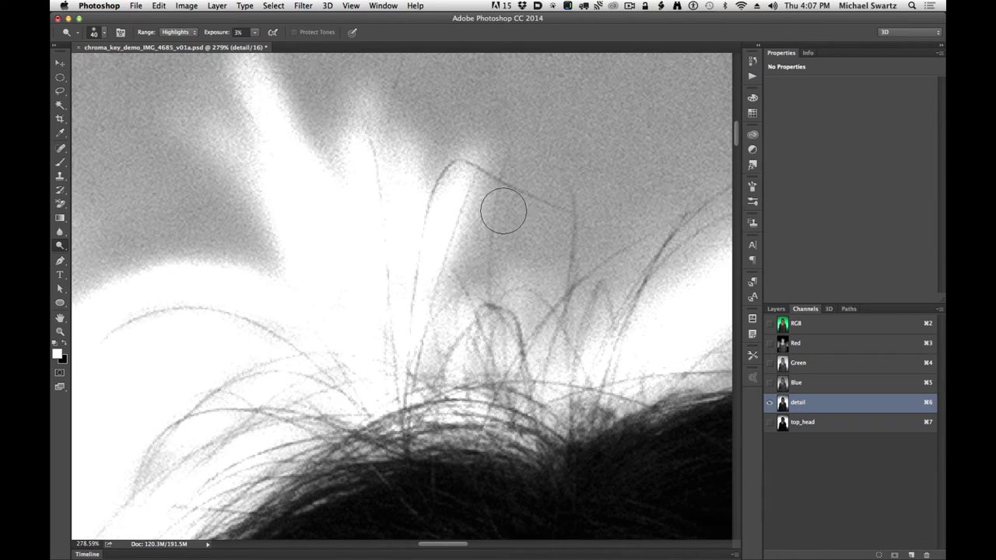
{"action": "mouse_move", "coordinate": [427, 355]}
{"action": "left_mouse_down"}
{"action": "mouse_move", "coordinate": [464, 280]}
{"action": "mouse_move", "coordinate": [440, 296]}
{"action": "mouse_move", "coordinate": [480, 209]}
{"action": "mouse_move", "coordinate": [518, 202]}
{"action": "mouse_move", "coordinate": [525, 272]}
{"action": "mouse_move", "coordinate": [651, 338]}
{"action": "left_mouse_up"}
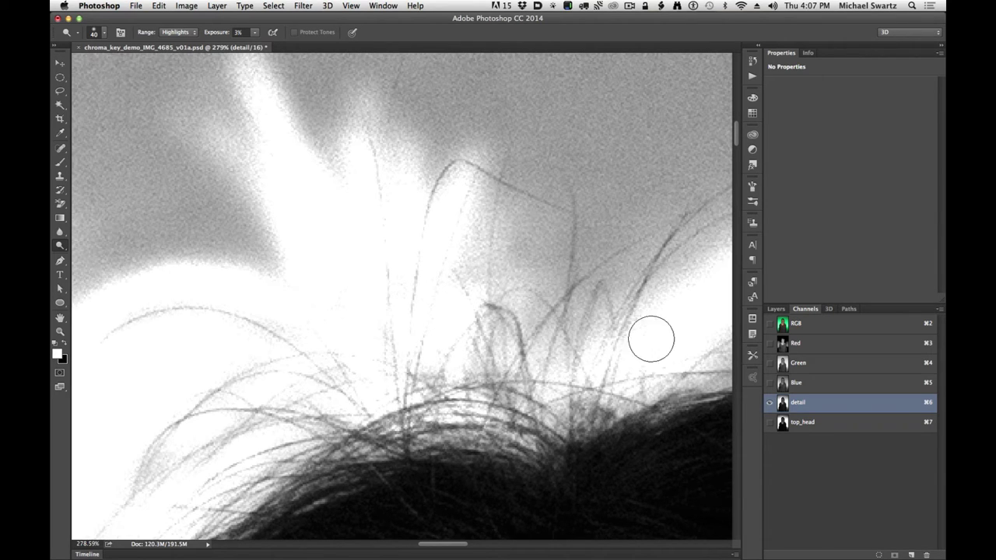
Compare the flyaway hair above the parting between the top_head and detail channels.
{"action": "left_click", "coordinate": [804, 424]}
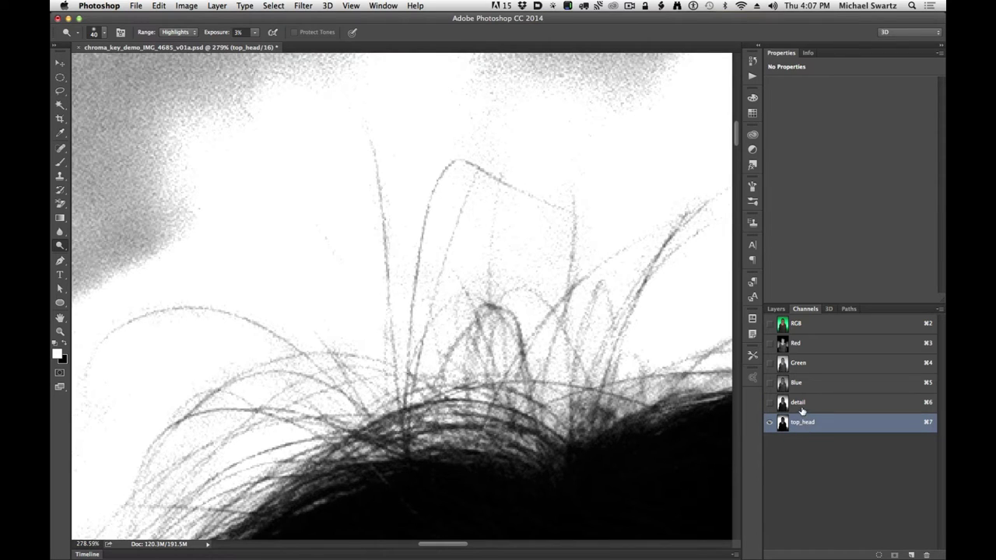
{"action": "left_click", "coordinate": [803, 403]}
{"action": "left_click", "coordinate": [805, 421]}
{"action": "left_click", "coordinate": [797, 405]}
{"action": "left_click", "coordinate": [801, 424]}
{"action": "left_click", "coordinate": [800, 405]}
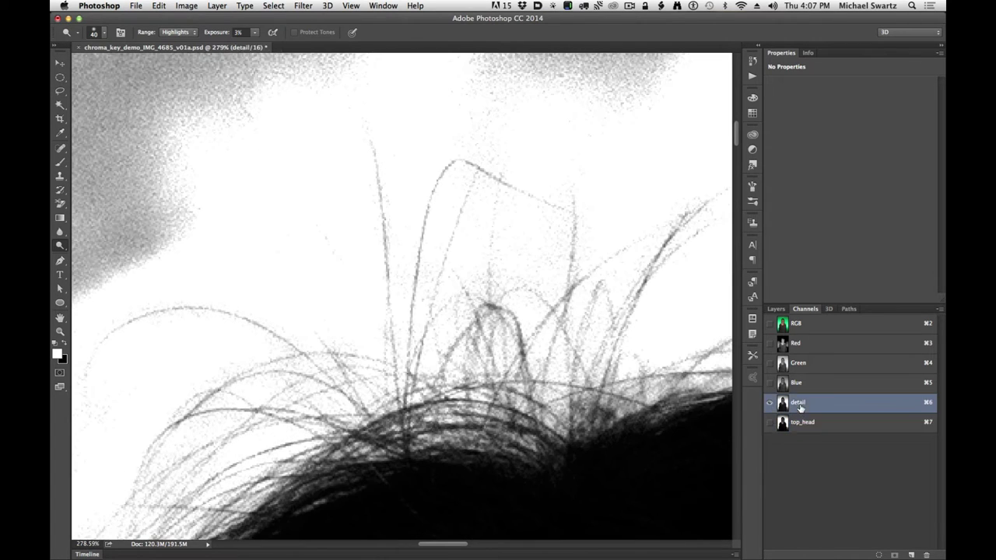
Duplicate the detail channel as a working copy.
{"action": "key", "text": "super+minus"}
{"action": "key", "text": "super+minus"}
{"action": "key", "text": "super+minus"}
{"action": "key", "text": "super+minus"}
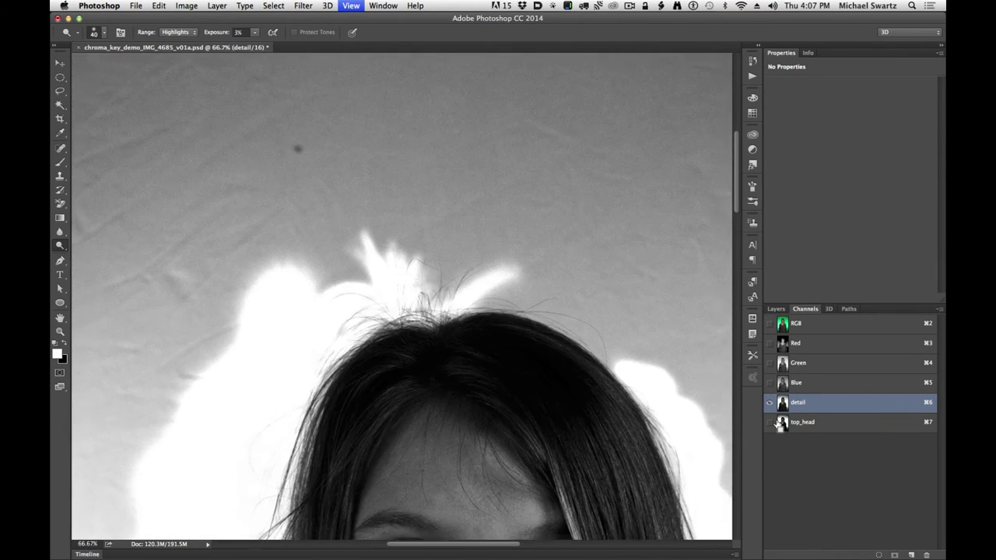
{"action": "scroll", "coordinate": [417, 332], "scroll_direction": "down", "scroll_amount": 5}
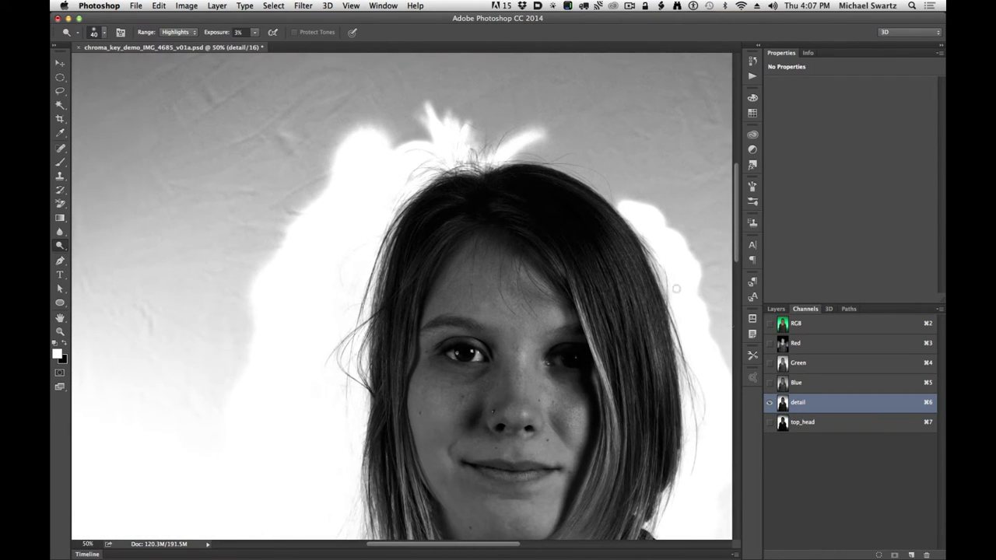
{"action": "left_click_drag", "start_coordinate": [811, 405], "coordinate": [910, 555]}
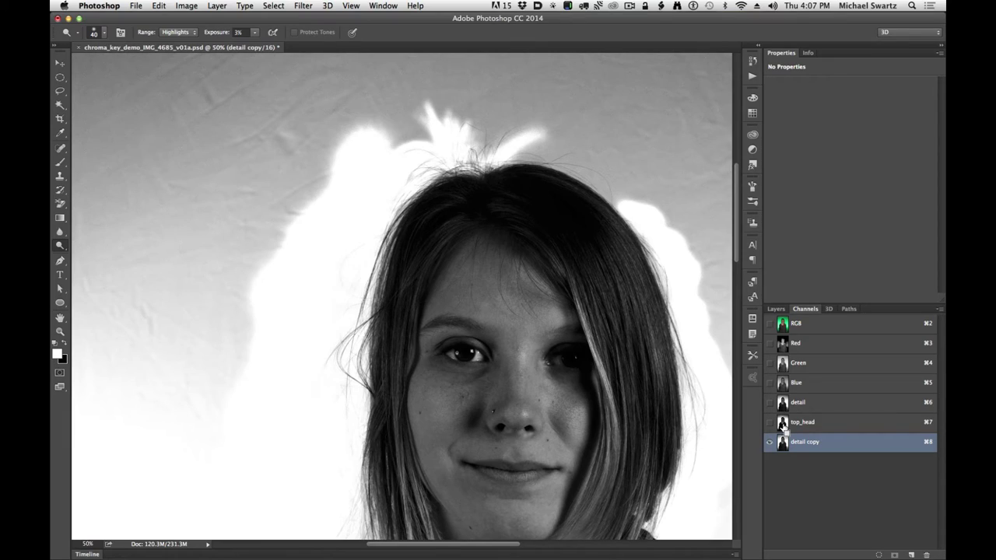
Load the top_head channel as a selection on the detail copy channel and switch to the Brush tool.
{"action": "left_click", "coordinate": [783, 423], "text": "super"}
{"action": "double_click", "coordinate": [782, 402]}
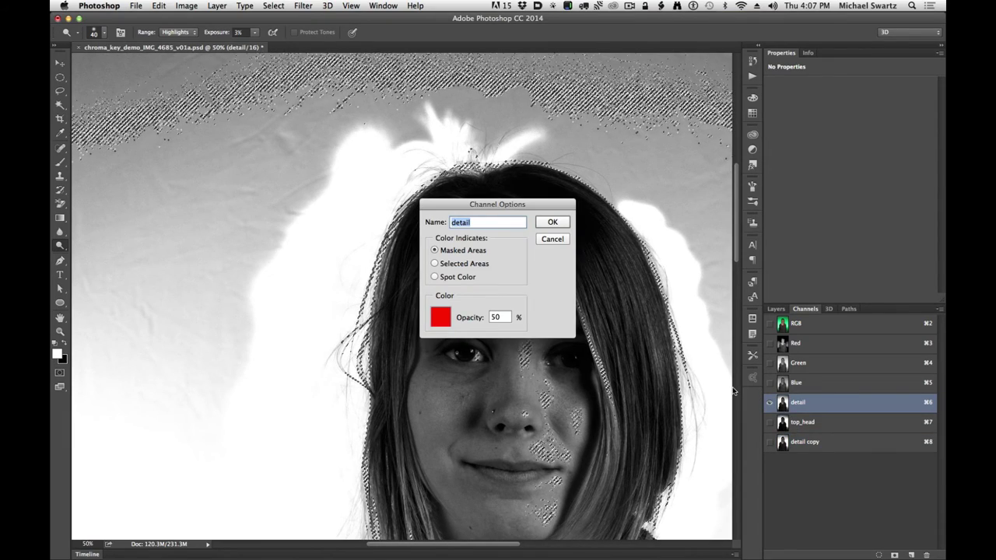
{"action": "left_click", "coordinate": [552, 239]}
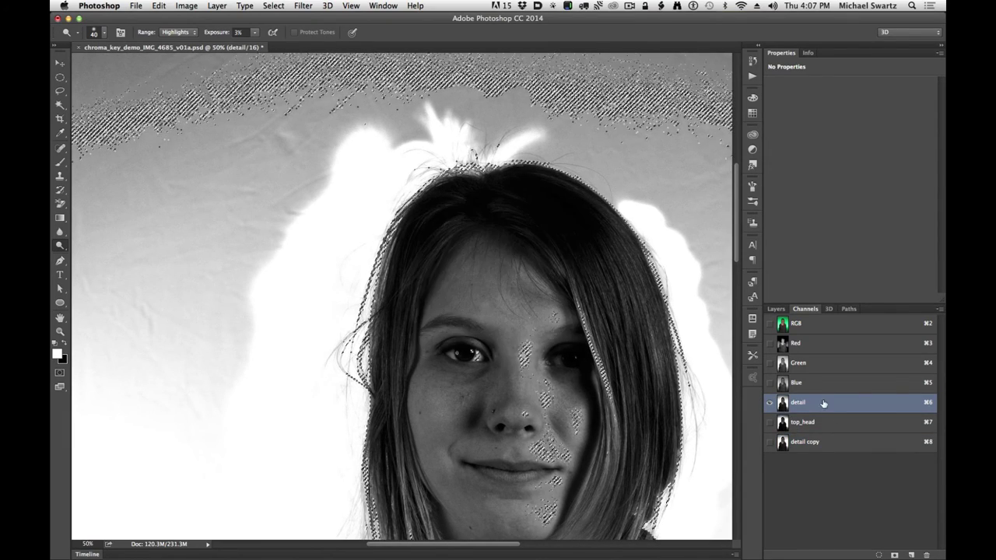
{"action": "left_click", "coordinate": [806, 443]}
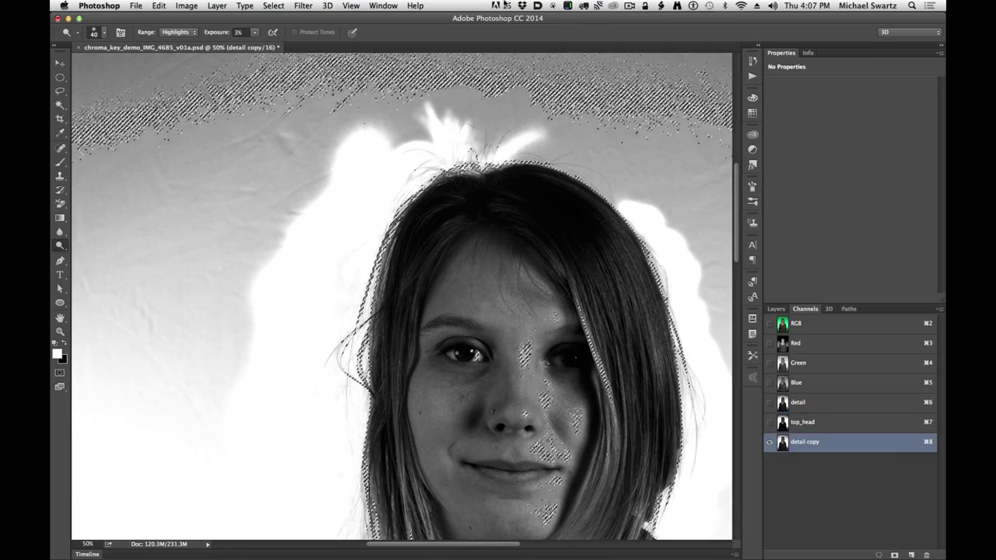
{"action": "key", "text": "super+d"}
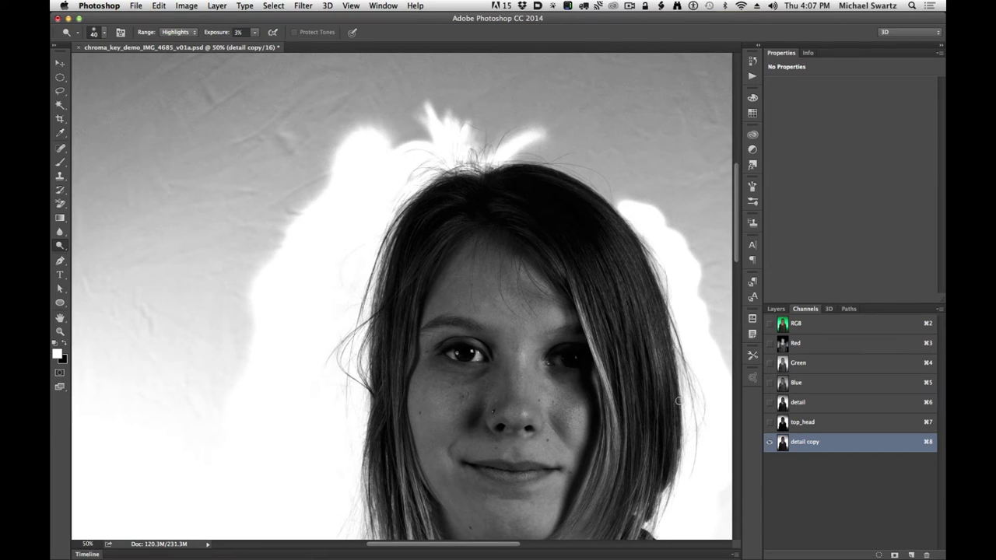
{"action": "key", "text": "b"}
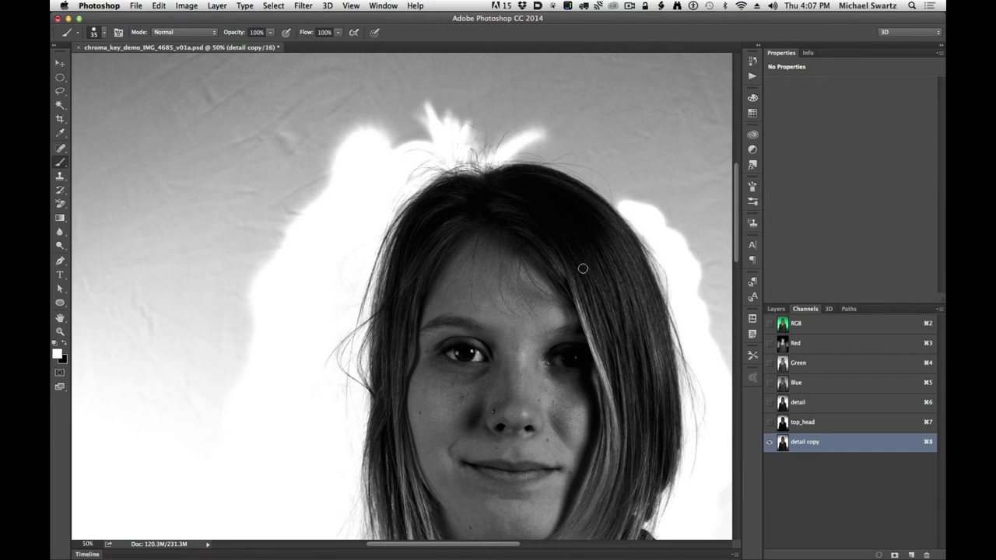
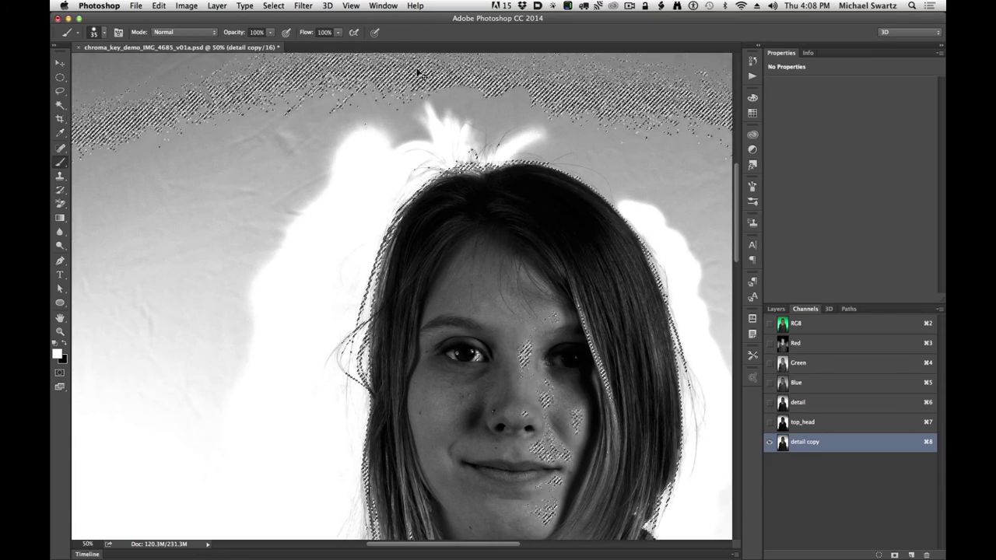
Enlarge the brush to 400 px and paint white through the selection around the flyaway hairs above the parting.
{"action": "key", "text": "super+space"}
{"action": "left_click_drag", "start_coordinate": [498, 198], "coordinate": [522, 319]}
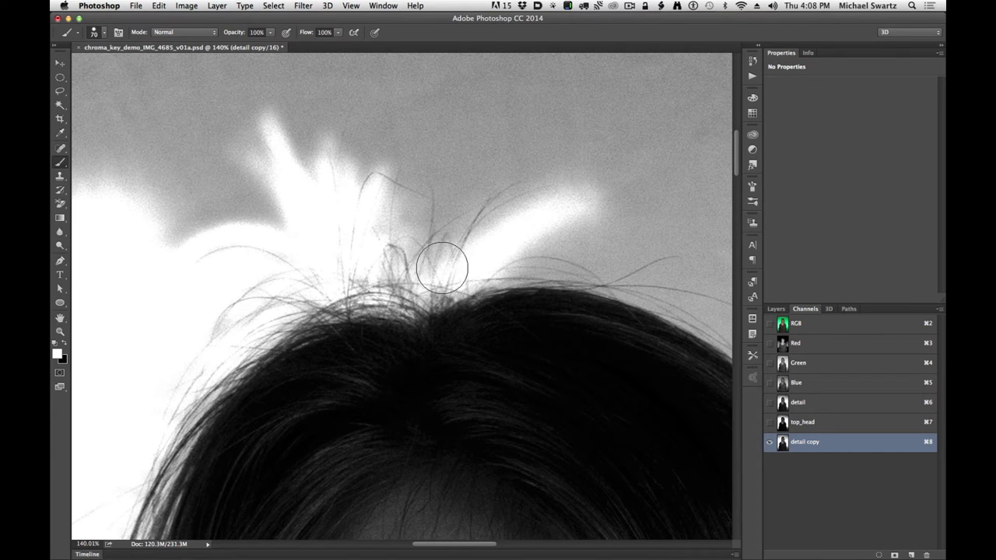
{"action": "key", "text": "bracketright"}
{"action": "key", "text": "bracketright"}
{"action": "key", "text": "bracketright"}
{"action": "key", "text": "bracketright"}
{"action": "key", "text": "bracketright"}
{"action": "key", "text": "bracketright"}
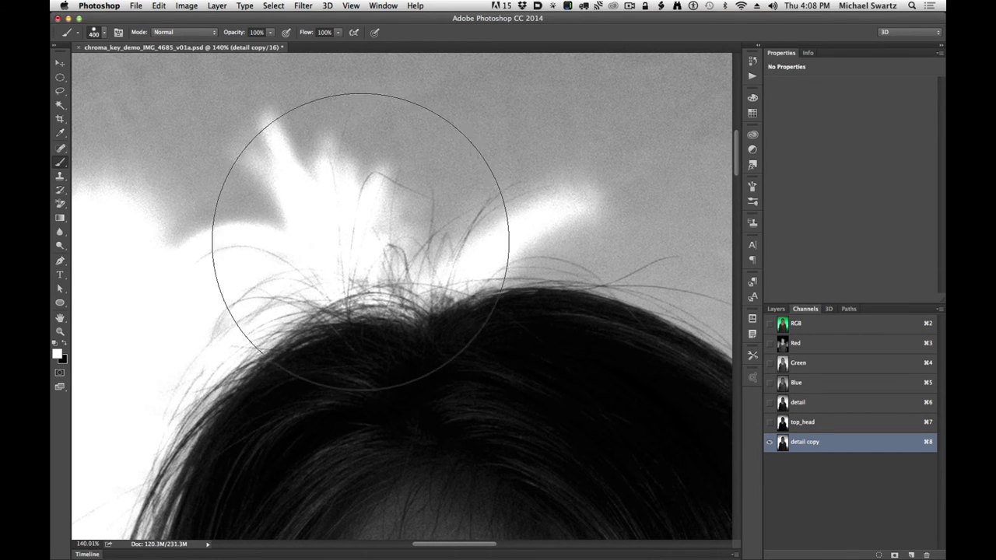
{"action": "mouse_move", "coordinate": [360, 240]}
{"action": "left_mouse_down"}
{"action": "mouse_move", "coordinate": [333, 229]}
{"action": "mouse_move", "coordinate": [583, 163]}
{"action": "mouse_move", "coordinate": [637, 226]}
{"action": "mouse_move", "coordinate": [363, 210]}
{"action": "mouse_move", "coordinate": [342, 225]}
{"action": "left_mouse_up"}
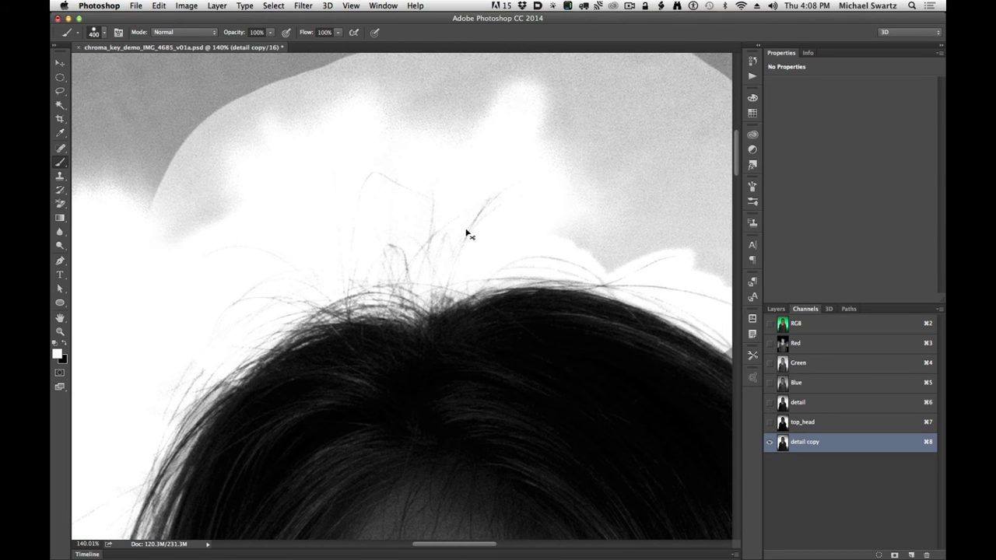
Extend the white paint across the backdrop all around the top and upper sides of the head.
{"action": "key", "text": "super+minus"}
{"action": "key", "text": "super+minus"}
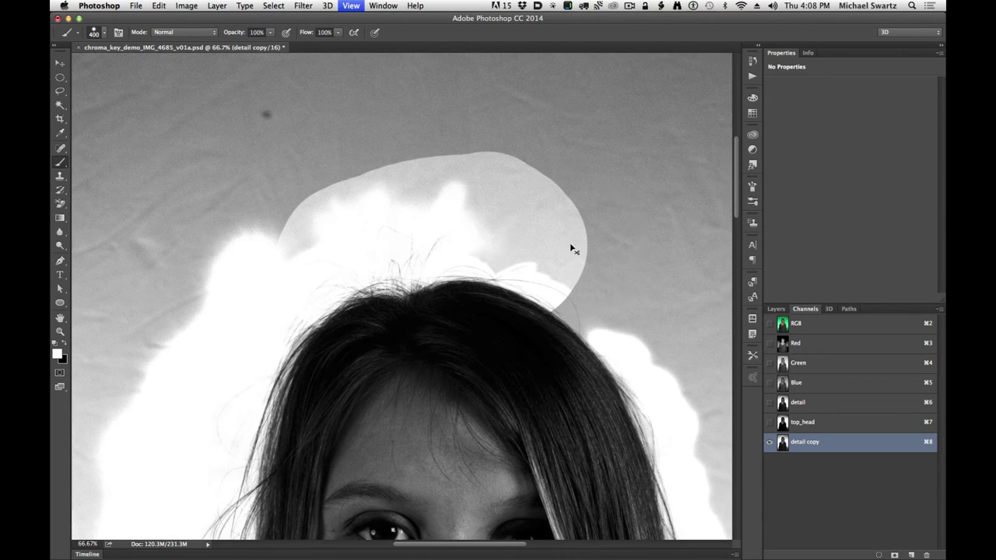
{"action": "mouse_move", "coordinate": [488, 192]}
{"action": "left_mouse_down"}
{"action": "mouse_move", "coordinate": [459, 234]}
{"action": "mouse_move", "coordinate": [565, 212]}
{"action": "mouse_move", "coordinate": [520, 217]}
{"action": "mouse_move", "coordinate": [574, 196]}
{"action": "mouse_move", "coordinate": [619, 253]}
{"action": "mouse_move", "coordinate": [583, 263]}
{"action": "mouse_move", "coordinate": [512, 192]}
{"action": "mouse_move", "coordinate": [440, 200]}
{"action": "mouse_move", "coordinate": [256, 263]}
{"action": "mouse_move", "coordinate": [320, 223]}
{"action": "mouse_move", "coordinate": [246, 265]}
{"action": "mouse_move", "coordinate": [193, 326]}
{"action": "mouse_move", "coordinate": [287, 227]}
{"action": "mouse_move", "coordinate": [189, 322]}
{"action": "mouse_move", "coordinate": [267, 246]}
{"action": "mouse_move", "coordinate": [207, 285]}
{"action": "mouse_move", "coordinate": [410, 150]}
{"action": "mouse_move", "coordinate": [561, 174]}
{"action": "mouse_move", "coordinate": [605, 225]}
{"action": "mouse_move", "coordinate": [692, 278]}
{"action": "mouse_move", "coordinate": [685, 263]}
{"action": "mouse_move", "coordinate": [640, 247]}
{"action": "left_mouse_up"}
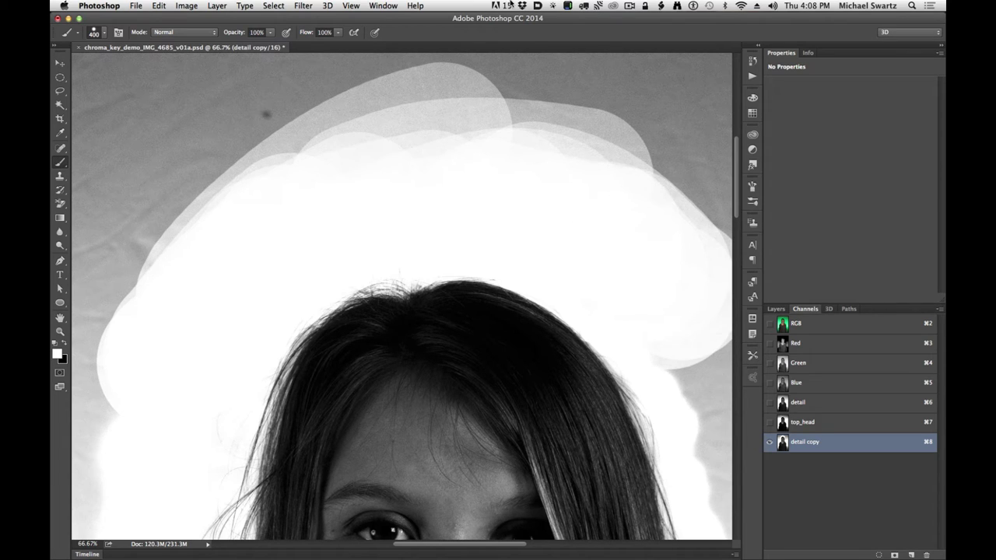
Invert the selection, hide its edges, and paint the flyaway hairs and crown solid black.
{"action": "left_click", "coordinate": [273, 6]}
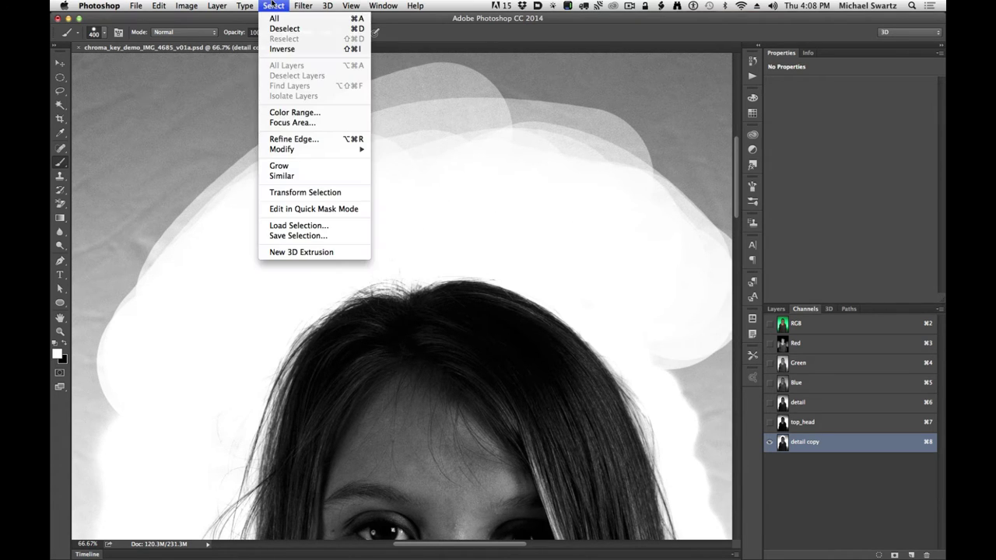
{"action": "left_click", "coordinate": [283, 49]}
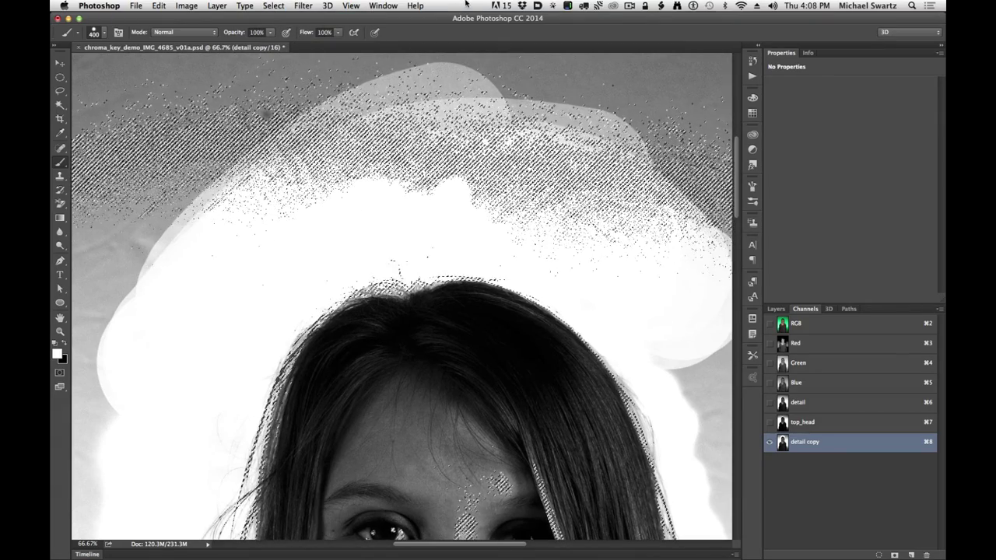
{"action": "key", "text": "super+h"}
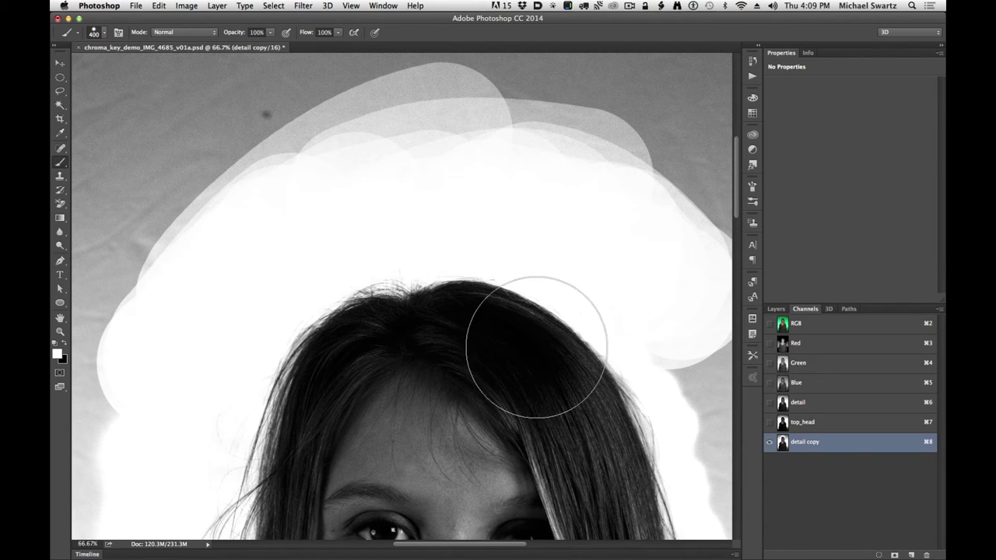
{"action": "key", "text": "x"}
{"action": "mouse_move", "coordinate": [473, 350]}
{"action": "left_mouse_down"}
{"action": "mouse_move", "coordinate": [431, 326]}
{"action": "mouse_move", "coordinate": [473, 249]}
{"action": "mouse_move", "coordinate": [457, 323]}
{"action": "mouse_move", "coordinate": [466, 315]}
{"action": "mouse_move", "coordinate": [545, 364]}
{"action": "mouse_move", "coordinate": [553, 408]}
{"action": "mouse_move", "coordinate": [525, 404]}
{"action": "mouse_move", "coordinate": [419, 345]}
{"action": "mouse_move", "coordinate": [426, 294]}
{"action": "mouse_move", "coordinate": [414, 372]}
{"action": "mouse_move", "coordinate": [353, 354]}
{"action": "mouse_move", "coordinate": [402, 327]}
{"action": "mouse_move", "coordinate": [379, 440]}
{"action": "mouse_move", "coordinate": [342, 354]}
{"action": "mouse_move", "coordinate": [373, 363]}
{"action": "mouse_move", "coordinate": [375, 474]}
{"action": "mouse_move", "coordinate": [354, 442]}
{"action": "mouse_move", "coordinate": [384, 400]}
{"action": "mouse_move", "coordinate": [393, 425]}
{"action": "mouse_move", "coordinate": [377, 475]}
{"action": "left_mouse_up"}
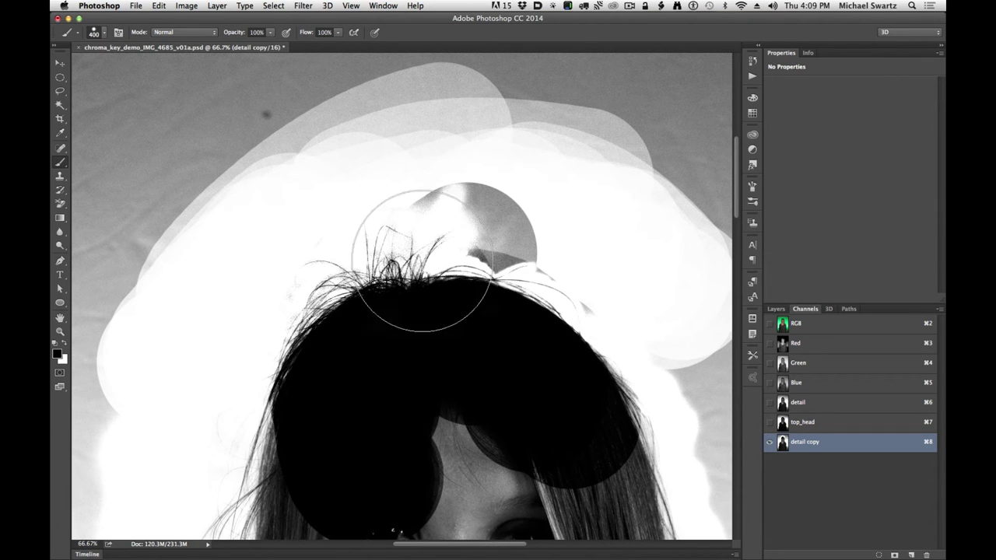
{"action": "left_click", "coordinate": [189, 5]}
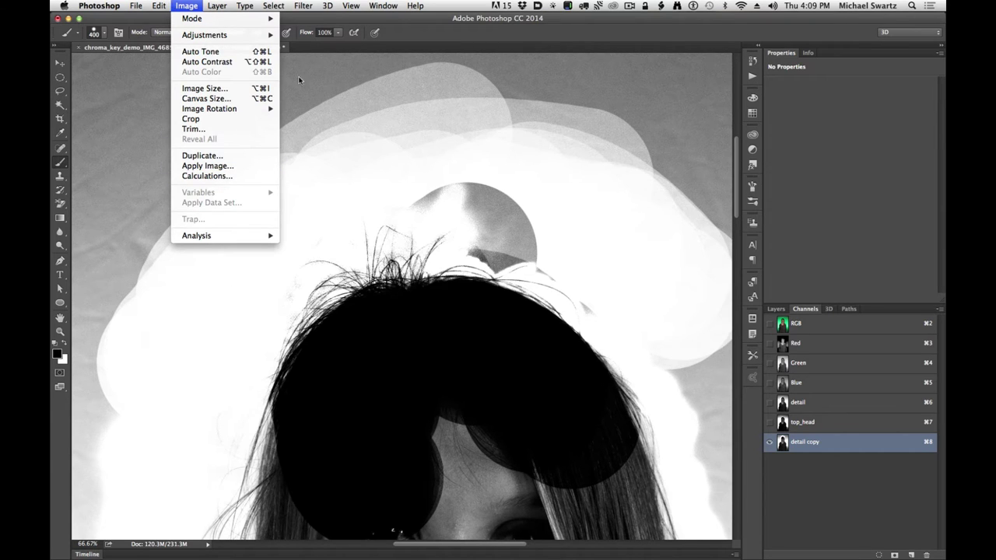
{"action": "left_click", "coordinate": [614, 208]}
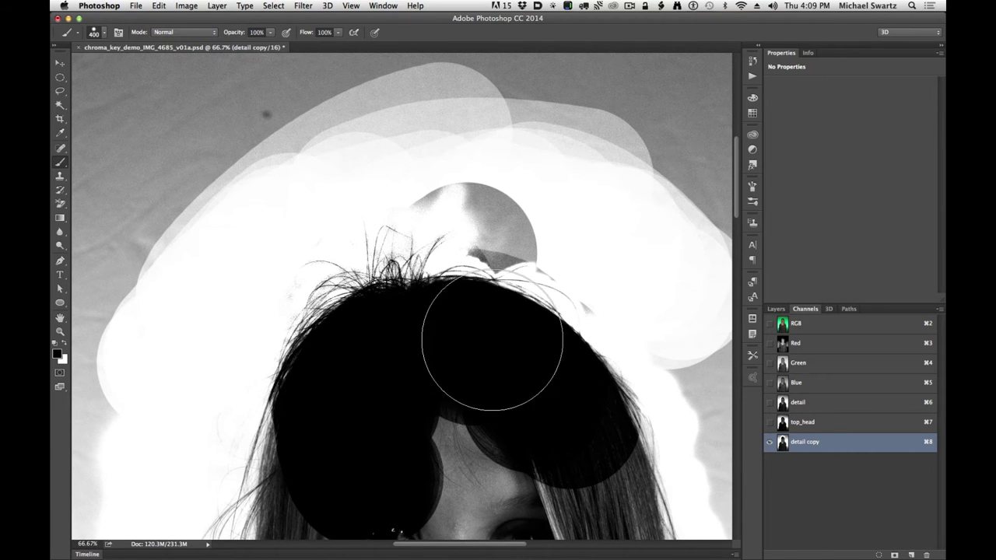
Paint black down the hair on both sides of the head and across the adjoining parts of the face.
{"action": "key", "text": "space"}
{"action": "left_click_drag", "start_coordinate": [461, 417], "coordinate": [392, 247]}
{"action": "mouse_move", "coordinate": [400, 347]}
{"action": "left_mouse_down"}
{"action": "mouse_move", "coordinate": [450, 326]}
{"action": "mouse_move", "coordinate": [445, 288]}
{"action": "mouse_move", "coordinate": [487, 263]}
{"action": "mouse_move", "coordinate": [479, 241]}
{"action": "mouse_move", "coordinate": [524, 373]}
{"action": "mouse_move", "coordinate": [515, 289]}
{"action": "mouse_move", "coordinate": [518, 430]}
{"action": "mouse_move", "coordinate": [505, 379]}
{"action": "mouse_move", "coordinate": [532, 410]}
{"action": "mouse_move", "coordinate": [488, 329]}
{"action": "mouse_move", "coordinate": [447, 212]}
{"action": "mouse_move", "coordinate": [467, 267]}
{"action": "mouse_move", "coordinate": [592, 332]}
{"action": "left_mouse_up"}
{"action": "mouse_move", "coordinate": [511, 195]}
{"action": "left_mouse_down"}
{"action": "mouse_move", "coordinate": [472, 229]}
{"action": "mouse_move", "coordinate": [467, 288]}
{"action": "mouse_move", "coordinate": [480, 329]}
{"action": "mouse_move", "coordinate": [474, 262]}
{"action": "mouse_move", "coordinate": [466, 382]}
{"action": "mouse_move", "coordinate": [504, 322]}
{"action": "mouse_move", "coordinate": [517, 153]}
{"action": "left_mouse_up"}
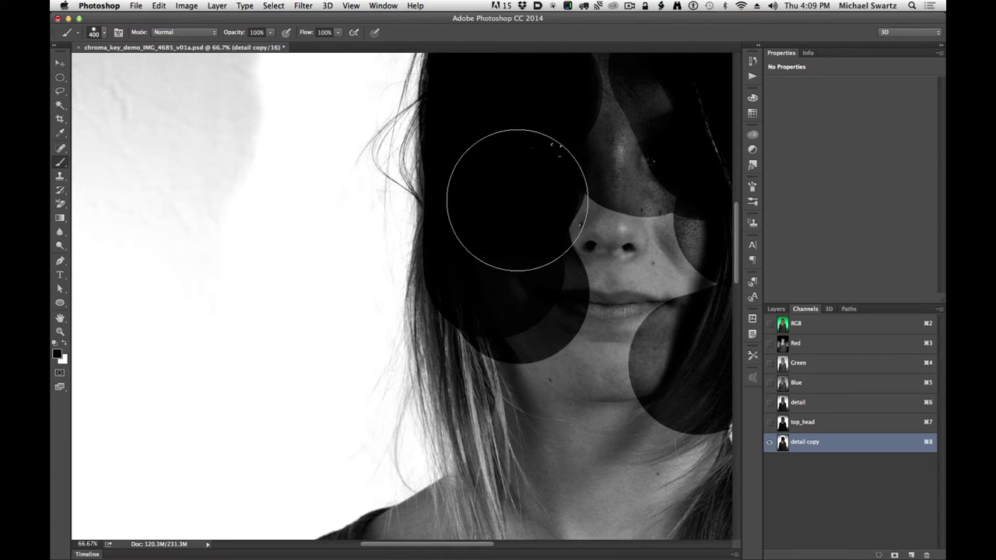
Soften the brush to 26% hardness and paint the cheek and hanging hair black down to the neck.
{"action": "right_click", "coordinate": [516, 182]}
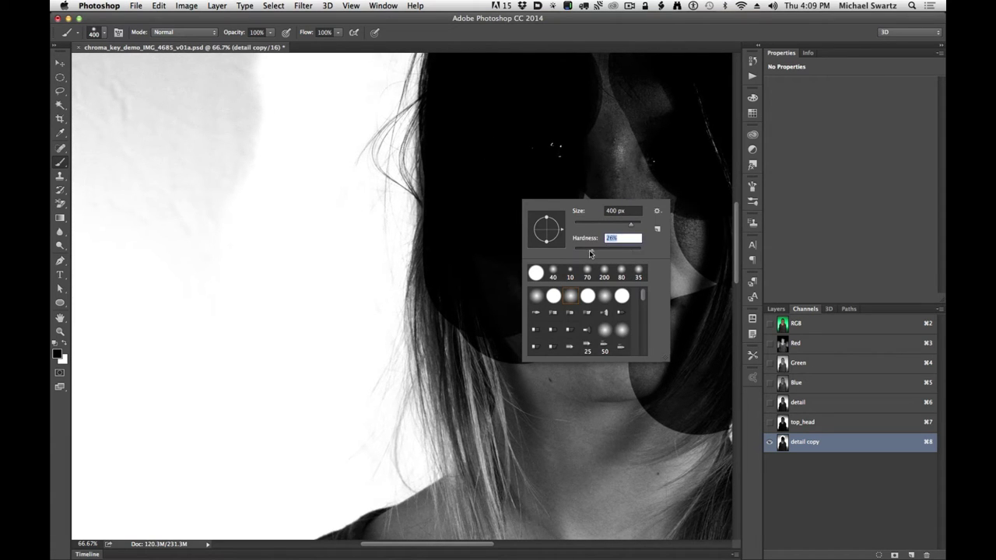
{"action": "mouse_move", "coordinate": [530, 150]}
{"action": "left_mouse_down"}
{"action": "mouse_move", "coordinate": [551, 136]}
{"action": "mouse_move", "coordinate": [574, 208]}
{"action": "mouse_move", "coordinate": [547, 147]}
{"action": "left_mouse_up"}
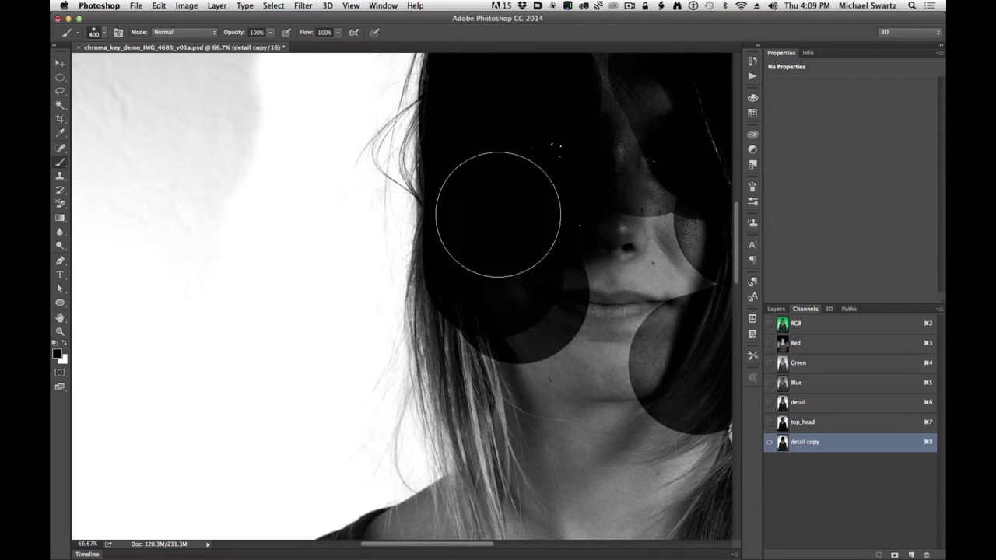
{"action": "mouse_move", "coordinate": [512, 227]}
{"action": "left_mouse_down"}
{"action": "mouse_move", "coordinate": [517, 364]}
{"action": "mouse_move", "coordinate": [502, 311]}
{"action": "mouse_move", "coordinate": [510, 258]}
{"action": "mouse_move", "coordinate": [529, 364]}
{"action": "mouse_move", "coordinate": [520, 424]}
{"action": "mouse_move", "coordinate": [492, 285]}
{"action": "mouse_move", "coordinate": [544, 443]}
{"action": "left_mouse_up"}
{"action": "key", "text": "space"}
{"action": "left_click_drag", "start_coordinate": [537, 354], "coordinate": [462, 182]}
{"action": "mouse_move", "coordinate": [446, 194]}
{"action": "left_mouse_down"}
{"action": "mouse_move", "coordinate": [451, 300]}
{"action": "mouse_move", "coordinate": [431, 195]}
{"action": "mouse_move", "coordinate": [447, 220]}
{"action": "mouse_move", "coordinate": [459, 354]}
{"action": "mouse_move", "coordinate": [432, 213]}
{"action": "mouse_move", "coordinate": [463, 335]}
{"action": "mouse_move", "coordinate": [490, 342]}
{"action": "mouse_move", "coordinate": [475, 321]}
{"action": "mouse_move", "coordinate": [529, 248]}
{"action": "mouse_move", "coordinate": [459, 385]}
{"action": "left_mouse_up"}
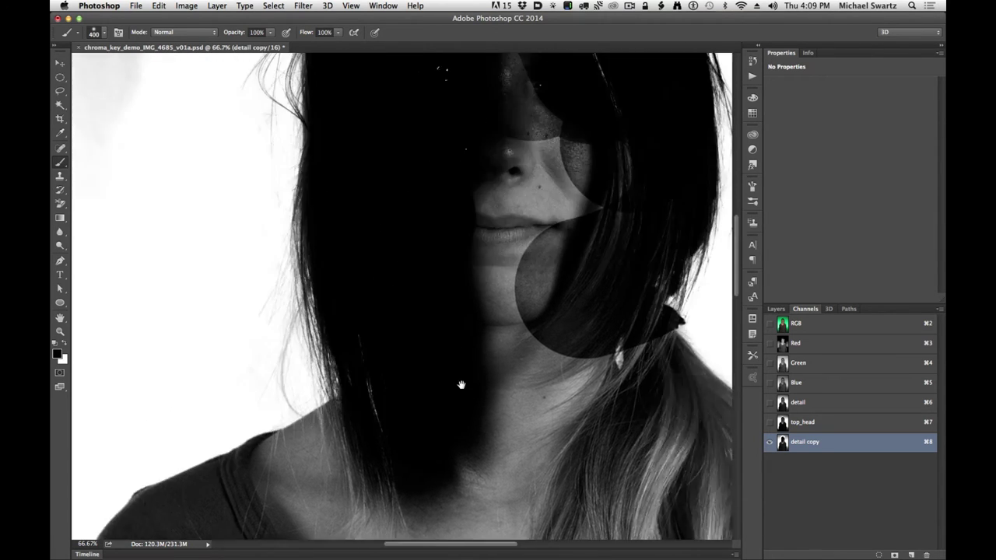
Fill the remaining grey area of the forehead and crown with black.
{"action": "left_click_drag", "start_coordinate": [529, 211], "coordinate": [530, 467]}
{"action": "left_click_drag", "start_coordinate": [521, 236], "coordinate": [526, 312]}
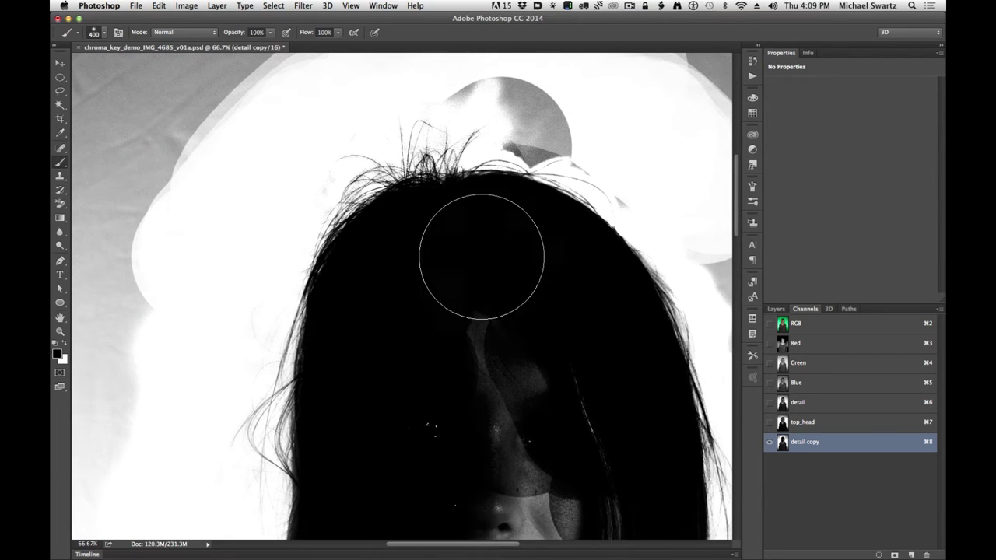
{"action": "mouse_move", "coordinate": [482, 257]}
{"action": "left_mouse_down"}
{"action": "mouse_move", "coordinate": [491, 291]}
{"action": "mouse_move", "coordinate": [530, 285]}
{"action": "left_mouse_up"}
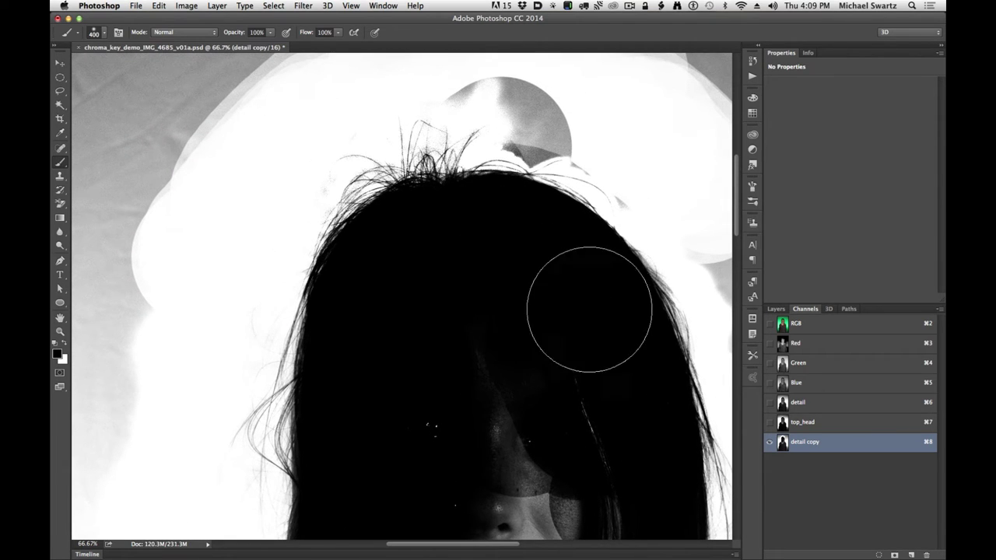
Paint the nose, mouth, far cheek and chin black inside the head shape.
{"action": "left_click_drag", "start_coordinate": [560, 386], "coordinate": [491, 245]}
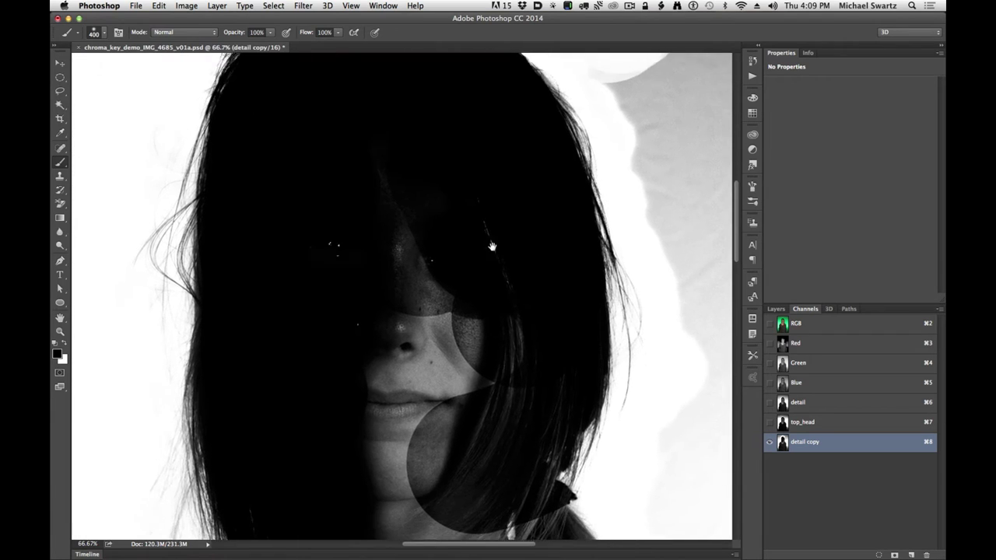
{"action": "left_click_drag", "start_coordinate": [536, 322], "coordinate": [459, 451]}
{"action": "left_click_drag", "start_coordinate": [516, 374], "coordinate": [436, 489]}
{"action": "mouse_move", "coordinate": [456, 378]}
{"action": "left_mouse_down"}
{"action": "mouse_move", "coordinate": [509, 329]}
{"action": "mouse_move", "coordinate": [545, 400]}
{"action": "left_mouse_up"}
{"action": "mouse_move", "coordinate": [504, 317]}
{"action": "left_mouse_down"}
{"action": "mouse_move", "coordinate": [456, 370]}
{"action": "mouse_move", "coordinate": [464, 400]}
{"action": "left_mouse_up"}
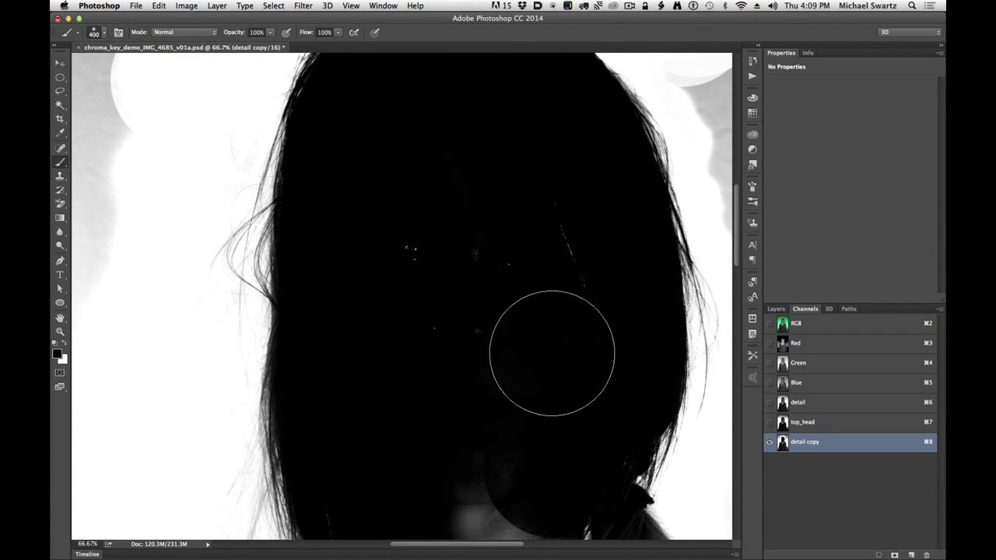
{"action": "left_click_drag", "start_coordinate": [555, 148], "coordinate": [570, 109]}
{"action": "left_click_drag", "start_coordinate": [500, 293], "coordinate": [441, 316]}
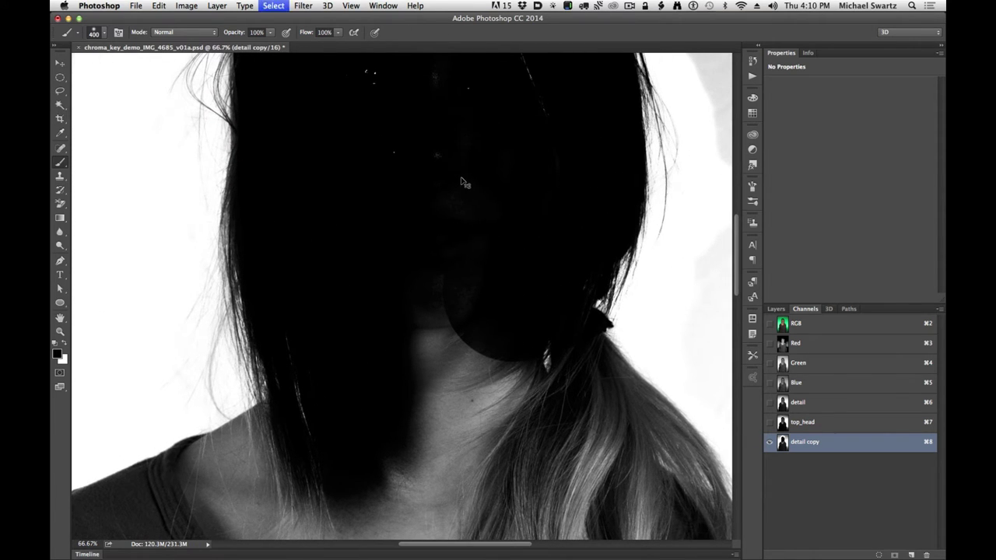
{"action": "left_click", "coordinate": [272, 5]}
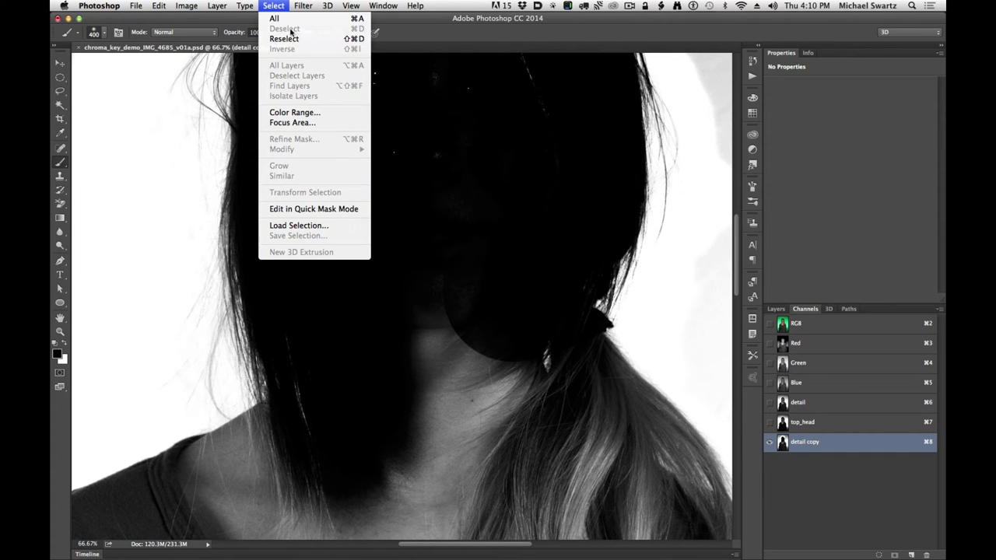
{"action": "left_click", "coordinate": [281, 5]}
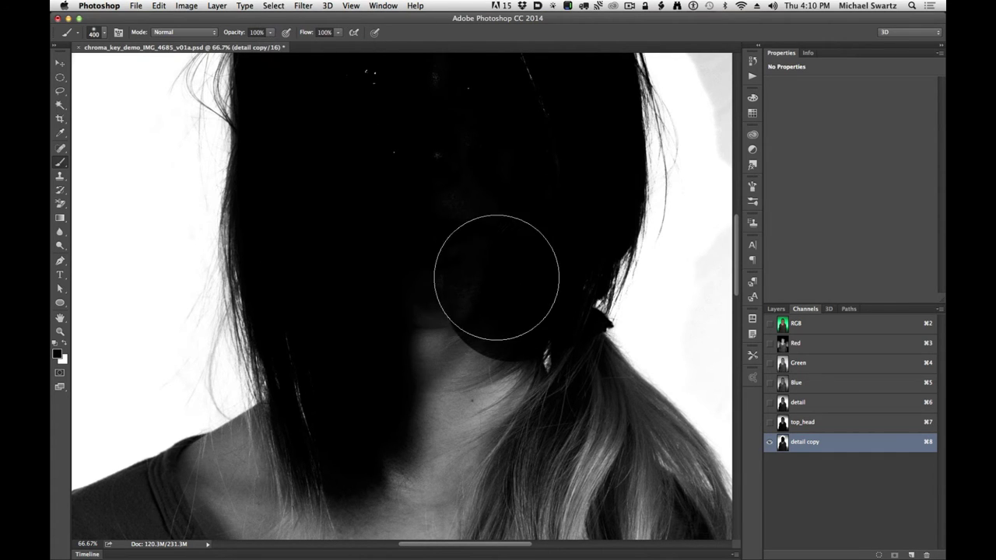
Burn the remaining grey patches of the face to black using Shadows range, 100% exposure and a 400 px brush at 0% hardness.
{"action": "mouse_move", "coordinate": [467, 319]}
{"action": "left_mouse_down"}
{"action": "mouse_move", "coordinate": [547, 165]}
{"action": "mouse_move", "coordinate": [518, 282]}
{"action": "left_mouse_up"}
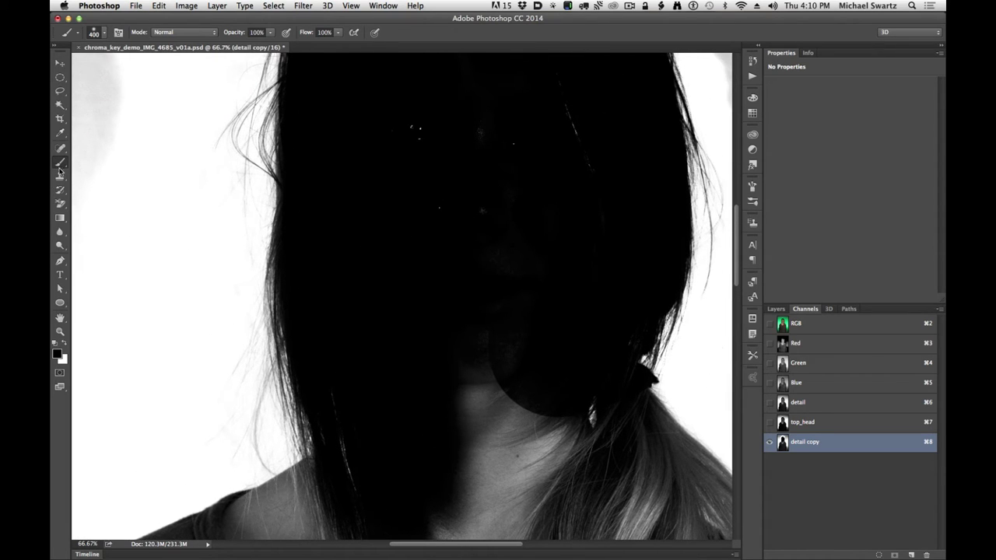
{"action": "left_click", "coordinate": [60, 245]}
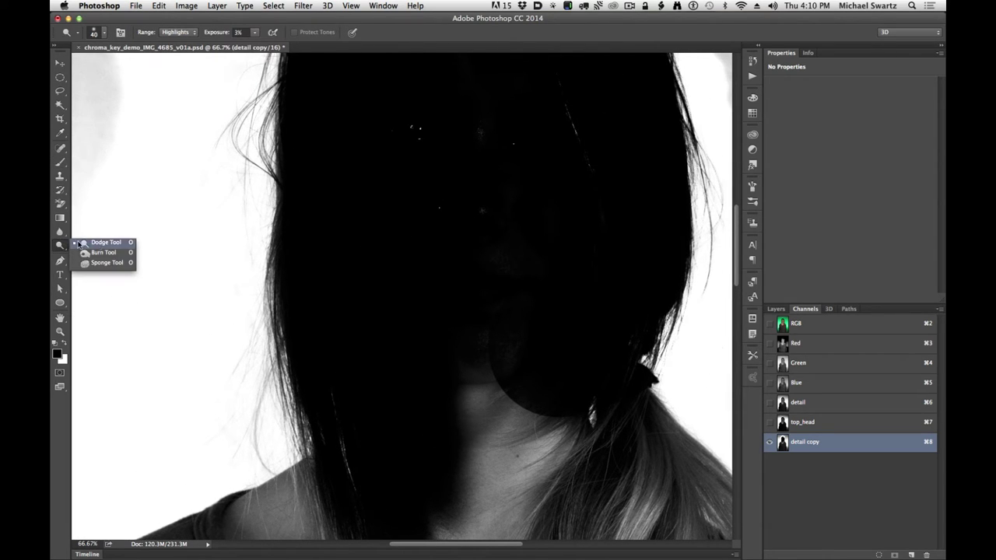
{"action": "left_click", "coordinate": [102, 252]}
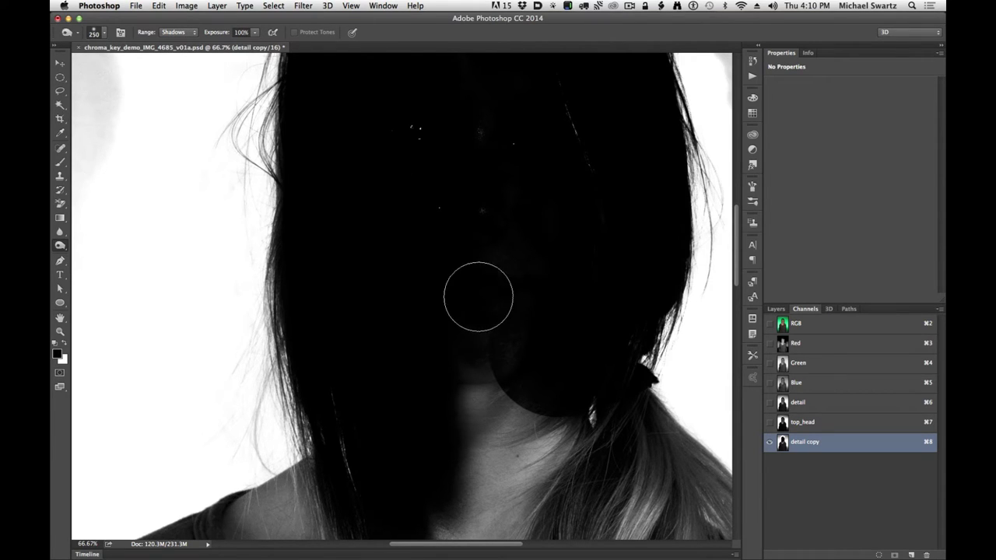
{"action": "right_click", "coordinate": [479, 282]}
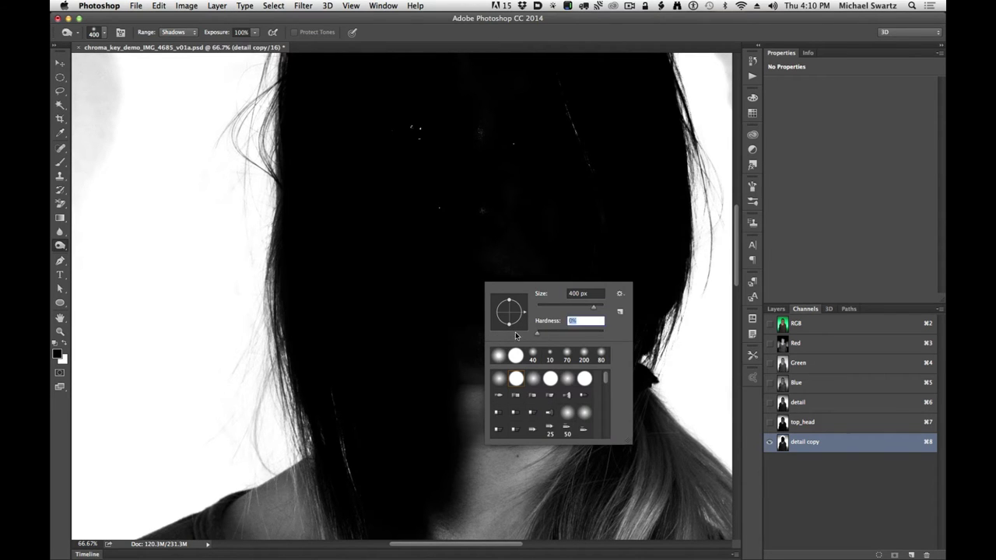
{"action": "mouse_move", "coordinate": [449, 200]}
{"action": "left_mouse_down"}
{"action": "mouse_move", "coordinate": [441, 240]}
{"action": "mouse_move", "coordinate": [490, 213]}
{"action": "left_mouse_up"}
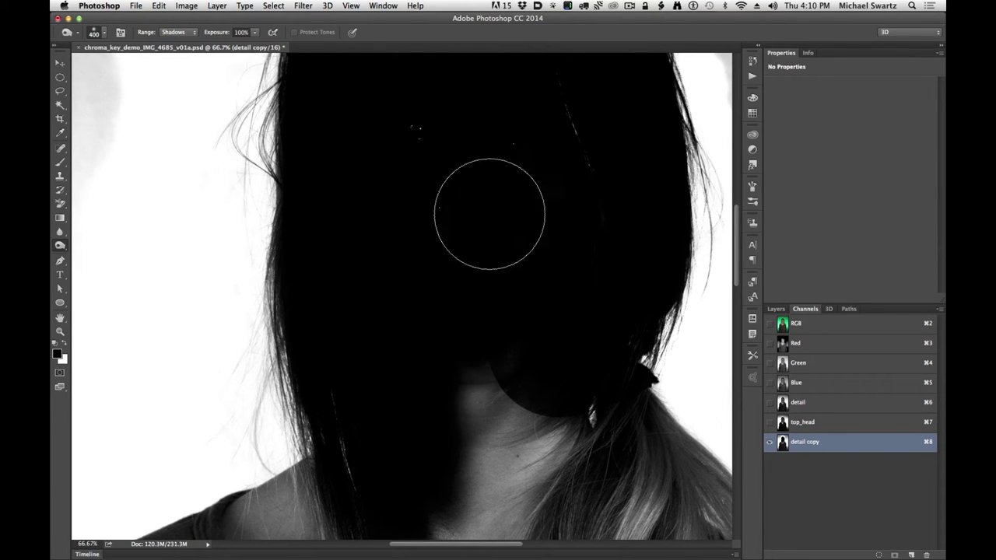
Burn the shoulder on the image's left side and the area below the hanging hair to black.
{"action": "key", "text": "space"}
{"action": "left_click_drag", "start_coordinate": [431, 383], "coordinate": [549, 191]}
{"action": "mouse_move", "coordinate": [567, 253]}
{"action": "left_mouse_down"}
{"action": "mouse_move", "coordinate": [483, 340]}
{"action": "mouse_move", "coordinate": [513, 342]}
{"action": "mouse_move", "coordinate": [280, 507]}
{"action": "mouse_move", "coordinate": [253, 459]}
{"action": "left_mouse_up"}
{"action": "key", "text": "space"}
{"action": "mouse_move", "coordinate": [458, 302]}
{"action": "left_mouse_down"}
{"action": "mouse_move", "coordinate": [455, 285]}
{"action": "mouse_move", "coordinate": [527, 166]}
{"action": "left_mouse_up"}
{"action": "mouse_move", "coordinate": [333, 264]}
{"action": "left_mouse_down"}
{"action": "mouse_move", "coordinate": [343, 399]}
{"action": "mouse_move", "coordinate": [384, 403]}
{"action": "left_mouse_up"}
Burn the sleeve on the image's left side to black from the shoulder down past the elbow.
{"action": "key", "text": "space"}
{"action": "left_click_drag", "start_coordinate": [413, 292], "coordinate": [506, 123]}
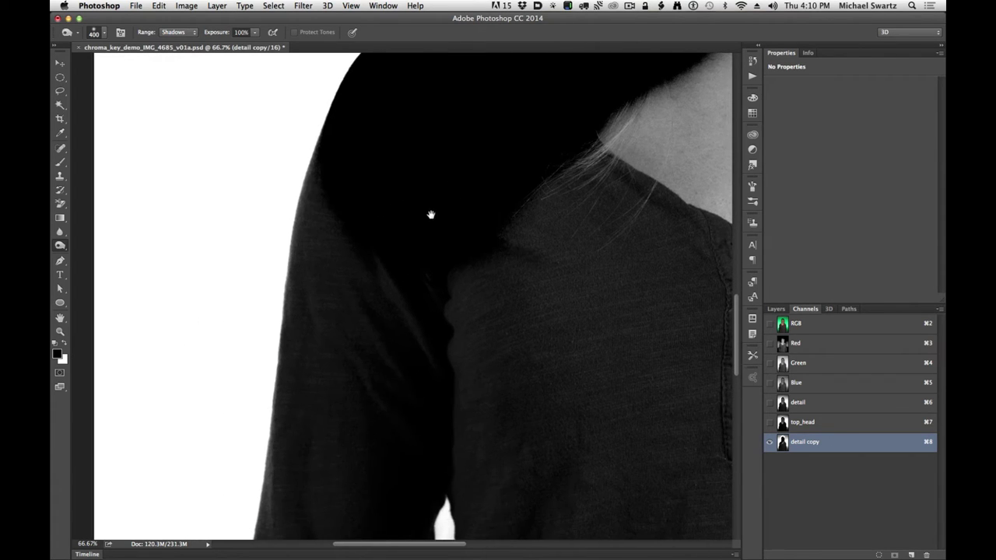
{"action": "mouse_move", "coordinate": [373, 199]}
{"action": "left_mouse_down"}
{"action": "mouse_move", "coordinate": [389, 345]}
{"action": "mouse_move", "coordinate": [431, 155]}
{"action": "left_mouse_up"}
{"action": "key", "text": "space"}
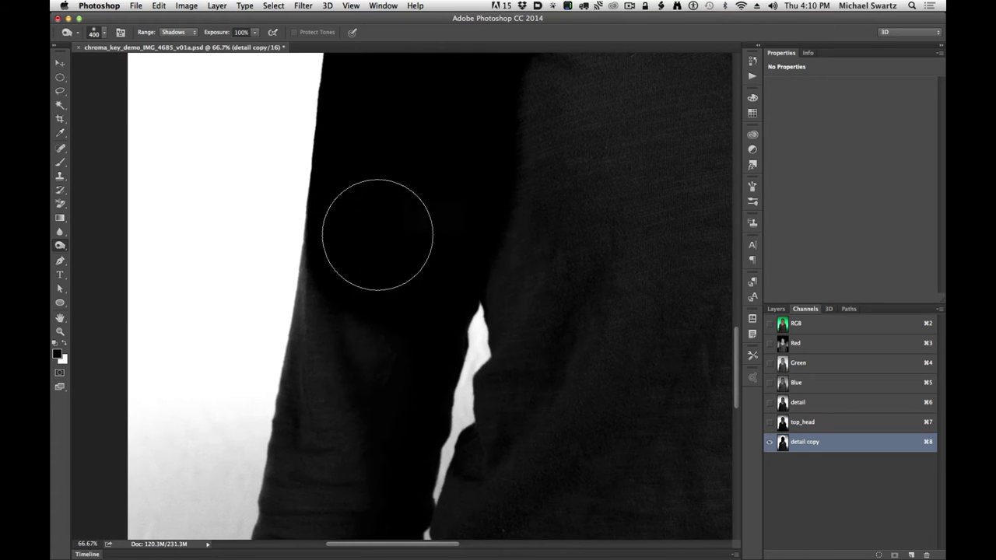
{"action": "mouse_move", "coordinate": [377, 235]}
{"action": "left_mouse_down"}
{"action": "mouse_move", "coordinate": [359, 384]}
{"action": "mouse_move", "coordinate": [381, 265]}
{"action": "mouse_move", "coordinate": [345, 436]}
{"action": "left_mouse_up"}
{"action": "key", "text": "space"}
{"action": "left_click_drag", "start_coordinate": [392, 356], "coordinate": [458, 173]}
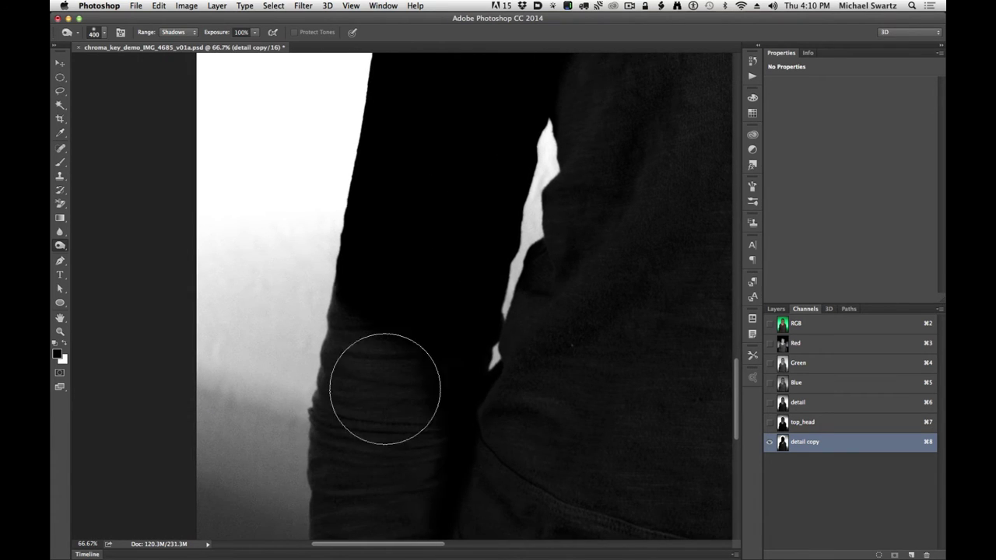
Try to burn the wrinkled forearm sleeve beside the dark background to black, and undo those strokes.
{"action": "left_click_drag", "start_coordinate": [385, 389], "coordinate": [396, 292]}
{"action": "mouse_move", "coordinate": [367, 331]}
{"action": "left_mouse_down"}
{"action": "mouse_move", "coordinate": [376, 453]}
{"action": "mouse_move", "coordinate": [354, 459]}
{"action": "left_mouse_up"}
{"action": "key", "text": "space"}
{"action": "left_click_drag", "start_coordinate": [432, 276], "coordinate": [453, 82]}
{"action": "key", "text": "super+z"}
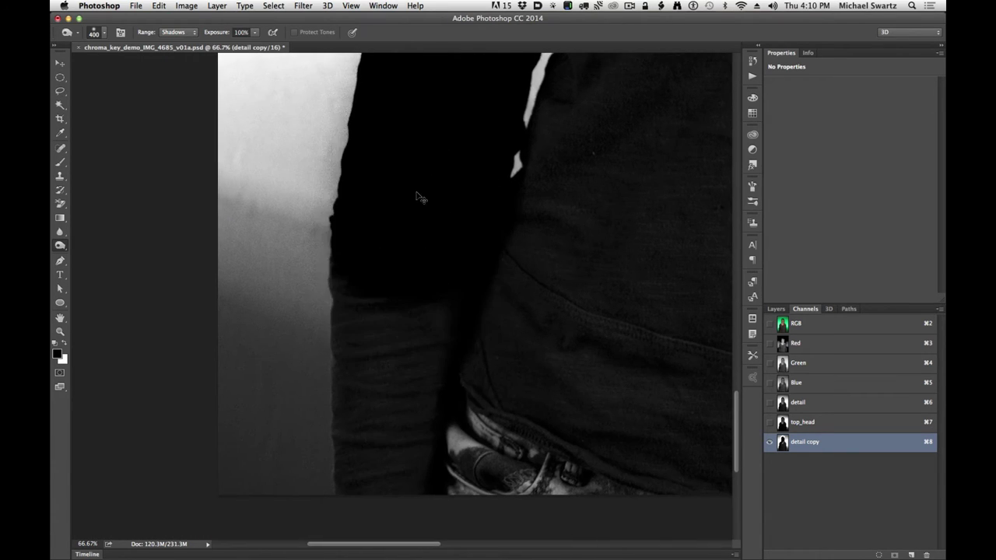
{"action": "key", "text": "super+z"}
Burn the opposite sleeve, the shoulder and the lower ends of the ponytail to black.
{"action": "left_click_drag", "start_coordinate": [442, 153], "coordinate": [440, 194]}
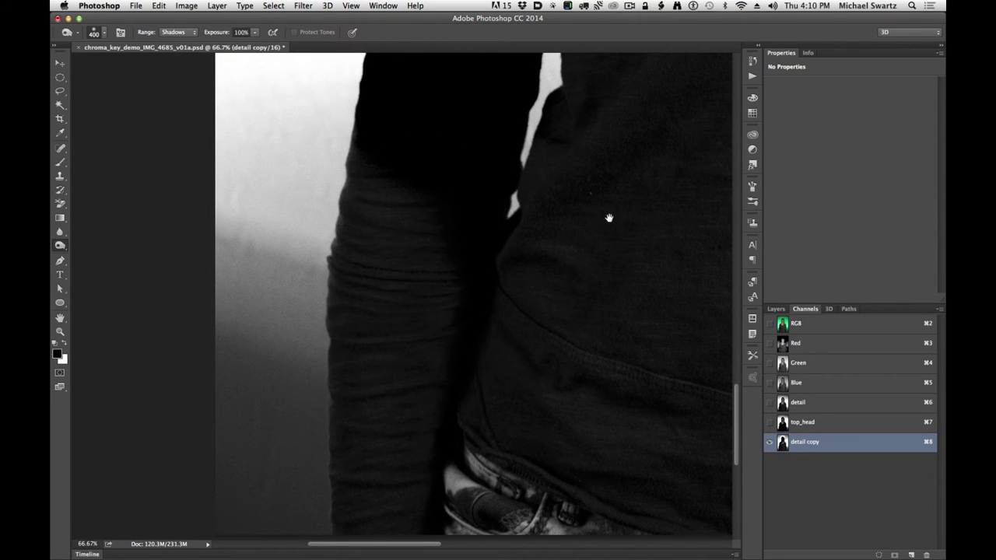
{"action": "mouse_move", "coordinate": [609, 217]}
{"action": "left_mouse_down"}
{"action": "mouse_move", "coordinate": [338, 296]}
{"action": "mouse_move", "coordinate": [474, 316]}
{"action": "mouse_move", "coordinate": [402, 202]}
{"action": "mouse_move", "coordinate": [465, 463]}
{"action": "left_mouse_up"}
{"action": "mouse_move", "coordinate": [477, 329]}
{"action": "left_mouse_down"}
{"action": "mouse_move", "coordinate": [503, 471]}
{"action": "mouse_move", "coordinate": [497, 358]}
{"action": "mouse_move", "coordinate": [436, 152]}
{"action": "left_mouse_up"}
{"action": "left_click_drag", "start_coordinate": [491, 192], "coordinate": [544, 358]}
{"action": "mouse_move", "coordinate": [477, 159]}
{"action": "left_mouse_down"}
{"action": "mouse_move", "coordinate": [531, 293]}
{"action": "mouse_move", "coordinate": [538, 256]}
{"action": "left_mouse_up"}
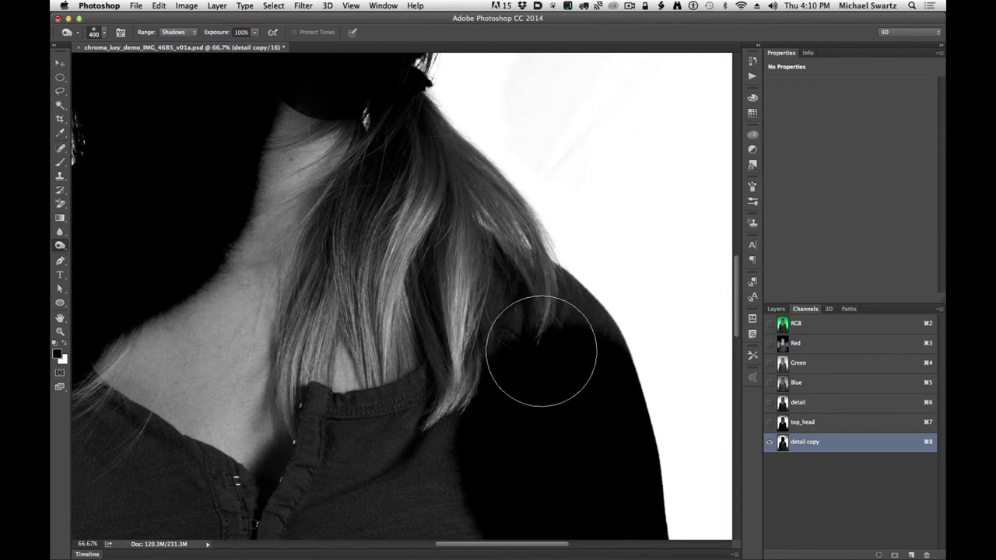
{"action": "mouse_move", "coordinate": [542, 352]}
{"action": "left_mouse_down"}
{"action": "mouse_move", "coordinate": [514, 316]}
{"action": "mouse_move", "coordinate": [530, 354]}
{"action": "mouse_move", "coordinate": [381, 324]}
{"action": "mouse_move", "coordinate": [458, 330]}
{"action": "mouse_move", "coordinate": [426, 265]}
{"action": "left_mouse_up"}
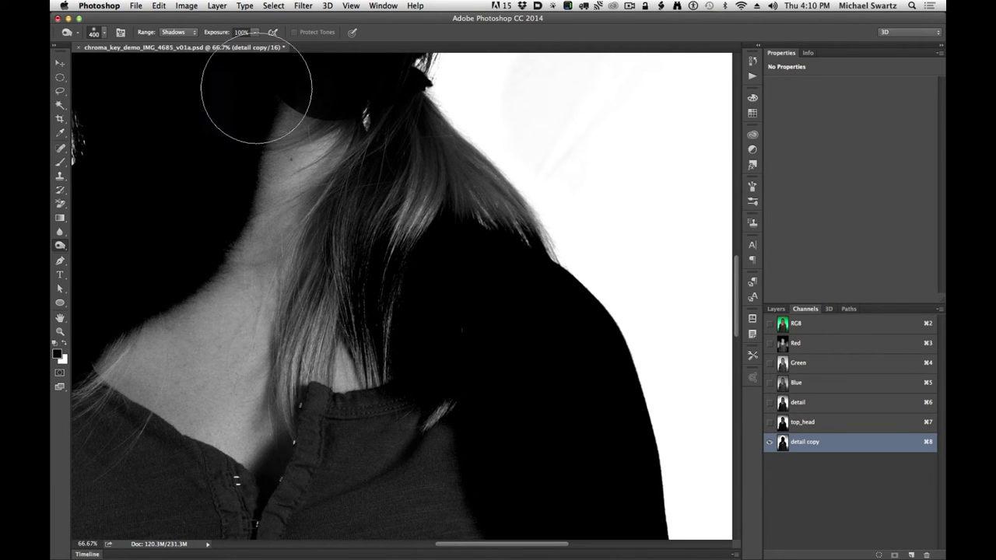
Darken the outer ponytail strands with the Burn tool at 2% exposure, reducing the brush to 90 px.
{"action": "key", "text": "1"}
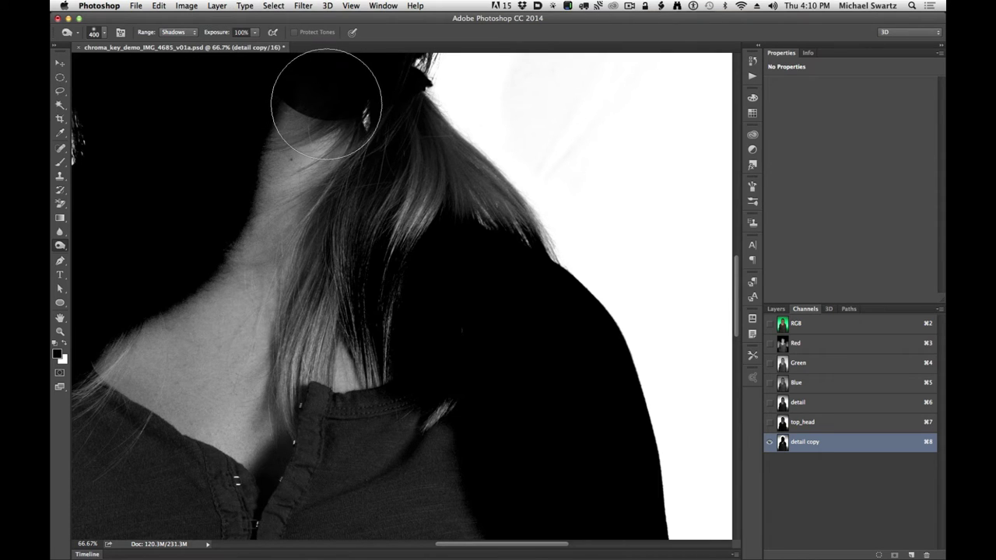
{"action": "mouse_move", "coordinate": [503, 259]}
{"action": "left_mouse_down"}
{"action": "mouse_move", "coordinate": [468, 213]}
{"action": "mouse_move", "coordinate": [403, 156]}
{"action": "mouse_move", "coordinate": [529, 356]}
{"action": "mouse_move", "coordinate": [504, 417]}
{"action": "left_mouse_up"}
{"action": "key", "text": "super+z"}
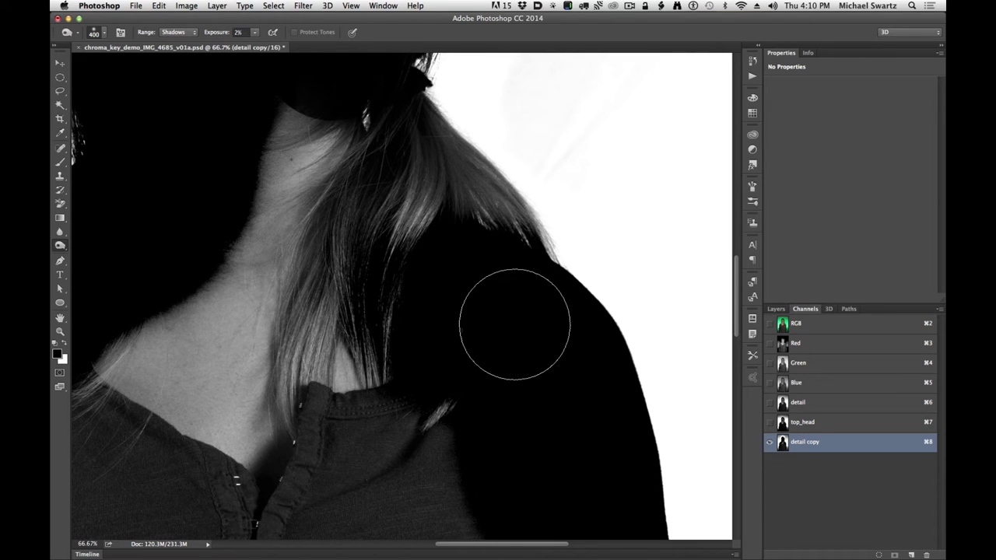
{"action": "mouse_move", "coordinate": [514, 324]}
{"action": "left_mouse_down"}
{"action": "mouse_move", "coordinate": [360, 145]}
{"action": "mouse_move", "coordinate": [465, 191]}
{"action": "mouse_move", "coordinate": [431, 172]}
{"action": "mouse_move", "coordinate": [512, 262]}
{"action": "mouse_move", "coordinate": [459, 192]}
{"action": "mouse_move", "coordinate": [438, 114]}
{"action": "mouse_move", "coordinate": [499, 189]}
{"action": "mouse_move", "coordinate": [455, 179]}
{"action": "mouse_move", "coordinate": [457, 161]}
{"action": "mouse_move", "coordinate": [527, 223]}
{"action": "mouse_move", "coordinate": [499, 246]}
{"action": "mouse_move", "coordinate": [460, 207]}
{"action": "mouse_move", "coordinate": [494, 207]}
{"action": "mouse_move", "coordinate": [497, 188]}
{"action": "mouse_move", "coordinate": [511, 195]}
{"action": "mouse_move", "coordinate": [514, 185]}
{"action": "mouse_move", "coordinate": [480, 178]}
{"action": "mouse_move", "coordinate": [490, 178]}
{"action": "mouse_move", "coordinate": [534, 233]}
{"action": "mouse_move", "coordinate": [522, 211]}
{"action": "left_mouse_up"}
{"action": "key", "text": "bracketleft"}
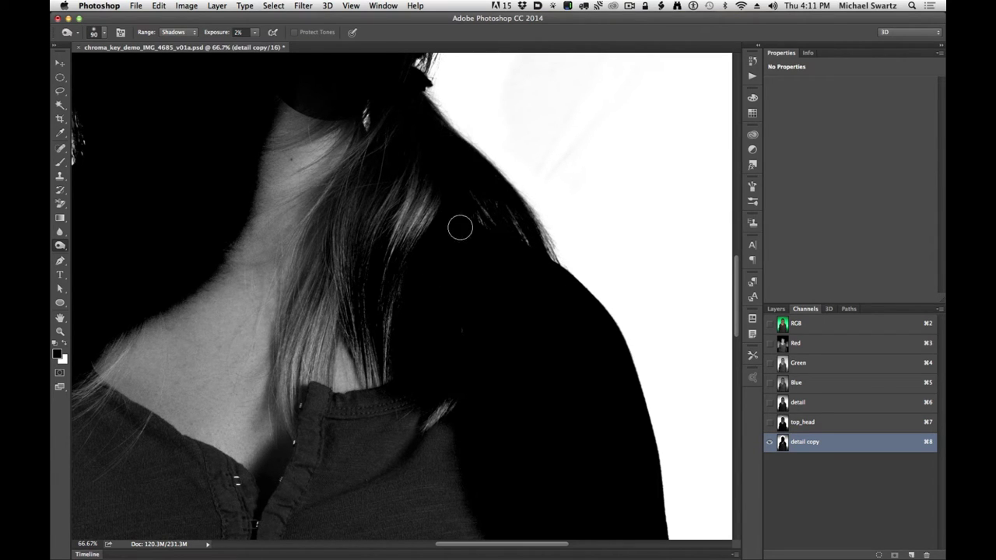
Burn the inner ponytail strands, neck and upper chest to black, finishing with a 300 px brush at 100% exposure.
{"action": "mouse_move", "coordinate": [411, 161]}
{"action": "left_mouse_down"}
{"action": "mouse_move", "coordinate": [363, 190]}
{"action": "mouse_move", "coordinate": [365, 166]}
{"action": "mouse_move", "coordinate": [353, 152]}
{"action": "mouse_move", "coordinate": [334, 161]}
{"action": "mouse_move", "coordinate": [341, 132]}
{"action": "mouse_move", "coordinate": [342, 165]}
{"action": "mouse_move", "coordinate": [372, 167]}
{"action": "mouse_move", "coordinate": [389, 209]}
{"action": "mouse_move", "coordinate": [407, 188]}
{"action": "mouse_move", "coordinate": [439, 246]}
{"action": "left_mouse_up"}
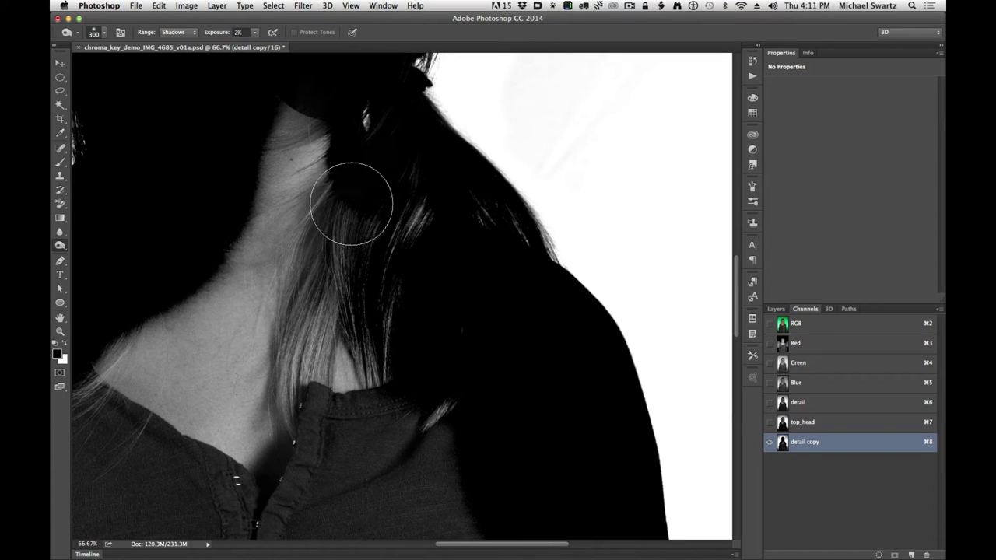
{"action": "mouse_move", "coordinate": [352, 196]}
{"action": "left_mouse_down"}
{"action": "mouse_move", "coordinate": [390, 211]}
{"action": "mouse_move", "coordinate": [387, 236]}
{"action": "mouse_move", "coordinate": [413, 210]}
{"action": "mouse_move", "coordinate": [386, 433]}
{"action": "mouse_move", "coordinate": [406, 363]}
{"action": "mouse_move", "coordinate": [414, 400]}
{"action": "mouse_move", "coordinate": [292, 289]}
{"action": "mouse_move", "coordinate": [250, 132]}
{"action": "mouse_move", "coordinate": [318, 239]}
{"action": "mouse_move", "coordinate": [270, 201]}
{"action": "mouse_move", "coordinate": [266, 386]}
{"action": "mouse_move", "coordinate": [233, 362]}
{"action": "mouse_move", "coordinate": [421, 239]}
{"action": "mouse_move", "coordinate": [455, 230]}
{"action": "mouse_move", "coordinate": [328, 263]}
{"action": "mouse_move", "coordinate": [331, 250]}
{"action": "mouse_move", "coordinate": [475, 275]}
{"action": "mouse_move", "coordinate": [576, 318]}
{"action": "left_mouse_up"}
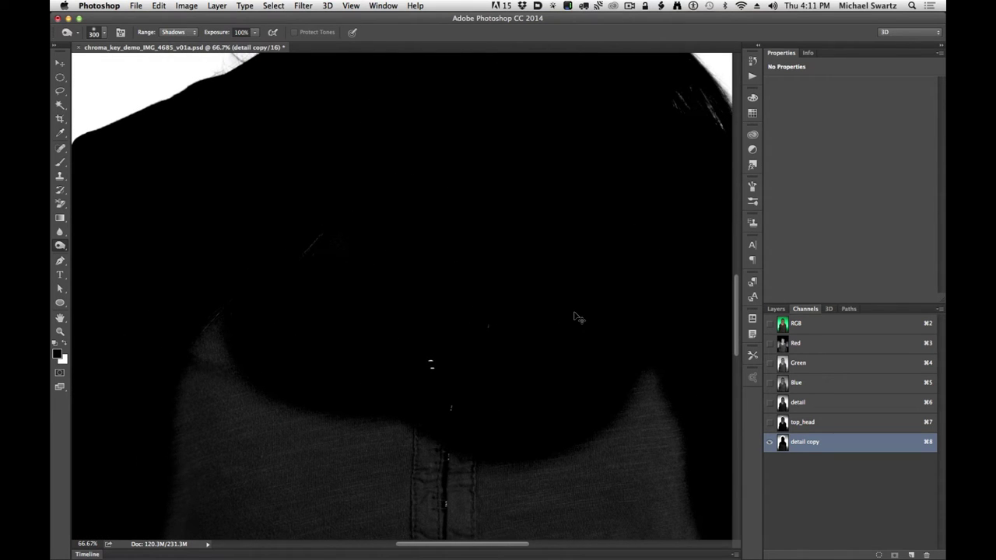
Dodge a strip of the dark background beside the left forearm to white with Highlights range, 10% exposure and a 300 px brush.
{"action": "key", "text": "super+0"}
{"action": "key", "text": "super+space"}
{"action": "left_click_drag", "start_coordinate": [396, 347], "coordinate": [420, 350]}
{"action": "left_click_drag", "start_coordinate": [396, 425], "coordinate": [505, 216]}
{"action": "scroll", "coordinate": [505, 216], "scroll_direction": "down", "scroll_amount": 5}
{"action": "scroll", "coordinate": [505, 217], "scroll_direction": "left", "scroll_amount": 3}
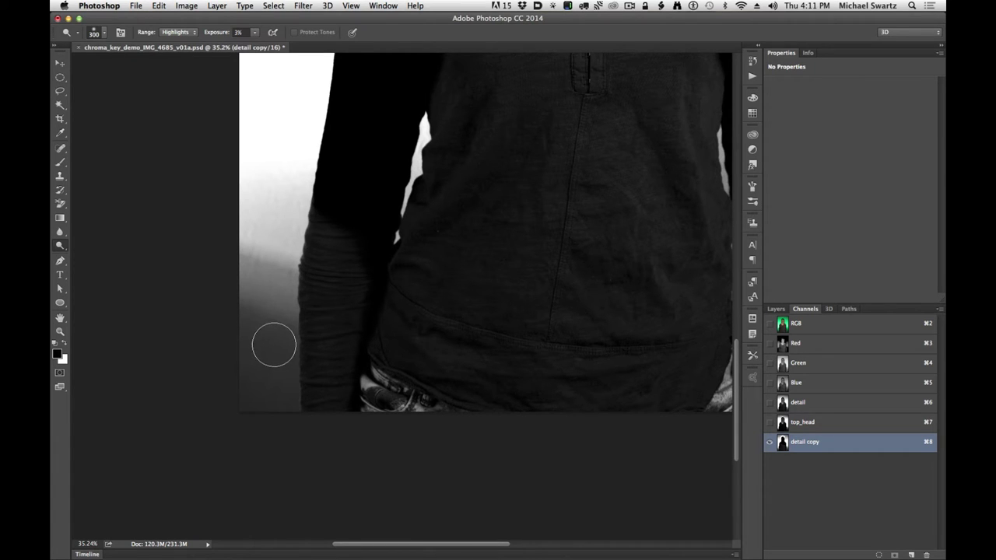
{"action": "mouse_move", "coordinate": [281, 324]}
{"action": "left_mouse_down"}
{"action": "mouse_move", "coordinate": [285, 427]}
{"action": "mouse_move", "coordinate": [266, 288]}
{"action": "mouse_move", "coordinate": [338, 326]}
{"action": "mouse_move", "coordinate": [326, 304]}
{"action": "left_mouse_up"}
{"action": "key", "text": "super+space"}
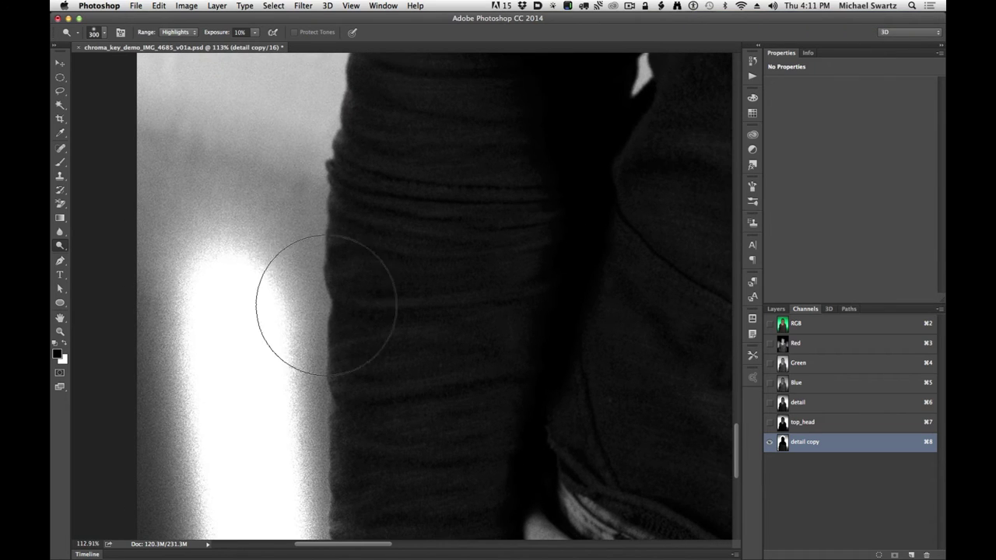
Try to dodge the background right up to the forearm's edge with the 300 px brush, and undo those strokes.
{"action": "mouse_move", "coordinate": [278, 265]}
{"action": "left_mouse_down"}
{"action": "mouse_move", "coordinate": [258, 186]}
{"action": "mouse_move", "coordinate": [235, 322]}
{"action": "mouse_move", "coordinate": [228, 312]}
{"action": "mouse_move", "coordinate": [240, 218]}
{"action": "mouse_move", "coordinate": [272, 422]}
{"action": "left_mouse_up"}
{"action": "left_click_drag", "start_coordinate": [274, 284], "coordinate": [311, 178]}
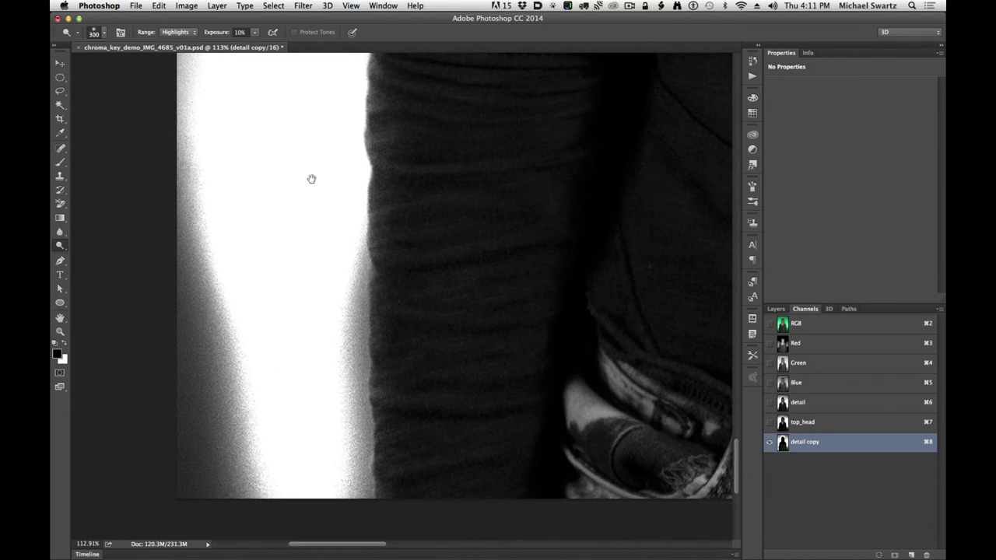
{"action": "mouse_move", "coordinate": [297, 235]}
{"action": "left_mouse_down"}
{"action": "mouse_move", "coordinate": [284, 306]}
{"action": "mouse_move", "coordinate": [298, 455]}
{"action": "mouse_move", "coordinate": [303, 446]}
{"action": "mouse_move", "coordinate": [298, 474]}
{"action": "mouse_move", "coordinate": [273, 487]}
{"action": "mouse_move", "coordinate": [246, 360]}
{"action": "mouse_move", "coordinate": [258, 287]}
{"action": "left_mouse_up"}
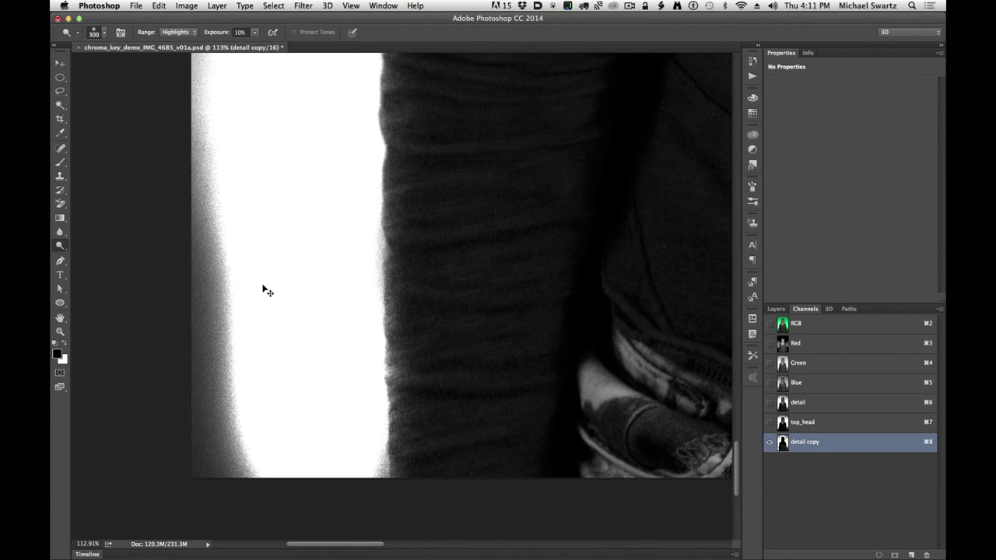
{"action": "key", "text": "super+alt+z"}
{"action": "key", "text": "super+alt+z"}
{"action": "key", "text": "super+alt+z"}
{"action": "key", "text": "super+alt+z"}
{"action": "key", "text": "super+alt+z"}
{"action": "key", "text": "super+alt+z"}
{"action": "key", "text": "super+alt+z"}
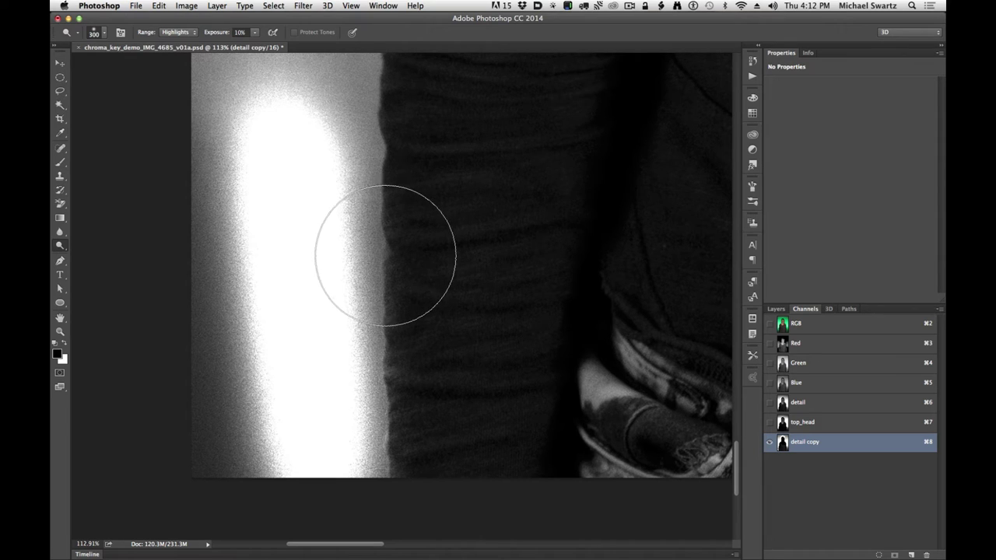
Reduce the Dodge brush to 90 px with 48% hardness and whiten a spot of background against the forearm's edge.
{"action": "key", "text": "bracketleft"}
{"action": "key", "text": "bracketleft"}
{"action": "key", "text": "bracketleft"}
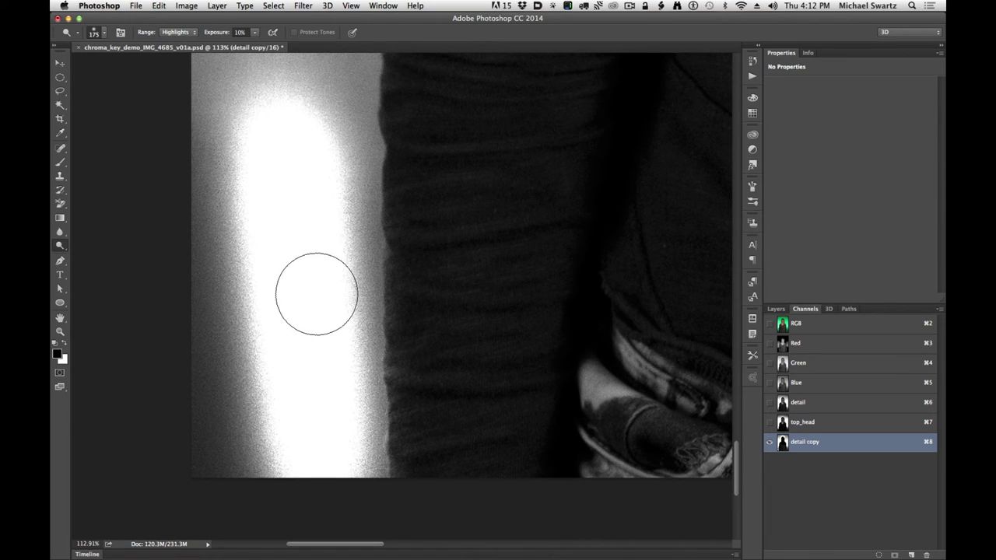
{"action": "key", "text": "bracketleft"}
{"action": "mouse_move", "coordinate": [347, 257]}
{"action": "left_mouse_down"}
{"action": "mouse_move", "coordinate": [356, 224]}
{"action": "mouse_move", "coordinate": [353, 238]}
{"action": "left_mouse_up"}
{"action": "right_click", "coordinate": [347, 226]}
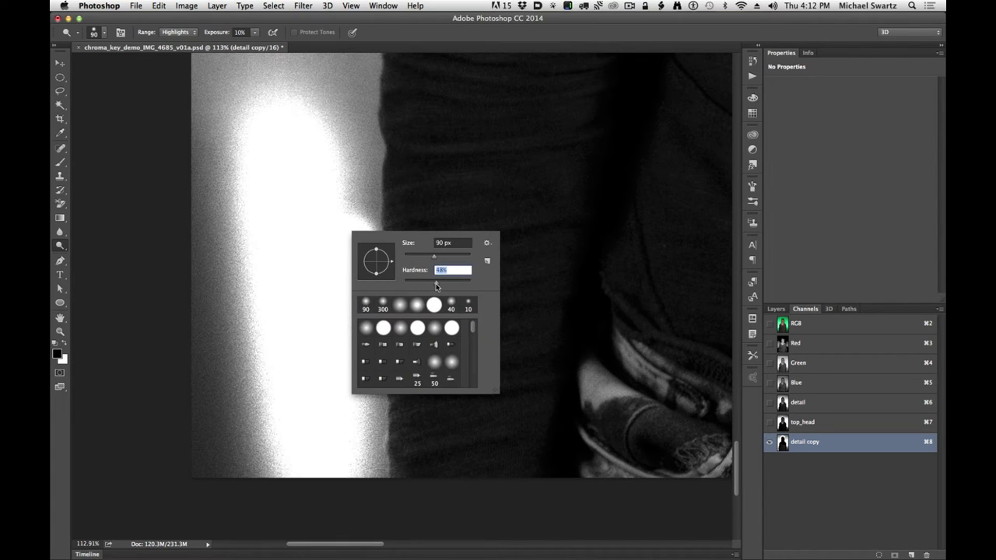
{"action": "left_click_drag", "start_coordinate": [435, 283], "coordinate": [436, 284]}
{"action": "left_click", "coordinate": [295, 198]}
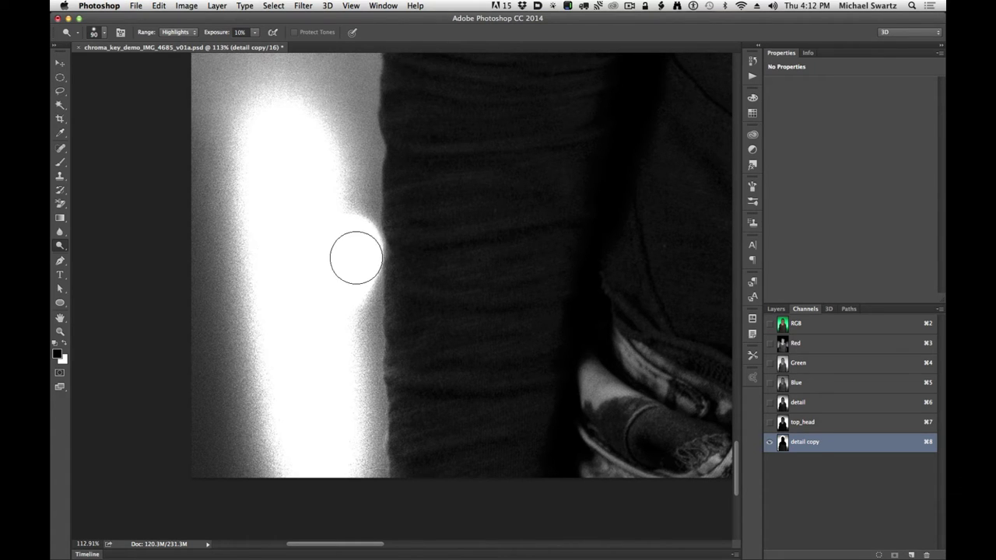
Dodge the background along the left forearm's outer edge to white, continuing down to the image's lower border.
{"action": "mouse_move", "coordinate": [355, 215]}
{"action": "left_mouse_down"}
{"action": "mouse_move", "coordinate": [355, 229]}
{"action": "mouse_move", "coordinate": [347, 86]}
{"action": "left_mouse_up"}
{"action": "scroll", "coordinate": [376, 273], "scroll_direction": "up", "scroll_amount": 5}
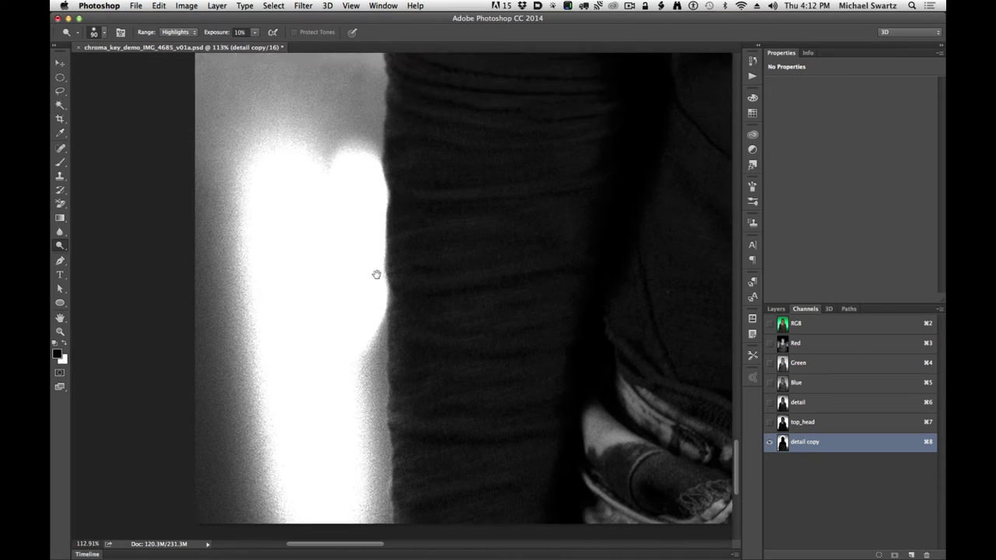
{"action": "left_click_drag", "start_coordinate": [374, 262], "coordinate": [379, 119]}
{"action": "left_click_drag", "start_coordinate": [359, 375], "coordinate": [356, 171]}
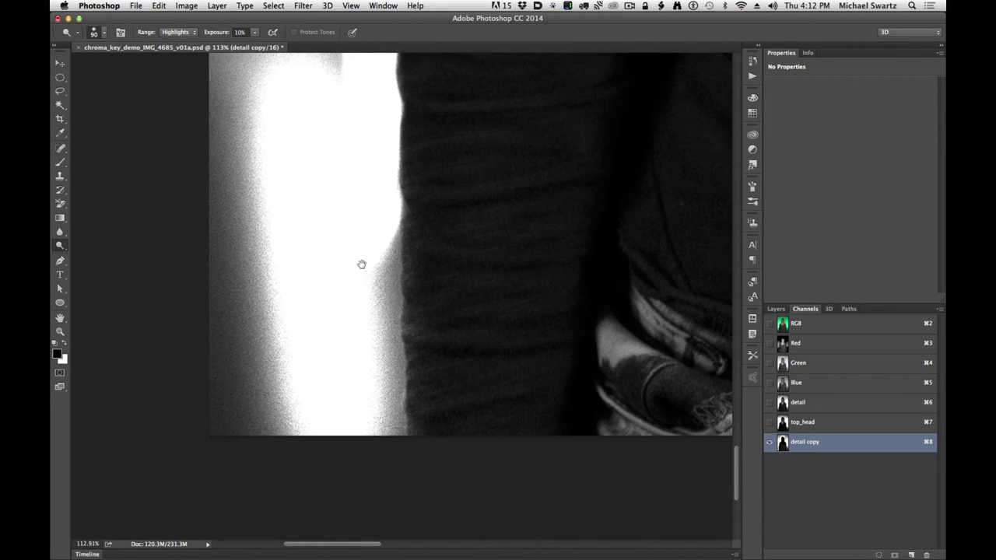
{"action": "mouse_move", "coordinate": [372, 311]}
{"action": "left_mouse_down"}
{"action": "mouse_move", "coordinate": [373, 269]}
{"action": "mouse_move", "coordinate": [376, 407]}
{"action": "left_mouse_up"}
{"action": "scroll", "coordinate": [374, 266], "scroll_direction": "down", "scroll_amount": 3}
{"action": "scroll", "coordinate": [374, 265], "scroll_direction": "down", "scroll_amount": 2}
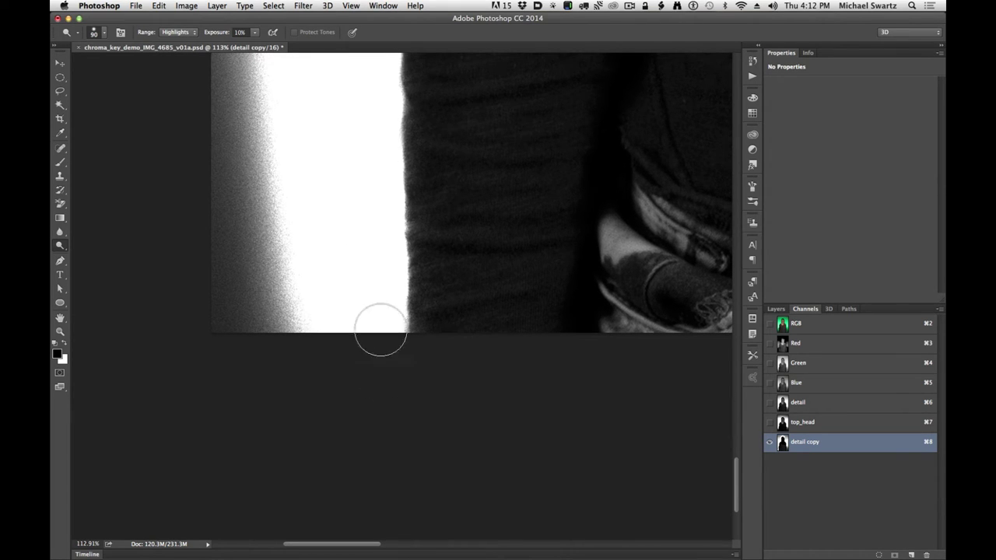
Dodge the background to white along the outer edge of the opposite forearm, starting at the image's lower border.
{"action": "scroll", "coordinate": [513, 224], "scroll_direction": "right", "scroll_amount": 15}
{"action": "scroll", "coordinate": [594, 262], "scroll_direction": "up", "scroll_amount": 3}
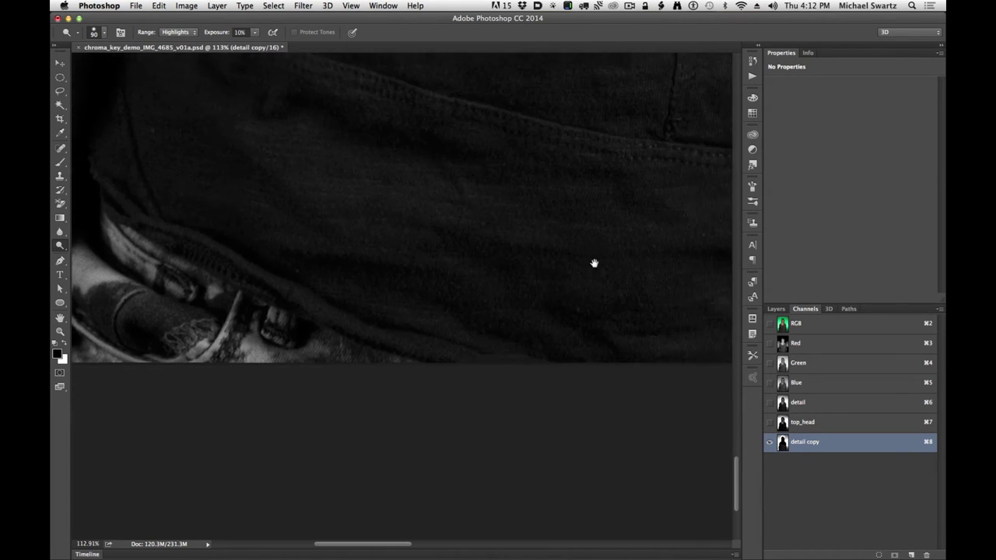
{"action": "scroll", "coordinate": [376, 242], "scroll_direction": "right", "scroll_amount": 10}
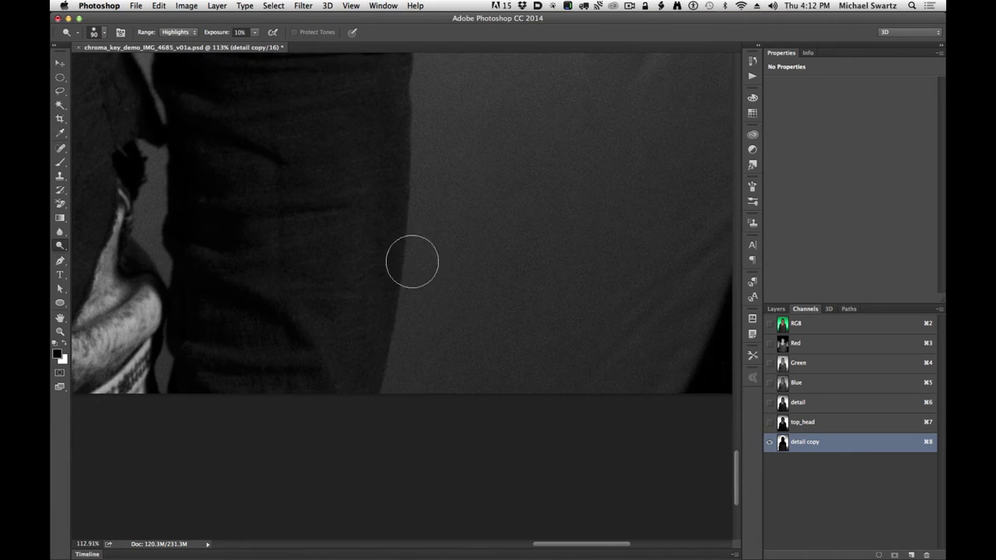
{"action": "left_click_drag", "start_coordinate": [435, 335], "coordinate": [416, 359]}
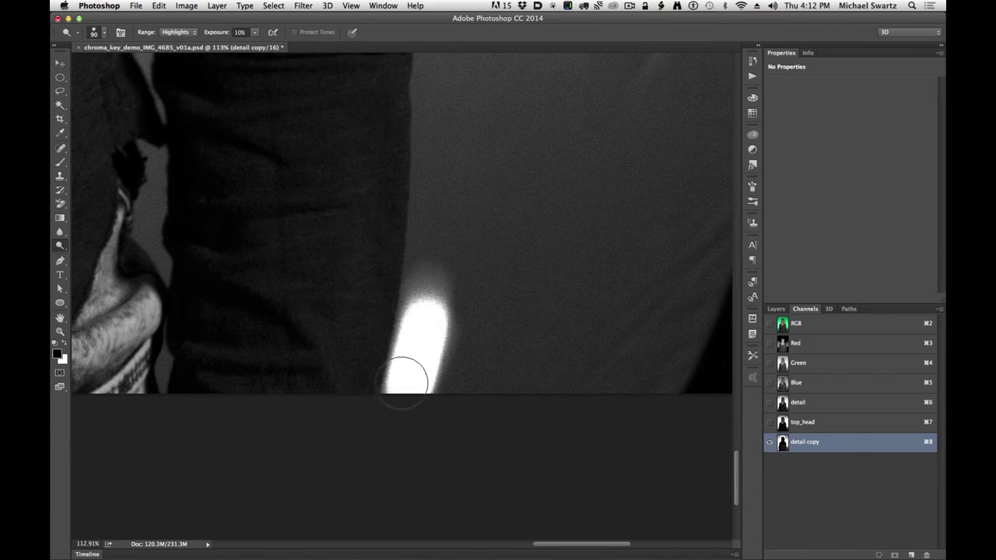
{"action": "mouse_move", "coordinate": [422, 306]}
{"action": "left_mouse_down"}
{"action": "mouse_move", "coordinate": [431, 222]}
{"action": "mouse_move", "coordinate": [462, 151]}
{"action": "mouse_move", "coordinate": [431, 343]}
{"action": "left_mouse_up"}
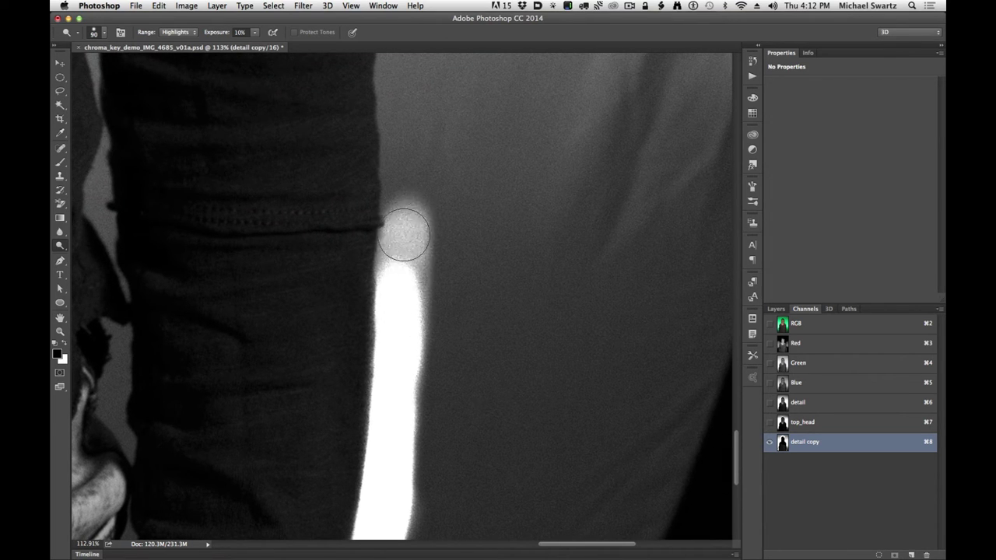
Continue dodging the white strip up along the right sleeve's outer edge, past the seam toward the upper arm.
{"action": "left_click", "coordinate": [411, 154]}
{"action": "mouse_move", "coordinate": [411, 154]}
{"action": "left_mouse_down"}
{"action": "mouse_move", "coordinate": [435, 231]}
{"action": "mouse_move", "coordinate": [432, 319]}
{"action": "left_mouse_up"}
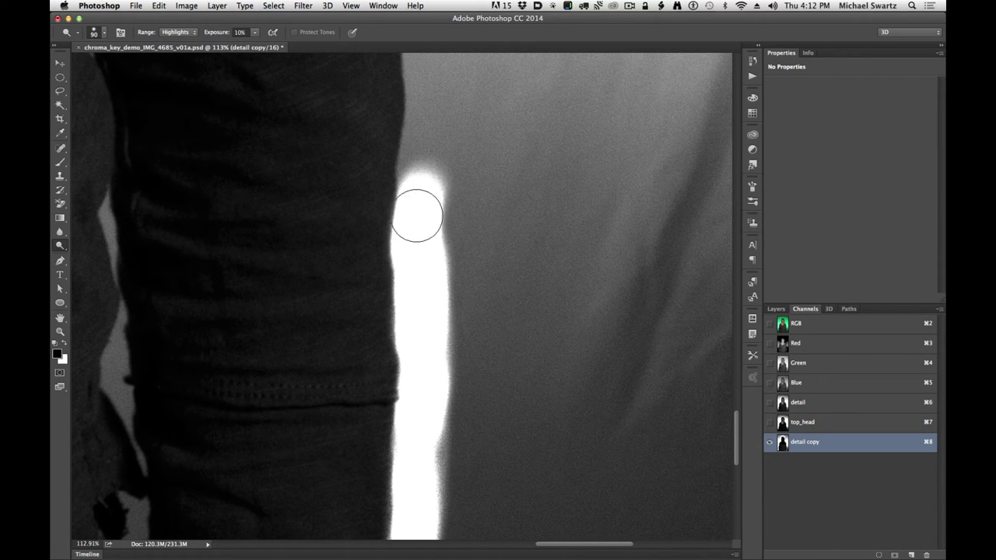
{"action": "mouse_move", "coordinate": [416, 216]}
{"action": "left_mouse_down"}
{"action": "mouse_move", "coordinate": [438, 105]}
{"action": "mouse_move", "coordinate": [483, 320]}
{"action": "left_mouse_up"}
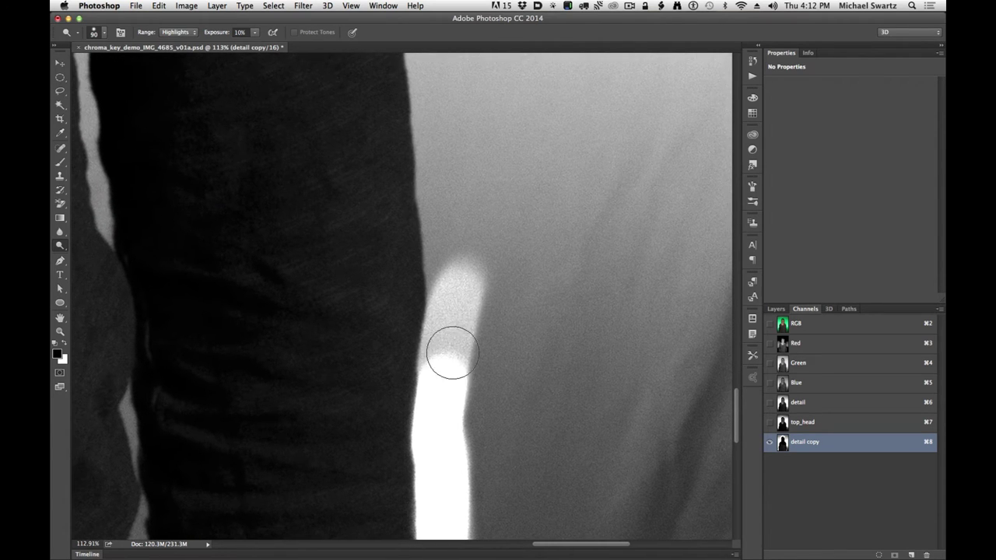
{"action": "mouse_move", "coordinate": [437, 174]}
{"action": "left_mouse_down"}
{"action": "mouse_move", "coordinate": [453, 253]}
{"action": "mouse_move", "coordinate": [438, 91]}
{"action": "left_mouse_up"}
{"action": "mouse_move", "coordinate": [479, 214]}
{"action": "left_mouse_down"}
{"action": "mouse_move", "coordinate": [496, 356]}
{"action": "mouse_move", "coordinate": [465, 336]}
{"action": "mouse_move", "coordinate": [447, 166]}
{"action": "mouse_move", "coordinate": [470, 161]}
{"action": "mouse_move", "coordinate": [511, 384]}
{"action": "mouse_move", "coordinate": [479, 415]}
{"action": "mouse_move", "coordinate": [524, 136]}
{"action": "mouse_move", "coordinate": [418, 237]}
{"action": "mouse_move", "coordinate": [502, 449]}
{"action": "mouse_move", "coordinate": [456, 335]}
{"action": "mouse_move", "coordinate": [453, 247]}
{"action": "mouse_move", "coordinate": [472, 222]}
{"action": "left_mouse_up"}
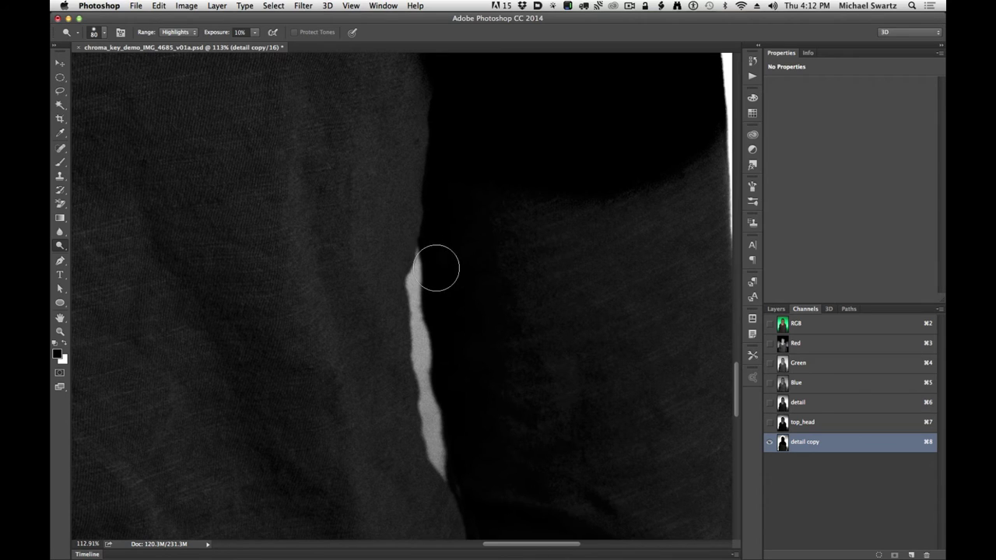
Dodge the background slivers between the torso and the right sleeve to white with a 45 px brush, down to the torn hem.
{"action": "left_click_drag", "start_coordinate": [415, 256], "coordinate": [439, 459]}
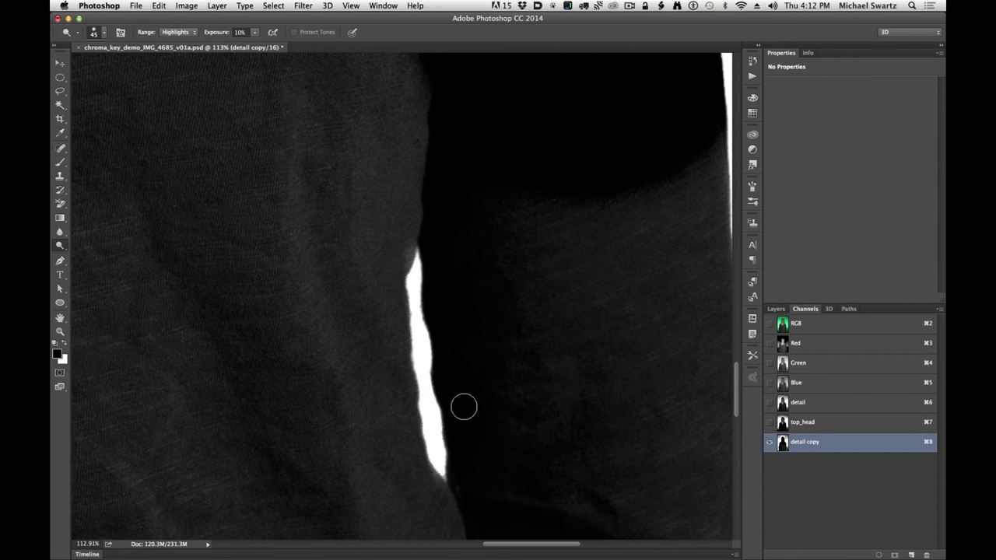
{"action": "left_click_drag", "start_coordinate": [516, 446], "coordinate": [498, 195]}
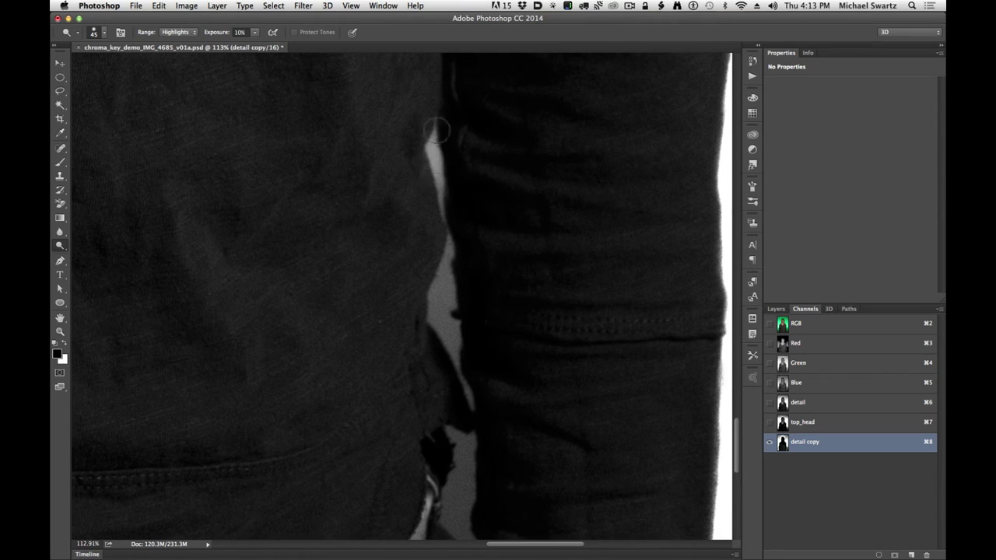
{"action": "mouse_move", "coordinate": [437, 130]}
{"action": "left_mouse_down"}
{"action": "mouse_move", "coordinate": [449, 305]}
{"action": "mouse_move", "coordinate": [432, 272]}
{"action": "mouse_move", "coordinate": [469, 400]}
{"action": "left_mouse_up"}
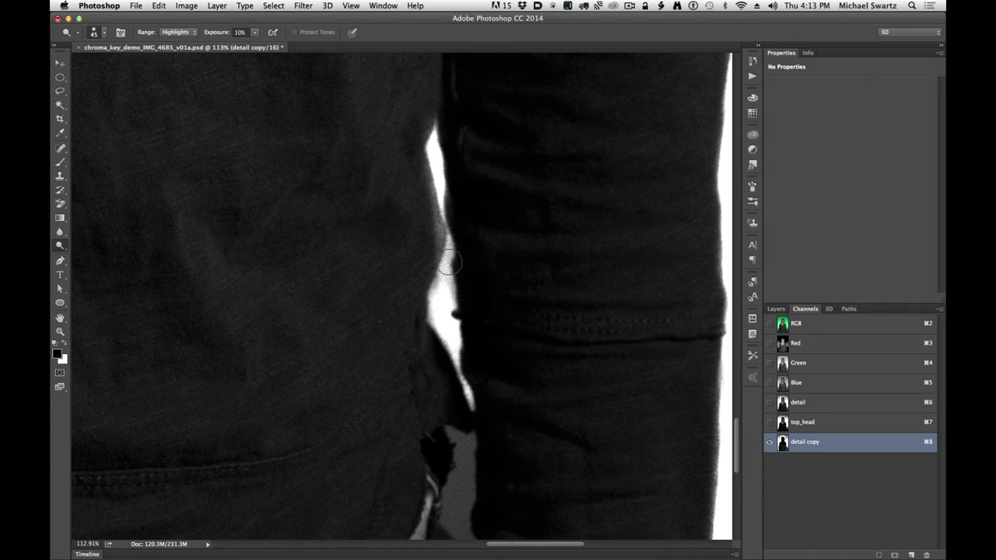
{"action": "left_click_drag", "start_coordinate": [449, 263], "coordinate": [450, 246]}
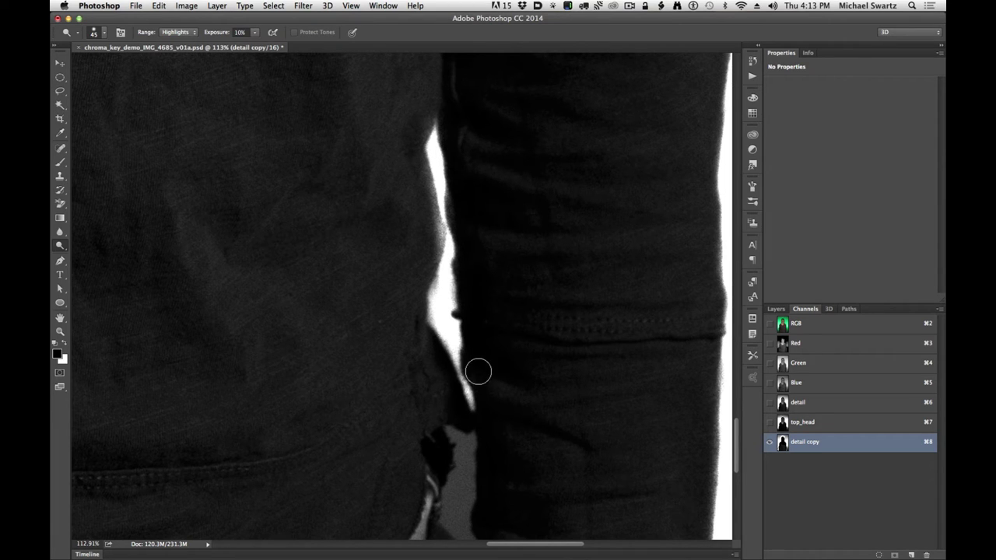
Dodge the remaining gaps between the jeans and the right sleeve to white, from the torn hem to the image's lower border.
{"action": "scroll", "coordinate": [479, 431], "scroll_direction": "down", "scroll_amount": 5}
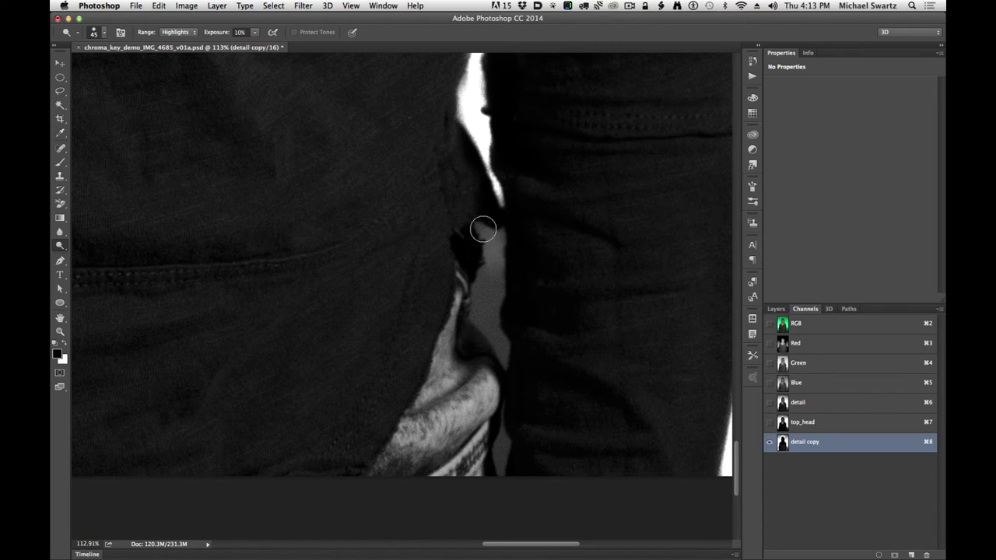
{"action": "left_click_drag", "start_coordinate": [497, 233], "coordinate": [486, 306]}
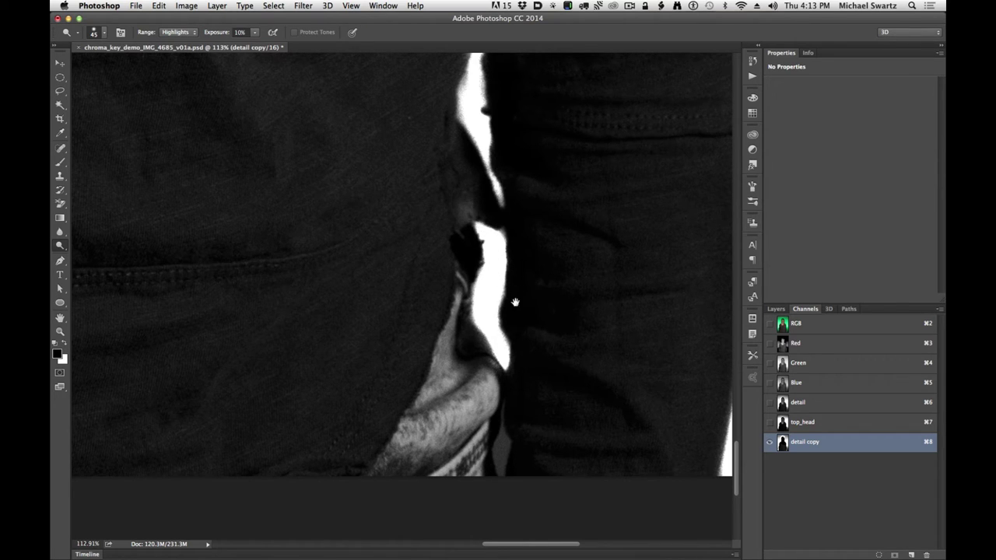
{"action": "scroll", "coordinate": [515, 302], "scroll_direction": "down", "scroll_amount": 5}
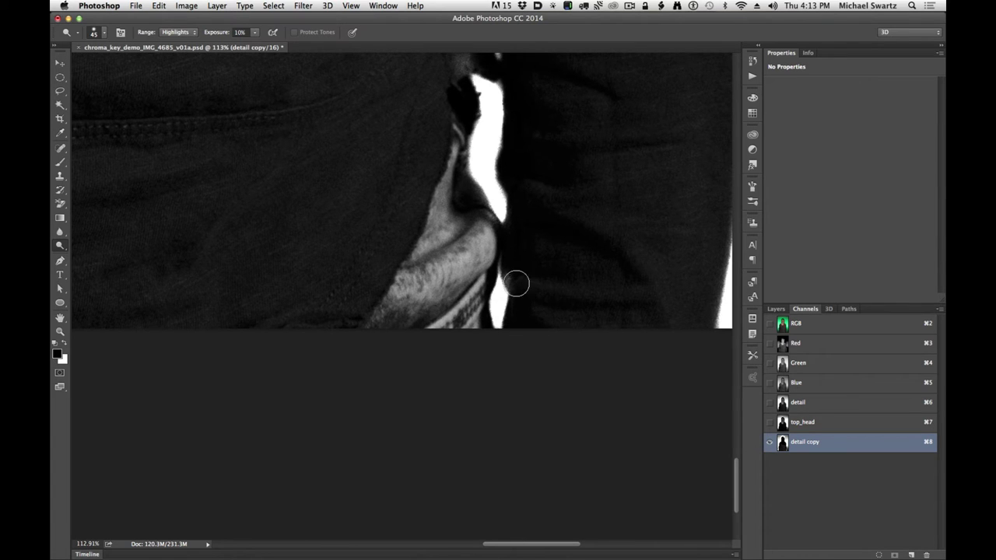
Burn the left sleeve solid black with the 300 px Burn brush set to Shadows at 100% exposure, from the forearm upward.
{"action": "left_click_drag", "start_coordinate": [375, 230], "coordinate": [466, 298]}
{"action": "left_click_drag", "start_coordinate": [234, 365], "coordinate": [562, 333]}
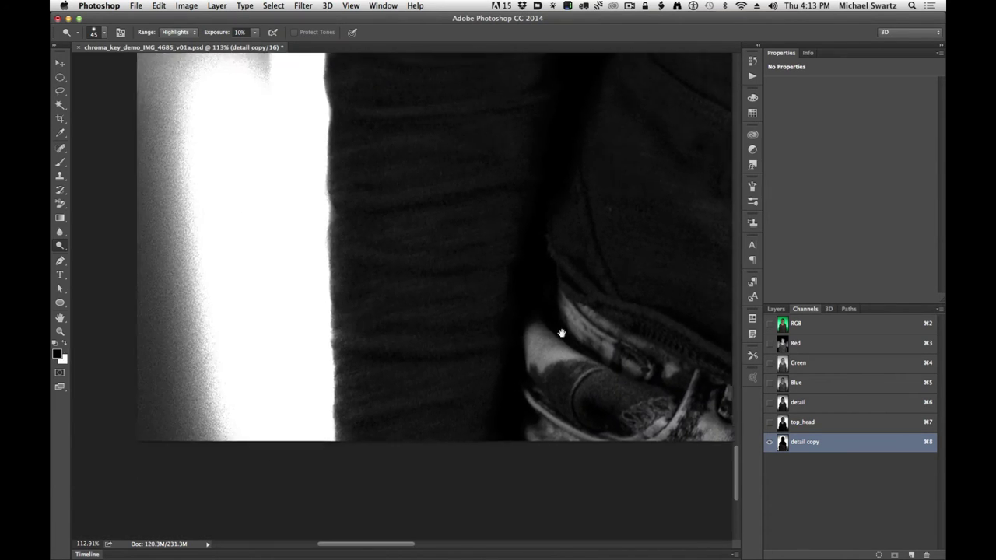
{"action": "mouse_move", "coordinate": [416, 328]}
{"action": "left_mouse_down"}
{"action": "mouse_move", "coordinate": [327, 340]}
{"action": "mouse_move", "coordinate": [204, 385]}
{"action": "left_mouse_up"}
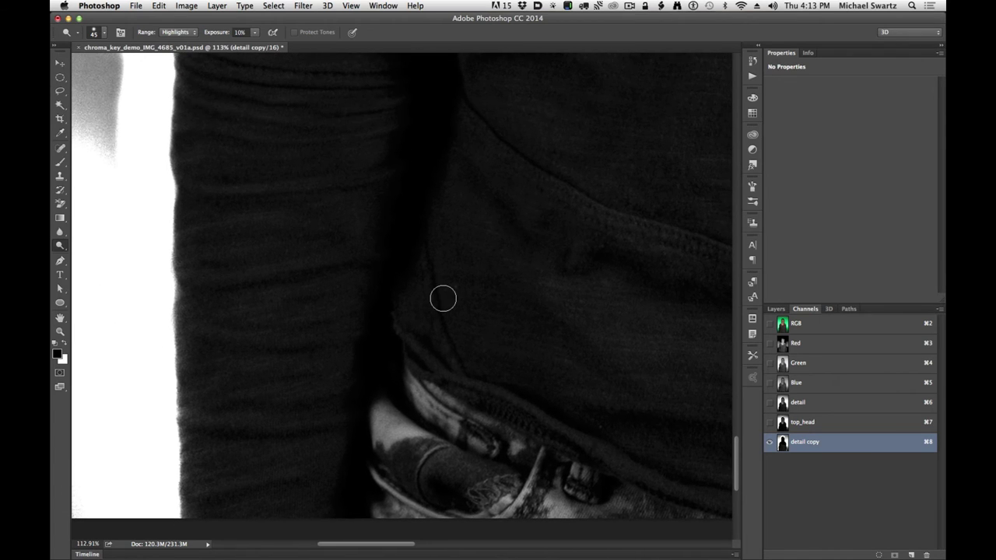
{"action": "key", "text": "shift+o"}
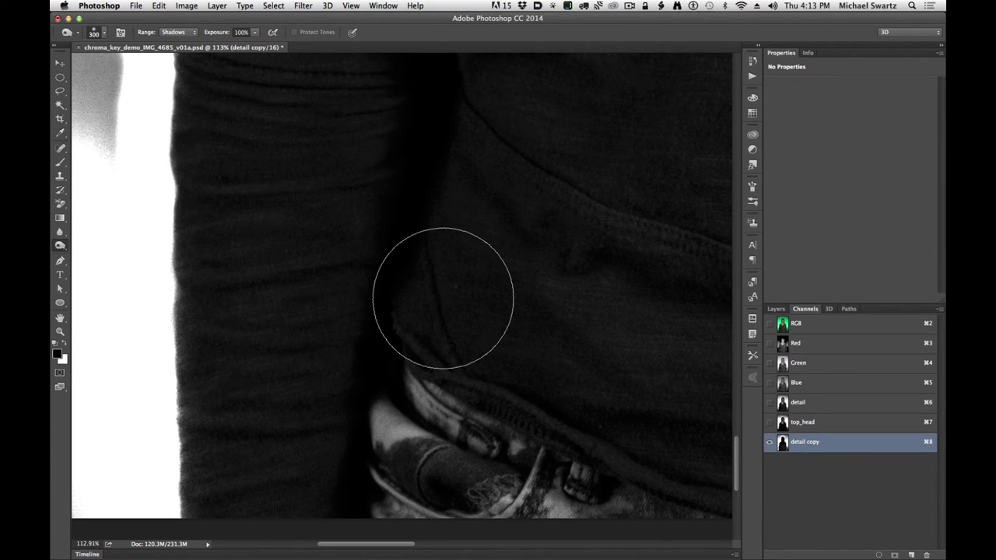
{"action": "left_click_drag", "start_coordinate": [520, 340], "coordinate": [433, 295]}
{"action": "mouse_move", "coordinate": [408, 334]}
{"action": "left_mouse_down"}
{"action": "mouse_move", "coordinate": [360, 272]}
{"action": "mouse_move", "coordinate": [361, 345]}
{"action": "mouse_move", "coordinate": [516, 301]}
{"action": "left_mouse_up"}
{"action": "mouse_move", "coordinate": [516, 374]}
{"action": "left_mouse_down"}
{"action": "mouse_move", "coordinate": [480, 325]}
{"action": "mouse_move", "coordinate": [454, 373]}
{"action": "mouse_move", "coordinate": [441, 461]}
{"action": "mouse_move", "coordinate": [465, 191]}
{"action": "mouse_move", "coordinate": [440, 223]}
{"action": "mouse_move", "coordinate": [460, 236]}
{"action": "left_mouse_up"}
{"action": "mouse_move", "coordinate": [493, 306]}
{"action": "left_mouse_down"}
{"action": "mouse_move", "coordinate": [496, 501]}
{"action": "mouse_move", "coordinate": [445, 288]}
{"action": "mouse_move", "coordinate": [466, 189]}
{"action": "mouse_move", "coordinate": [482, 204]}
{"action": "mouse_move", "coordinate": [469, 466]}
{"action": "left_mouse_up"}
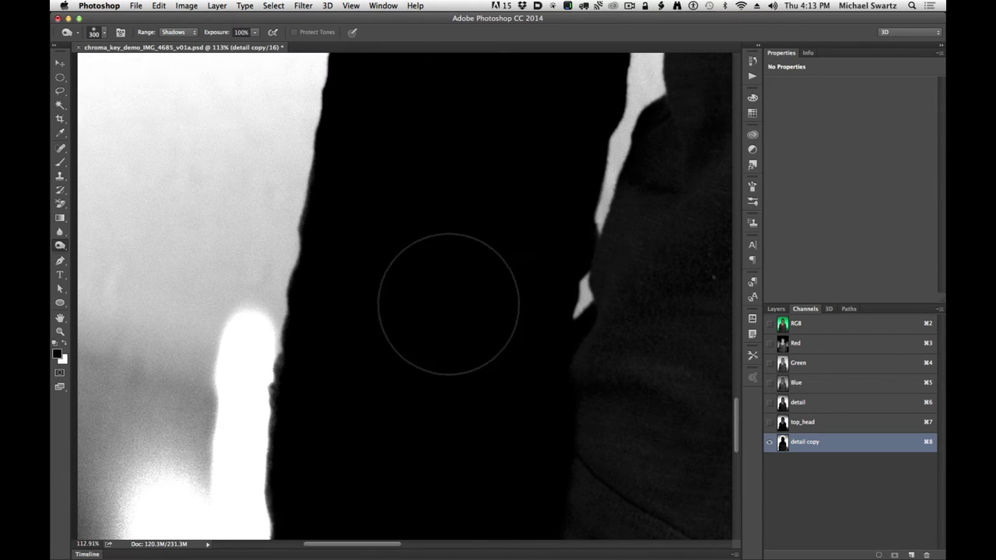
Dodge the background gaps between the left arm and the torso to white with the 45 px Highlights brush.
{"action": "mouse_move", "coordinate": [469, 382]}
{"action": "left_mouse_down"}
{"action": "mouse_move", "coordinate": [485, 366]}
{"action": "mouse_move", "coordinate": [493, 276]}
{"action": "mouse_move", "coordinate": [360, 366]}
{"action": "mouse_move", "coordinate": [317, 357]}
{"action": "left_mouse_up"}
{"action": "left_click_drag", "start_coordinate": [460, 300], "coordinate": [472, 252]}
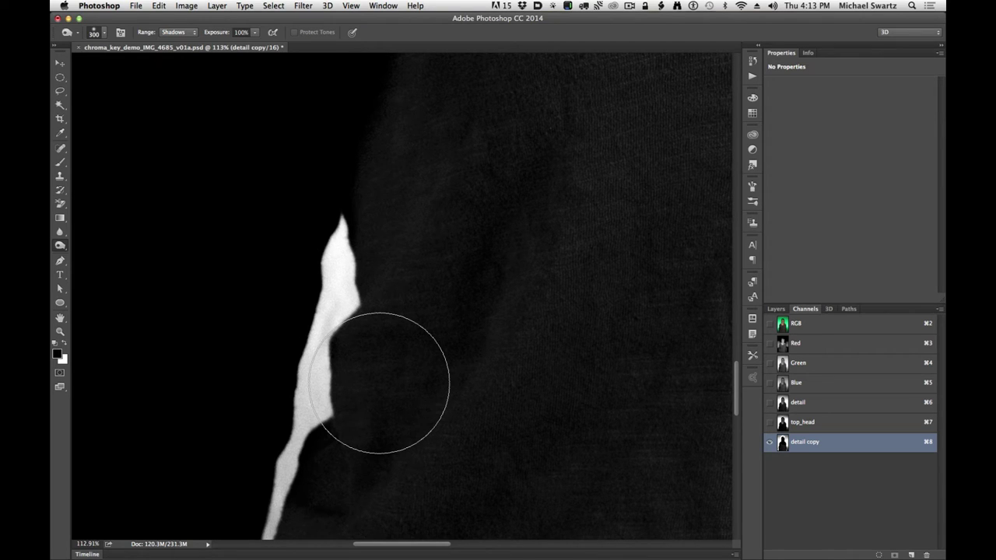
{"action": "key", "text": "shift+o"}
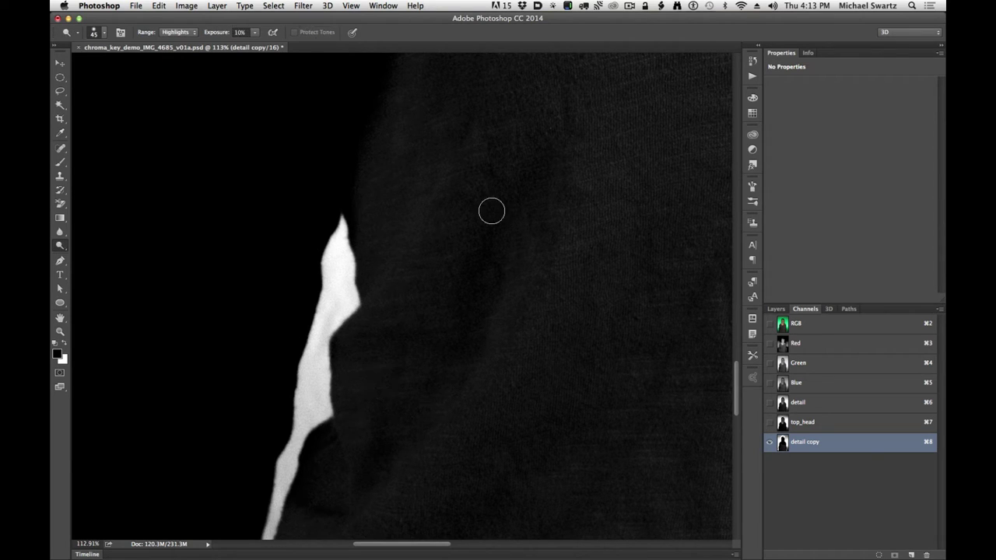
{"action": "mouse_move", "coordinate": [377, 266]}
{"action": "left_mouse_down"}
{"action": "mouse_move", "coordinate": [352, 313]}
{"action": "mouse_move", "coordinate": [322, 329]}
{"action": "mouse_move", "coordinate": [316, 380]}
{"action": "mouse_move", "coordinate": [404, 270]}
{"action": "left_mouse_up"}
{"action": "mouse_move", "coordinate": [396, 257]}
{"action": "left_mouse_down"}
{"action": "mouse_move", "coordinate": [397, 294]}
{"action": "mouse_move", "coordinate": [367, 350]}
{"action": "mouse_move", "coordinate": [405, 315]}
{"action": "left_mouse_up"}
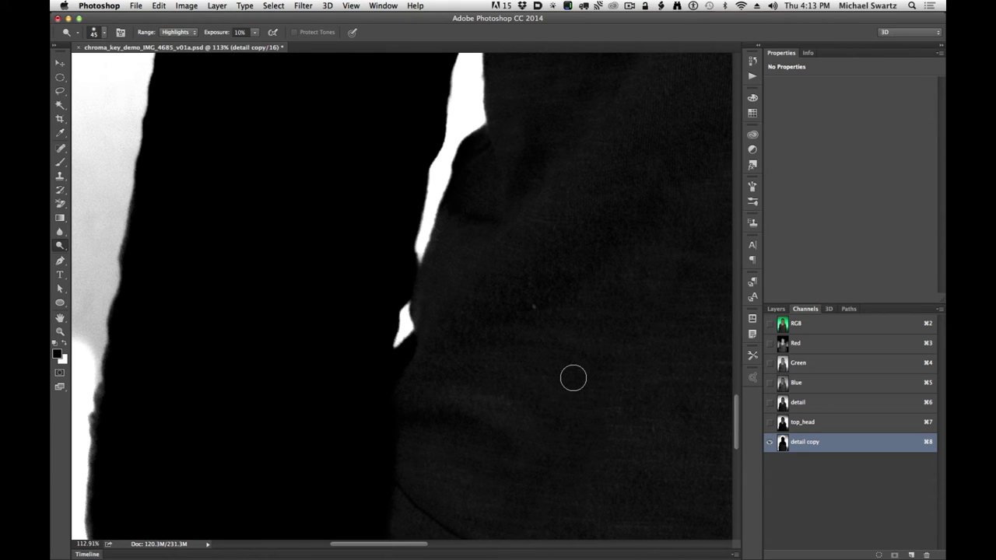
Burn the shirt beside and below the left arm gap to black with the 300 px Shadows brush at 100% exposure.
{"action": "key", "text": "shift+o"}
{"action": "mouse_move", "coordinate": [573, 377]}
{"action": "left_mouse_down"}
{"action": "mouse_move", "coordinate": [518, 296]}
{"action": "mouse_move", "coordinate": [568, 368]}
{"action": "mouse_move", "coordinate": [549, 210]}
{"action": "left_mouse_up"}
{"action": "mouse_move", "coordinate": [537, 327]}
{"action": "left_mouse_down"}
{"action": "mouse_move", "coordinate": [449, 322]}
{"action": "mouse_move", "coordinate": [658, 343]}
{"action": "left_mouse_up"}
{"action": "left_click_drag", "start_coordinate": [553, 267], "coordinate": [443, 514]}
{"action": "left_click_drag", "start_coordinate": [527, 282], "coordinate": [576, 142]}
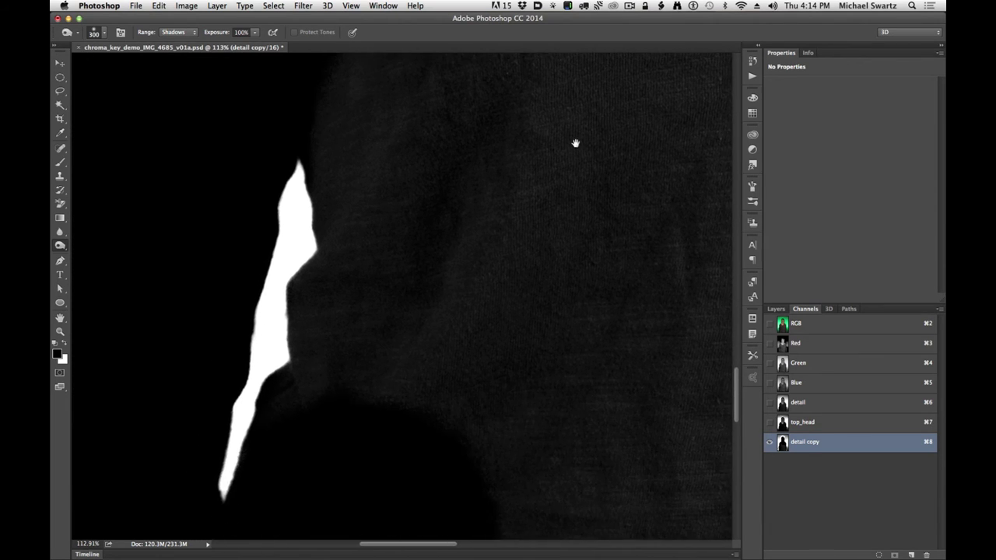
Burn the gray shirt area beside the arm gap on the image's left to solid black, using Shadows range at 100% exposure.
{"action": "mouse_move", "coordinate": [483, 373]}
{"action": "left_mouse_down"}
{"action": "mouse_move", "coordinate": [444, 415]}
{"action": "mouse_move", "coordinate": [429, 310]}
{"action": "mouse_move", "coordinate": [473, 189]}
{"action": "mouse_move", "coordinate": [491, 180]}
{"action": "mouse_move", "coordinate": [529, 321]}
{"action": "left_mouse_up"}
{"action": "mouse_move", "coordinate": [488, 251]}
{"action": "left_mouse_down"}
{"action": "mouse_move", "coordinate": [572, 362]}
{"action": "mouse_move", "coordinate": [574, 390]}
{"action": "mouse_move", "coordinate": [593, 366]}
{"action": "left_mouse_up"}
{"action": "key", "text": "super+minus"}
{"action": "key", "text": "super+minus"}
{"action": "key", "text": "super+minus"}
{"action": "key", "text": "super+minus"}
{"action": "key", "text": "super+minus"}
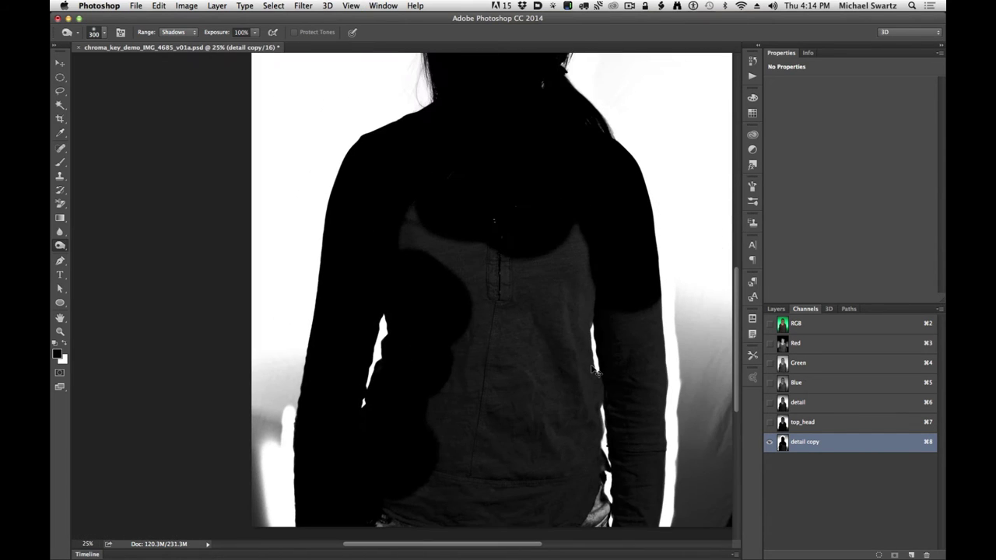
Burn the gray sleeve of the arm on the image's right to solid black down toward the cuff.
{"action": "mouse_move", "coordinate": [491, 223]}
{"action": "left_mouse_down"}
{"action": "mouse_move", "coordinate": [454, 275]}
{"action": "mouse_move", "coordinate": [425, 201]}
{"action": "mouse_move", "coordinate": [417, 259]}
{"action": "mouse_move", "coordinate": [483, 277]}
{"action": "mouse_move", "coordinate": [520, 258]}
{"action": "mouse_move", "coordinate": [622, 268]}
{"action": "left_mouse_up"}
{"action": "mouse_move", "coordinate": [634, 346]}
{"action": "left_mouse_down"}
{"action": "mouse_move", "coordinate": [552, 296]}
{"action": "mouse_move", "coordinate": [500, 242]}
{"action": "mouse_move", "coordinate": [569, 218]}
{"action": "left_mouse_up"}
{"action": "mouse_move", "coordinate": [568, 215]}
{"action": "left_mouse_down"}
{"action": "mouse_move", "coordinate": [551, 237]}
{"action": "mouse_move", "coordinate": [554, 178]}
{"action": "mouse_move", "coordinate": [536, 235]}
{"action": "left_mouse_up"}
{"action": "mouse_move", "coordinate": [532, 385]}
{"action": "left_mouse_down"}
{"action": "mouse_move", "coordinate": [561, 311]}
{"action": "mouse_move", "coordinate": [553, 389]}
{"action": "left_mouse_up"}
{"action": "mouse_move", "coordinate": [532, 356]}
{"action": "left_mouse_down"}
{"action": "mouse_move", "coordinate": [522, 178]}
{"action": "mouse_move", "coordinate": [551, 427]}
{"action": "left_mouse_up"}
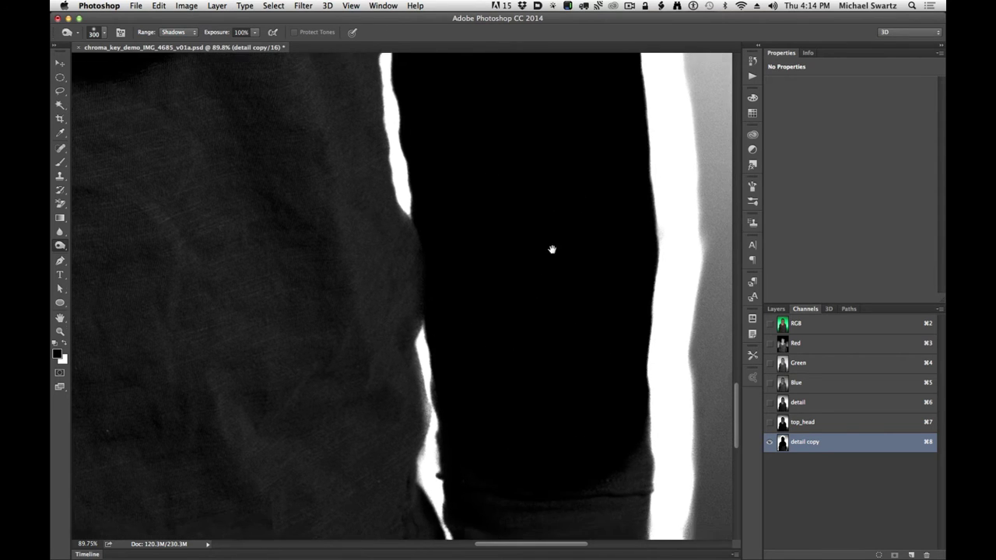
{"action": "left_click_drag", "start_coordinate": [551, 249], "coordinate": [552, 155]}
{"action": "mouse_move", "coordinate": [560, 224]}
{"action": "left_mouse_down"}
{"action": "mouse_move", "coordinate": [546, 334]}
{"action": "mouse_move", "coordinate": [555, 459]}
{"action": "left_mouse_up"}
{"action": "left_click_drag", "start_coordinate": [553, 394], "coordinate": [567, 134]}
Burn the gray shirt edge beside the arm gaps on the image's right to solid black.
{"action": "mouse_move", "coordinate": [560, 247]}
{"action": "left_mouse_down"}
{"action": "mouse_move", "coordinate": [541, 360]}
{"action": "mouse_move", "coordinate": [502, 423]}
{"action": "mouse_move", "coordinate": [365, 356]}
{"action": "mouse_move", "coordinate": [366, 296]}
{"action": "mouse_move", "coordinate": [343, 219]}
{"action": "mouse_move", "coordinate": [356, 222]}
{"action": "mouse_move", "coordinate": [345, 112]}
{"action": "left_mouse_up"}
{"action": "mouse_move", "coordinate": [407, 144]}
{"action": "left_mouse_down"}
{"action": "mouse_move", "coordinate": [488, 328]}
{"action": "mouse_move", "coordinate": [510, 358]}
{"action": "mouse_move", "coordinate": [497, 351]}
{"action": "mouse_move", "coordinate": [431, 208]}
{"action": "mouse_move", "coordinate": [428, 236]}
{"action": "mouse_move", "coordinate": [422, 168]}
{"action": "mouse_move", "coordinate": [435, 148]}
{"action": "mouse_move", "coordinate": [446, 221]}
{"action": "mouse_move", "coordinate": [414, 152]}
{"action": "mouse_move", "coordinate": [444, 253]}
{"action": "mouse_move", "coordinate": [449, 319]}
{"action": "left_mouse_up"}
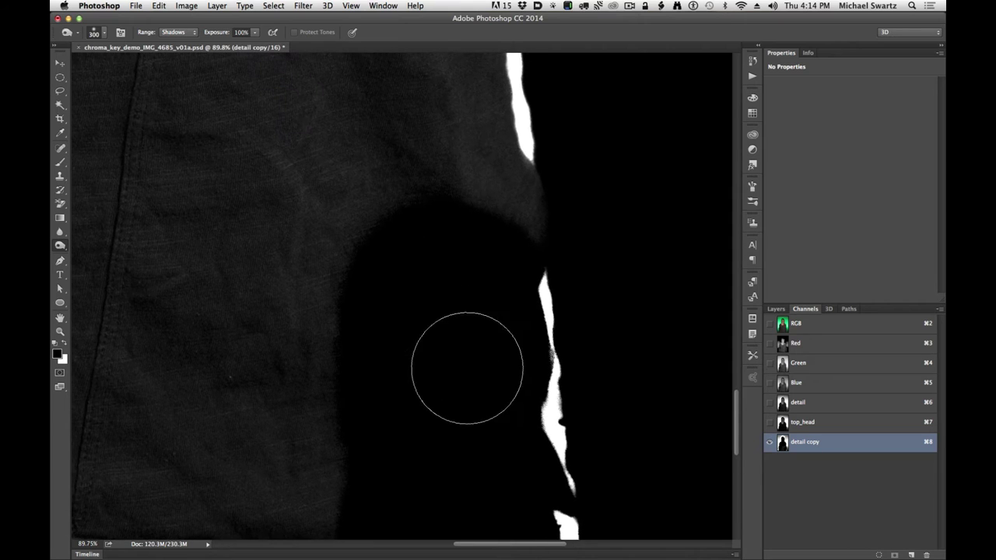
{"action": "mouse_move", "coordinate": [466, 366]}
{"action": "left_mouse_down"}
{"action": "mouse_move", "coordinate": [455, 337]}
{"action": "mouse_move", "coordinate": [457, 240]}
{"action": "mouse_move", "coordinate": [413, 210]}
{"action": "mouse_move", "coordinate": [431, 182]}
{"action": "mouse_move", "coordinate": [472, 406]}
{"action": "mouse_move", "coordinate": [451, 221]}
{"action": "mouse_move", "coordinate": [466, 334]}
{"action": "mouse_move", "coordinate": [452, 228]}
{"action": "mouse_move", "coordinate": [535, 109]}
{"action": "mouse_move", "coordinate": [521, 130]}
{"action": "mouse_move", "coordinate": [527, 154]}
{"action": "mouse_move", "coordinate": [391, 324]}
{"action": "mouse_move", "coordinate": [441, 123]}
{"action": "mouse_move", "coordinate": [395, 320]}
{"action": "mouse_move", "coordinate": [415, 328]}
{"action": "mouse_move", "coordinate": [471, 186]}
{"action": "left_mouse_up"}
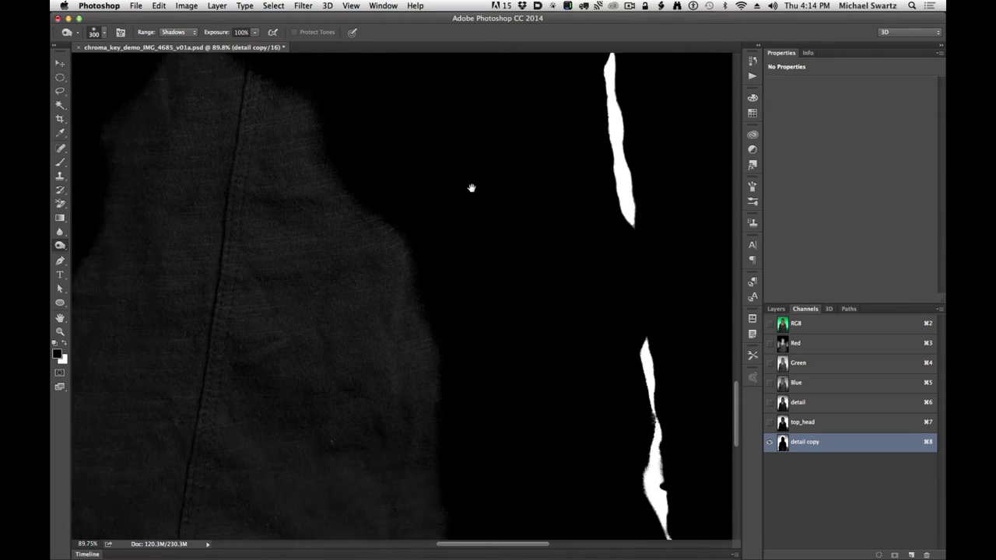
Paint the remaining gray areas and light specks inside the torso and lower hem solid black with the Brush at 100% opacity.
{"action": "key", "text": "super+minus"}
{"action": "key", "text": "super+minus"}
{"action": "key", "text": "super+minus"}
{"action": "key", "text": "super+minus"}
{"action": "key", "text": "super+minus"}
{"action": "key", "text": "super+minus"}
{"action": "key", "text": "super+minus"}
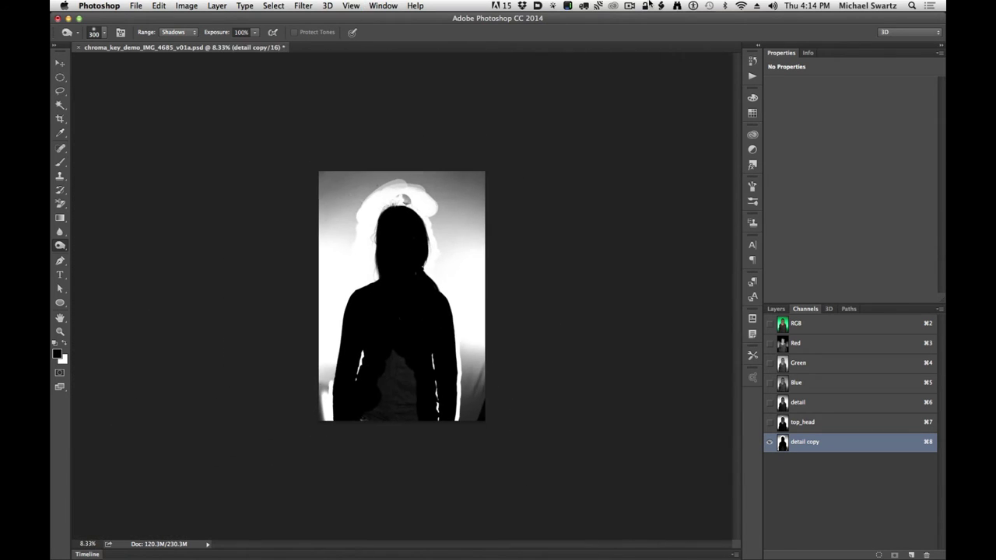
{"action": "key", "text": "super+plus"}
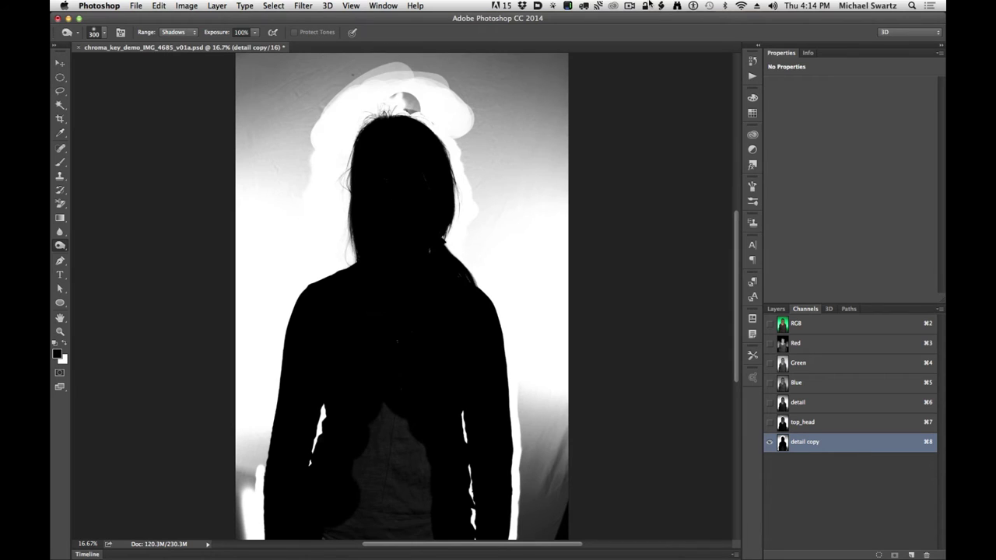
{"action": "key", "text": "super+plus"}
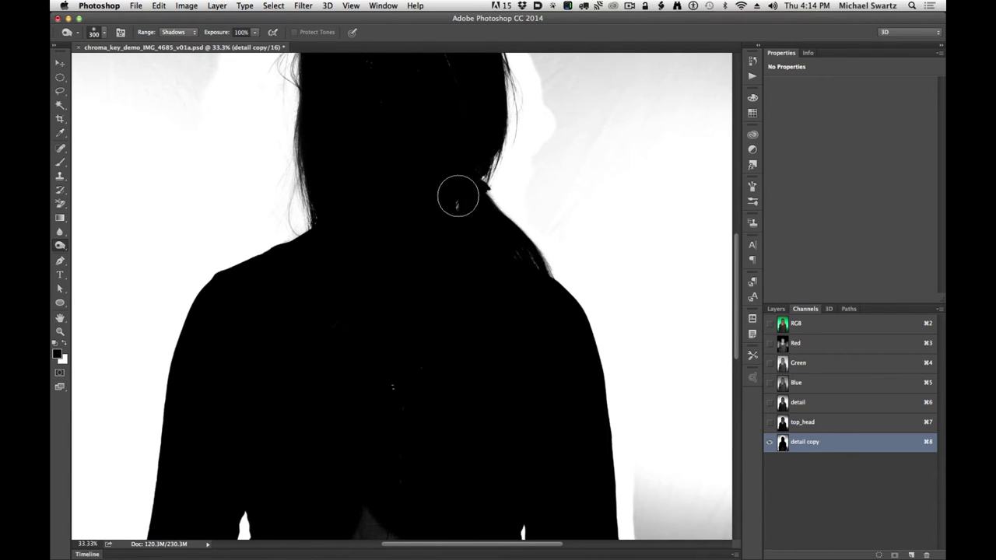
{"action": "key", "text": "b"}
{"action": "key", "text": "x"}
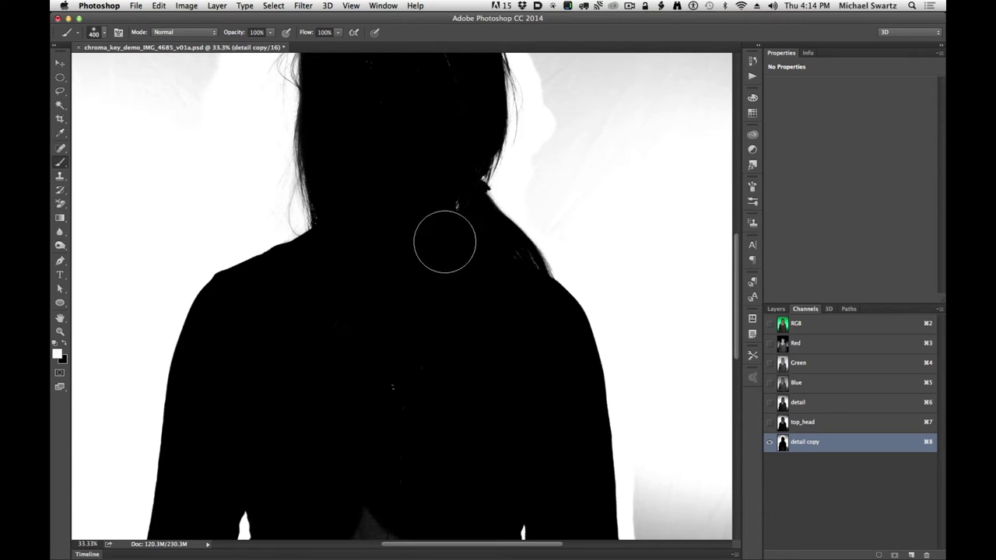
{"action": "key", "text": "x"}
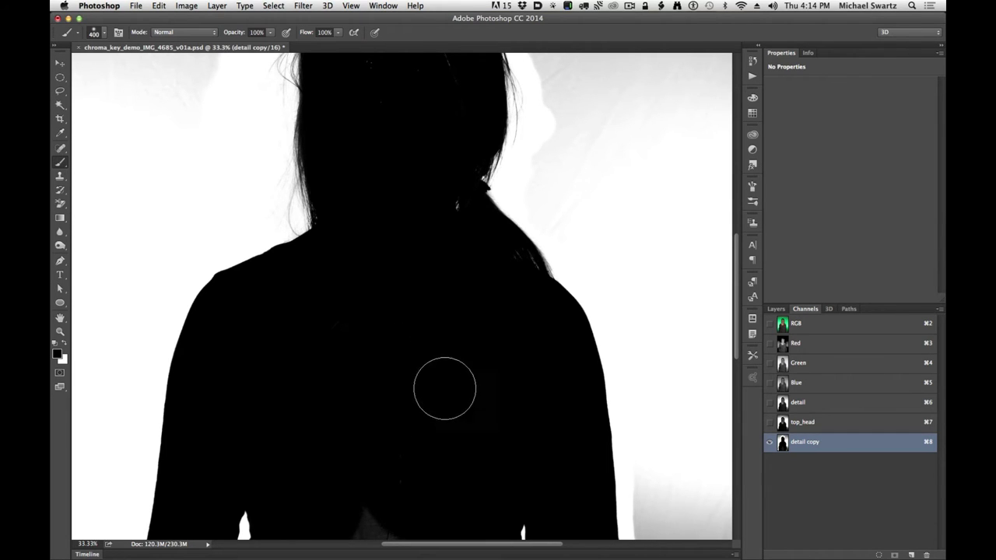
{"action": "mouse_move", "coordinate": [436, 373]}
{"action": "left_mouse_down"}
{"action": "mouse_move", "coordinate": [459, 209]}
{"action": "mouse_move", "coordinate": [482, 144]}
{"action": "left_mouse_up"}
{"action": "mouse_move", "coordinate": [445, 282]}
{"action": "left_mouse_down"}
{"action": "mouse_move", "coordinate": [385, 427]}
{"action": "mouse_move", "coordinate": [456, 362]}
{"action": "mouse_move", "coordinate": [514, 423]}
{"action": "mouse_move", "coordinate": [513, 474]}
{"action": "mouse_move", "coordinate": [499, 357]}
{"action": "mouse_move", "coordinate": [512, 207]}
{"action": "left_mouse_up"}
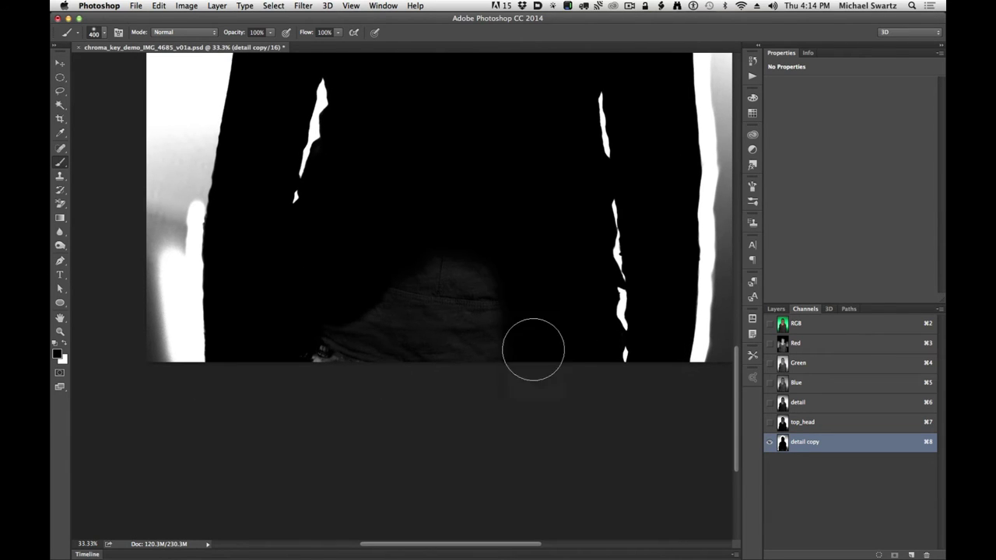
{"action": "mouse_move", "coordinate": [510, 352]}
{"action": "left_mouse_down"}
{"action": "mouse_move", "coordinate": [493, 266]}
{"action": "mouse_move", "coordinate": [463, 247]}
{"action": "mouse_move", "coordinate": [398, 342]}
{"action": "mouse_move", "coordinate": [340, 374]}
{"action": "left_mouse_up"}
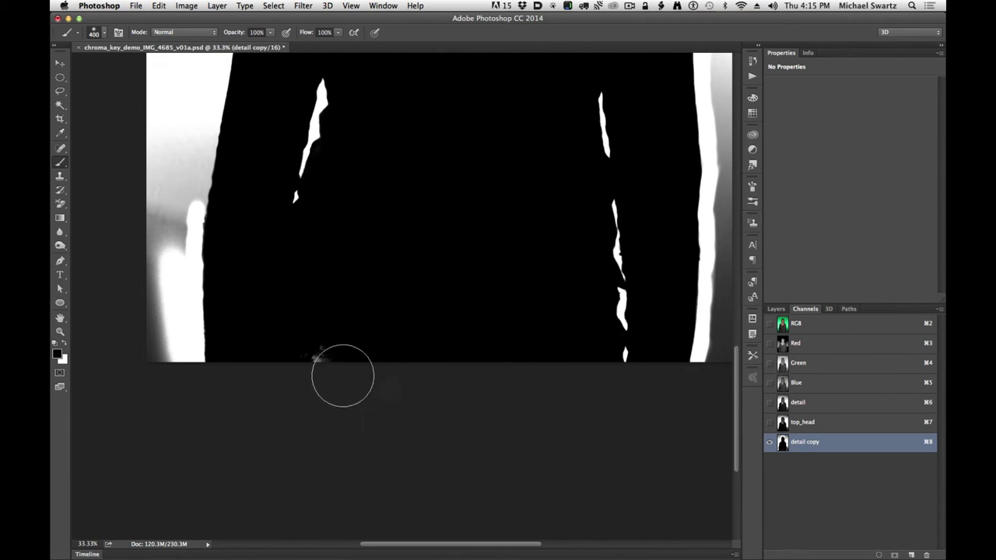
Paint out most of the gray patch above the head with white, reducing the brush to 20 px to work around the flyaway hairs.
{"action": "left_click_drag", "start_coordinate": [475, 135], "coordinate": [436, 394]}
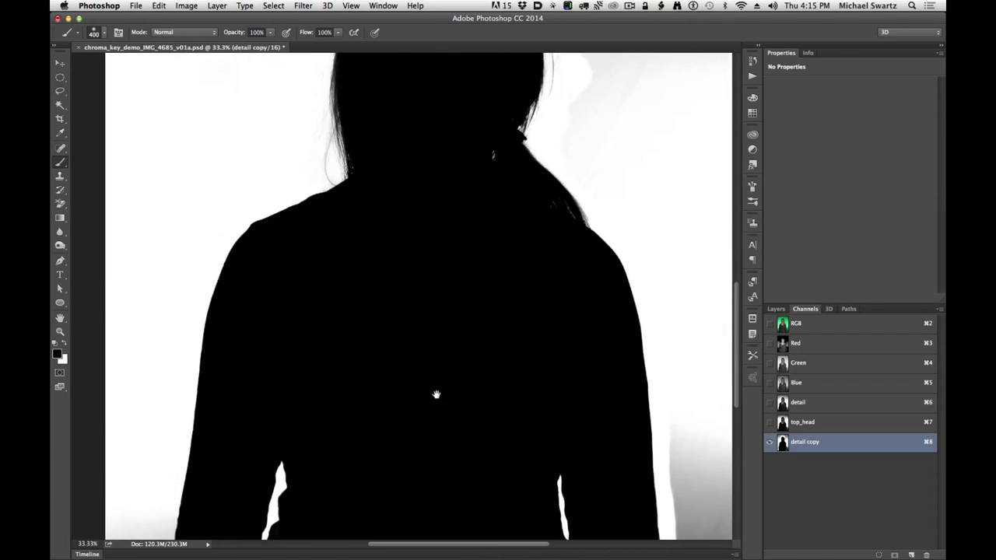
{"action": "left_click_drag", "start_coordinate": [449, 174], "coordinate": [450, 359]}
{"action": "mouse_move", "coordinate": [393, 208]}
{"action": "left_mouse_down"}
{"action": "mouse_move", "coordinate": [422, 295]}
{"action": "mouse_move", "coordinate": [480, 255]}
{"action": "mouse_move", "coordinate": [483, 226]}
{"action": "left_mouse_up"}
{"action": "left_click_drag", "start_coordinate": [459, 281], "coordinate": [462, 341]}
{"action": "left_click_drag", "start_coordinate": [443, 242], "coordinate": [433, 195]}
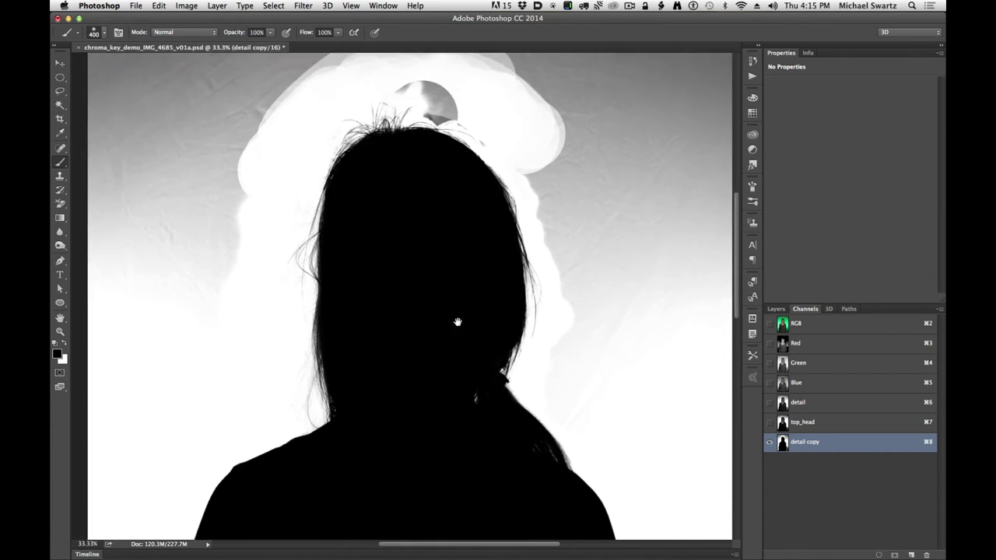
{"action": "left_click_drag", "start_coordinate": [458, 320], "coordinate": [465, 407]}
{"action": "left_click_drag", "start_coordinate": [418, 259], "coordinate": [482, 280]}
{"action": "left_click_drag", "start_coordinate": [512, 167], "coordinate": [519, 323]}
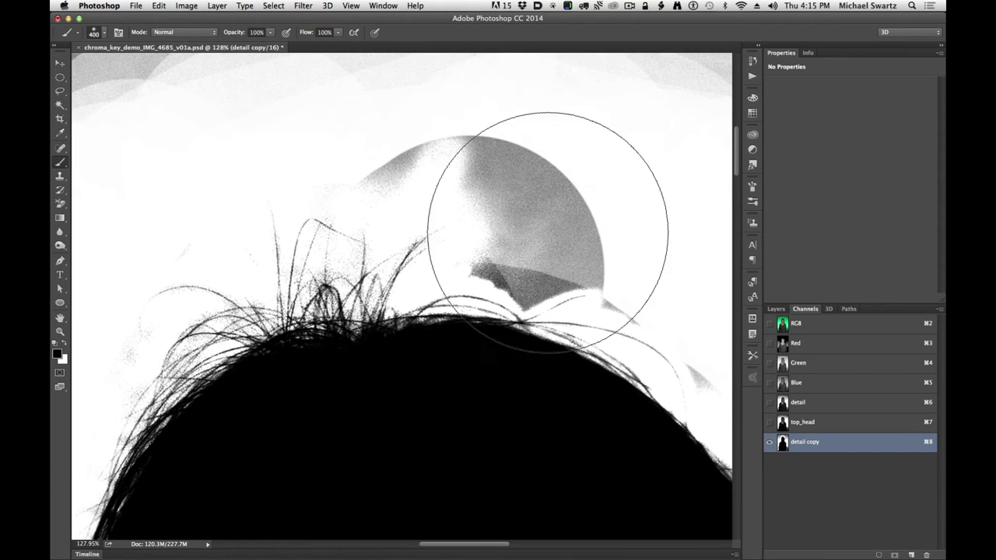
{"action": "key", "text": "bracketleft"}
{"action": "key", "text": "bracketleft"}
{"action": "key", "text": "bracketleft"}
{"action": "key", "text": "bracketleft"}
{"action": "key", "text": "bracketleft"}
{"action": "key", "text": "bracketleft"}
{"action": "key", "text": "bracketleft"}
{"action": "key", "text": "bracketleft"}
{"action": "key", "text": "bracketleft"}
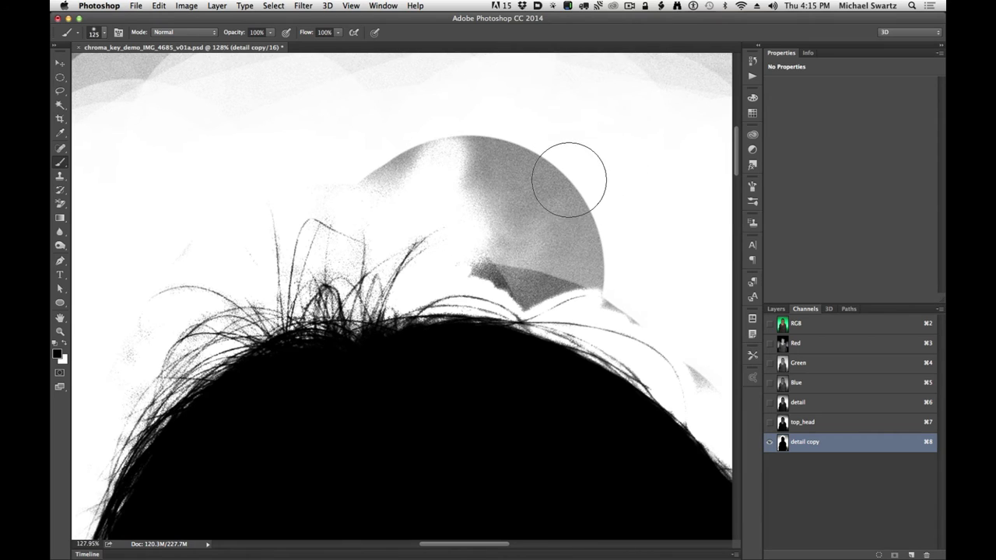
{"action": "key", "text": "bracketleft"}
{"action": "key", "text": "bracketleft"}
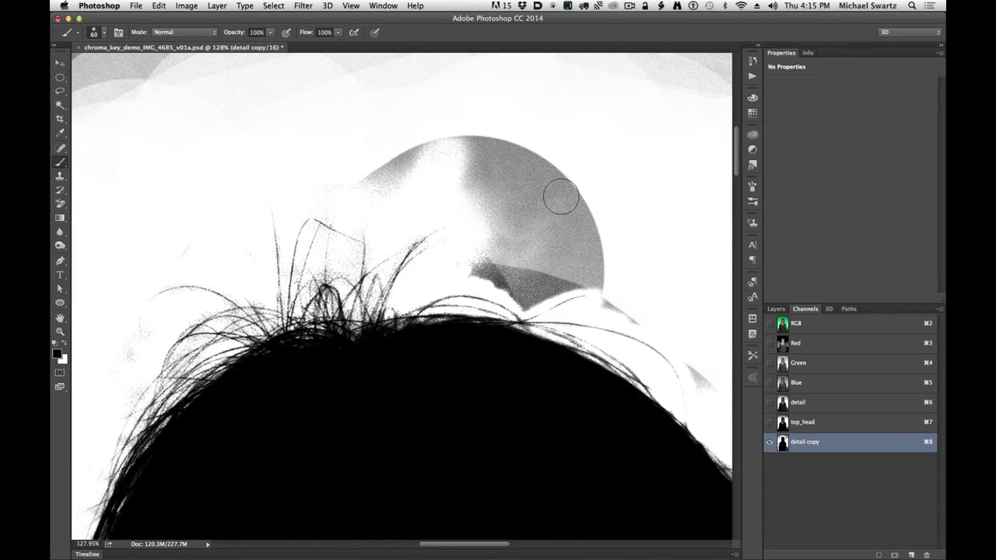
{"action": "key", "text": "x"}
{"action": "mouse_move", "coordinate": [525, 225]}
{"action": "left_mouse_down"}
{"action": "mouse_move", "coordinate": [546, 235]}
{"action": "mouse_move", "coordinate": [534, 224]}
{"action": "mouse_move", "coordinate": [471, 263]}
{"action": "mouse_move", "coordinate": [490, 253]}
{"action": "mouse_move", "coordinate": [494, 265]}
{"action": "mouse_move", "coordinate": [514, 252]}
{"action": "left_mouse_up"}
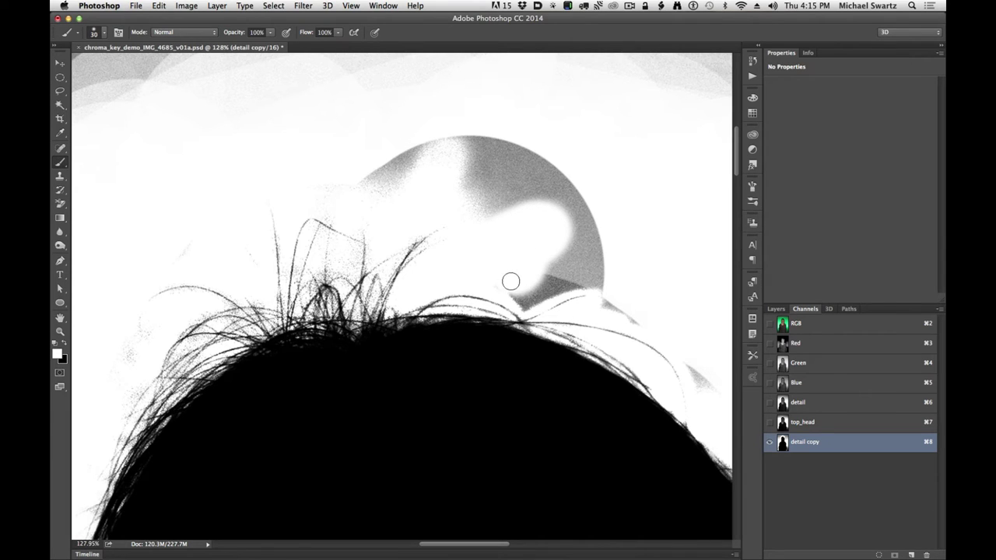
{"action": "mouse_move", "coordinate": [528, 303]}
{"action": "left_mouse_down"}
{"action": "mouse_move", "coordinate": [600, 275]}
{"action": "mouse_move", "coordinate": [593, 283]}
{"action": "left_mouse_up"}
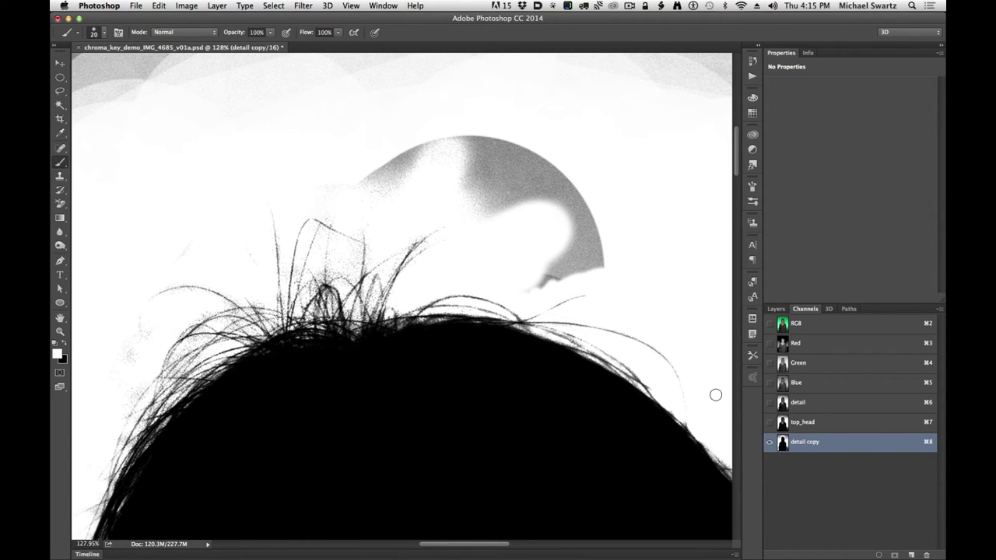
{"action": "mouse_move", "coordinate": [564, 268]}
{"action": "left_mouse_down"}
{"action": "mouse_move", "coordinate": [527, 286]}
{"action": "mouse_move", "coordinate": [597, 269]}
{"action": "mouse_move", "coordinate": [599, 247]}
{"action": "mouse_move", "coordinate": [579, 244]}
{"action": "mouse_move", "coordinate": [610, 233]}
{"action": "mouse_move", "coordinate": [617, 213]}
{"action": "mouse_move", "coordinate": [605, 203]}
{"action": "mouse_move", "coordinate": [547, 207]}
{"action": "mouse_move", "coordinate": [495, 221]}
{"action": "mouse_move", "coordinate": [566, 169]}
{"action": "left_mouse_up"}
Draw a lasso selection with 0 px feather just outside the figure's outline, going around both arms and the head and closing below the image.
{"action": "left_click_drag", "start_coordinate": [443, 344], "coordinate": [797, 304]}
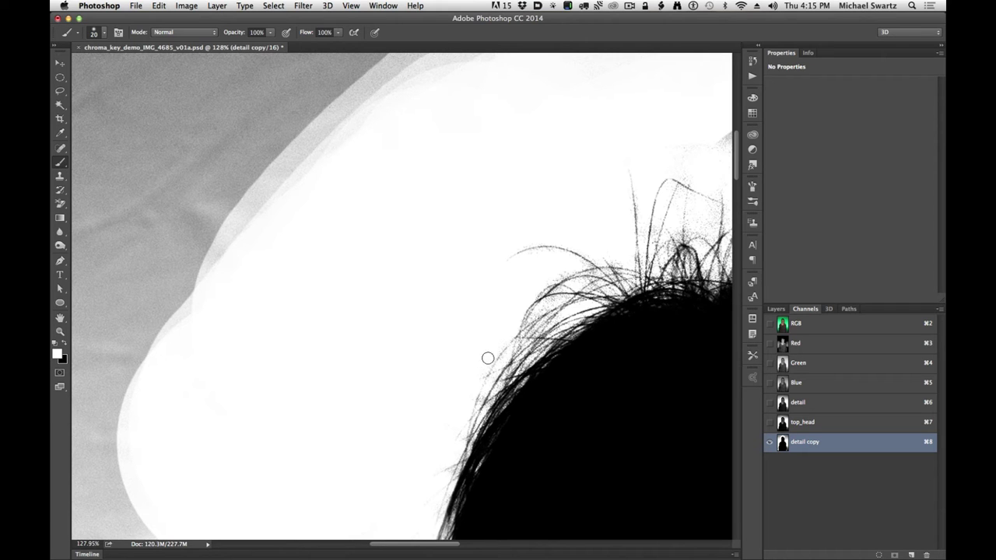
{"action": "scroll", "coordinate": [471, 308], "scroll_direction": "right", "scroll_amount": 10}
{"action": "scroll", "coordinate": [471, 308], "scroll_direction": "up", "scroll_amount": 6}
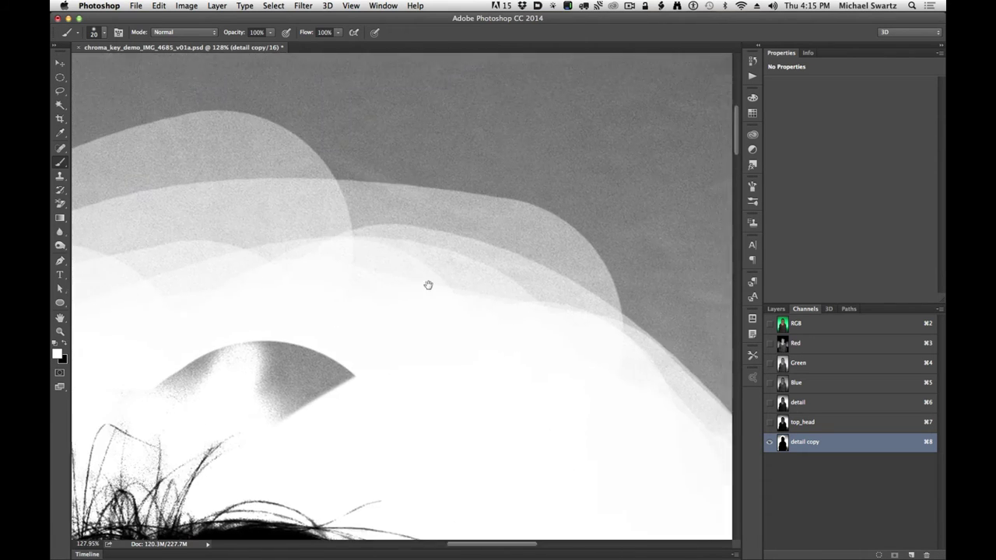
{"action": "key", "text": "super+minus"}
{"action": "key", "text": "super+minus"}
{"action": "key", "text": "super+minus"}
{"action": "key", "text": "super+minus"}
{"action": "key", "text": "super+minus"}
{"action": "key", "text": "super+minus"}
{"action": "key", "text": "super+minus"}
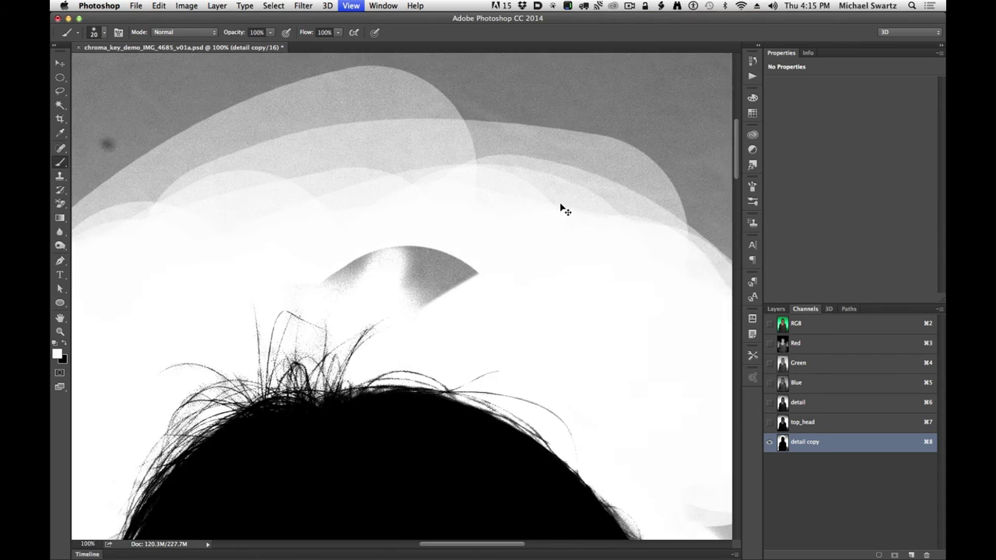
{"action": "key", "text": "super+plus"}
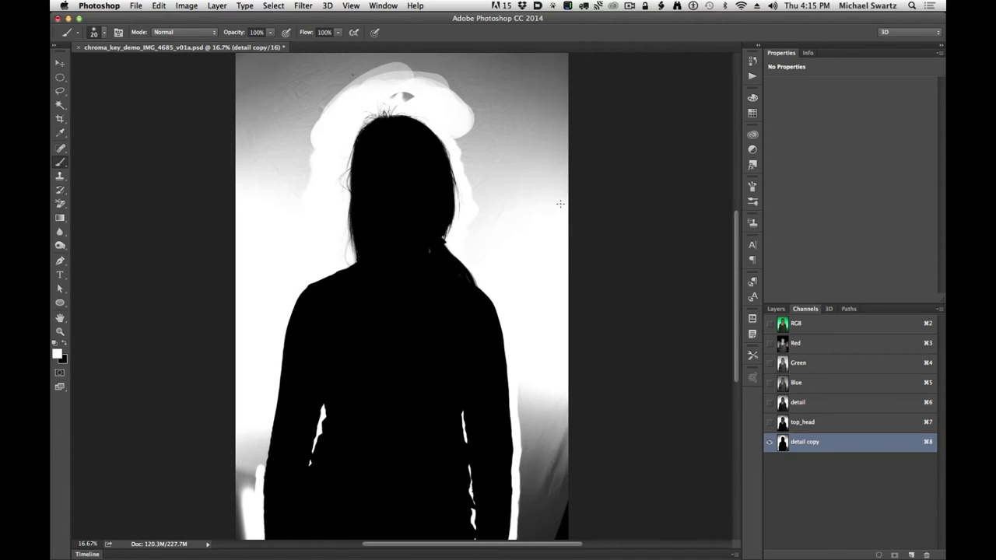
{"action": "key", "text": "l"}
{"action": "left_click_drag", "start_coordinate": [480, 390], "coordinate": [525, 284]}
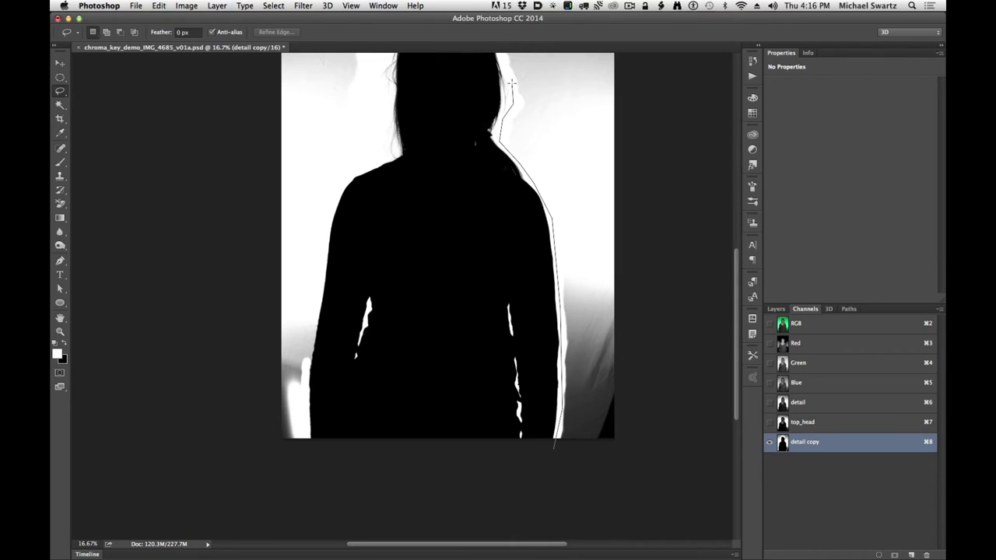
{"action": "mouse_move", "coordinate": [511, 81]}
{"action": "left_mouse_down"}
{"action": "mouse_move", "coordinate": [496, 34]}
{"action": "mouse_move", "coordinate": [506, 198]}
{"action": "left_mouse_up"}
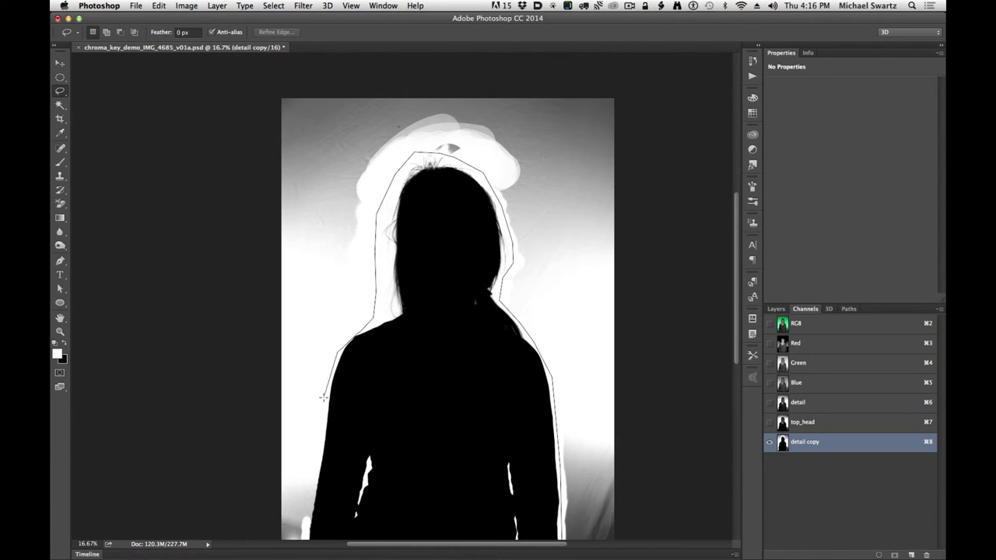
{"action": "mouse_move", "coordinate": [317, 490]}
{"action": "left_mouse_down"}
{"action": "mouse_move", "coordinate": [301, 558]}
{"action": "mouse_move", "coordinate": [291, 478]}
{"action": "mouse_move", "coordinate": [303, 380]}
{"action": "left_mouse_up"}
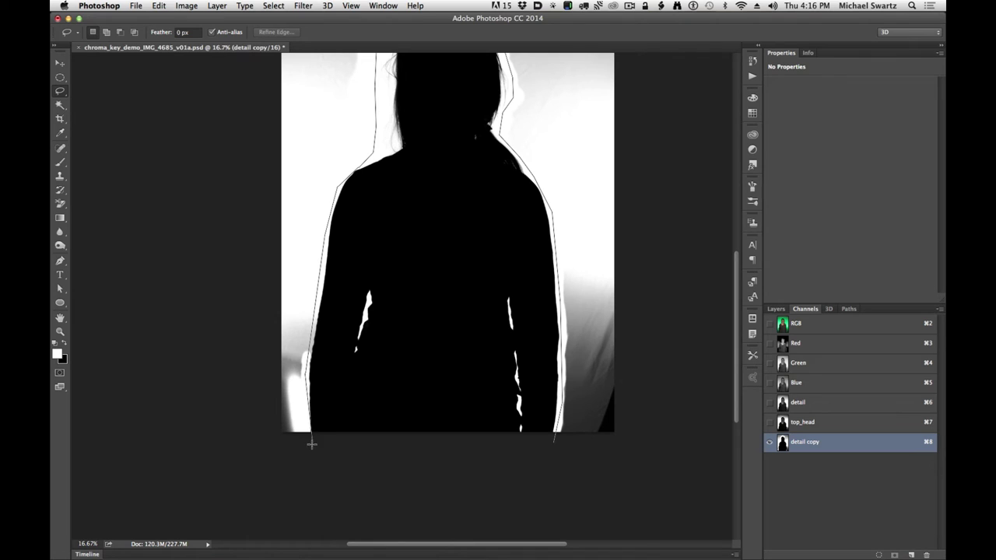
{"action": "left_click_drag", "start_coordinate": [301, 450], "coordinate": [302, 449]}
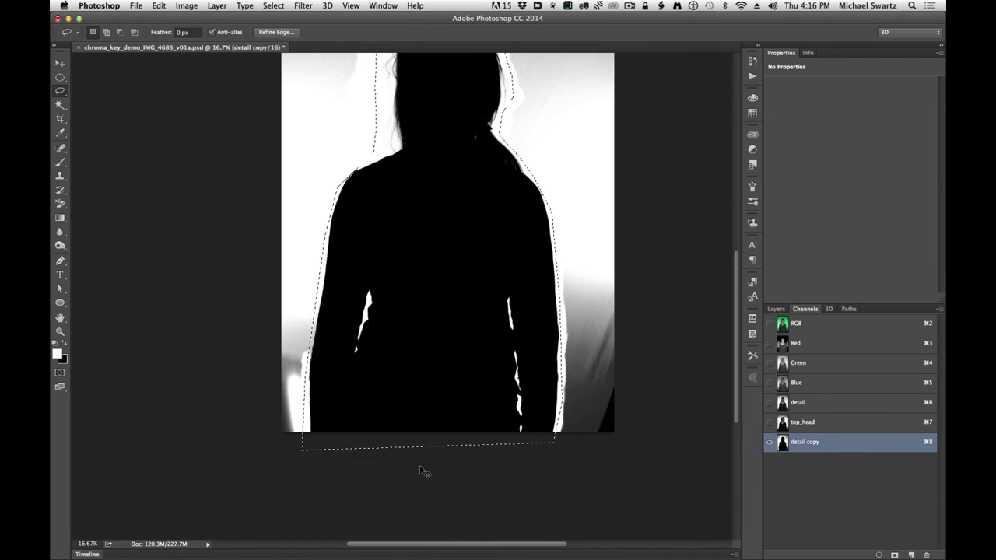
Invert the selection, fill the background outside the figure with white, and deselect.
{"action": "key", "text": "super+shift+i"}
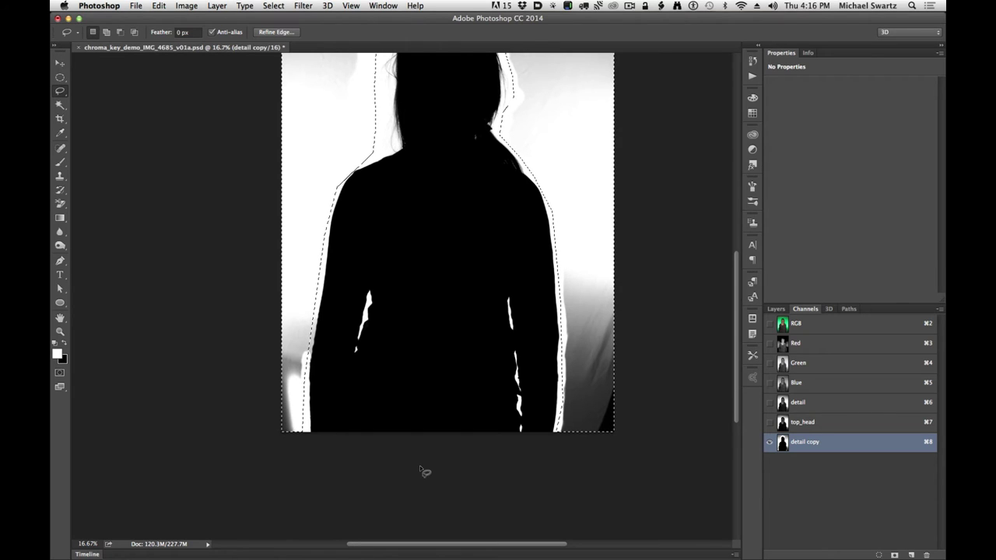
{"action": "key", "text": "alt"}
{"action": "key", "text": "alt+BackSpace"}
{"action": "key", "text": "super+d"}
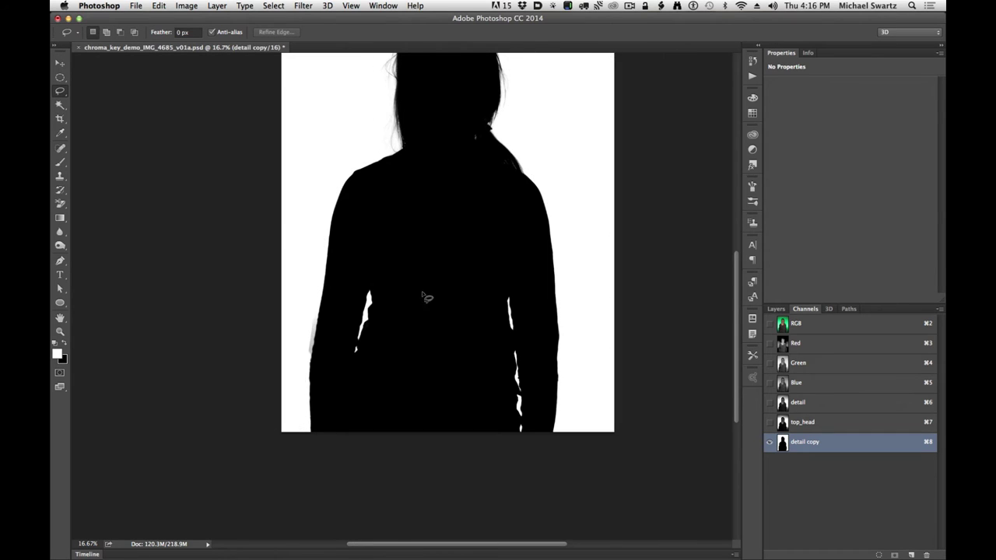
Examine the mask's edges around the hair, shoulder and arm on the image's left for leftover gray areas.
{"action": "key", "text": "super+space"}
{"action": "left_click_drag", "start_coordinate": [303, 337], "coordinate": [427, 333]}
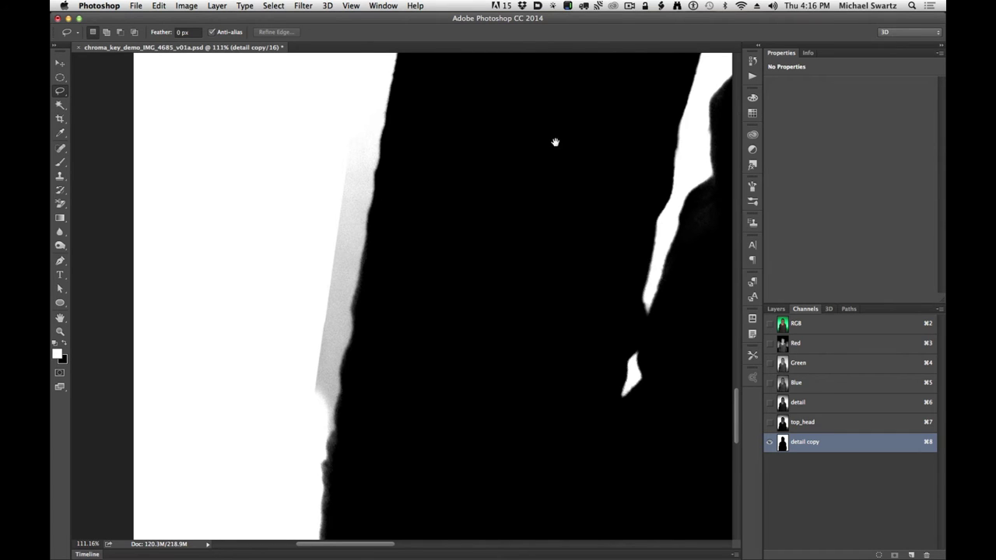
{"action": "mouse_move", "coordinate": [556, 142]}
{"action": "left_mouse_down"}
{"action": "mouse_move", "coordinate": [480, 331]}
{"action": "mouse_move", "coordinate": [547, 143]}
{"action": "left_mouse_up"}
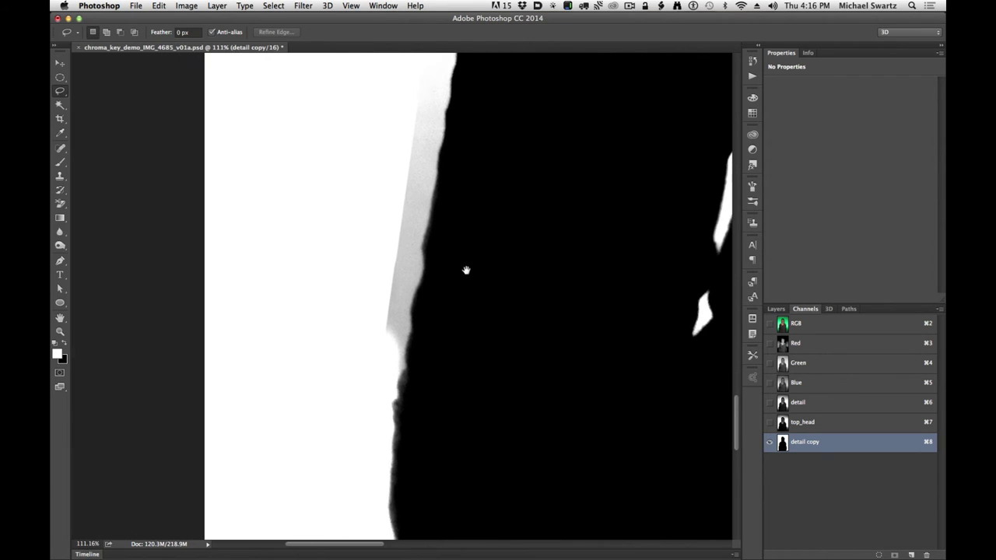
{"action": "key", "text": "super+0"}
{"action": "key", "text": "super+space"}
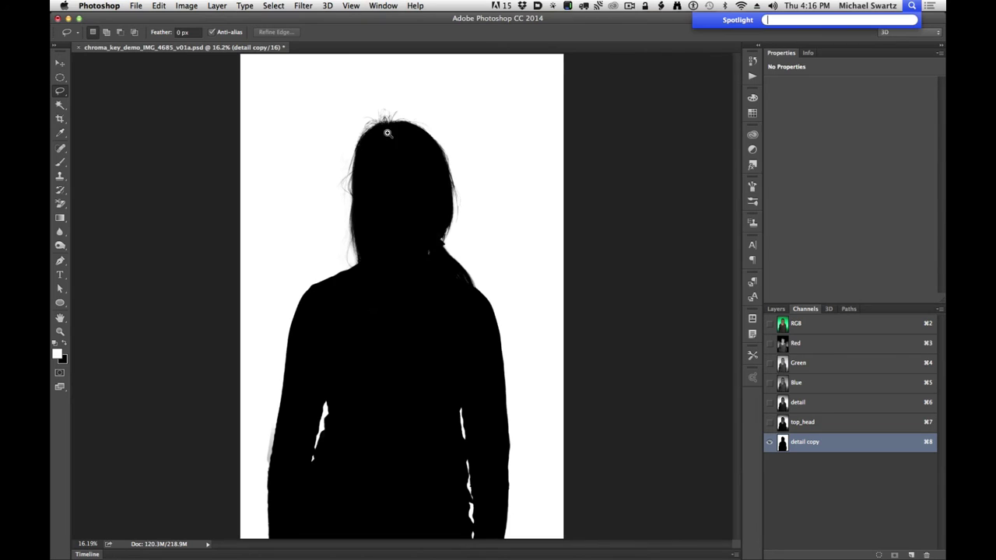
{"action": "left_click_drag", "start_coordinate": [387, 133], "coordinate": [451, 304]}
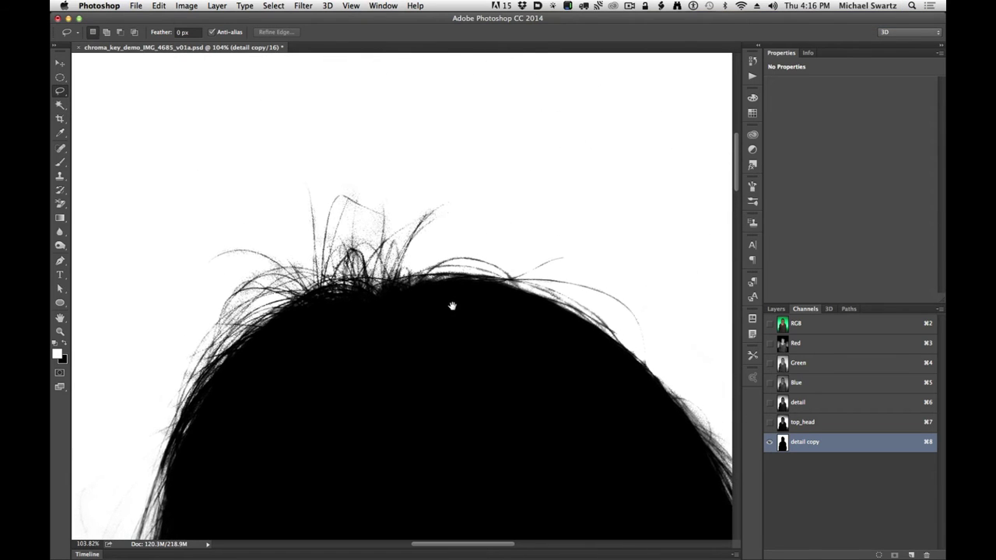
{"action": "left_click_drag", "start_coordinate": [395, 399], "coordinate": [422, 287]}
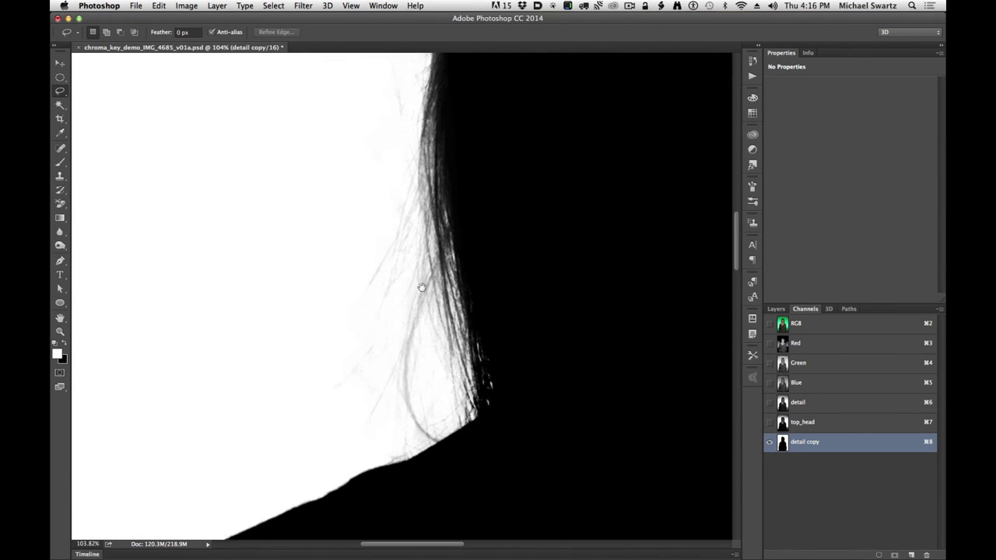
{"action": "scroll", "coordinate": [421, 287], "scroll_direction": "down", "scroll_amount": 10}
{"action": "scroll", "coordinate": [420, 381], "scroll_direction": "left", "scroll_amount": 3}
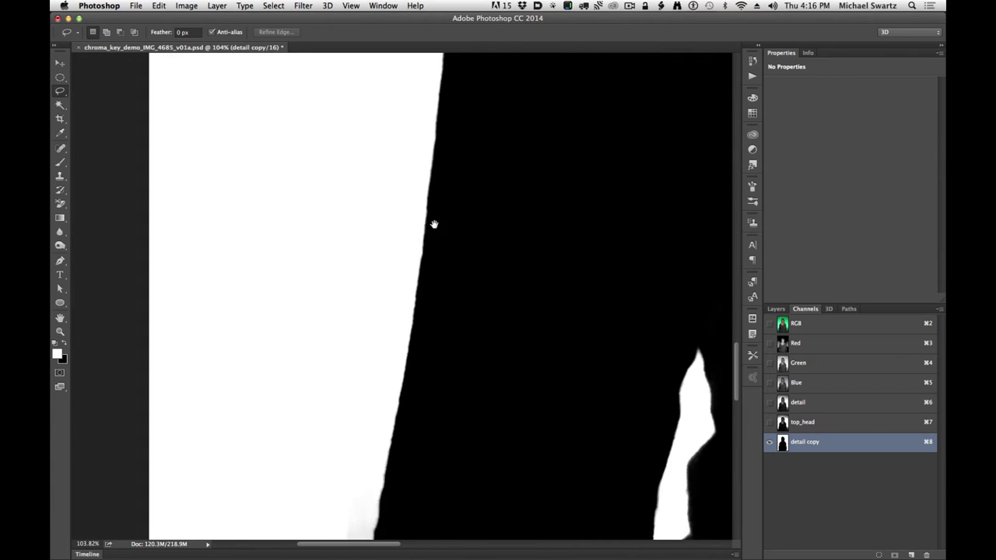
{"action": "scroll", "coordinate": [423, 314], "scroll_direction": "left", "scroll_amount": 3}
{"action": "scroll", "coordinate": [413, 394], "scroll_direction": "down", "scroll_amount": 5}
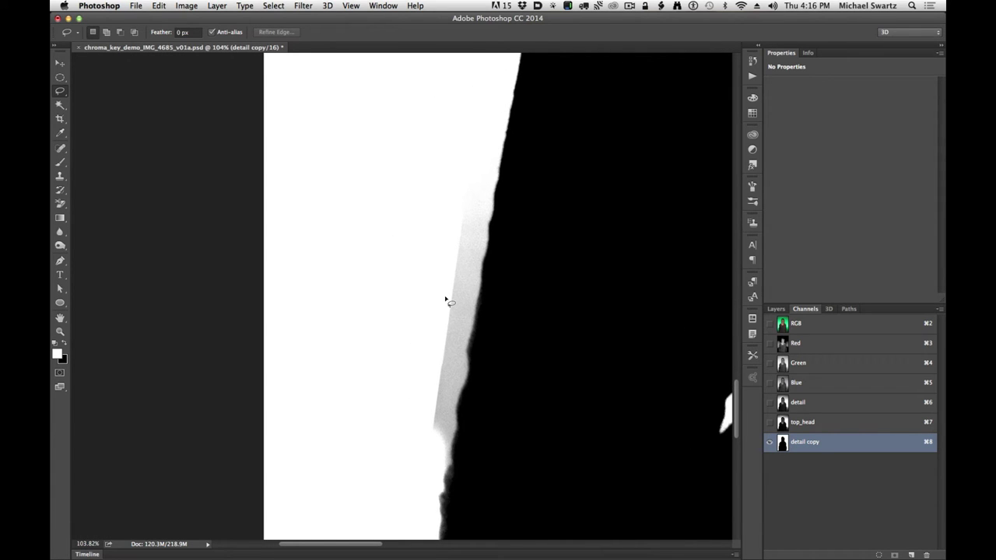
Dodge the gray strip beside the arm on the image's left to white with a 45 px brush, Highlights range, 10% exposure.
{"action": "key", "text": "o"}
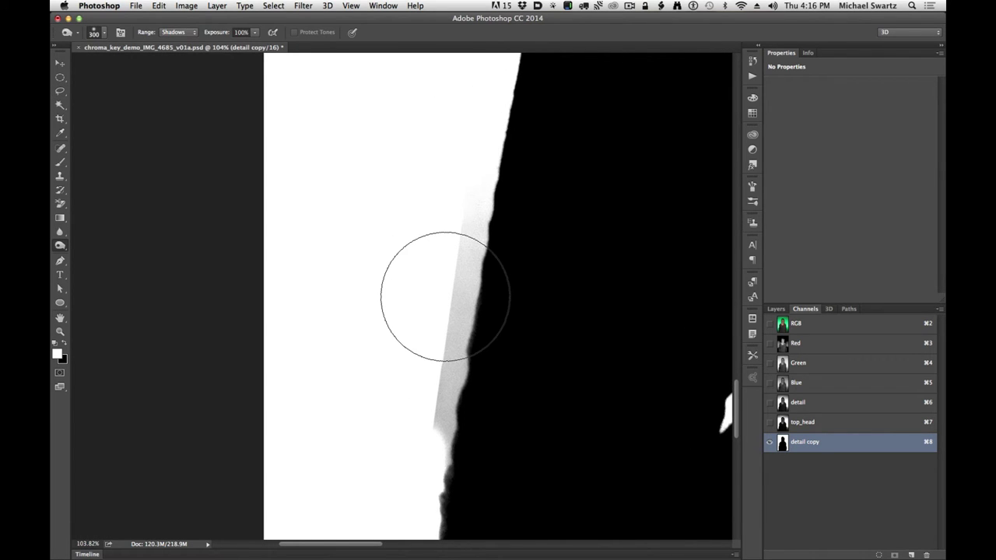
{"action": "key", "text": "shift+o"}
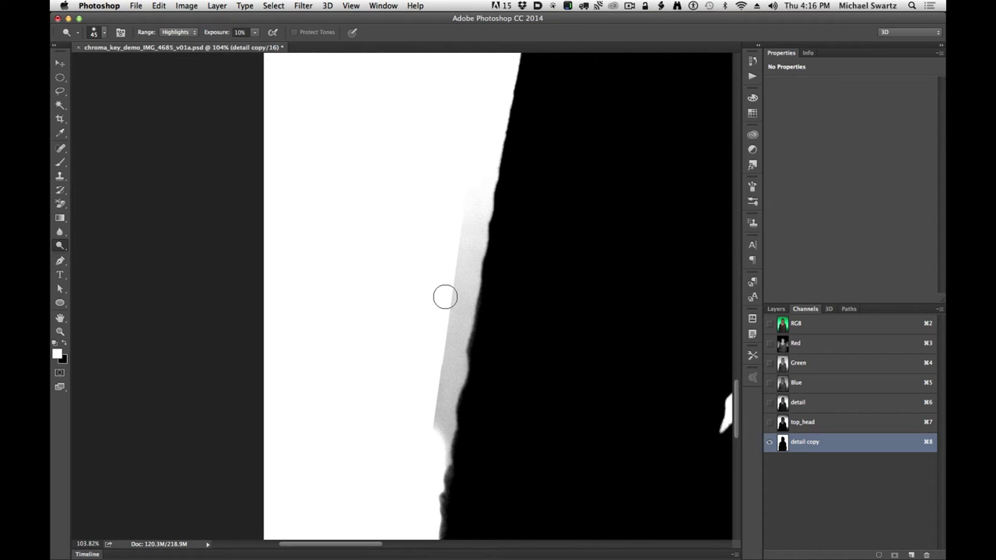
{"action": "mouse_move", "coordinate": [438, 400]}
{"action": "left_mouse_down"}
{"action": "mouse_move", "coordinate": [450, 379]}
{"action": "mouse_move", "coordinate": [433, 461]}
{"action": "mouse_move", "coordinate": [477, 213]}
{"action": "mouse_move", "coordinate": [466, 255]}
{"action": "left_mouse_up"}
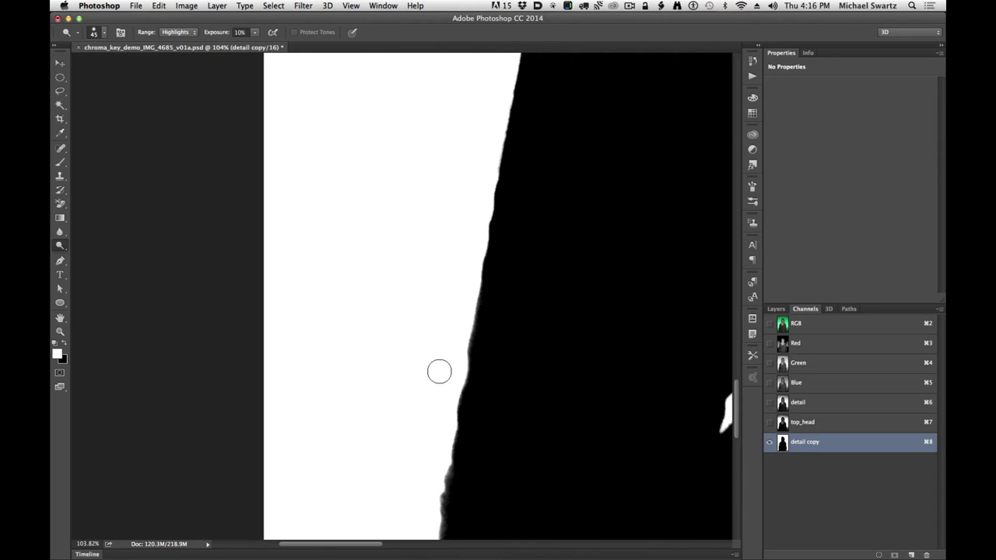
{"action": "left_click_drag", "start_coordinate": [612, 342], "coordinate": [371, 329]}
{"action": "key", "text": "super+0"}
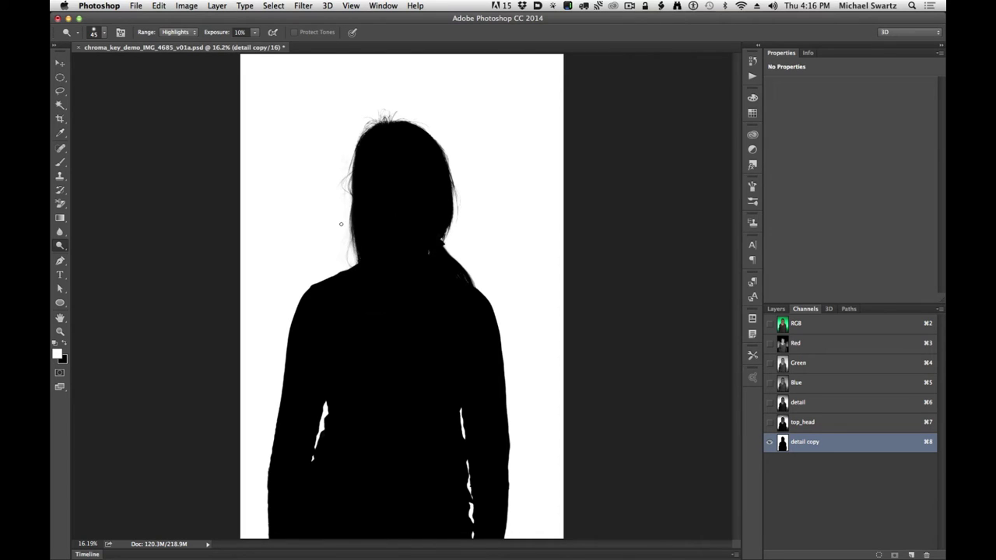
Test the mask for hidden grays in Levels with the black input at 237 and the white input down to 2, and cancel.
{"action": "key", "text": "super+l"}
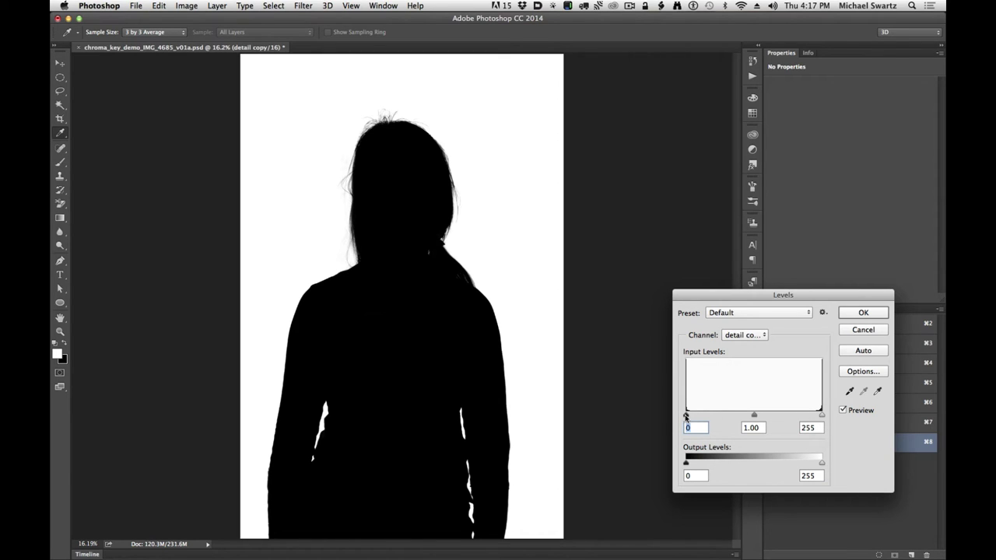
{"action": "left_click_drag", "start_coordinate": [686, 416], "coordinate": [812, 417]}
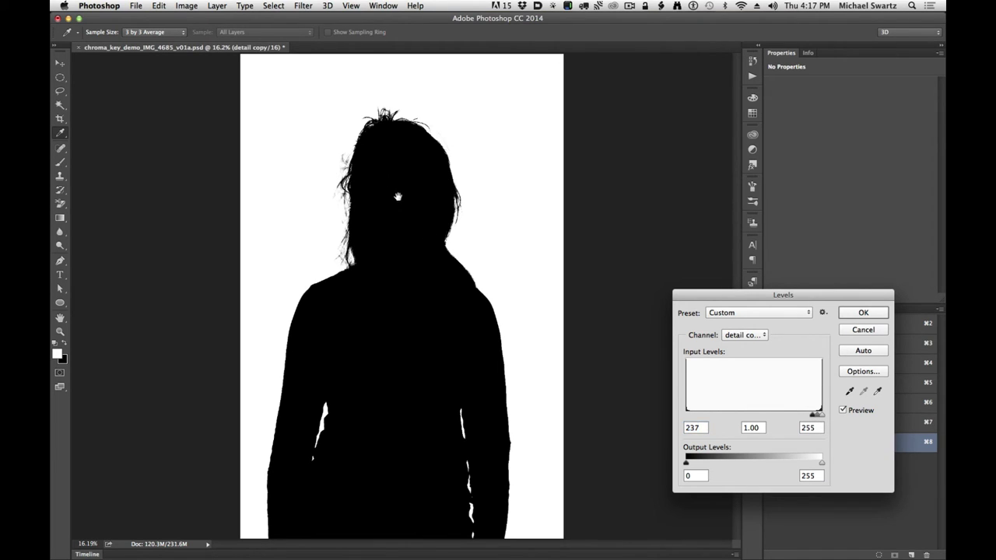
{"action": "left_click_drag", "start_coordinate": [364, 179], "coordinate": [467, 180]}
{"action": "left_click_drag", "start_coordinate": [389, 270], "coordinate": [372, 381]}
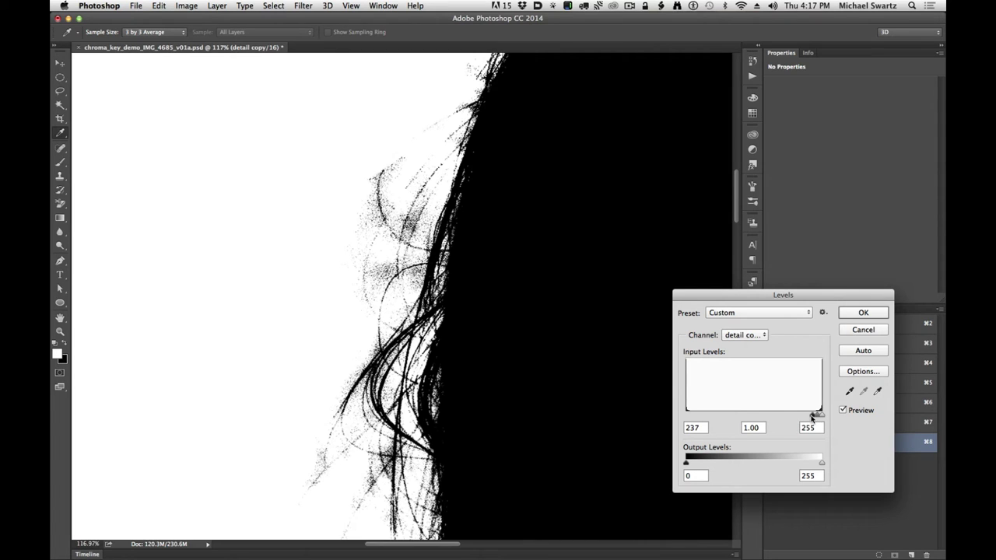
{"action": "left_click_drag", "start_coordinate": [811, 418], "coordinate": [540, 427]}
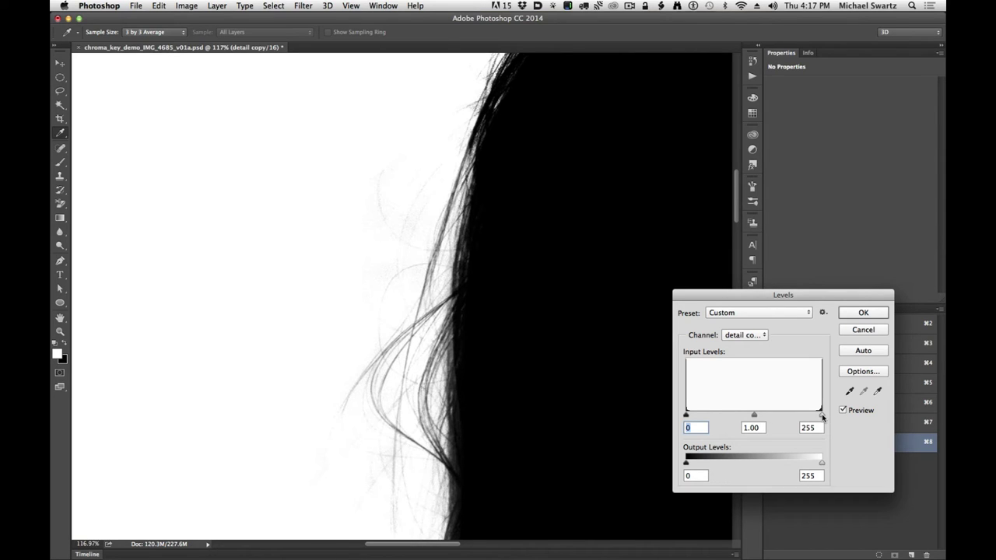
{"action": "left_click_drag", "start_coordinate": [822, 415], "coordinate": [748, 419]}
{"action": "key", "text": "super+0"}
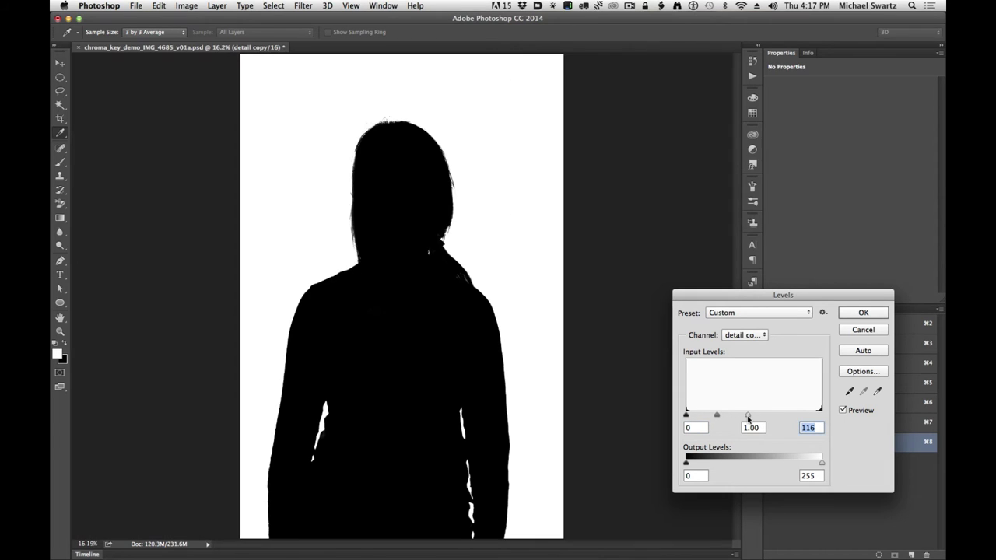
{"action": "left_click_drag", "start_coordinate": [748, 419], "coordinate": [675, 427]}
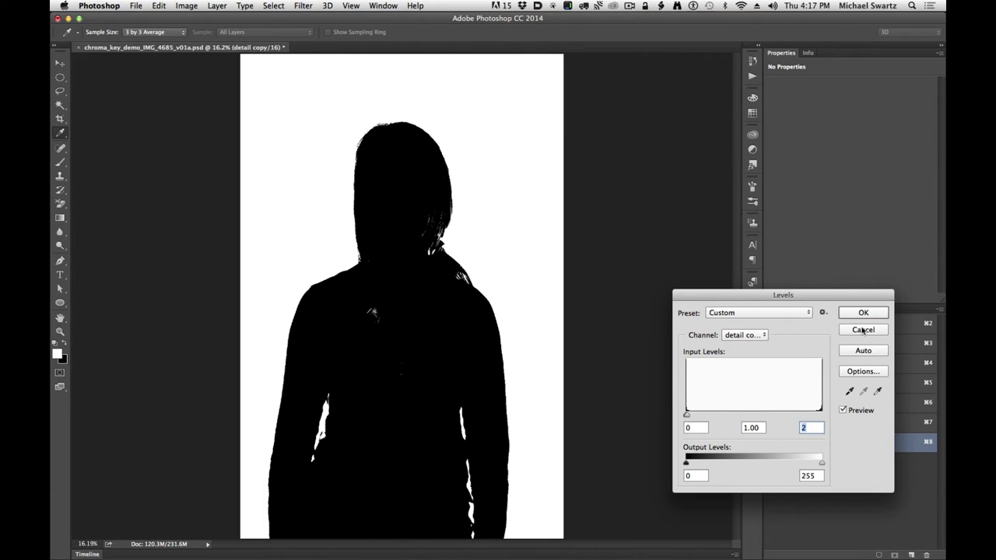
{"action": "left_click", "coordinate": [863, 329]}
Paint the figure's interior solid black with a hard 400 px brush, undoing the white test dab on the head.
{"action": "key", "text": "o"}
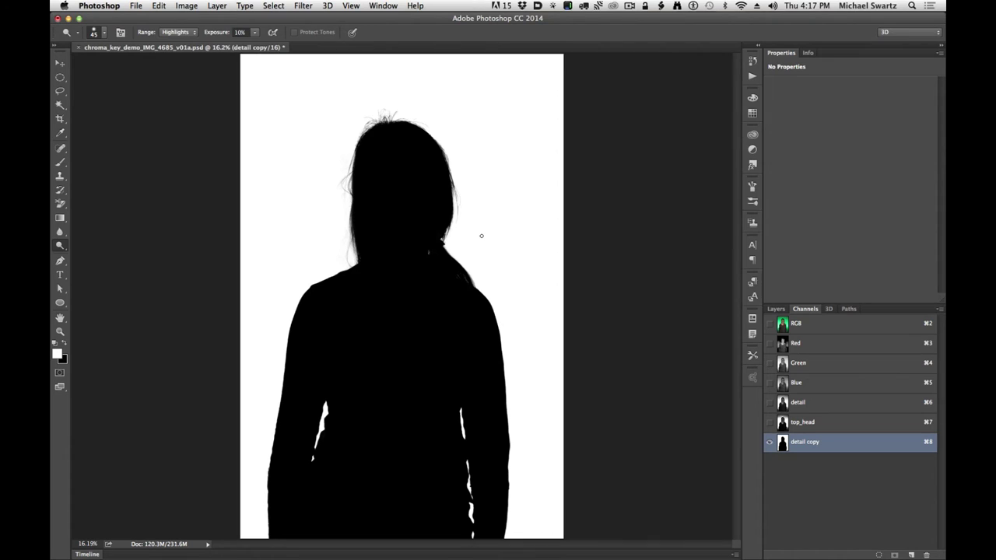
{"action": "key", "text": "b"}
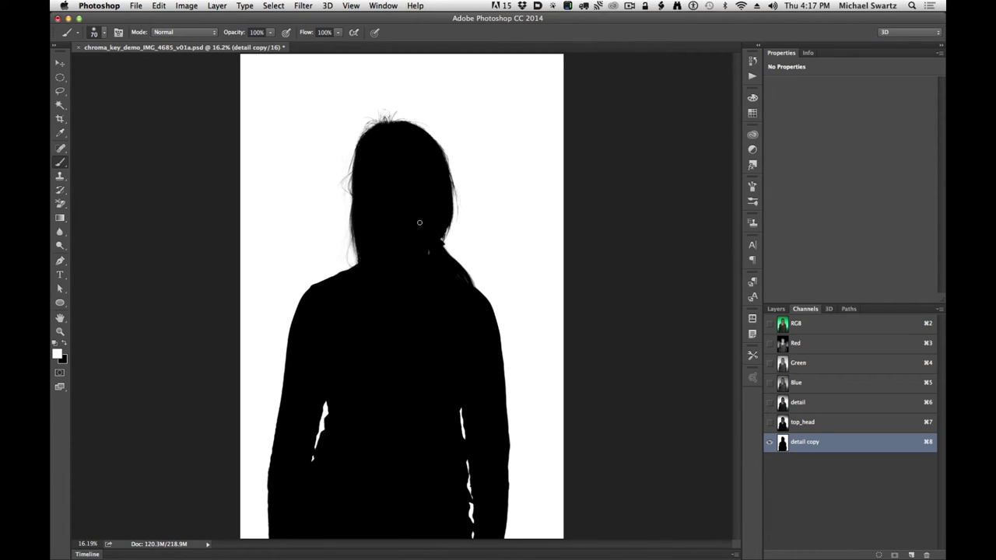
{"action": "key", "text": "bracketright"}
{"action": "key", "text": "bracketright"}
{"action": "key", "text": "bracketright"}
{"action": "key", "text": "bracketright"}
{"action": "key", "text": "bracketright"}
{"action": "key", "text": "bracketright"}
{"action": "right_click", "coordinate": [412, 220]}
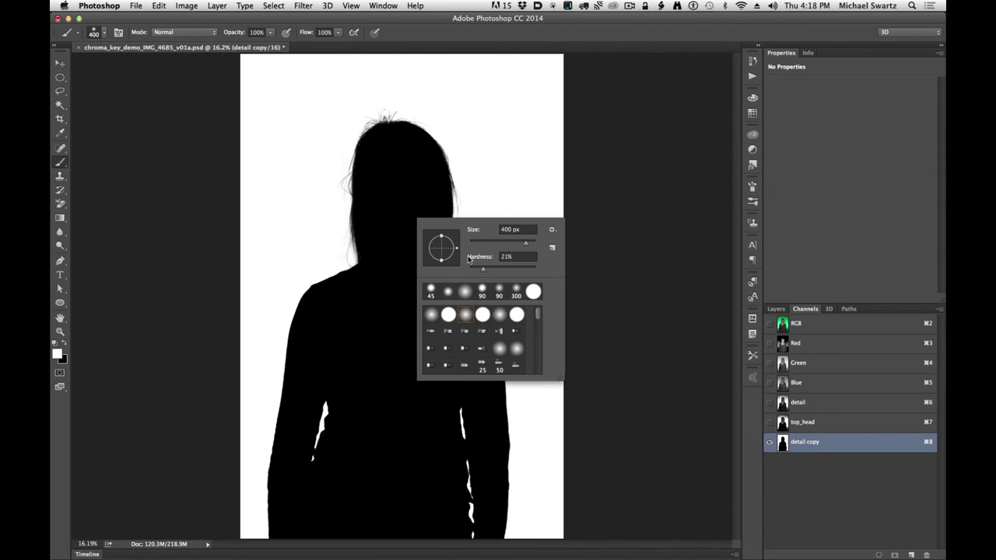
{"action": "left_click_drag", "start_coordinate": [482, 269], "coordinate": [635, 266]}
{"action": "left_click", "coordinate": [401, 193]}
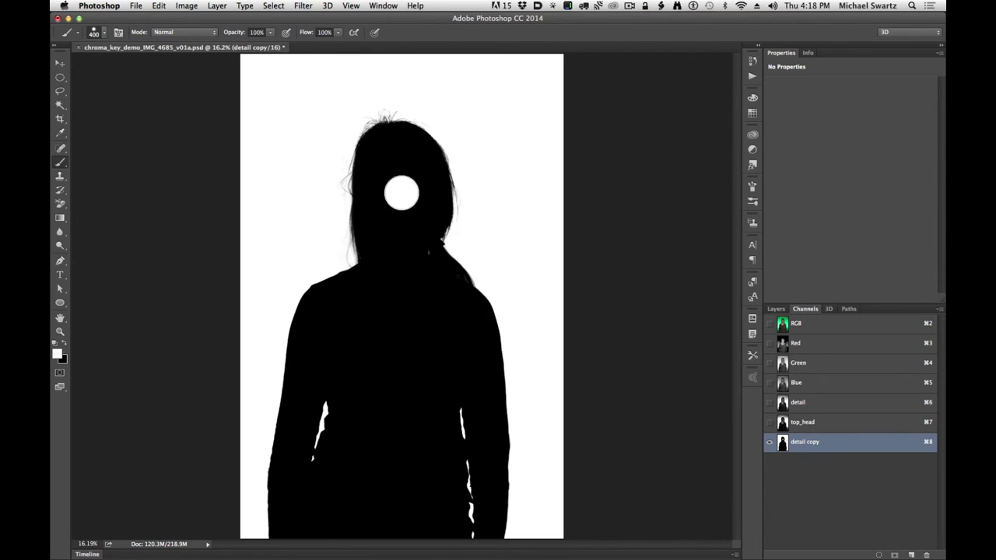
{"action": "key", "text": "super+z"}
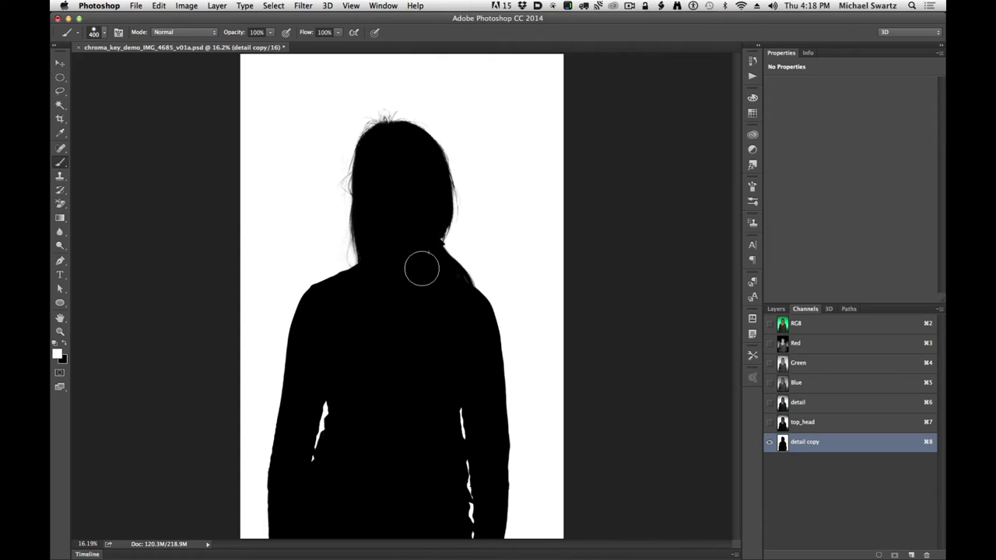
{"action": "key", "text": "x"}
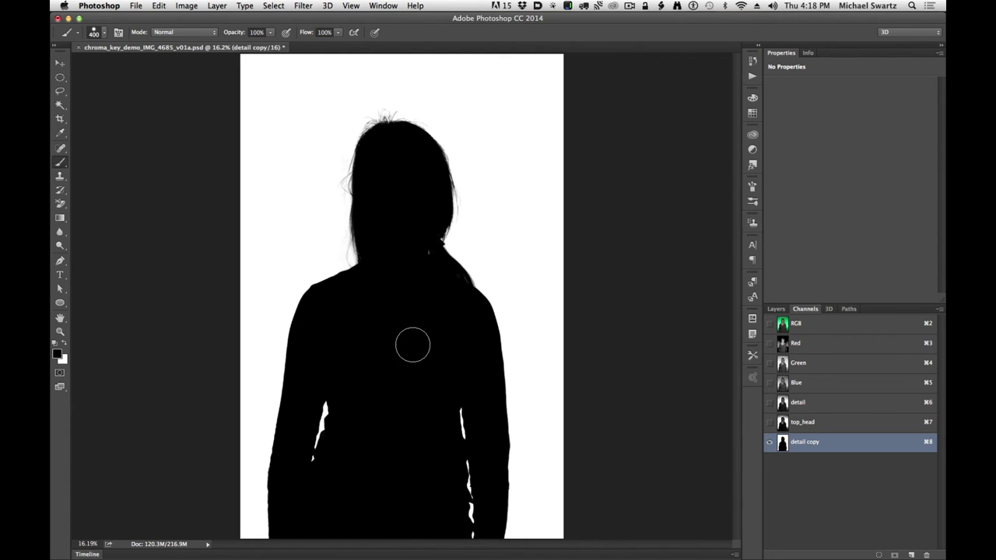
Check the figure's interior for leftover light spots in Levels with the white input lowered to 2, and cancel.
{"action": "key", "text": "super+l"}
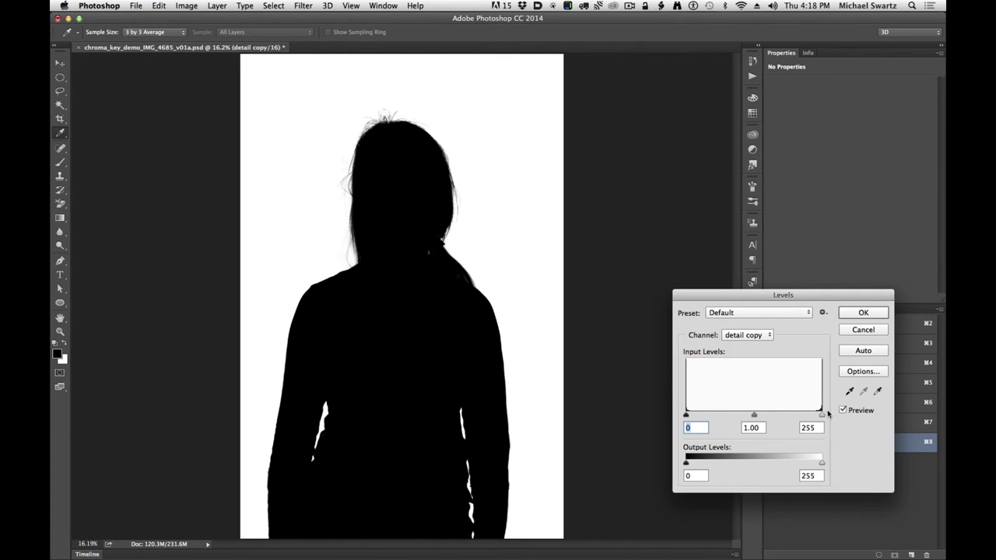
{"action": "left_click_drag", "start_coordinate": [819, 418], "coordinate": [666, 423]}
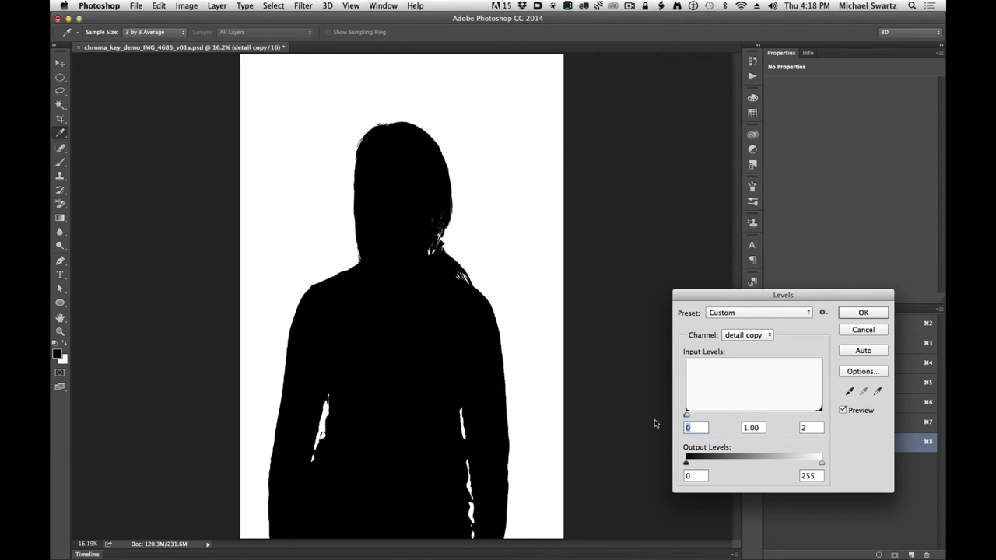
{"action": "key", "text": "Tab"}
{"action": "key", "text": "Tab"}
{"action": "left_click", "coordinate": [863, 330]}
{"action": "key", "text": "b"}
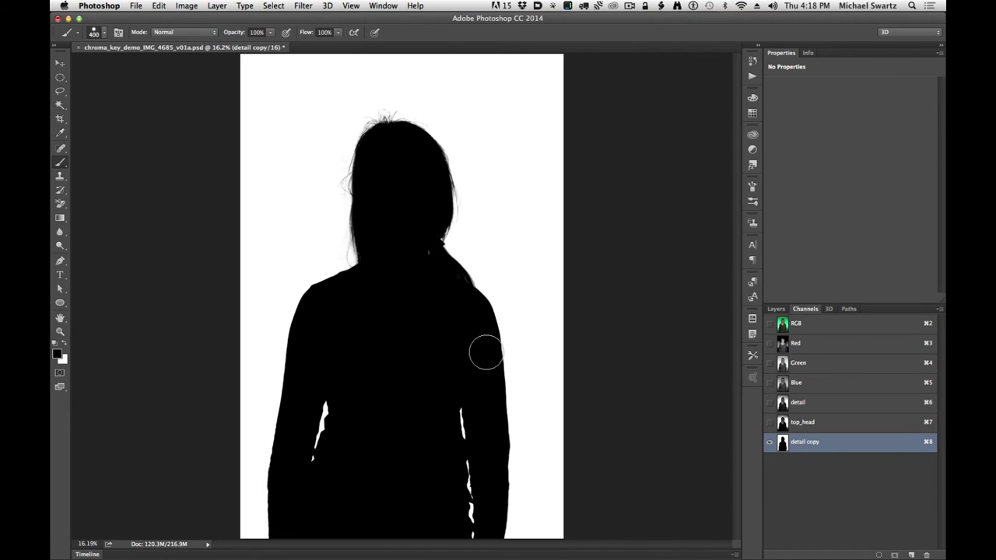
Examine the flyaway hair on the image's left for background haze in Levels with the black input at 253, and cancel.
{"action": "key", "text": "super+l"}
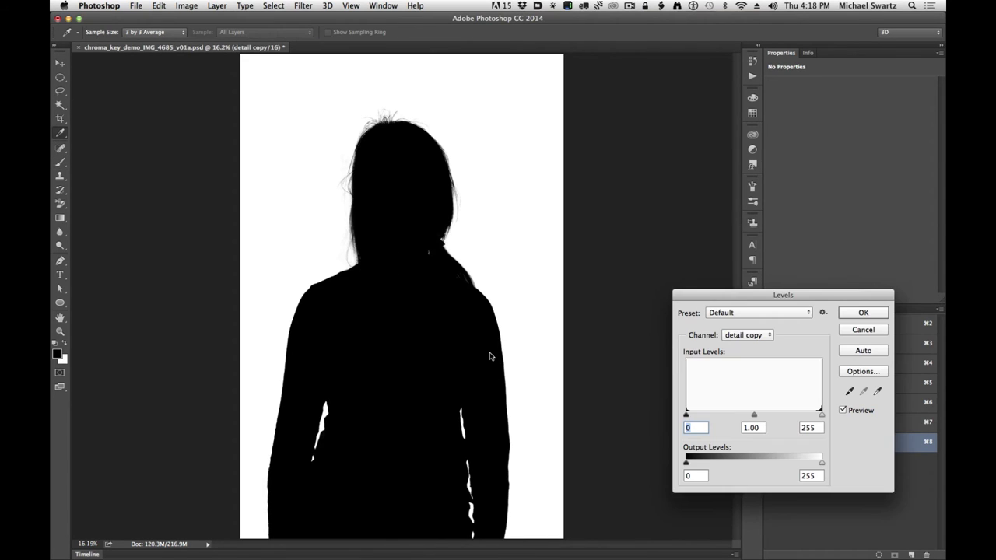
{"action": "left_click_drag", "start_coordinate": [686, 416], "coordinate": [826, 421]}
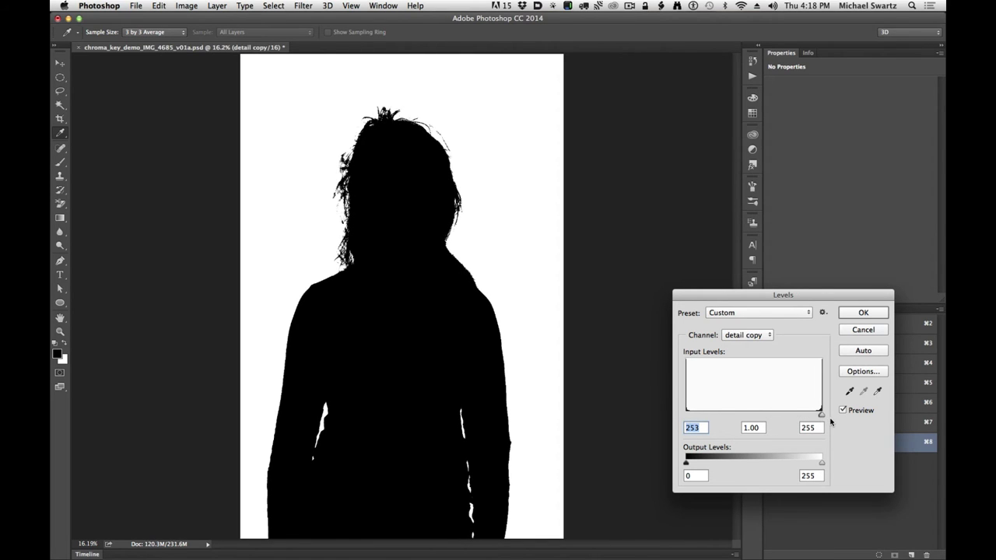
{"action": "key", "text": "super+space"}
{"action": "left_click_drag", "start_coordinate": [319, 211], "coordinate": [429, 223]}
{"action": "left_click_drag", "start_coordinate": [526, 272], "coordinate": [511, 430]}
{"action": "left_click_drag", "start_coordinate": [511, 335], "coordinate": [495, 334]}
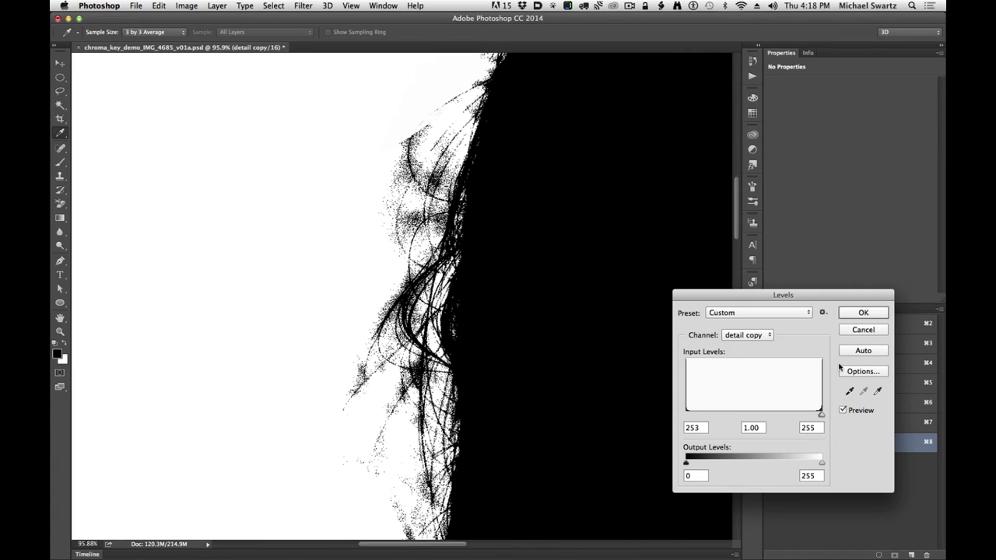
{"action": "left_click", "coordinate": [862, 330]}
{"action": "key", "text": "b"}
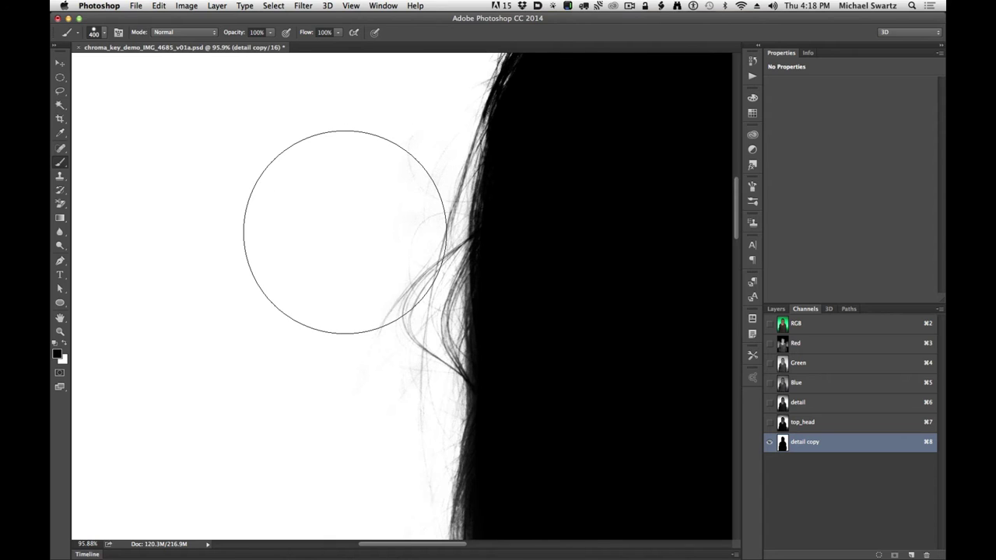
Dodge the faint gray haze around the flyaway hairs on the image's left with a 25 px brush, Highlights range, 1% exposure.
{"action": "key", "text": "o"}
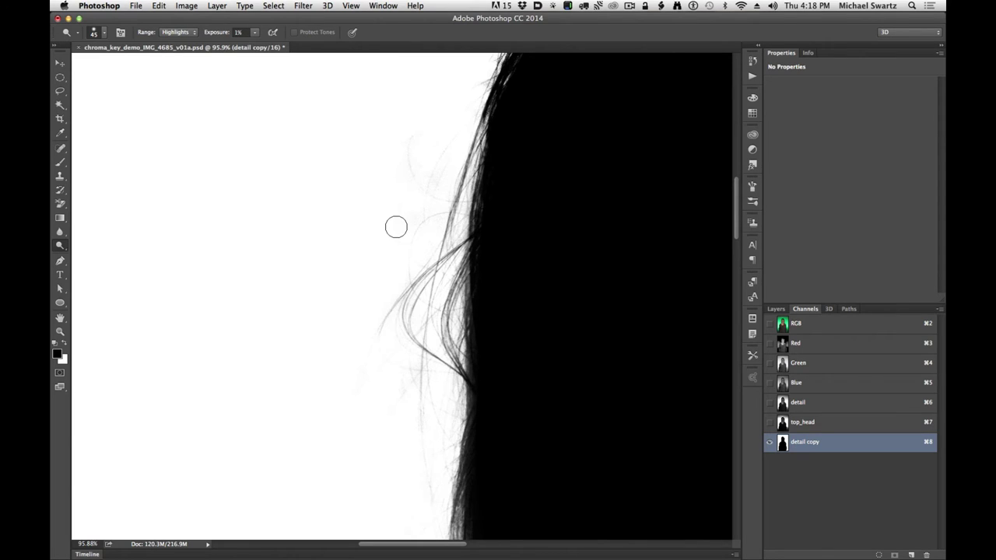
{"action": "key", "text": "bracketright"}
{"action": "key", "text": "bracketright"}
{"action": "key", "text": "bracketright"}
{"action": "key", "text": "super+space"}
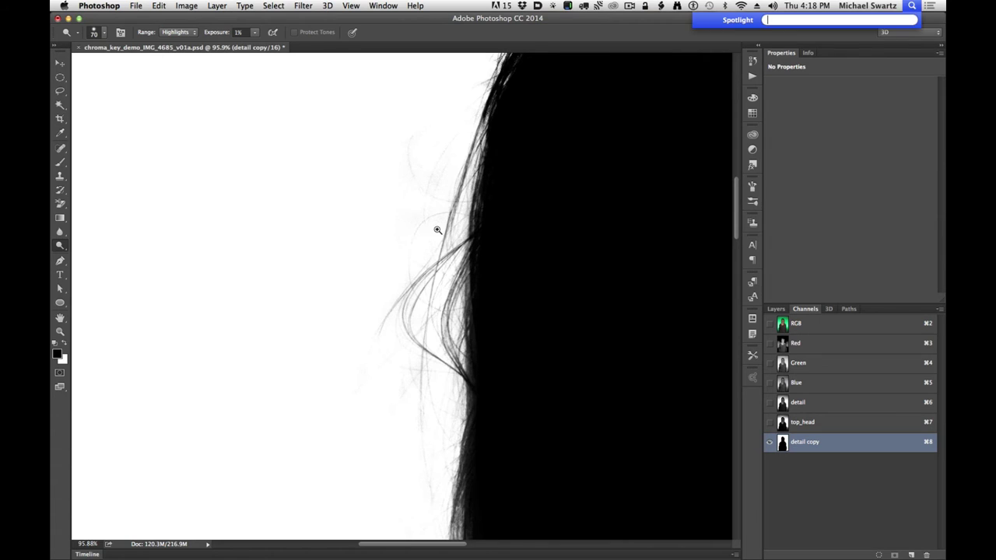
{"action": "left_click_drag", "start_coordinate": [438, 224], "coordinate": [548, 267]}
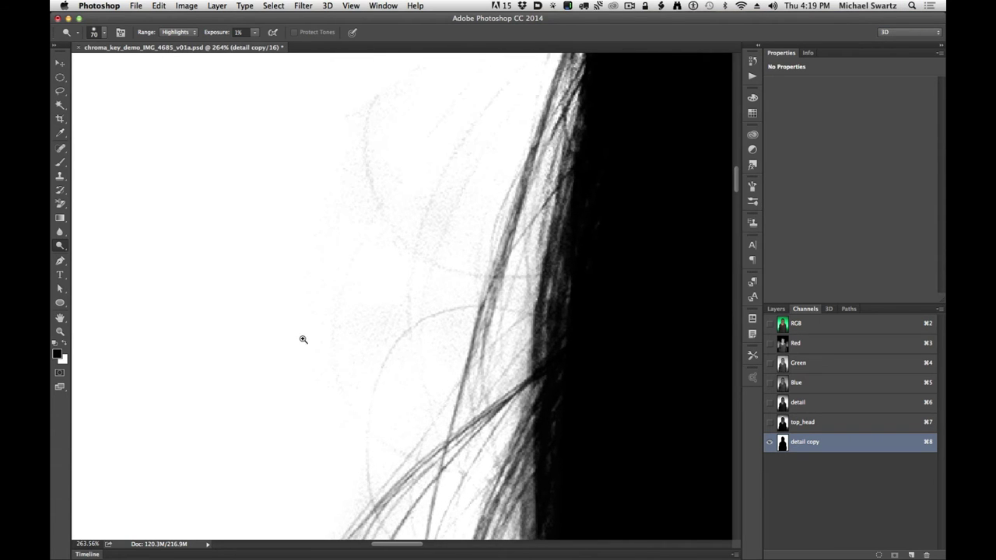
{"action": "mouse_move", "coordinate": [379, 358]}
{"action": "left_mouse_down"}
{"action": "mouse_move", "coordinate": [391, 360]}
{"action": "mouse_move", "coordinate": [389, 332]}
{"action": "left_mouse_up"}
{"action": "key", "text": "bracketleft"}
{"action": "key", "text": "bracketleft"}
{"action": "key", "text": "bracketleft"}
{"action": "key", "text": "bracketleft"}
{"action": "key", "text": "bracketleft"}
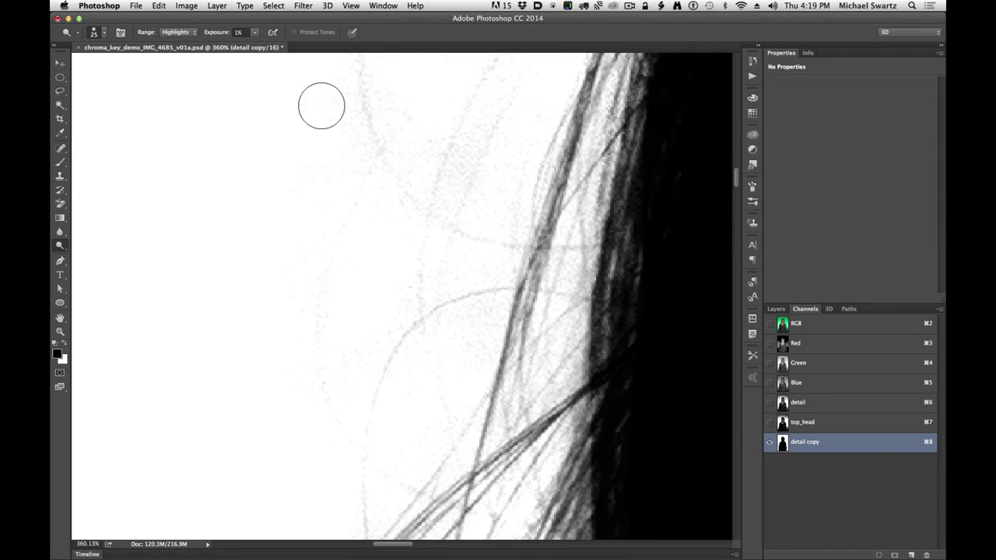
{"action": "left_click_drag", "start_coordinate": [388, 99], "coordinate": [456, 311]}
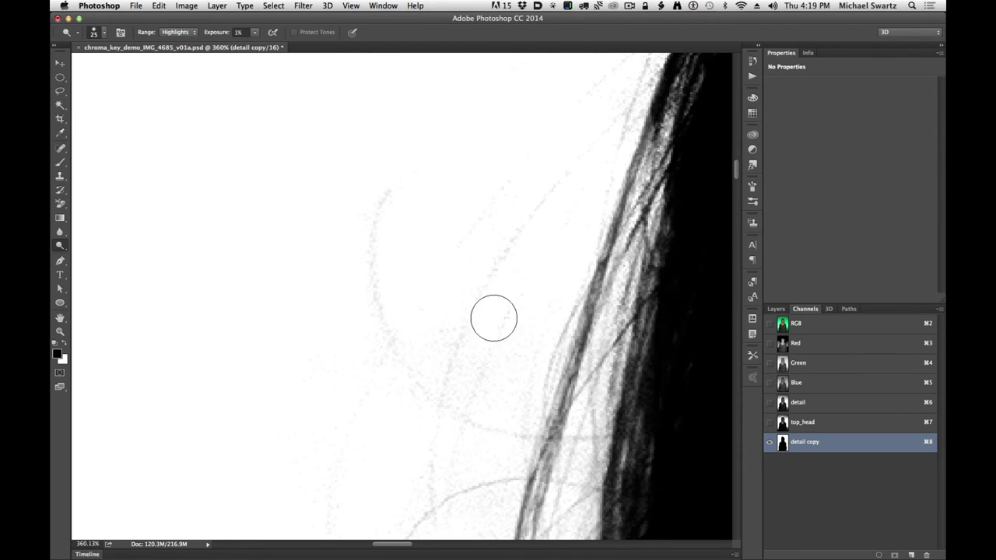
{"action": "left_click_drag", "start_coordinate": [460, 372], "coordinate": [378, 247]}
Examine the hair edge on the image's left down toward the shoulder, and check the whole head at 33.3%.
{"action": "scroll", "coordinate": [423, 300], "scroll_direction": "down", "scroll_amount": 5}
{"action": "scroll", "coordinate": [422, 301], "scroll_direction": "right", "scroll_amount": 3}
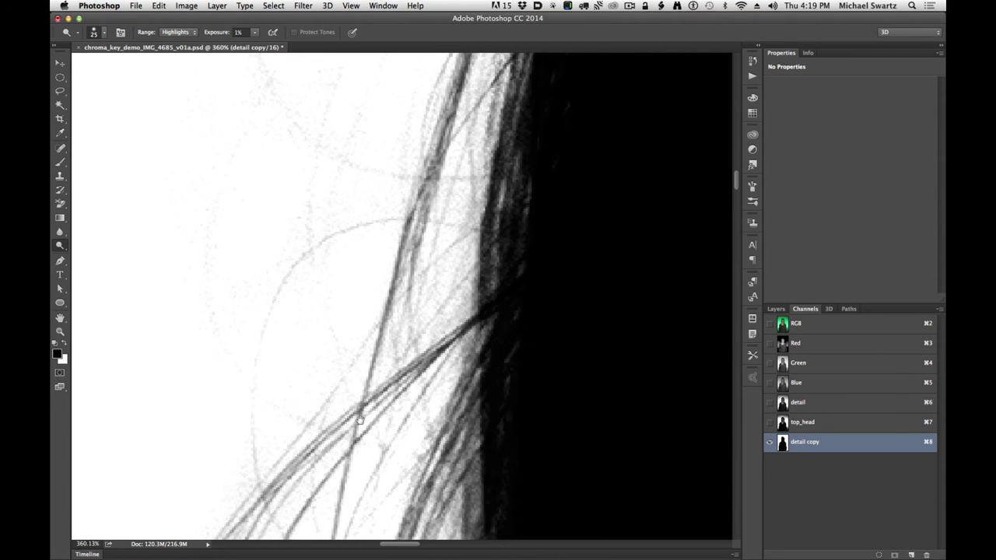
{"action": "scroll", "coordinate": [490, 139], "scroll_direction": "down", "scroll_amount": 4}
{"action": "scroll", "coordinate": [491, 139], "scroll_direction": "left", "scroll_amount": 3}
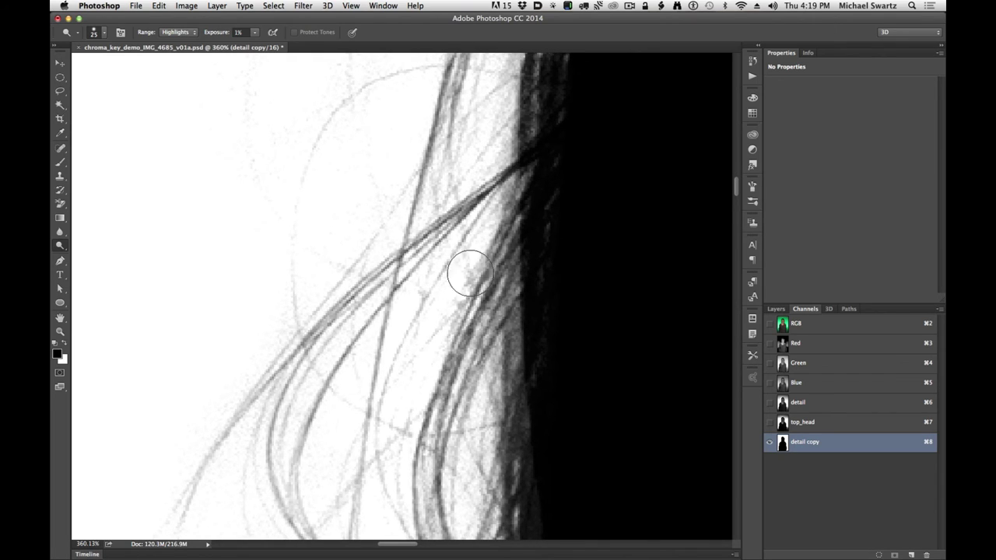
{"action": "scroll", "coordinate": [489, 257], "scroll_direction": "down", "scroll_amount": 2}
{"action": "left_click_drag", "start_coordinate": [489, 257], "coordinate": [528, 87]}
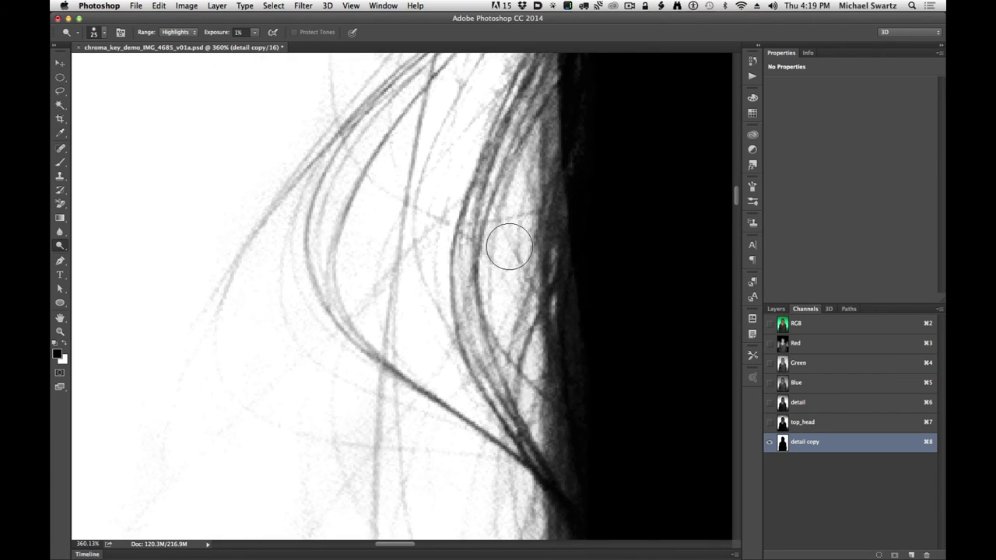
{"action": "scroll", "coordinate": [395, 462], "scroll_direction": "down", "scroll_amount": 6}
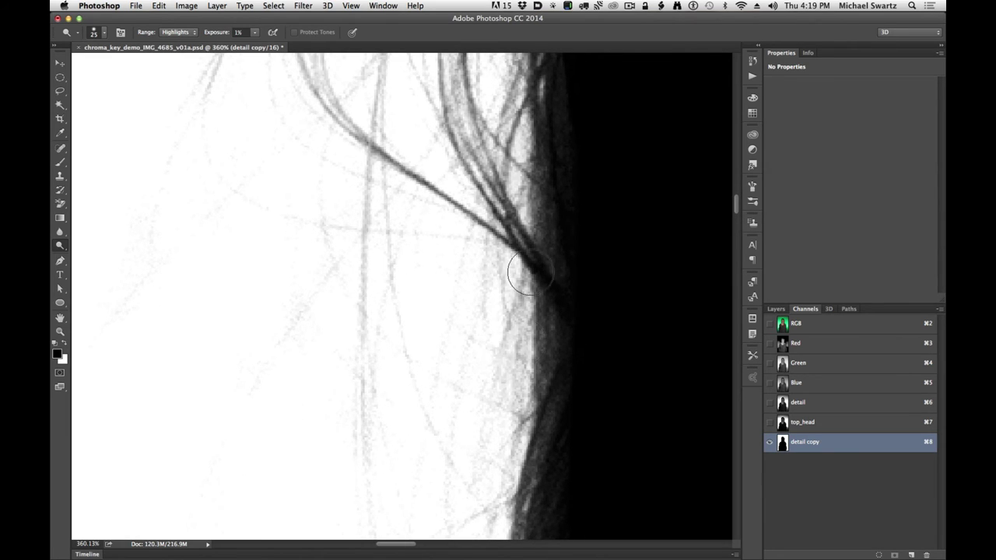
{"action": "left_click_drag", "start_coordinate": [531, 386], "coordinate": [583, 123]}
{"action": "scroll", "coordinate": [583, 123], "scroll_direction": "down", "scroll_amount": 3}
{"action": "scroll", "coordinate": [583, 123], "scroll_direction": "left", "scroll_amount": 2}
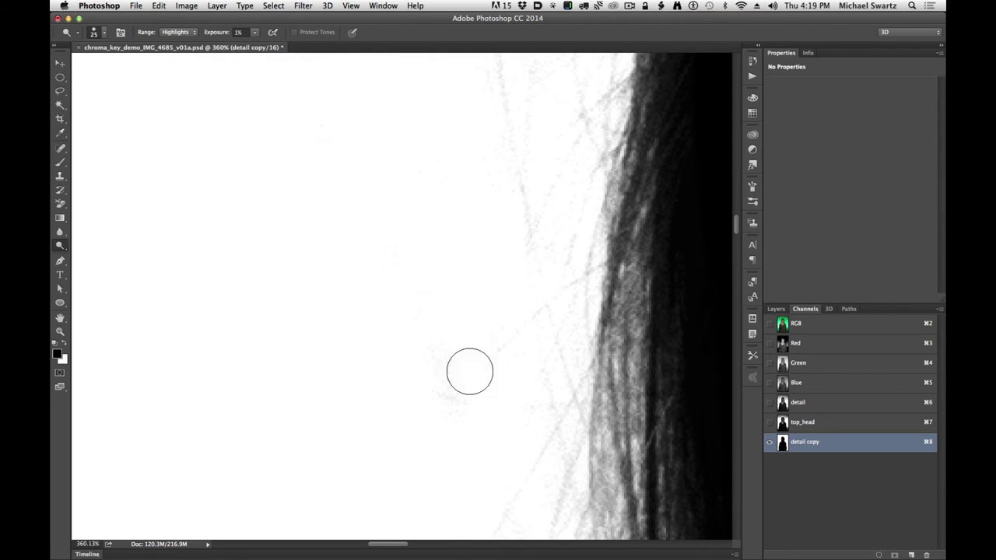
{"action": "key", "text": "super+minus"}
{"action": "key", "text": "super+minus"}
{"action": "key", "text": "super+minus"}
{"action": "key", "text": "super+minus"}
{"action": "key", "text": "super+minus"}
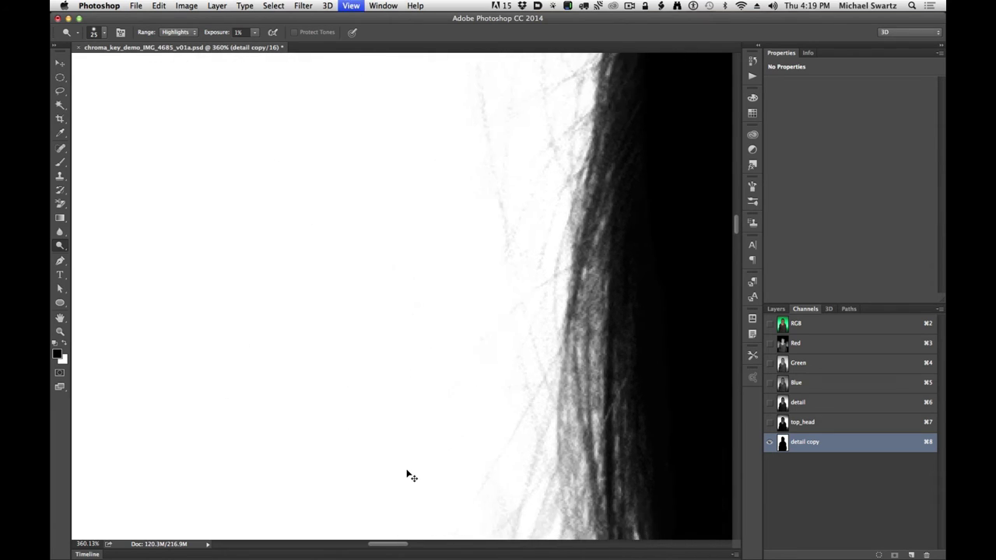
{"action": "key", "text": "super+minus"}
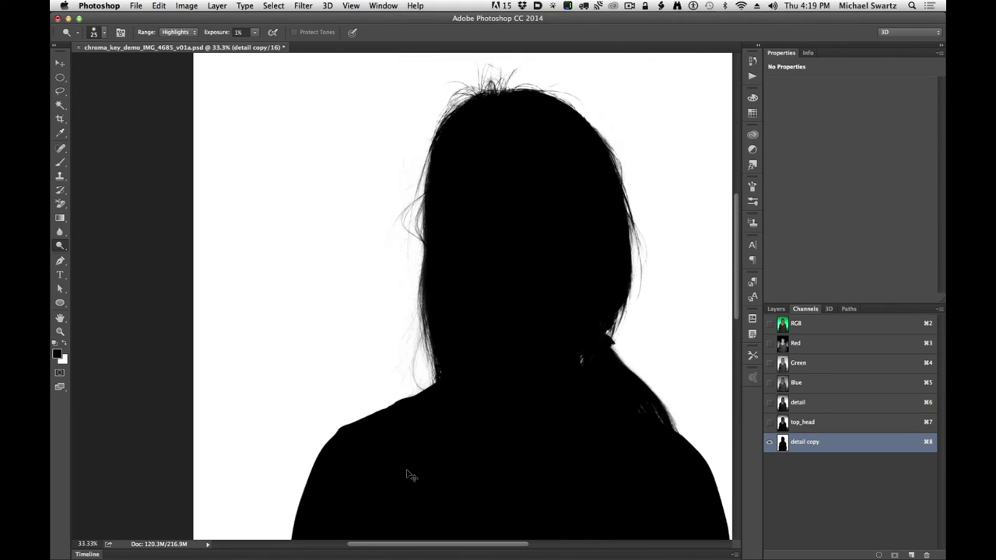
Show the RGB composite again and load the detail copy channel as a selection.
{"action": "key", "text": "super+plus"}
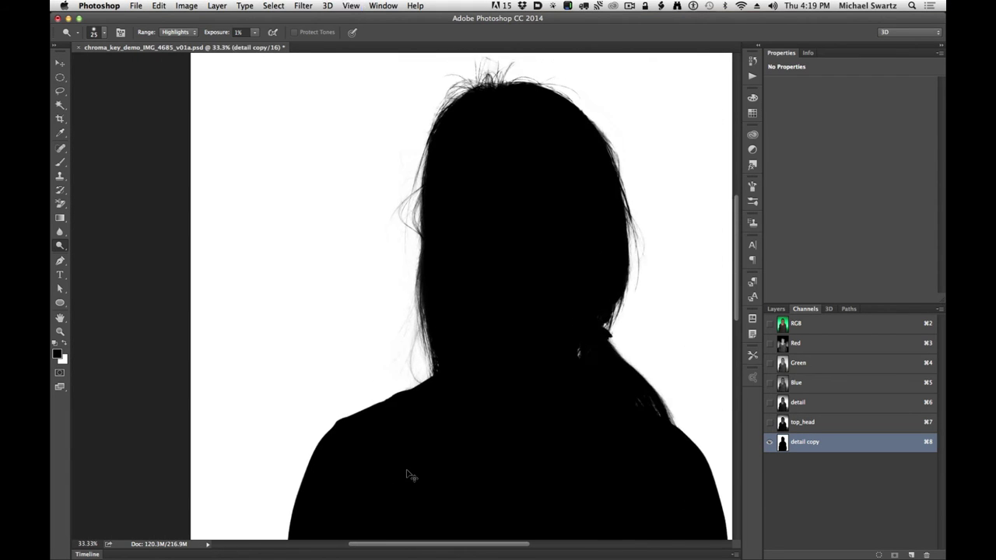
{"action": "key", "text": "super+minus"}
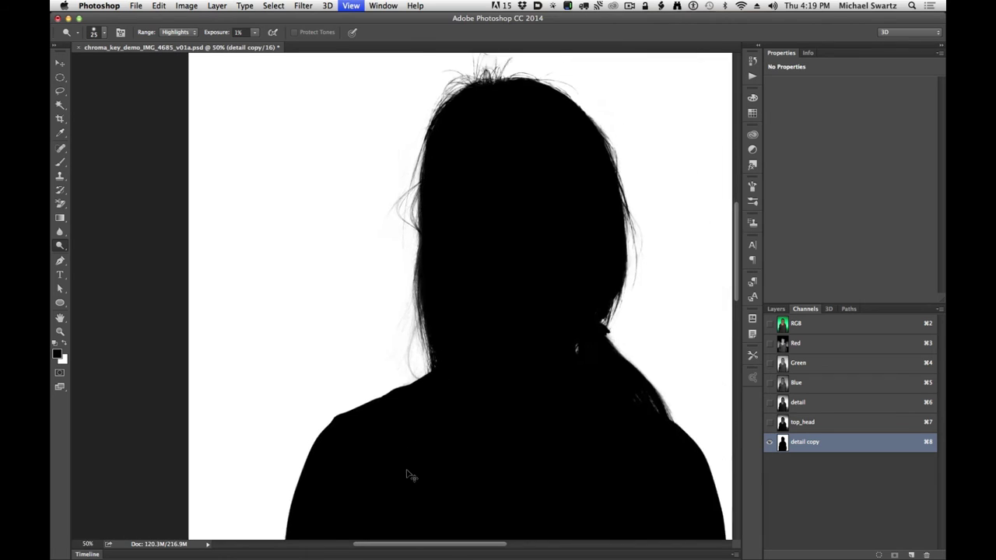
{"action": "key", "text": "super+minus"}
{"action": "key", "text": "super+minus"}
{"action": "key", "text": "super+plus"}
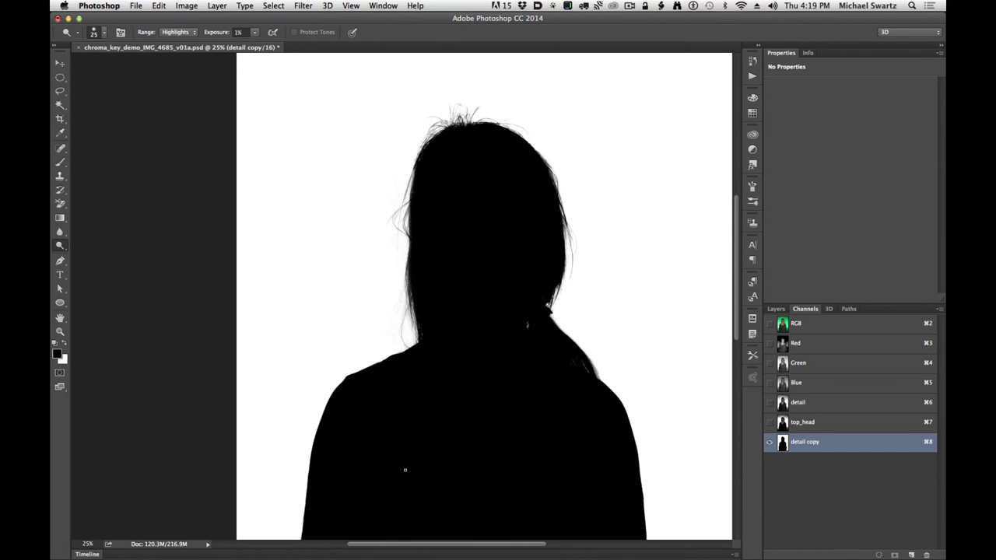
{"action": "key", "text": "v"}
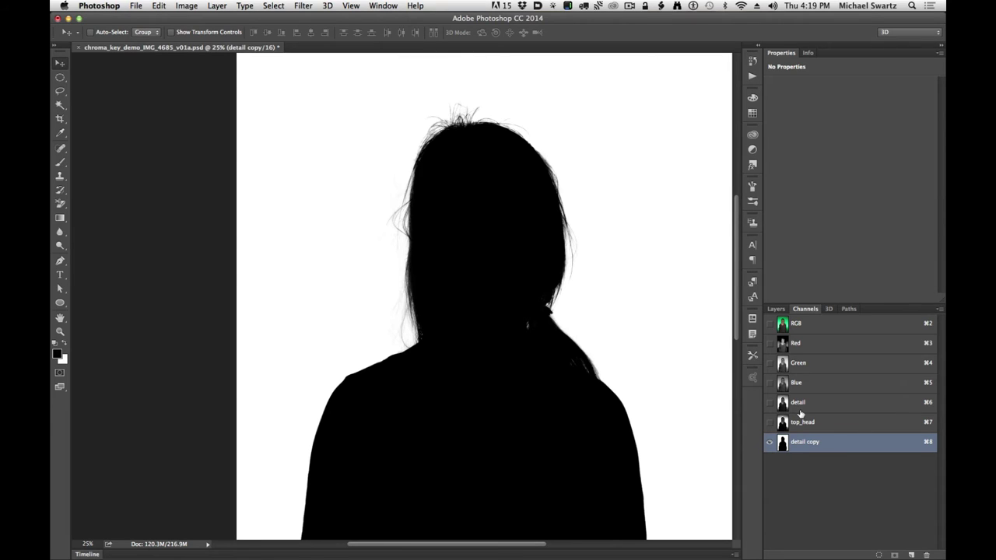
{"action": "left_click", "coordinate": [801, 325]}
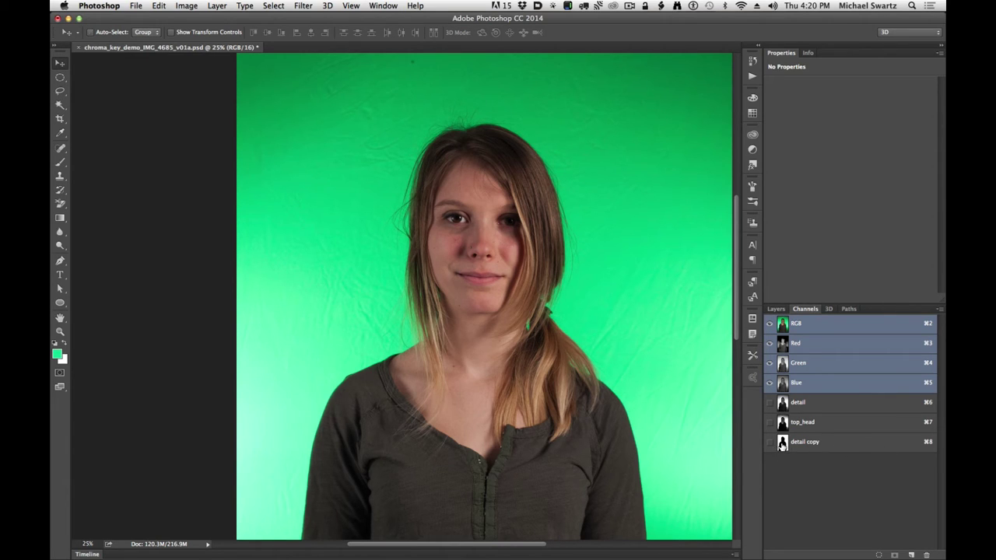
{"action": "left_click", "coordinate": [782, 445], "text": "super"}
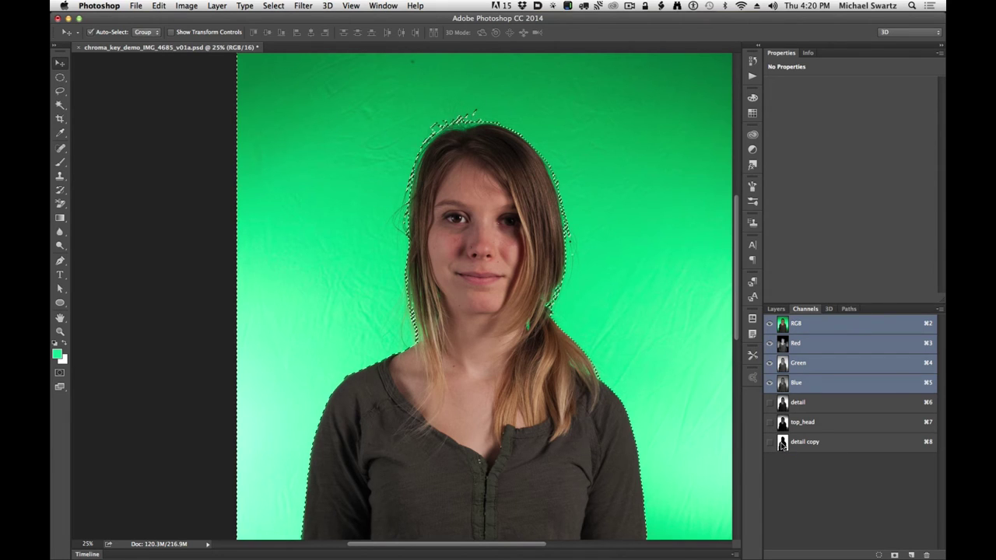
Add a layer mask to the photo layer from the selection and invert it so only the figure shows.
{"action": "left_click", "coordinate": [785, 310]}
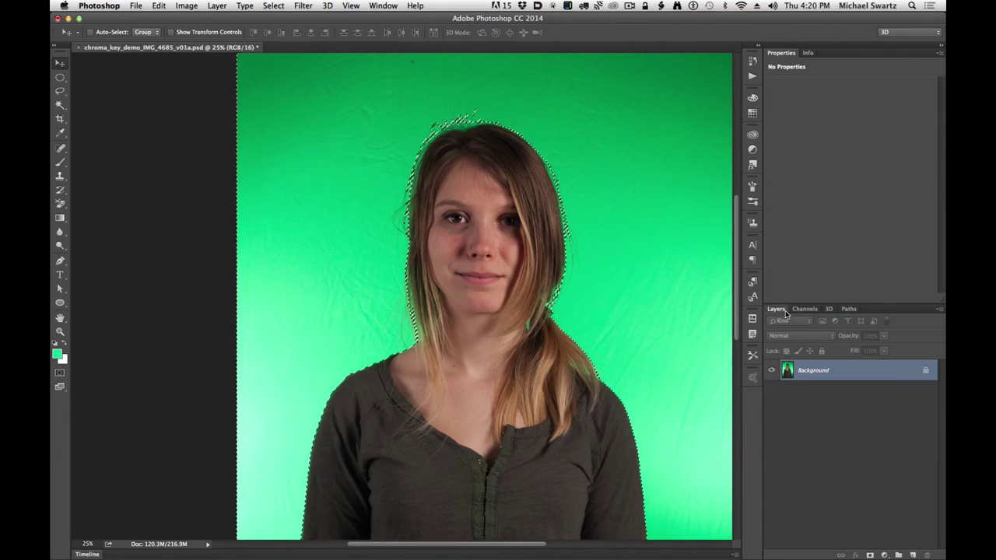
{"action": "left_click", "coordinate": [870, 554], "text": "alt"}
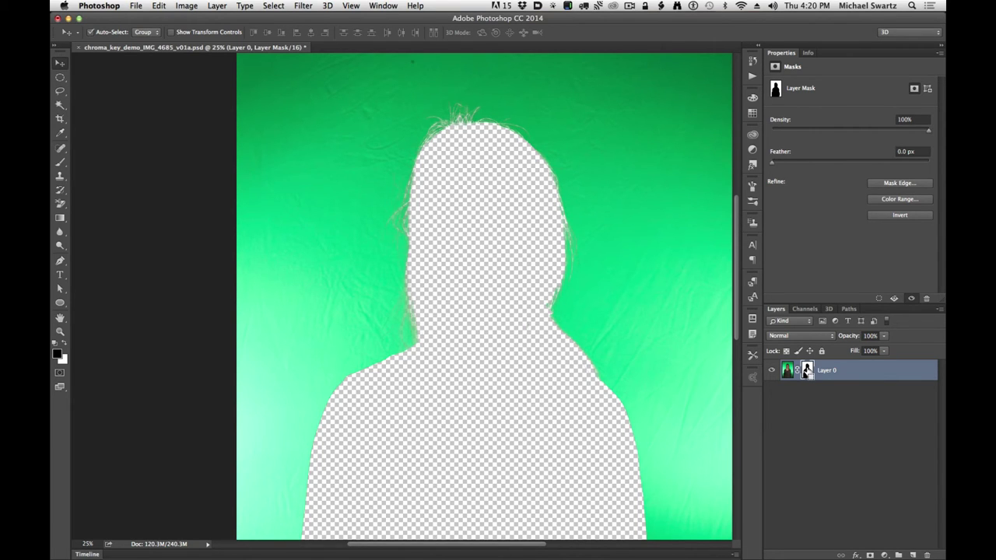
{"action": "key", "text": "super+i"}
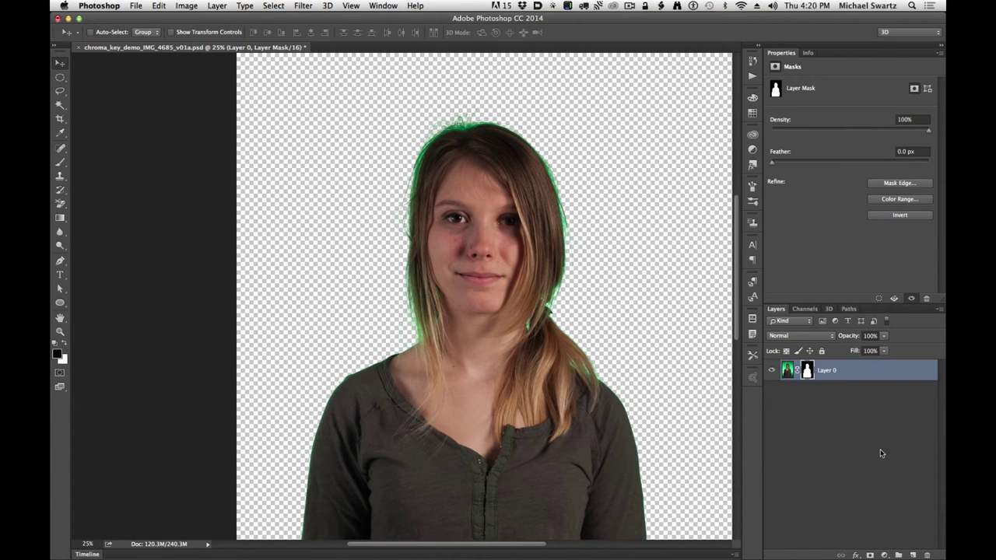
Duplicate the masked Layer 0 and disable the layer mask on the copy.
{"action": "left_click", "coordinate": [784, 371]}
{"action": "key", "text": "super+j"}
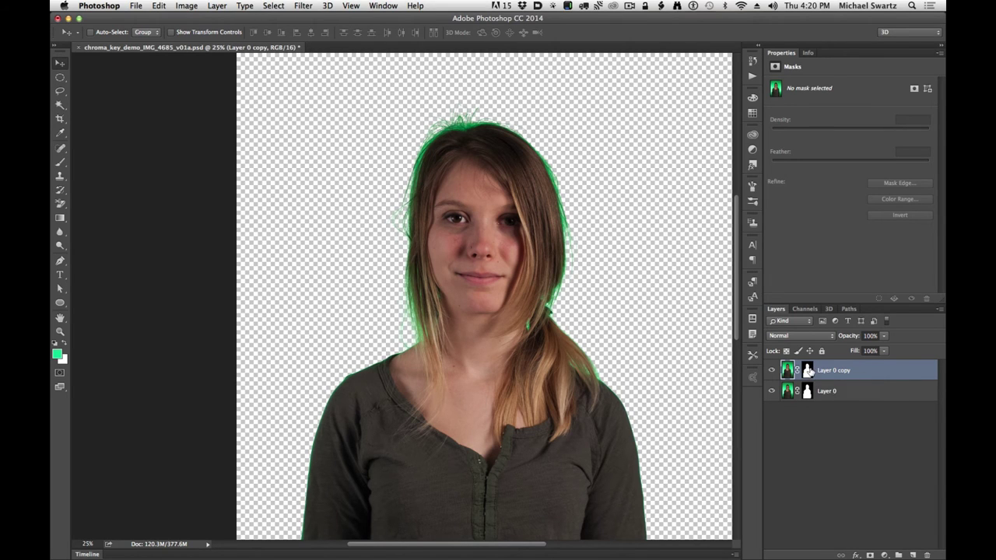
{"action": "left_click", "coordinate": [809, 371], "text": "shift"}
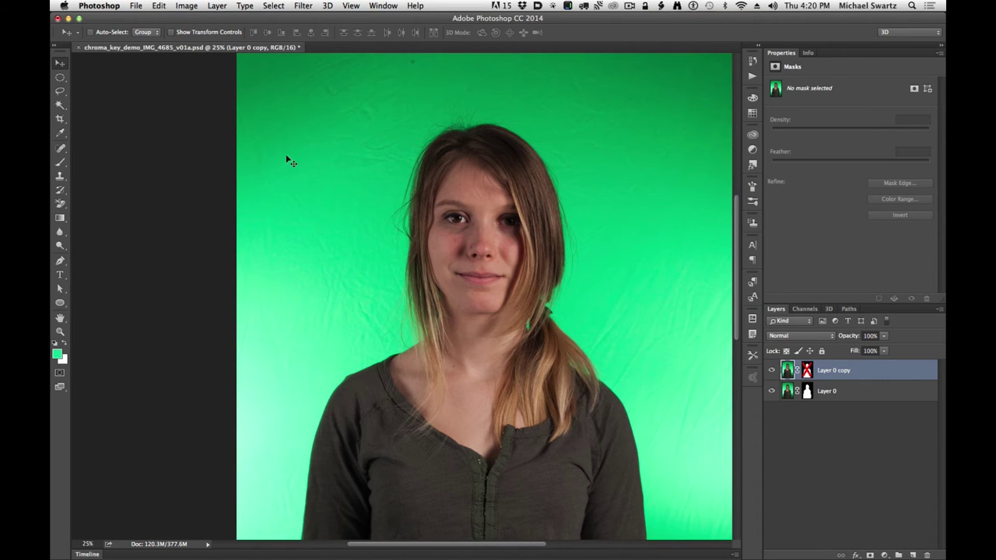
Hide Layer 0 and choose the Background Eraser with Discontiguous limits for working on the layer copy.
{"action": "left_click", "coordinate": [61, 203]}
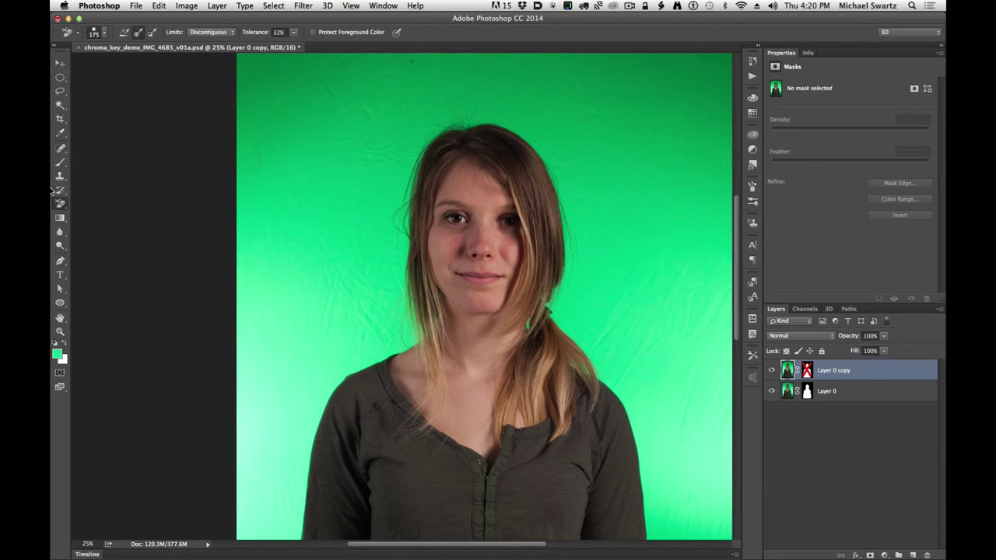
{"action": "left_click", "coordinate": [64, 208]}
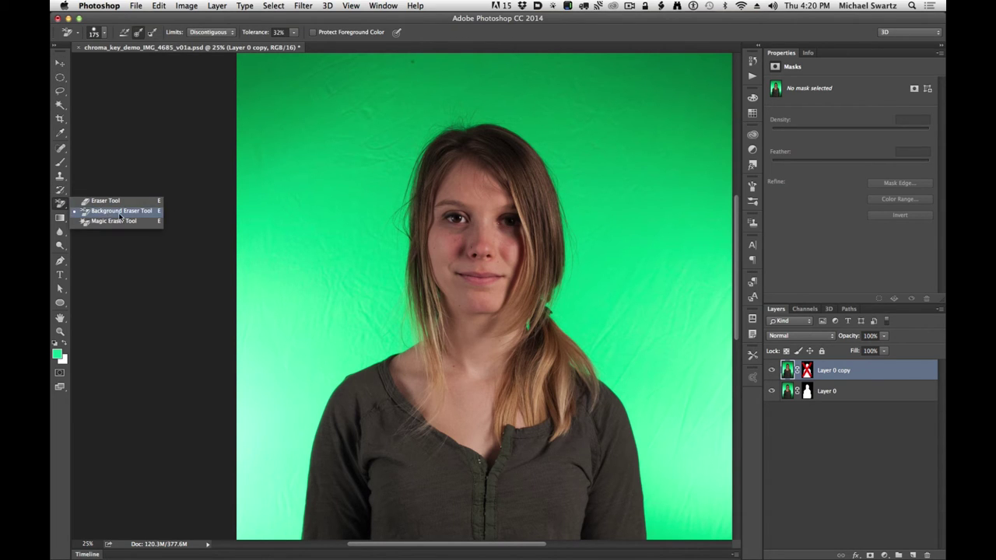
{"action": "left_click_drag", "start_coordinate": [120, 216], "coordinate": [121, 218]}
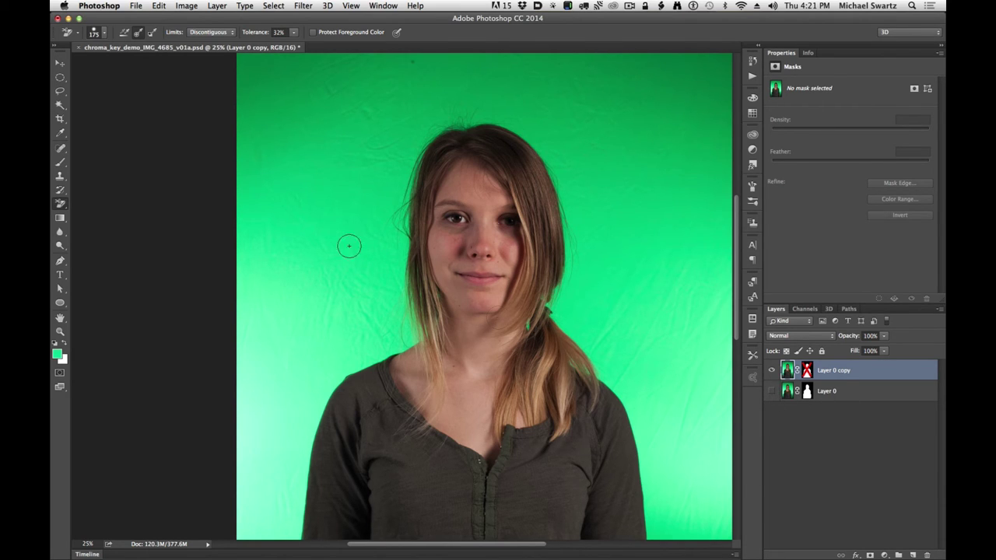
{"action": "left_click", "coordinate": [208, 34]}
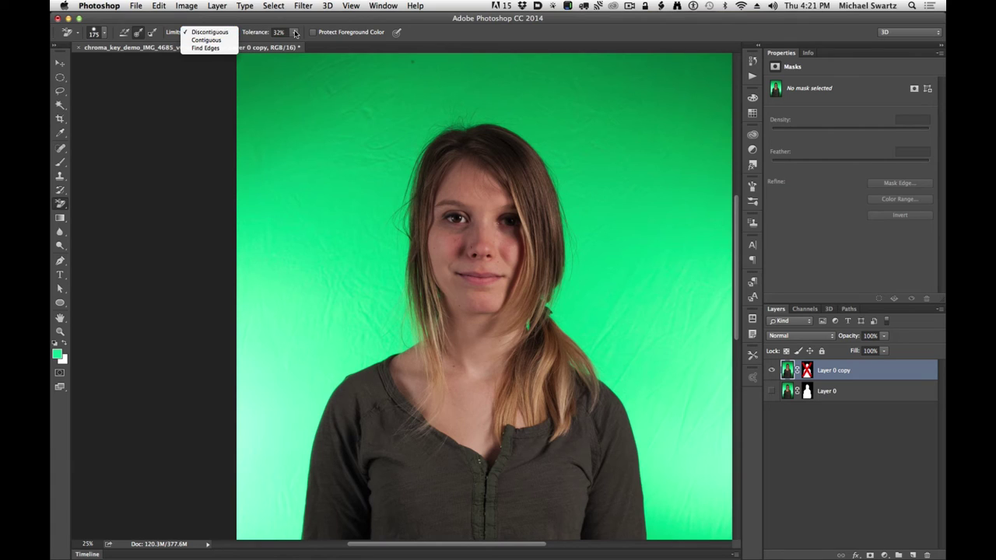
{"action": "left_click", "coordinate": [226, 33]}
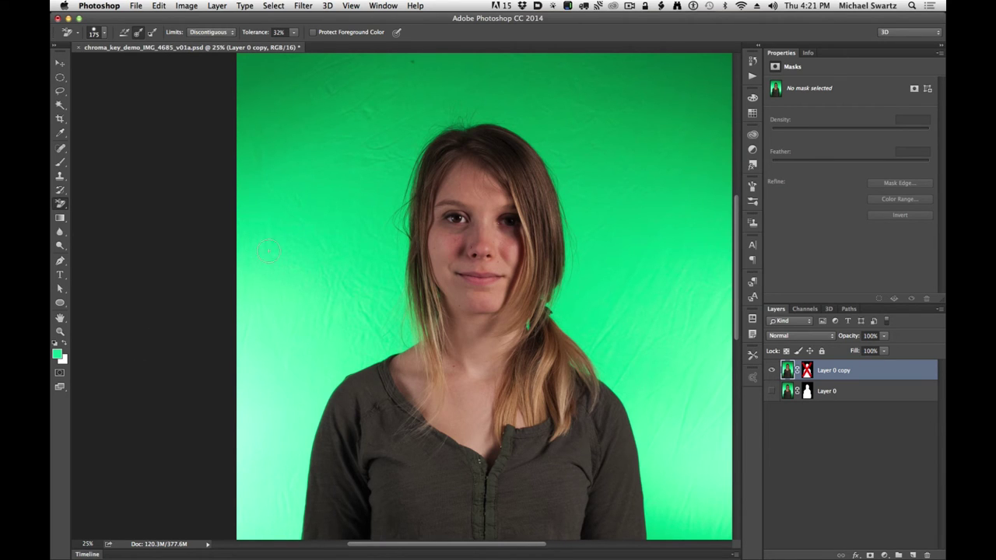
Erase the green beside the hair and above the shoulder on the image's left with the 175 px Background Eraser at 32% tolerance.
{"action": "left_click_drag", "start_coordinate": [275, 372], "coordinate": [330, 386]}
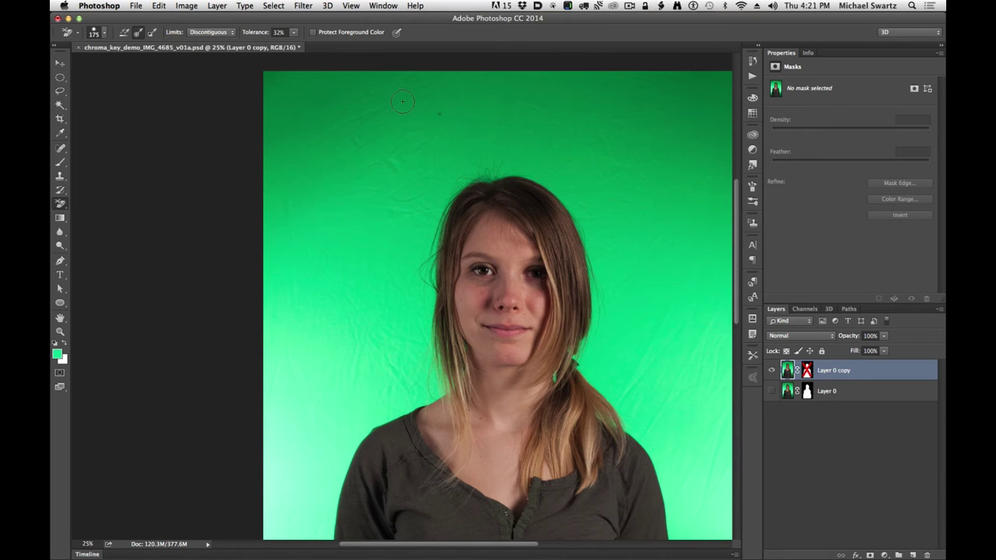
{"action": "left_click_drag", "start_coordinate": [359, 454], "coordinate": [374, 305]}
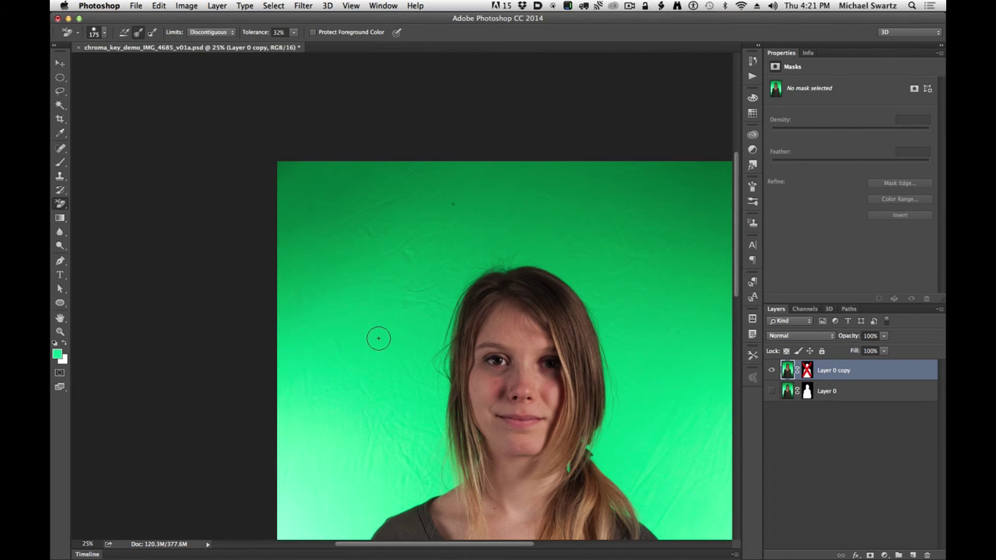
{"action": "left_click_drag", "start_coordinate": [414, 363], "coordinate": [403, 264]}
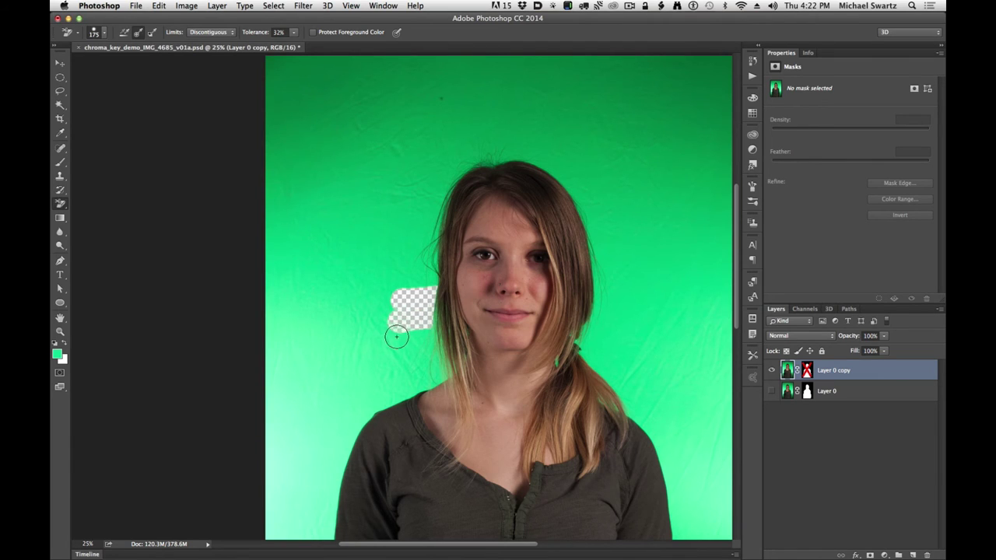
{"action": "mouse_move", "coordinate": [400, 337]}
{"action": "left_mouse_down"}
{"action": "mouse_move", "coordinate": [438, 335]}
{"action": "mouse_move", "coordinate": [414, 357]}
{"action": "mouse_move", "coordinate": [442, 353]}
{"action": "mouse_move", "coordinate": [406, 373]}
{"action": "left_mouse_up"}
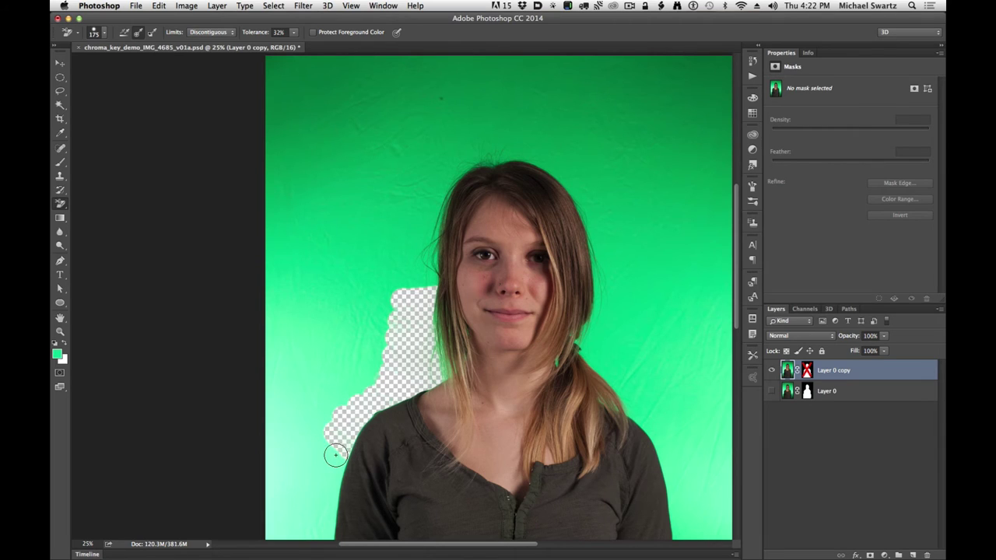
{"action": "left_click_drag", "start_coordinate": [401, 284], "coordinate": [425, 280]}
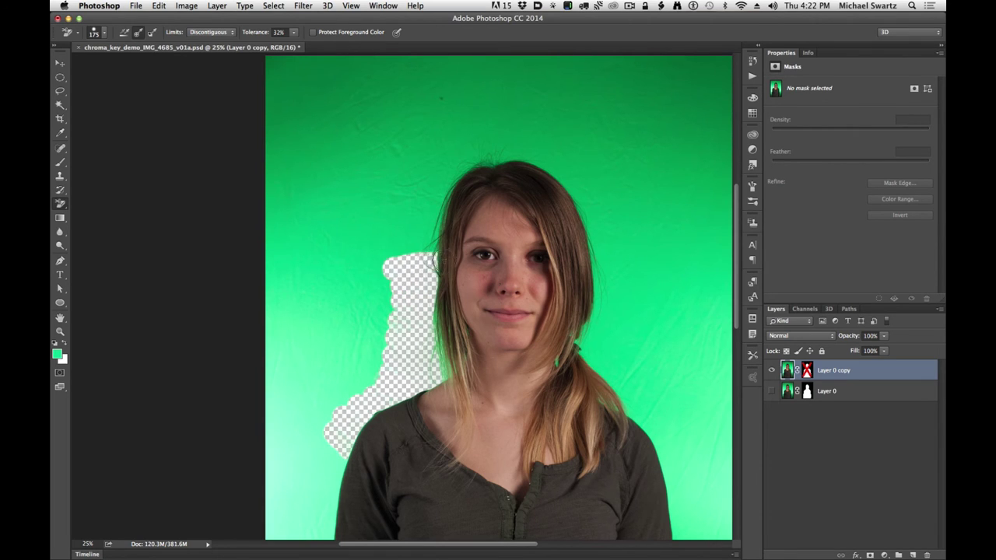
Undo the last erase stroke over the flyaway hairs on the image's left and set the Background Eraser tolerance to 24%.
{"action": "key", "text": "super+space"}
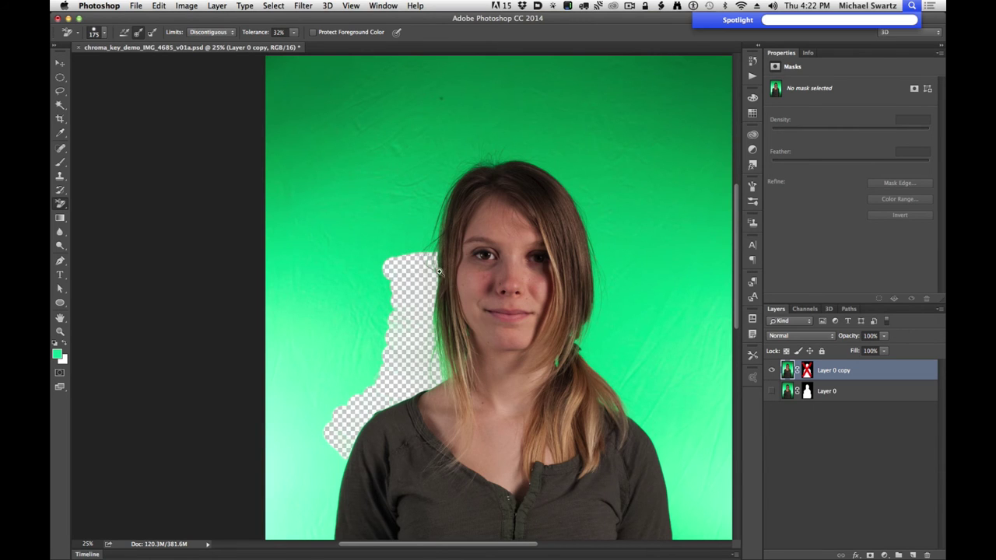
{"action": "left_click_drag", "start_coordinate": [441, 274], "coordinate": [547, 266]}
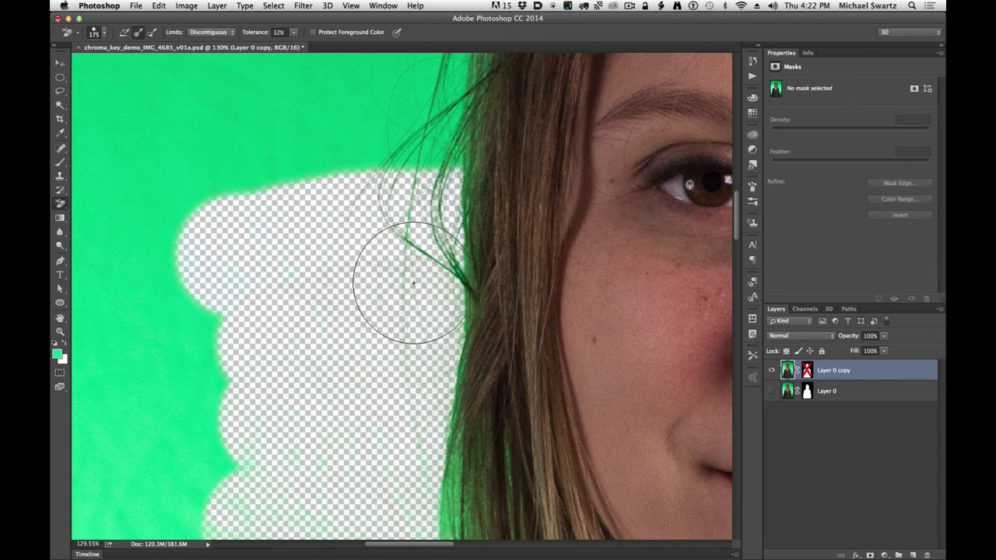
{"action": "key", "text": "super+z"}
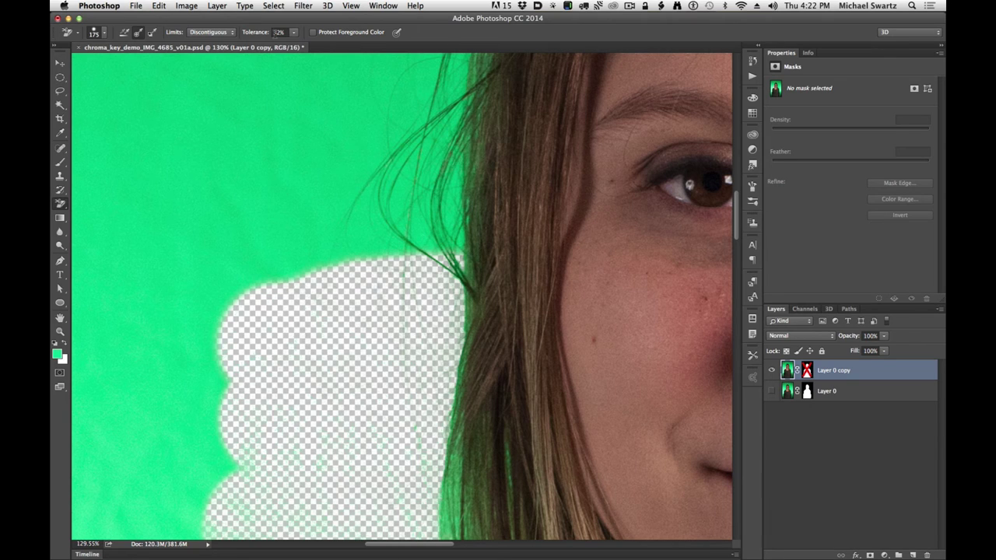
{"action": "type", "text": "24"}
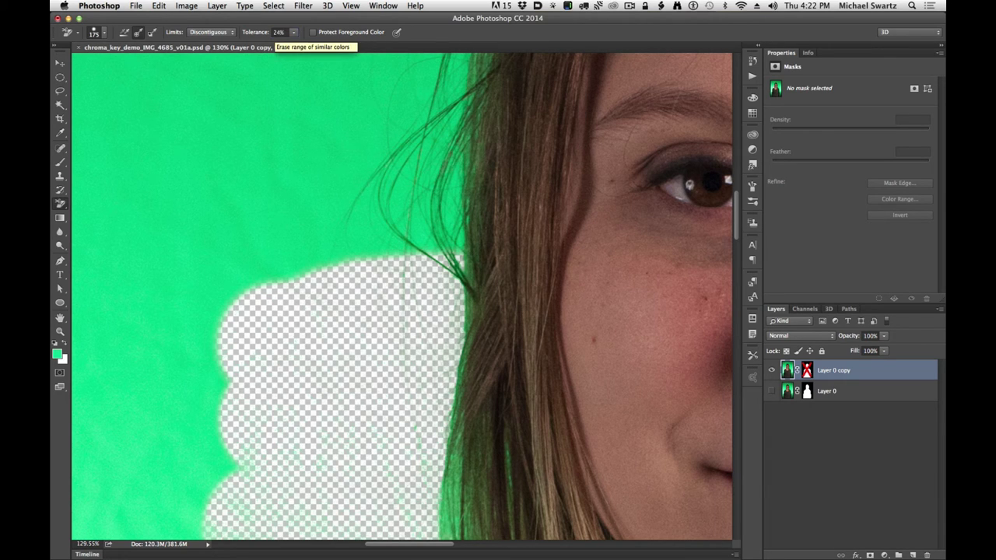
Erase the green along the hair on the image's left, from the flyaway hairs beside the eye up past the forehead.
{"action": "mouse_move", "coordinate": [217, 280]}
{"action": "left_mouse_down"}
{"action": "mouse_move", "coordinate": [220, 267]}
{"action": "mouse_move", "coordinate": [323, 235]}
{"action": "mouse_move", "coordinate": [420, 226]}
{"action": "mouse_move", "coordinate": [412, 156]}
{"action": "mouse_move", "coordinate": [213, 190]}
{"action": "left_mouse_up"}
{"action": "left_click_drag", "start_coordinate": [473, 144], "coordinate": [452, 381]}
{"action": "mouse_move", "coordinate": [236, 331]}
{"action": "left_mouse_down"}
{"action": "mouse_move", "coordinate": [422, 316]}
{"action": "mouse_move", "coordinate": [449, 266]}
{"action": "mouse_move", "coordinate": [411, 240]}
{"action": "mouse_move", "coordinate": [450, 374]}
{"action": "left_mouse_up"}
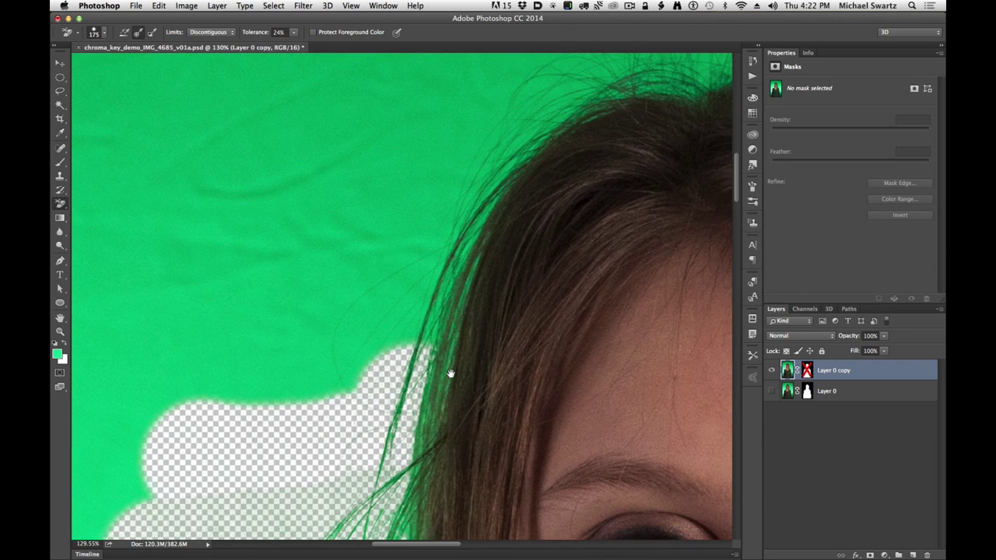
{"action": "mouse_move", "coordinate": [195, 389]}
{"action": "left_mouse_down"}
{"action": "mouse_move", "coordinate": [289, 356]}
{"action": "mouse_move", "coordinate": [355, 311]}
{"action": "mouse_move", "coordinate": [451, 284]}
{"action": "left_mouse_up"}
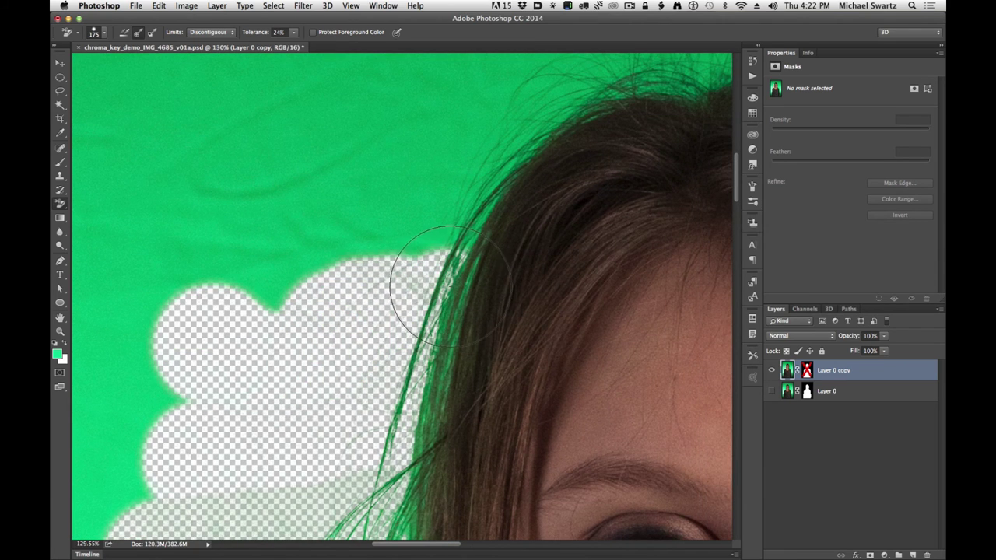
Erase the green around the upper curve of the head on the image's left and behind the flyaway hairs at the crown.
{"action": "mouse_move", "coordinate": [256, 244]}
{"action": "left_mouse_down"}
{"action": "mouse_move", "coordinate": [266, 280]}
{"action": "mouse_move", "coordinate": [403, 207]}
{"action": "mouse_move", "coordinate": [249, 286]}
{"action": "mouse_move", "coordinate": [329, 245]}
{"action": "mouse_move", "coordinate": [352, 301]}
{"action": "mouse_move", "coordinate": [303, 313]}
{"action": "left_mouse_up"}
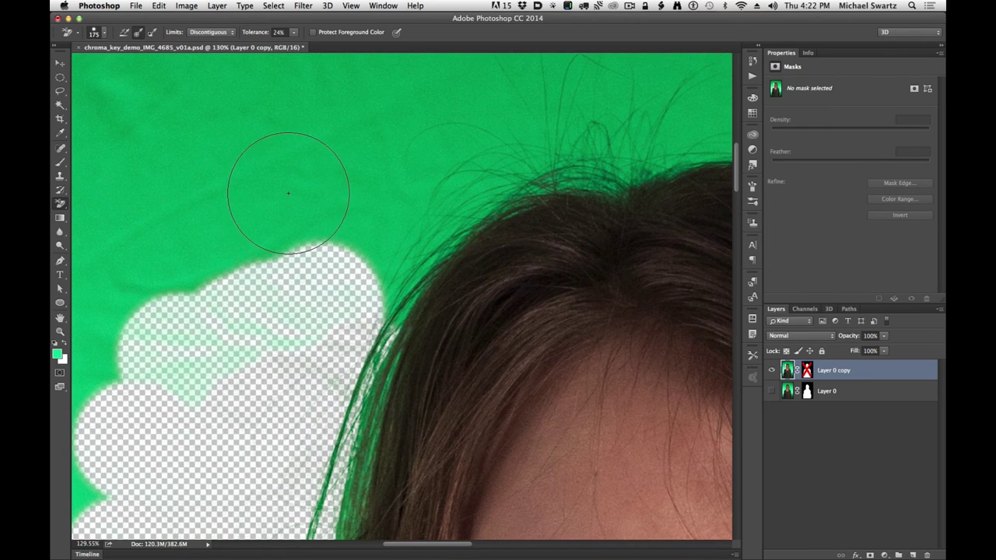
{"action": "mouse_move", "coordinate": [288, 193]}
{"action": "left_mouse_down"}
{"action": "mouse_move", "coordinate": [349, 223]}
{"action": "mouse_move", "coordinate": [360, 267]}
{"action": "mouse_move", "coordinate": [348, 291]}
{"action": "left_mouse_up"}
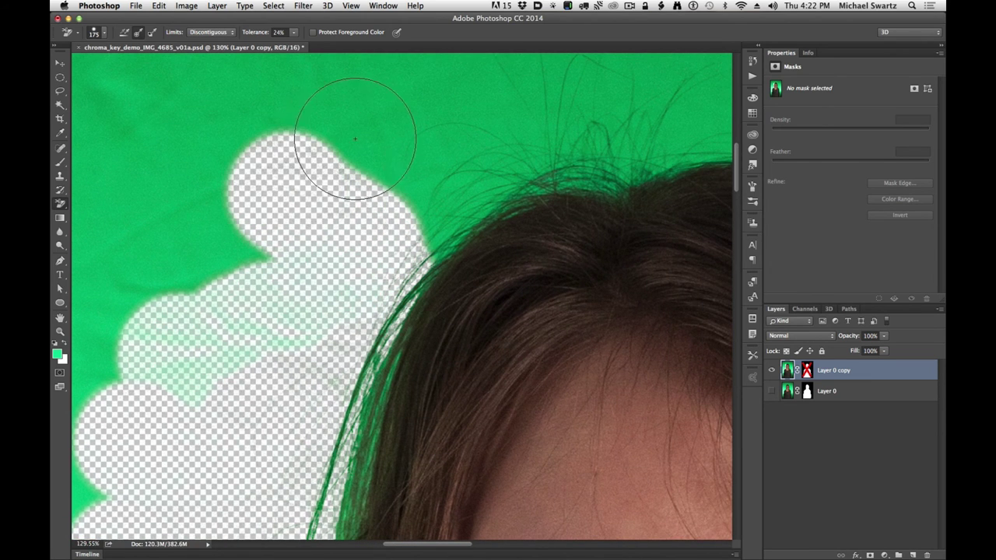
{"action": "mouse_move", "coordinate": [339, 131]}
{"action": "left_mouse_down"}
{"action": "mouse_move", "coordinate": [388, 179]}
{"action": "mouse_move", "coordinate": [425, 240]}
{"action": "mouse_move", "coordinate": [237, 326]}
{"action": "left_mouse_up"}
{"action": "left_click_drag", "start_coordinate": [241, 174], "coordinate": [276, 292]}
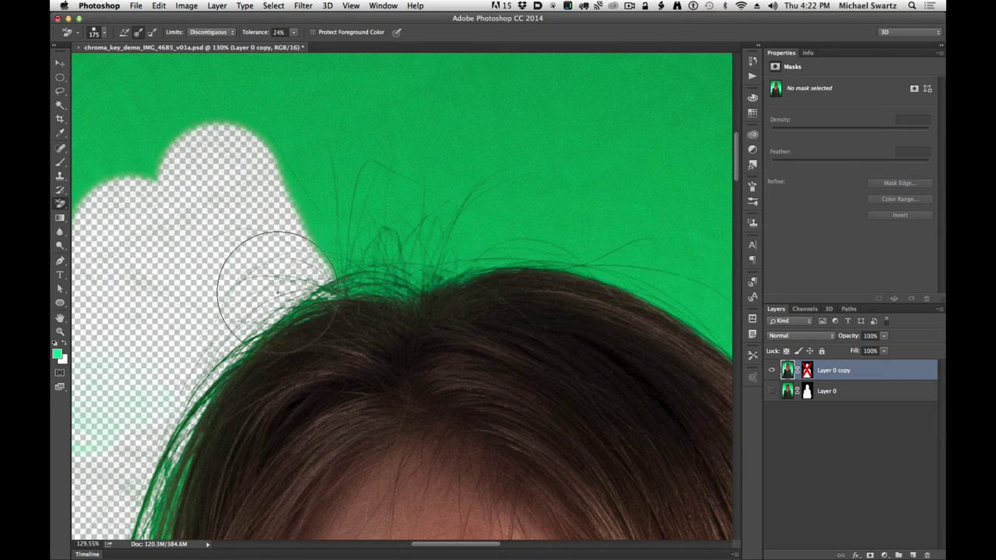
{"action": "left_click_drag", "start_coordinate": [275, 126], "coordinate": [339, 260]}
{"action": "mouse_move", "coordinate": [376, 116]}
{"action": "left_mouse_down"}
{"action": "mouse_move", "coordinate": [396, 189]}
{"action": "mouse_move", "coordinate": [404, 291]}
{"action": "left_mouse_up"}
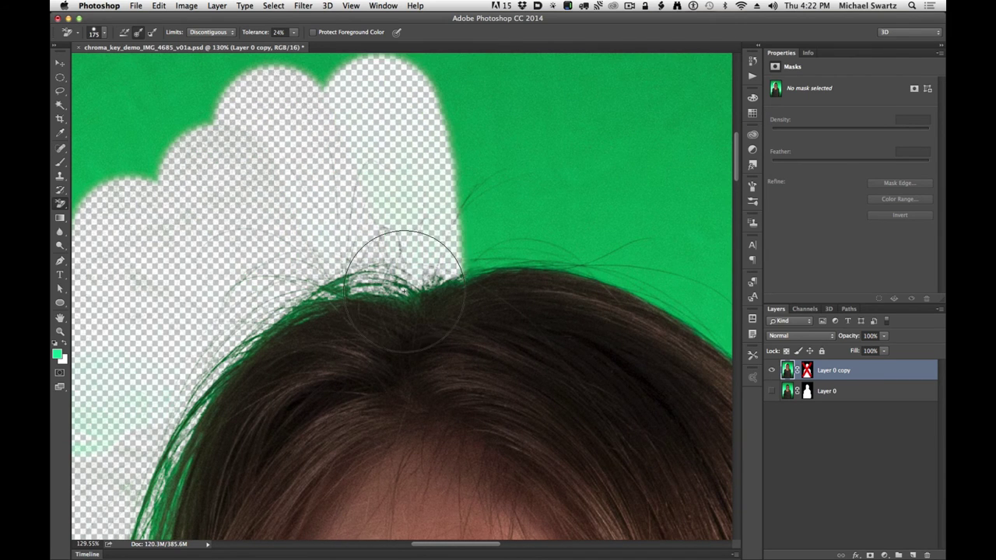
Erase the green above the crown and around the upper curve of the head on the image's right with the Background Eraser.
{"action": "left_click_drag", "start_coordinate": [513, 122], "coordinate": [484, 255]}
{"action": "left_click_drag", "start_coordinate": [455, 213], "coordinate": [286, 160]}
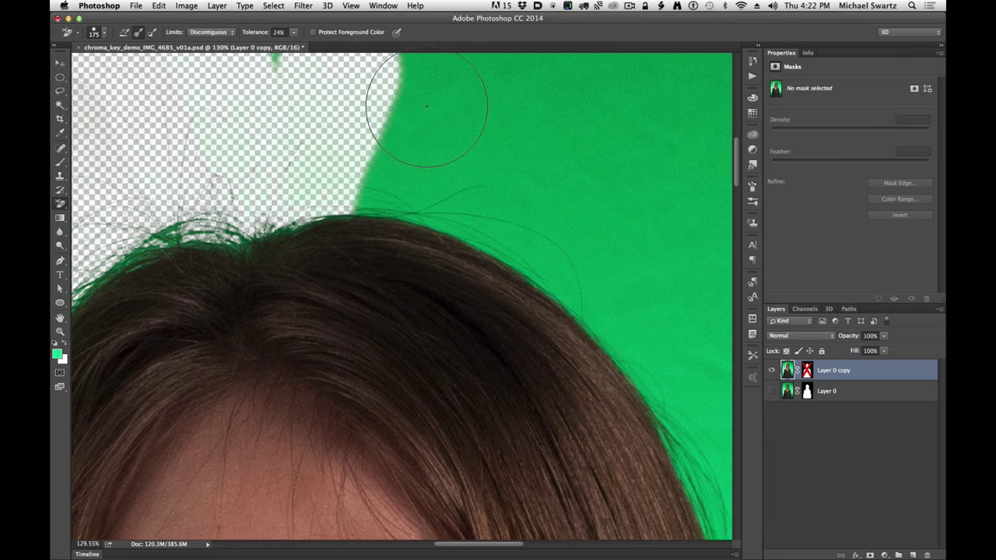
{"action": "mouse_move", "coordinate": [426, 106]}
{"action": "left_mouse_down"}
{"action": "mouse_move", "coordinate": [362, 222]}
{"action": "mouse_move", "coordinate": [498, 169]}
{"action": "mouse_move", "coordinate": [565, 121]}
{"action": "mouse_move", "coordinate": [453, 231]}
{"action": "mouse_move", "coordinate": [629, 222]}
{"action": "mouse_move", "coordinate": [635, 196]}
{"action": "mouse_move", "coordinate": [523, 288]}
{"action": "left_mouse_up"}
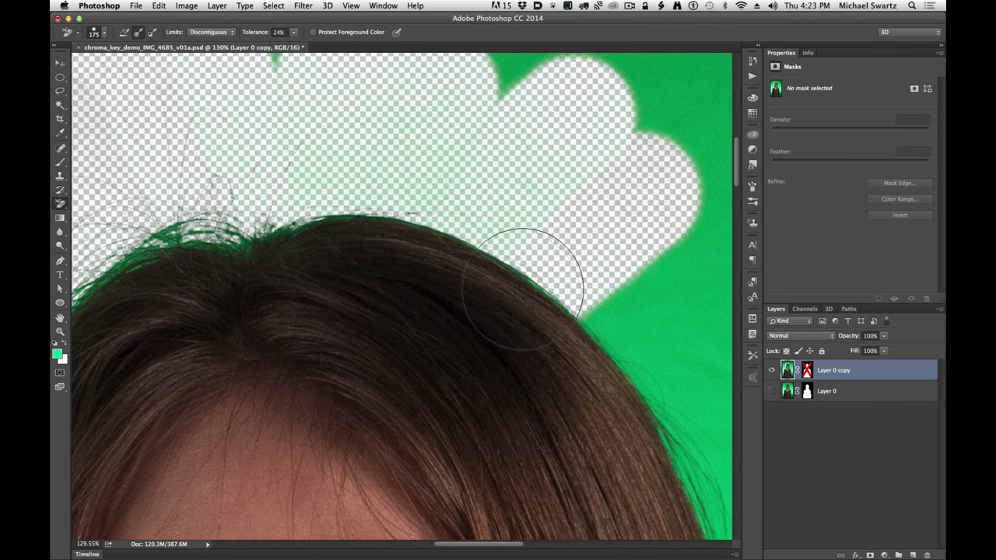
{"action": "left_click_drag", "start_coordinate": [600, 351], "coordinate": [519, 286]}
{"action": "left_click_drag", "start_coordinate": [599, 182], "coordinate": [491, 259]}
{"action": "left_click_drag", "start_coordinate": [671, 238], "coordinate": [653, 252]}
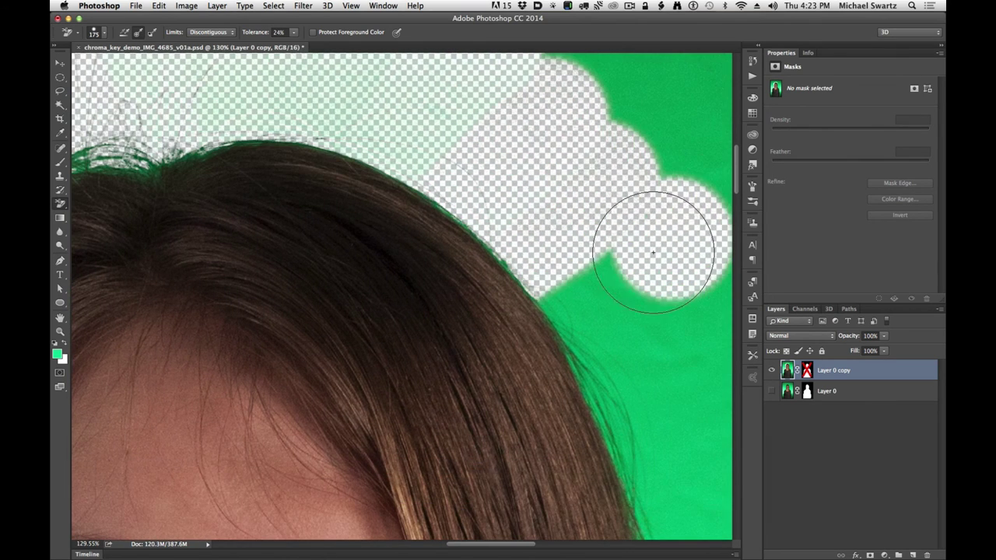
Erase the green along the hair on the image's right, from beside the forehead down past the eye.
{"action": "mouse_move", "coordinate": [634, 406]}
{"action": "left_mouse_down"}
{"action": "mouse_move", "coordinate": [506, 296]}
{"action": "mouse_move", "coordinate": [522, 244]}
{"action": "mouse_move", "coordinate": [474, 311]}
{"action": "left_mouse_up"}
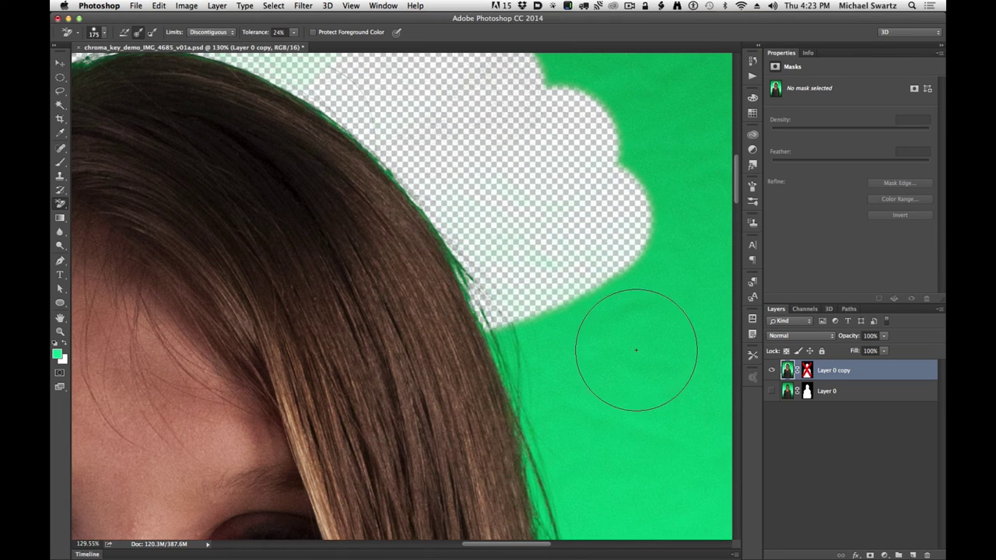
{"action": "mouse_move", "coordinate": [636, 350]}
{"action": "left_mouse_down"}
{"action": "mouse_move", "coordinate": [608, 294]}
{"action": "mouse_move", "coordinate": [520, 346]}
{"action": "left_mouse_up"}
{"action": "mouse_move", "coordinate": [620, 429]}
{"action": "left_mouse_down"}
{"action": "mouse_move", "coordinate": [511, 307]}
{"action": "mouse_move", "coordinate": [502, 257]}
{"action": "left_mouse_up"}
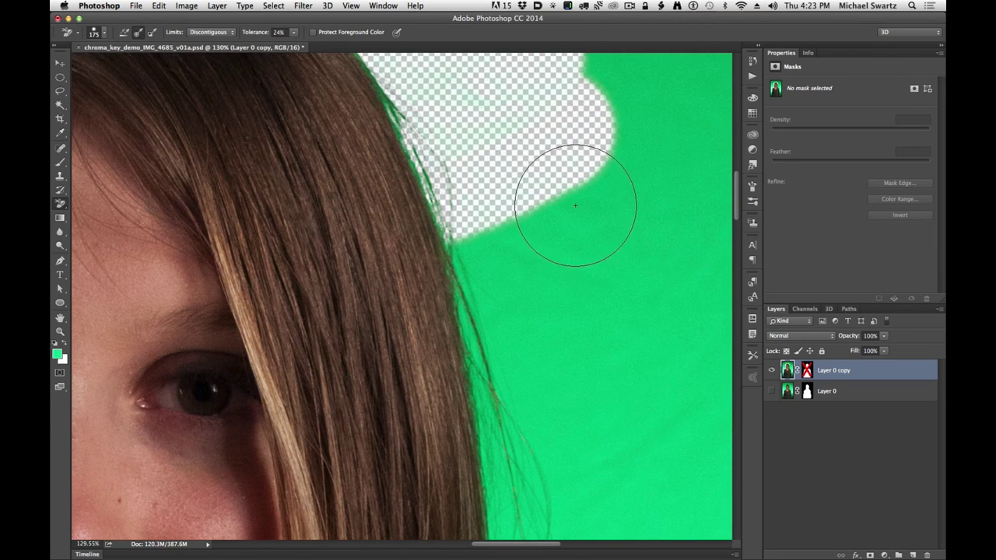
{"action": "mouse_move", "coordinate": [575, 204]}
{"action": "left_mouse_down"}
{"action": "mouse_move", "coordinate": [522, 256]}
{"action": "mouse_move", "coordinate": [589, 278]}
{"action": "mouse_move", "coordinate": [583, 327]}
{"action": "left_mouse_up"}
{"action": "mouse_move", "coordinate": [583, 395]}
{"action": "left_mouse_down"}
{"action": "mouse_move", "coordinate": [550, 365]}
{"action": "mouse_move", "coordinate": [548, 263]}
{"action": "left_mouse_up"}
{"action": "mouse_move", "coordinate": [605, 227]}
{"action": "left_mouse_down"}
{"action": "mouse_move", "coordinate": [578, 238]}
{"action": "mouse_move", "coordinate": [452, 249]}
{"action": "mouse_move", "coordinate": [627, 312]}
{"action": "mouse_move", "coordinate": [511, 327]}
{"action": "mouse_move", "coordinate": [576, 368]}
{"action": "mouse_move", "coordinate": [651, 396]}
{"action": "mouse_move", "coordinate": [516, 401]}
{"action": "mouse_move", "coordinate": [524, 413]}
{"action": "mouse_move", "coordinate": [596, 251]}
{"action": "mouse_move", "coordinate": [522, 271]}
{"action": "mouse_move", "coordinate": [514, 288]}
{"action": "mouse_move", "coordinate": [615, 351]}
{"action": "mouse_move", "coordinate": [459, 336]}
{"action": "mouse_move", "coordinate": [592, 417]}
{"action": "mouse_move", "coordinate": [406, 425]}
{"action": "mouse_move", "coordinate": [640, 458]}
{"action": "mouse_move", "coordinate": [582, 497]}
{"action": "mouse_move", "coordinate": [380, 491]}
{"action": "mouse_move", "coordinate": [516, 258]}
{"action": "left_mouse_up"}
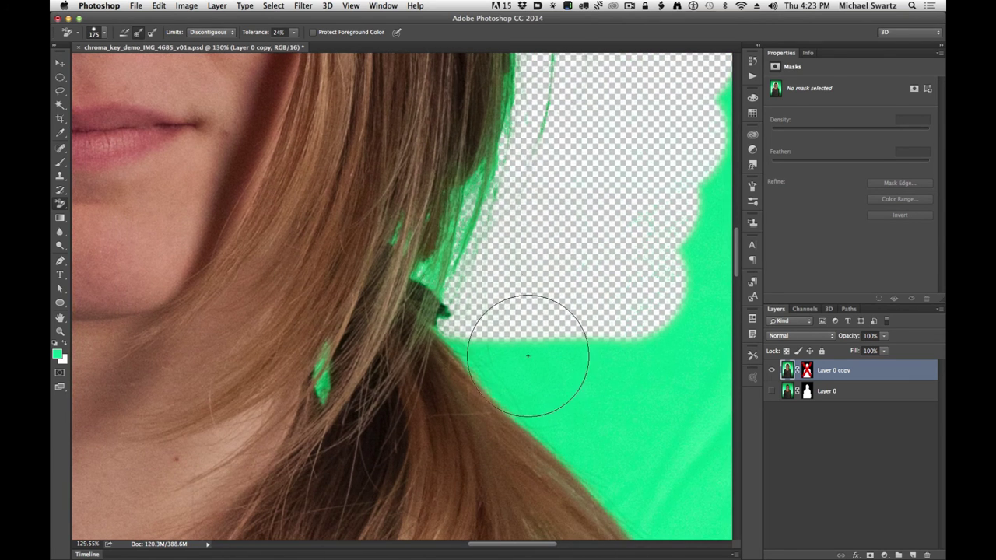
Erase the green beside the gathered hair below the chin on the image's right, including the small gap between the strands, down towards the shoulder.
{"action": "left_click_drag", "start_coordinate": [528, 355], "coordinate": [445, 311]}
{"action": "left_click_drag", "start_coordinate": [567, 398], "coordinate": [535, 330]}
{"action": "mouse_move", "coordinate": [286, 317]}
{"action": "left_mouse_down"}
{"action": "mouse_move", "coordinate": [320, 238]}
{"action": "mouse_move", "coordinate": [462, 133]}
{"action": "mouse_move", "coordinate": [394, 240]}
{"action": "mouse_move", "coordinate": [459, 210]}
{"action": "mouse_move", "coordinate": [651, 413]}
{"action": "mouse_move", "coordinate": [692, 424]}
{"action": "left_mouse_up"}
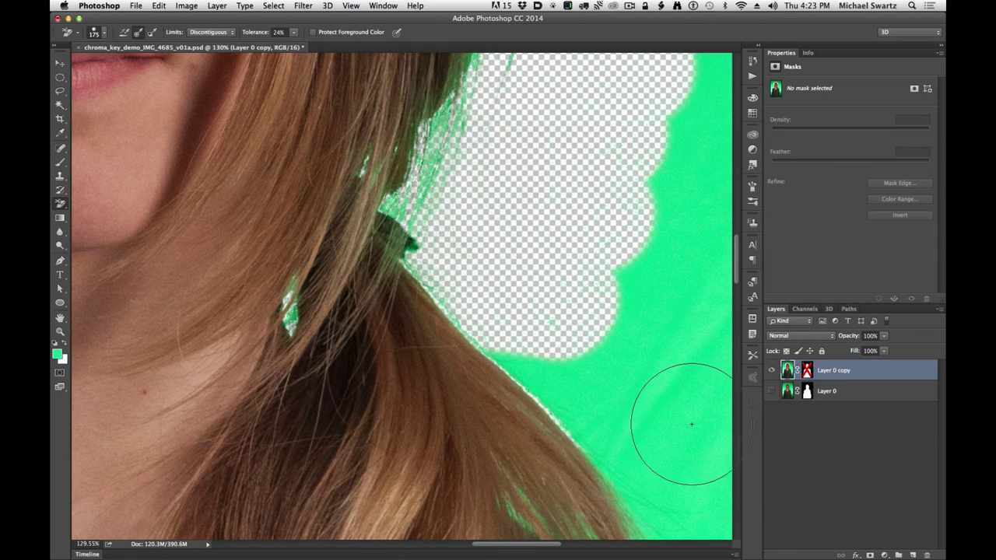
{"action": "left_click", "coordinate": [613, 400]}
{"action": "left_click_drag", "start_coordinate": [540, 378], "coordinate": [560, 413]}
{"action": "left_click", "coordinate": [669, 459]}
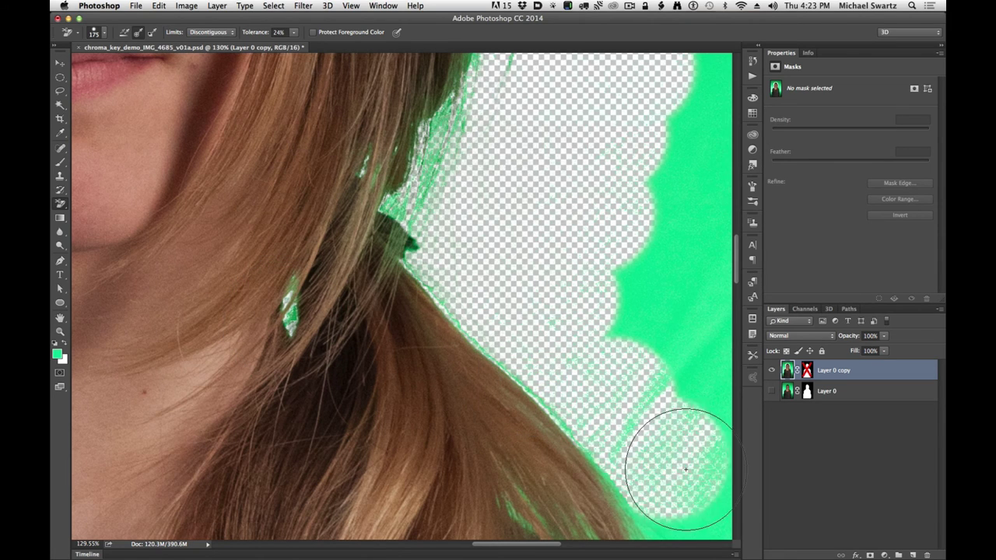
{"action": "left_click_drag", "start_coordinate": [563, 470], "coordinate": [458, 262]}
{"action": "left_click", "coordinate": [584, 322]}
{"action": "mouse_move", "coordinate": [491, 307]}
{"action": "left_mouse_down"}
{"action": "mouse_move", "coordinate": [563, 350]}
{"action": "mouse_move", "coordinate": [646, 255]}
{"action": "mouse_move", "coordinate": [685, 256]}
{"action": "mouse_move", "coordinate": [577, 218]}
{"action": "mouse_move", "coordinate": [520, 226]}
{"action": "mouse_move", "coordinate": [534, 343]}
{"action": "left_mouse_up"}
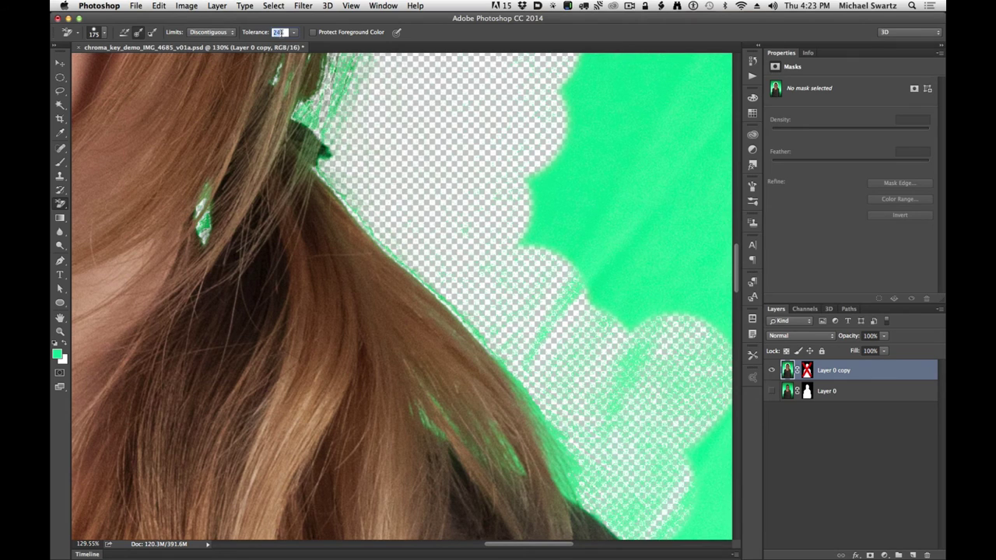
Set the Background Eraser tolerance to 32% and erase the green beside the hair ends and around the shoulder on the image's right.
{"action": "mouse_move", "coordinate": [574, 262]}
{"action": "left_mouse_down"}
{"action": "mouse_move", "coordinate": [556, 215]}
{"action": "mouse_move", "coordinate": [542, 263]}
{"action": "left_mouse_up"}
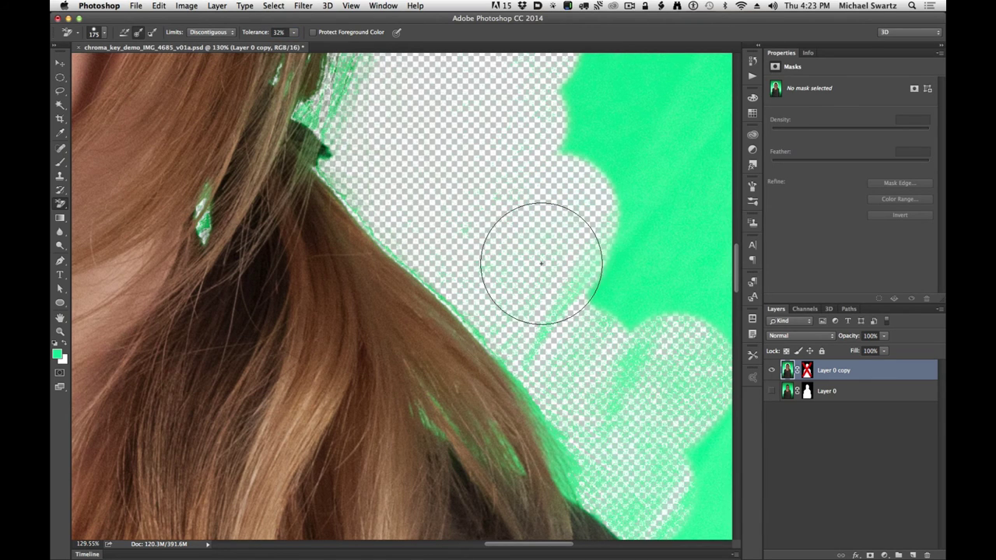
{"action": "scroll", "coordinate": [407, 228], "scroll_direction": "down", "scroll_amount": 5}
{"action": "scroll", "coordinate": [407, 229], "scroll_direction": "right", "scroll_amount": 5}
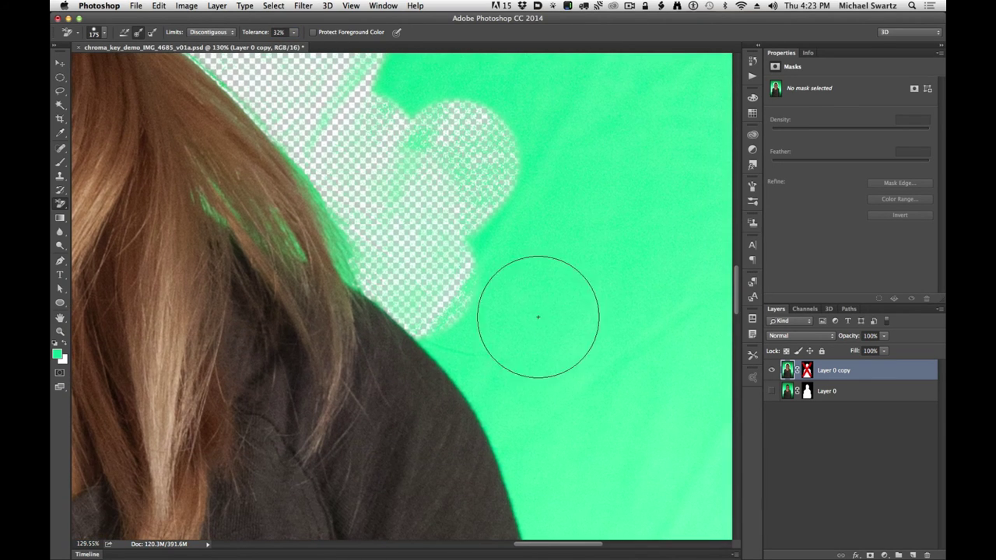
{"action": "mouse_move", "coordinate": [537, 314]}
{"action": "left_mouse_down"}
{"action": "mouse_move", "coordinate": [402, 267]}
{"action": "mouse_move", "coordinate": [513, 331]}
{"action": "mouse_move", "coordinate": [366, 266]}
{"action": "mouse_move", "coordinate": [311, 167]}
{"action": "left_mouse_up"}
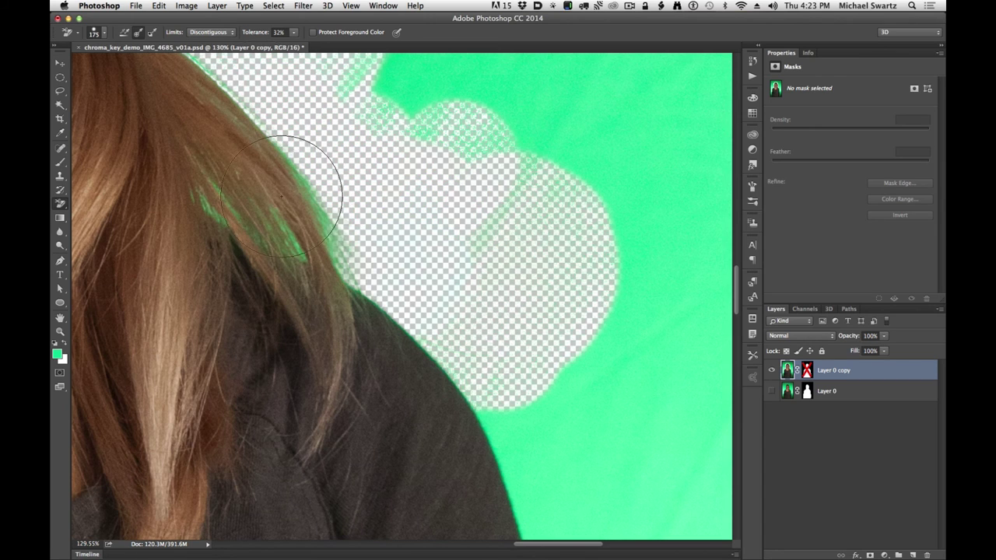
{"action": "mouse_move", "coordinate": [544, 356]}
{"action": "left_mouse_down"}
{"action": "mouse_move", "coordinate": [511, 289]}
{"action": "mouse_move", "coordinate": [514, 247]}
{"action": "left_mouse_up"}
{"action": "left_click", "coordinate": [551, 324]}
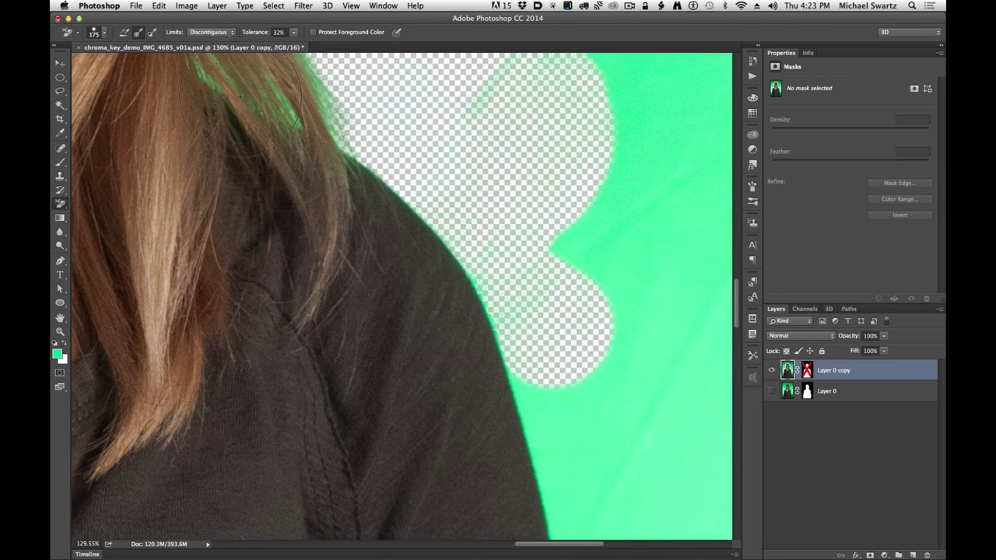
Erase the green along the outer edge of the upper sleeve on the image's right.
{"action": "left_click", "coordinate": [615, 362]}
{"action": "left_click_drag", "start_coordinate": [644, 443], "coordinate": [534, 311]}
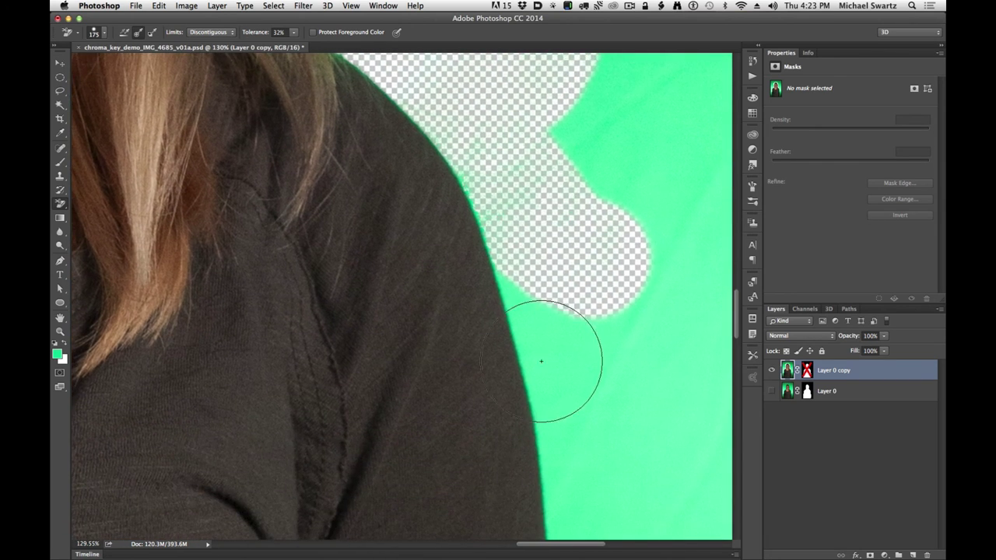
{"action": "mouse_move", "coordinate": [517, 350]}
{"action": "left_mouse_down"}
{"action": "mouse_move", "coordinate": [529, 300]}
{"action": "mouse_move", "coordinate": [485, 181]}
{"action": "left_mouse_up"}
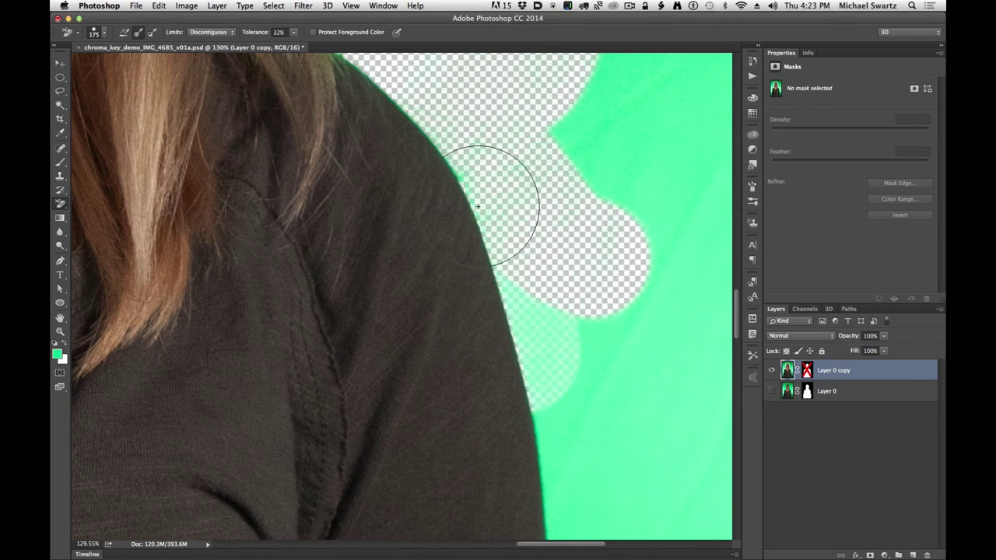
{"action": "mouse_move", "coordinate": [596, 500]}
{"action": "left_mouse_down"}
{"action": "mouse_move", "coordinate": [547, 211]}
{"action": "mouse_move", "coordinate": [525, 204]}
{"action": "left_mouse_up"}
{"action": "mouse_move", "coordinate": [469, 320]}
{"action": "left_mouse_down"}
{"action": "mouse_move", "coordinate": [493, 260]}
{"action": "mouse_move", "coordinate": [583, 354]}
{"action": "mouse_move", "coordinate": [508, 260]}
{"action": "mouse_move", "coordinate": [482, 62]}
{"action": "mouse_move", "coordinate": [575, 144]}
{"action": "mouse_move", "coordinate": [560, 428]}
{"action": "mouse_move", "coordinate": [560, 218]}
{"action": "left_mouse_up"}
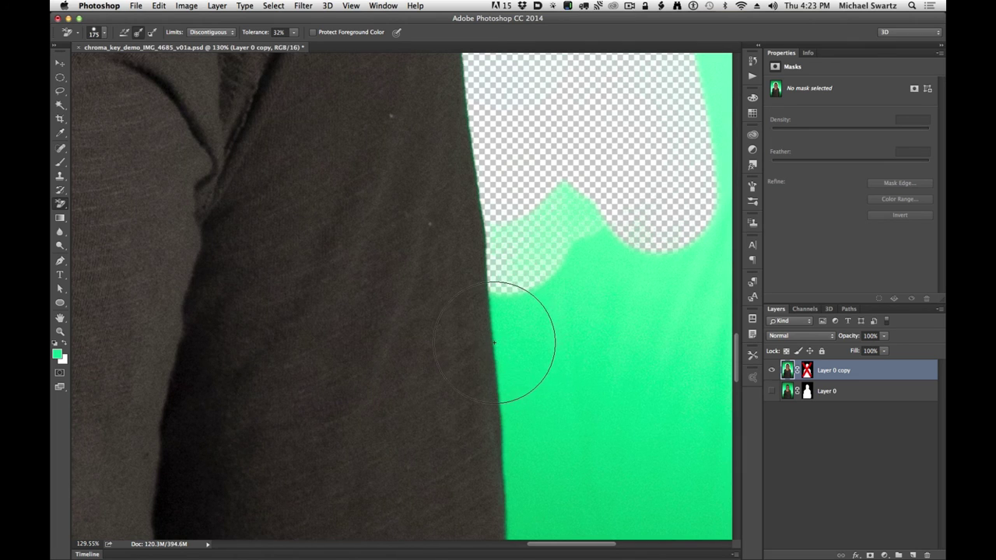
{"action": "left_click_drag", "start_coordinate": [479, 196], "coordinate": [533, 477]}
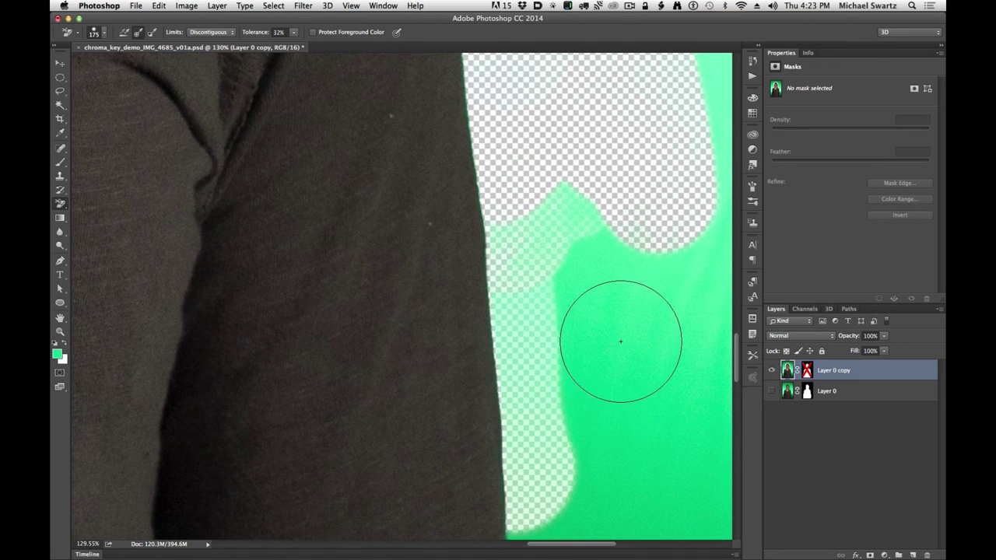
{"action": "mouse_move", "coordinate": [618, 340]}
{"action": "left_mouse_down"}
{"action": "mouse_move", "coordinate": [539, 222]}
{"action": "mouse_move", "coordinate": [518, 232]}
{"action": "mouse_move", "coordinate": [600, 337]}
{"action": "mouse_move", "coordinate": [672, 289]}
{"action": "mouse_move", "coordinate": [488, 212]}
{"action": "left_mouse_up"}
Erase the green along the lower sleeve's outer edge on the image's right, down to just above the photo's bottom edge.
{"action": "scroll", "coordinate": [533, 261], "scroll_direction": "down", "scroll_amount": 10}
{"action": "scroll", "coordinate": [533, 261], "scroll_direction": "right", "scroll_amount": 3}
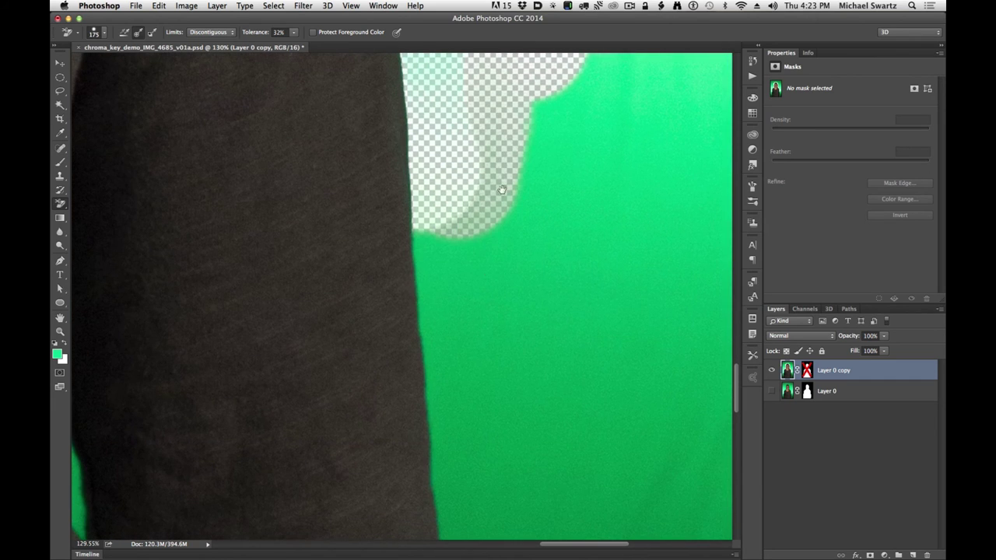
{"action": "mouse_move", "coordinate": [522, 278]}
{"action": "left_mouse_down"}
{"action": "mouse_move", "coordinate": [427, 249]}
{"action": "mouse_move", "coordinate": [456, 388]}
{"action": "mouse_move", "coordinate": [498, 389]}
{"action": "left_mouse_up"}
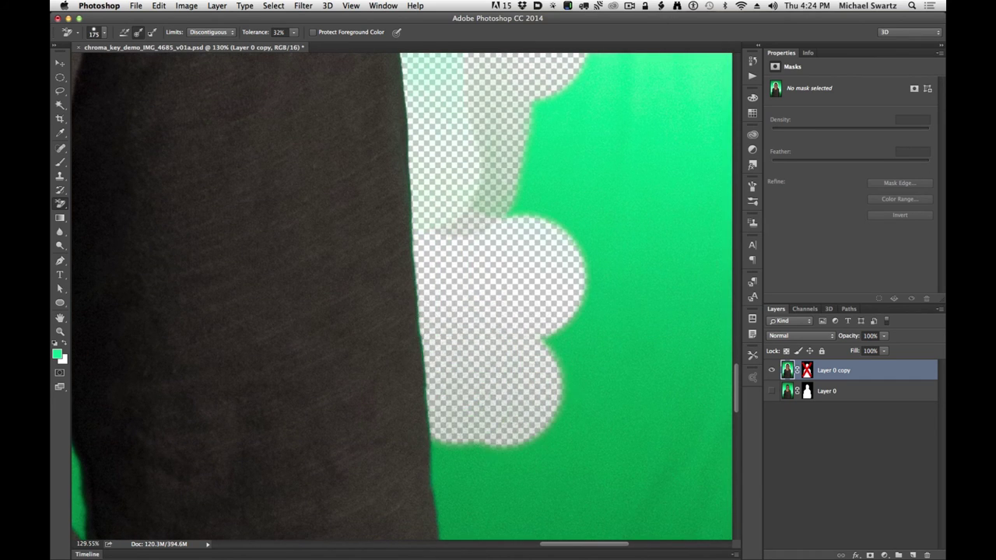
{"action": "left_click_drag", "start_coordinate": [483, 422], "coordinate": [504, 238]}
{"action": "mouse_move", "coordinate": [570, 282]}
{"action": "left_mouse_down"}
{"action": "mouse_move", "coordinate": [566, 289]}
{"action": "mouse_move", "coordinate": [496, 259]}
{"action": "mouse_move", "coordinate": [527, 409]}
{"action": "mouse_move", "coordinate": [580, 389]}
{"action": "left_mouse_up"}
{"action": "left_click_drag", "start_coordinate": [551, 305], "coordinate": [573, 79]}
{"action": "mouse_move", "coordinate": [590, 283]}
{"action": "left_mouse_down"}
{"action": "mouse_move", "coordinate": [456, 244]}
{"action": "mouse_move", "coordinate": [537, 424]}
{"action": "mouse_move", "coordinate": [634, 463]}
{"action": "left_mouse_up"}
{"action": "scroll", "coordinate": [529, 185], "scroll_direction": "down", "scroll_amount": 5}
{"action": "scroll", "coordinate": [529, 185], "scroll_direction": "down", "scroll_amount": 5}
{"action": "mouse_move", "coordinate": [522, 288]}
{"action": "left_mouse_down"}
{"action": "mouse_move", "coordinate": [534, 285]}
{"action": "mouse_move", "coordinate": [561, 417]}
{"action": "left_mouse_up"}
{"action": "scroll", "coordinate": [560, 416], "scroll_direction": "down", "scroll_amount": 5}
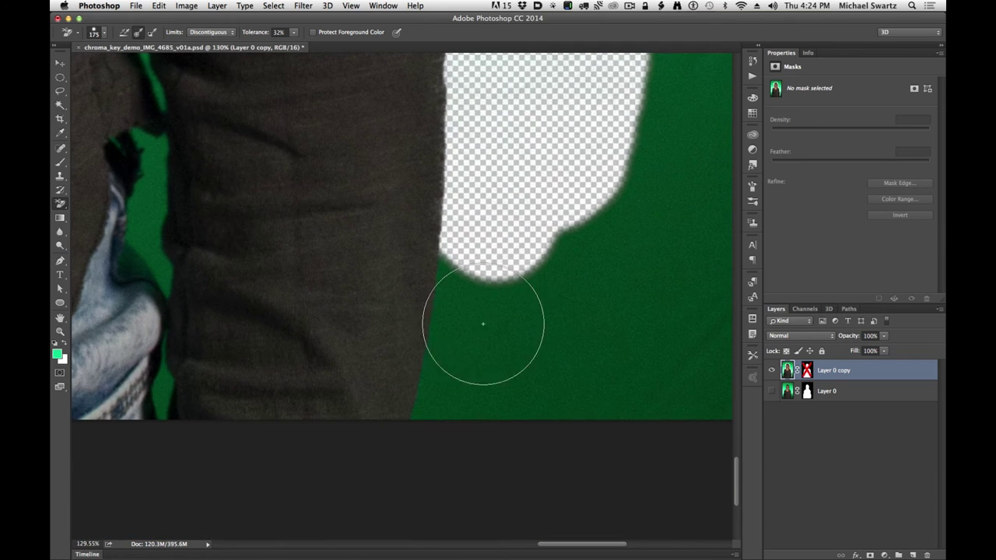
{"action": "mouse_move", "coordinate": [482, 322]}
{"action": "left_mouse_down"}
{"action": "mouse_move", "coordinate": [474, 264]}
{"action": "mouse_move", "coordinate": [579, 376]}
{"action": "left_mouse_up"}
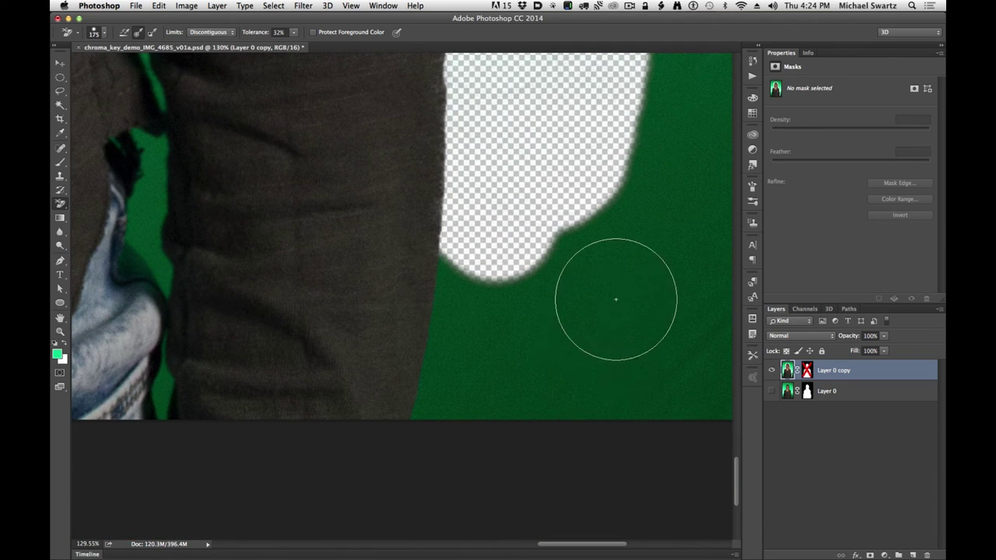
{"action": "mouse_move", "coordinate": [609, 309]}
{"action": "left_mouse_down"}
{"action": "mouse_move", "coordinate": [485, 308]}
{"action": "mouse_move", "coordinate": [503, 359]}
{"action": "left_mouse_up"}
{"action": "key", "text": "super+z"}
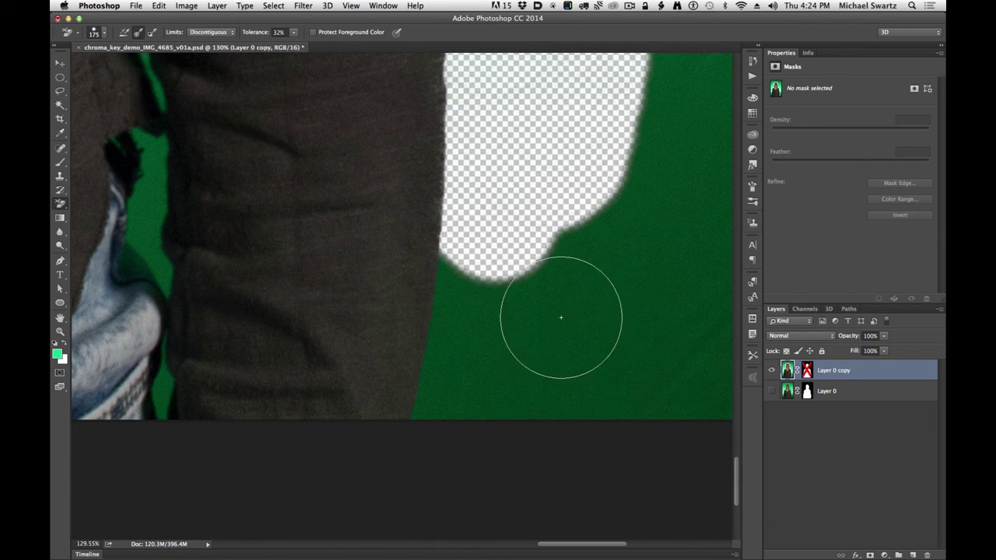
{"action": "mouse_move", "coordinate": [560, 316]}
{"action": "left_mouse_down"}
{"action": "mouse_move", "coordinate": [510, 293]}
{"action": "mouse_move", "coordinate": [500, 262]}
{"action": "mouse_move", "coordinate": [477, 410]}
{"action": "mouse_move", "coordinate": [514, 245]}
{"action": "mouse_move", "coordinate": [471, 434]}
{"action": "mouse_move", "coordinate": [499, 360]}
{"action": "mouse_move", "coordinate": [519, 216]}
{"action": "mouse_move", "coordinate": [483, 414]}
{"action": "mouse_move", "coordinate": [492, 316]}
{"action": "mouse_move", "coordinate": [478, 482]}
{"action": "mouse_move", "coordinate": [531, 298]}
{"action": "mouse_move", "coordinate": [533, 389]}
{"action": "left_mouse_up"}
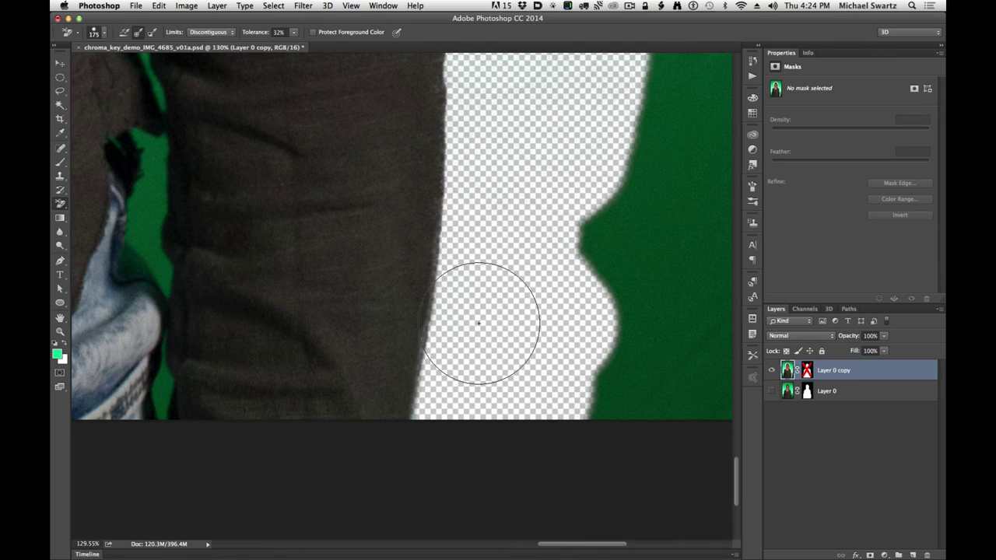
{"action": "key", "text": "super+z"}
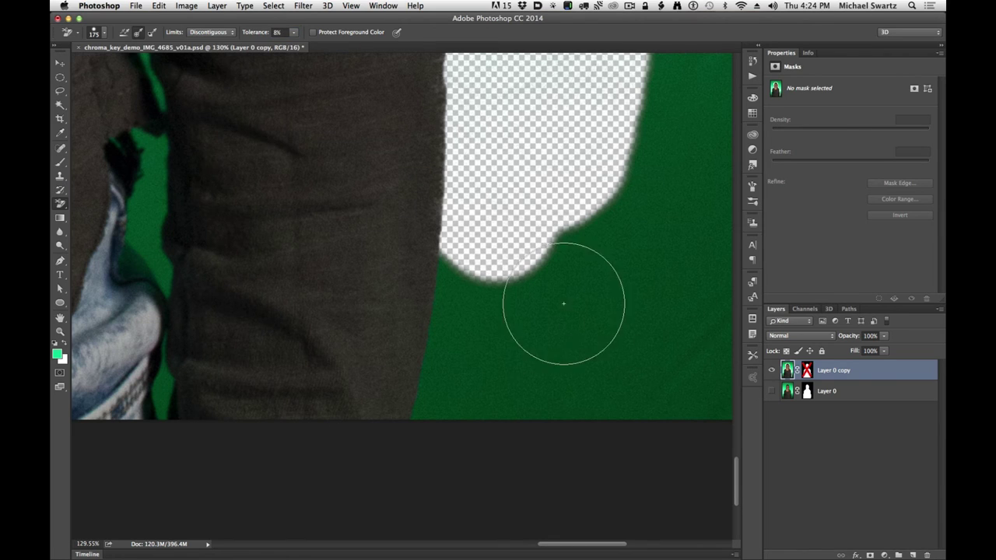
Set the Background Eraser tolerance to 8% and erase the dark green beside the sleeve at the photo's bottom edge on the image's right.
{"action": "left_click", "coordinate": [500, 311]}
{"action": "left_click_drag", "start_coordinate": [520, 266], "coordinate": [506, 396]}
{"action": "mouse_move", "coordinate": [639, 324]}
{"action": "left_mouse_down"}
{"action": "mouse_move", "coordinate": [608, 294]}
{"action": "mouse_move", "coordinate": [503, 256]}
{"action": "left_mouse_up"}
{"action": "left_click", "coordinate": [630, 187]}
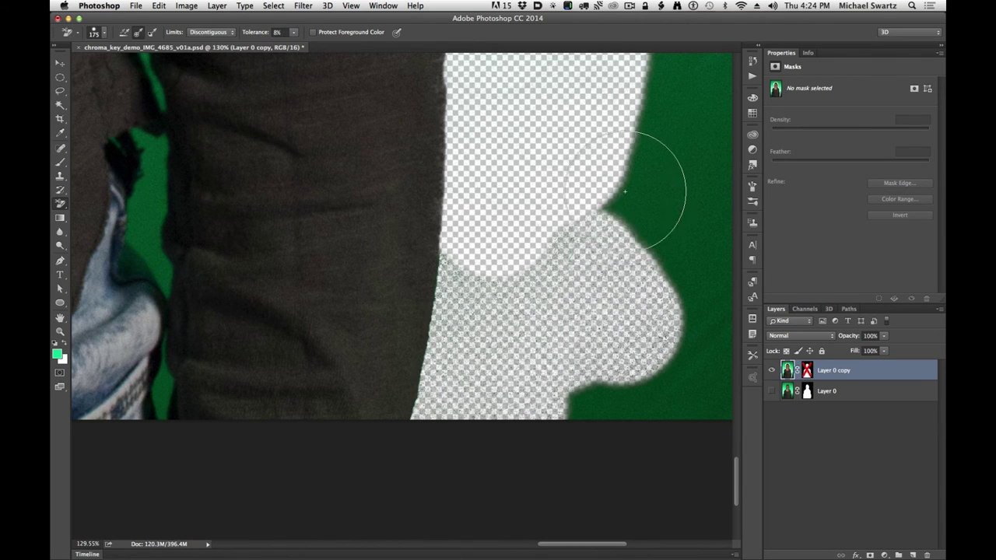
Erase the green in the gap between the sleeve and the jeans, from the photo's bottom edge up past the shirt hem.
{"action": "left_click", "coordinate": [151, 196]}
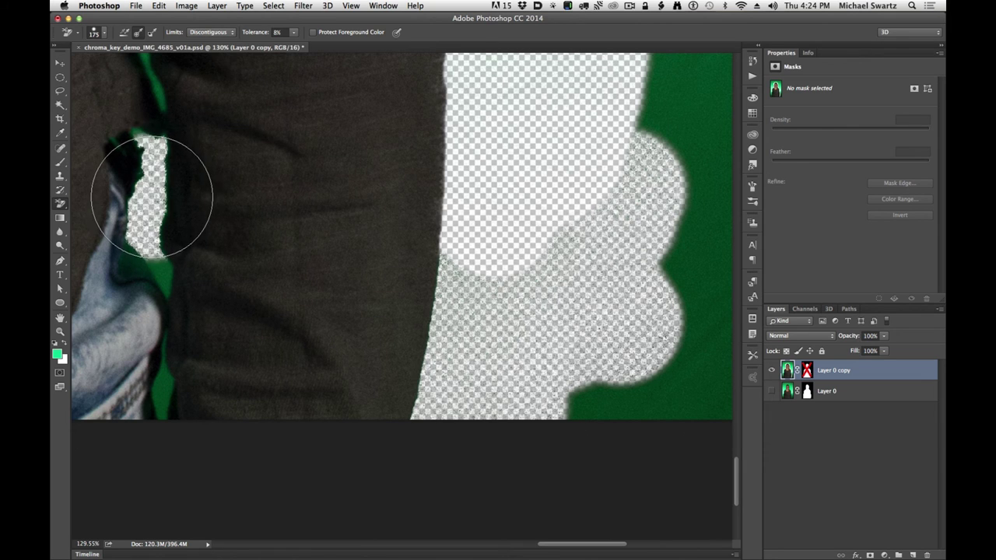
{"action": "left_click", "coordinate": [158, 91]}
{"action": "left_click_drag", "start_coordinate": [296, 251], "coordinate": [709, 323]}
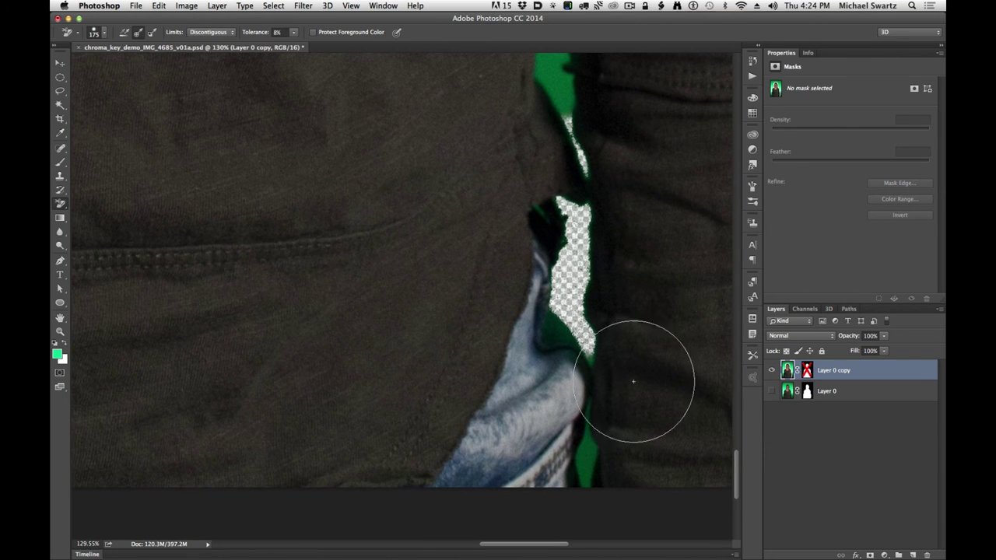
{"action": "left_click", "coordinate": [589, 456]}
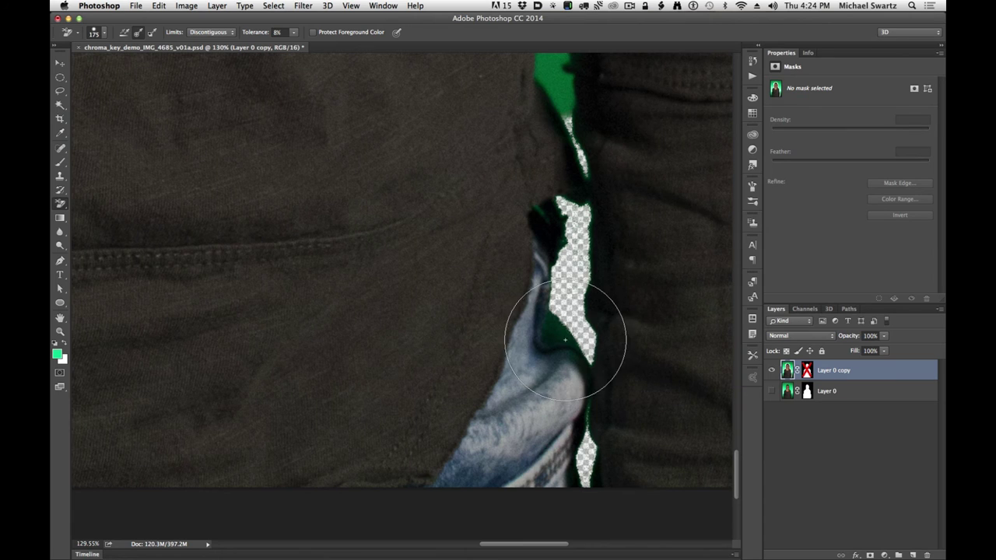
{"action": "left_click_drag", "start_coordinate": [651, 205], "coordinate": [653, 482]}
{"action": "mouse_move", "coordinate": [589, 343]}
{"action": "left_mouse_down"}
{"action": "mouse_move", "coordinate": [584, 311]}
{"action": "mouse_move", "coordinate": [550, 278]}
{"action": "mouse_move", "coordinate": [573, 116]}
{"action": "mouse_move", "coordinate": [560, 163]}
{"action": "left_mouse_up"}
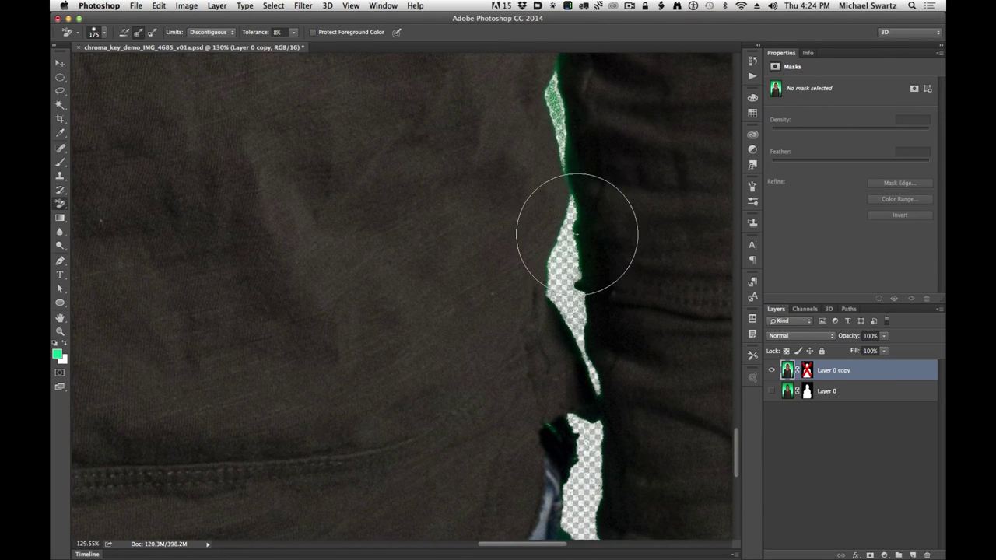
Erase the remaining green slivers in the narrow gap between the shirt and the sleeve, up to the gap's upper tip.
{"action": "left_click_drag", "start_coordinate": [579, 109], "coordinate": [612, 343]}
{"action": "left_click_drag", "start_coordinate": [570, 133], "coordinate": [586, 229]}
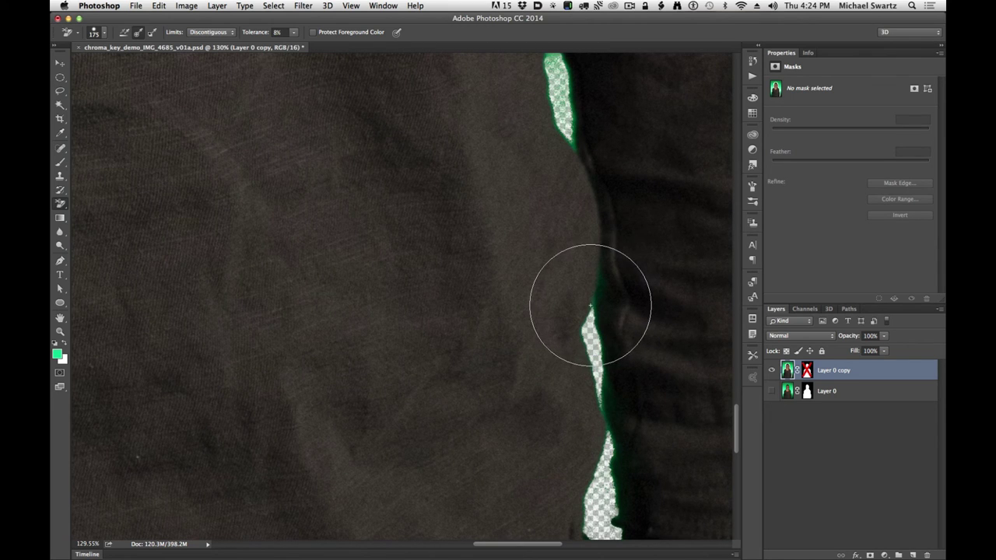
{"action": "mouse_move", "coordinate": [591, 306]}
{"action": "left_mouse_down"}
{"action": "mouse_move", "coordinate": [595, 240]}
{"action": "mouse_move", "coordinate": [590, 345]}
{"action": "left_mouse_up"}
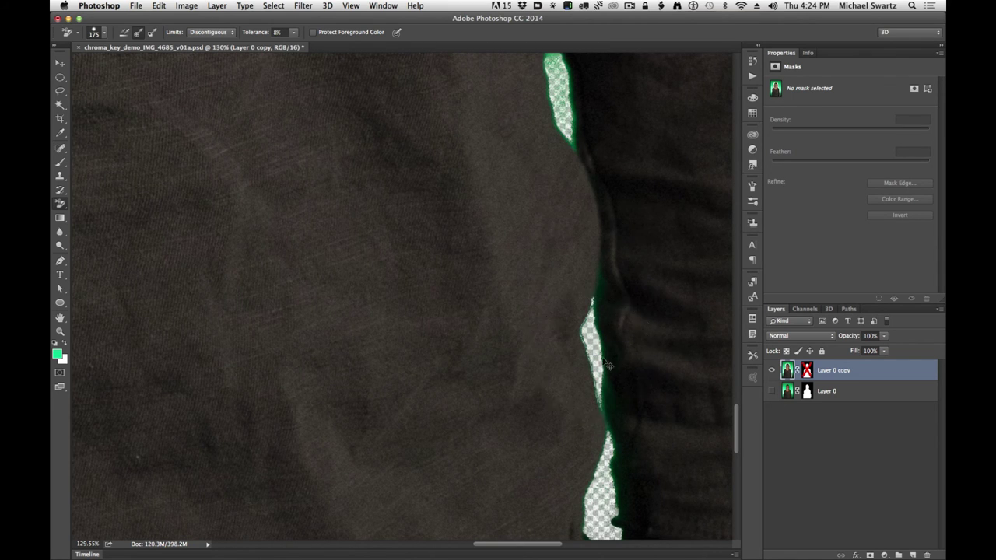
{"action": "left_click_drag", "start_coordinate": [575, 174], "coordinate": [586, 356]}
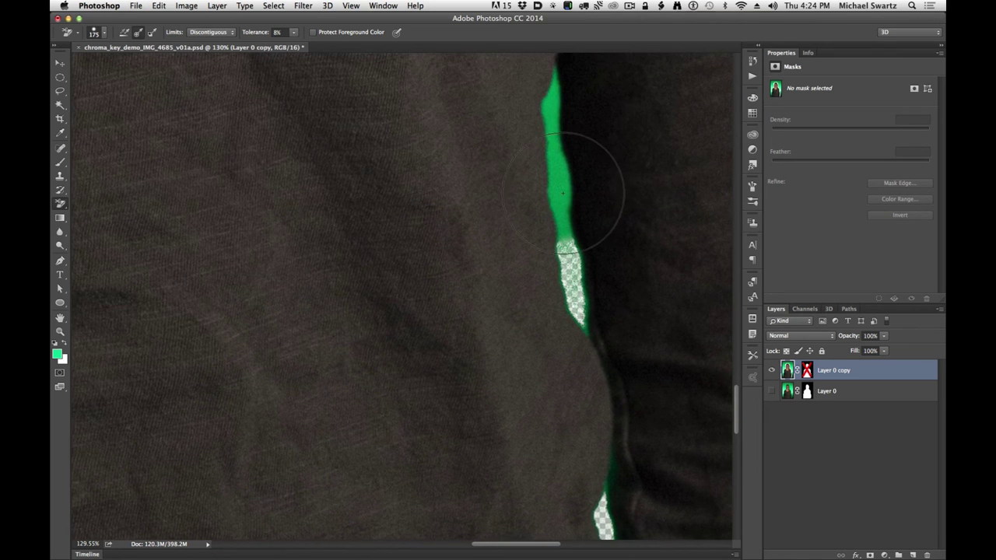
{"action": "mouse_move", "coordinate": [564, 189]}
{"action": "left_mouse_down"}
{"action": "mouse_move", "coordinate": [562, 220]}
{"action": "mouse_move", "coordinate": [588, 133]}
{"action": "mouse_move", "coordinate": [592, 348]}
{"action": "left_mouse_up"}
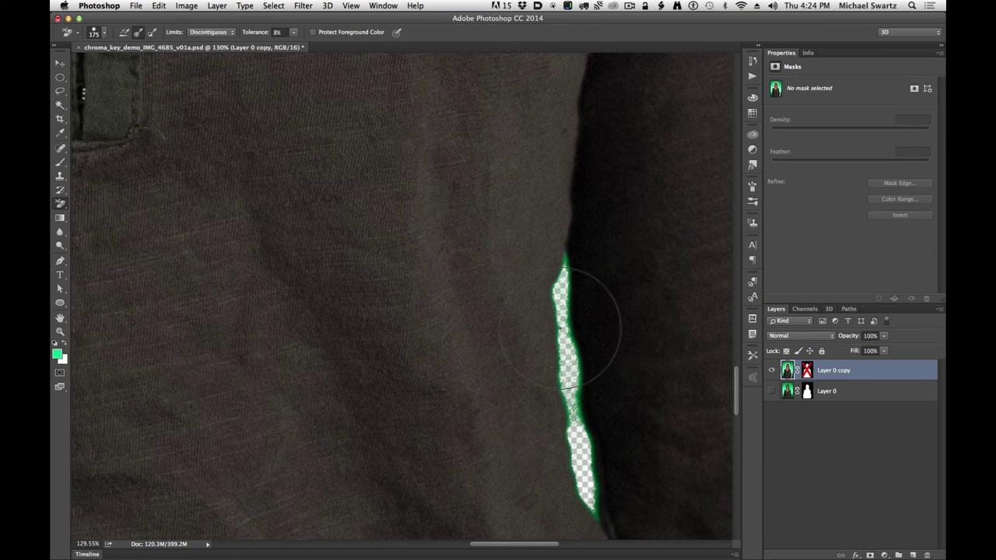
{"action": "mouse_move", "coordinate": [583, 356]}
{"action": "left_mouse_down"}
{"action": "mouse_move", "coordinate": [600, 347]}
{"action": "mouse_move", "coordinate": [581, 314]}
{"action": "left_mouse_up"}
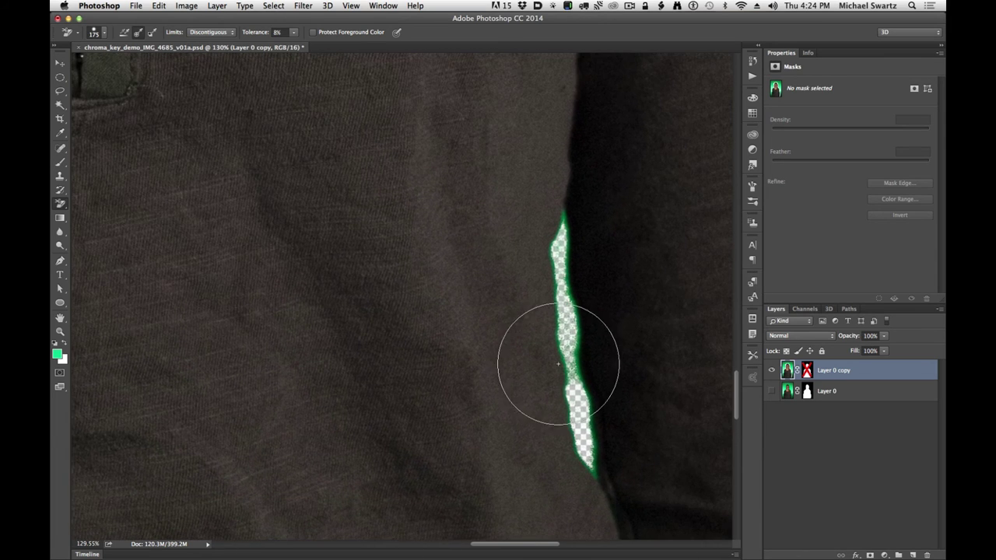
{"action": "left_click_drag", "start_coordinate": [565, 360], "coordinate": [567, 218]}
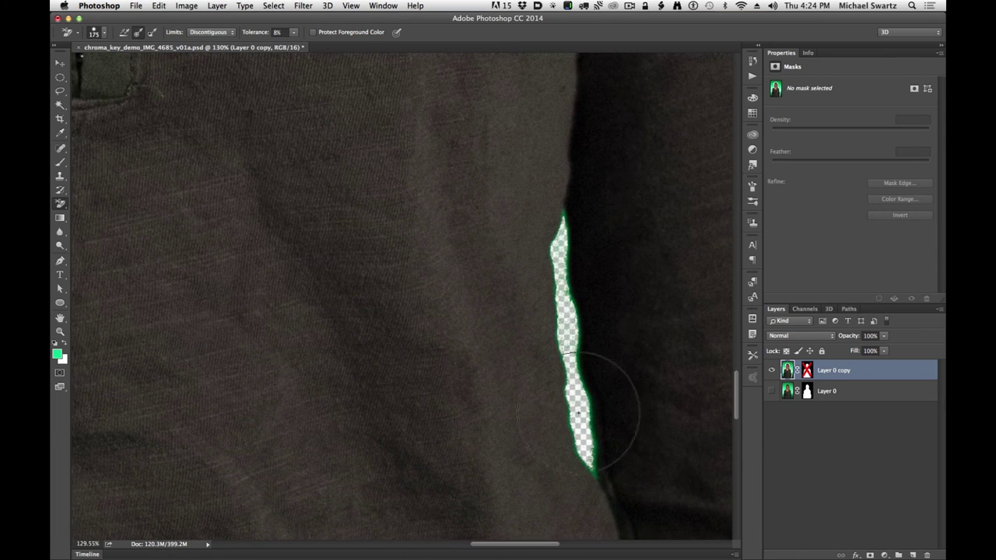
Erase the green slivers at the lower end of the gap between the shirt and the sleeve on the image's left.
{"action": "mouse_move", "coordinate": [592, 471]}
{"action": "left_mouse_down"}
{"action": "mouse_move", "coordinate": [596, 447]}
{"action": "mouse_move", "coordinate": [555, 287]}
{"action": "left_mouse_up"}
{"action": "mouse_move", "coordinate": [514, 481]}
{"action": "left_mouse_down"}
{"action": "mouse_move", "coordinate": [567, 229]}
{"action": "mouse_move", "coordinate": [733, 374]}
{"action": "left_mouse_up"}
{"action": "mouse_move", "coordinate": [203, 373]}
{"action": "left_mouse_down"}
{"action": "mouse_move", "coordinate": [405, 443]}
{"action": "mouse_move", "coordinate": [448, 506]}
{"action": "left_mouse_up"}
{"action": "left_click_drag", "start_coordinate": [551, 153], "coordinate": [547, 189]}
{"action": "left_click_drag", "start_coordinate": [534, 138], "coordinate": [481, 323]}
{"action": "scroll", "coordinate": [486, 313], "scroll_direction": "up", "scroll_amount": 5}
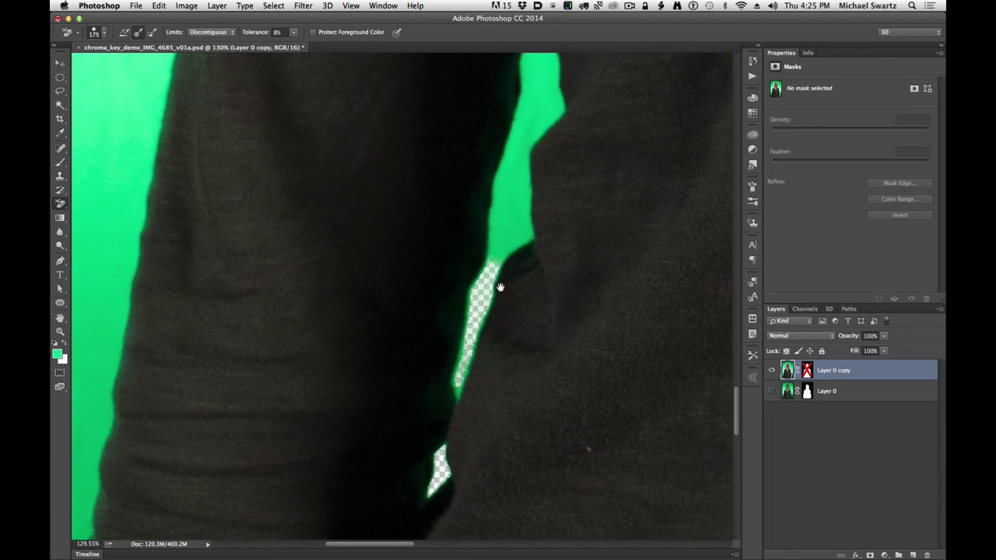
Erase the green in the wider part of the gap between the image-left sleeve and the shirt, up to its upper tip.
{"action": "mouse_move", "coordinate": [500, 285]}
{"action": "left_mouse_down"}
{"action": "mouse_move", "coordinate": [477, 237]}
{"action": "mouse_move", "coordinate": [476, 321]}
{"action": "mouse_move", "coordinate": [425, 395]}
{"action": "mouse_move", "coordinate": [458, 387]}
{"action": "left_mouse_up"}
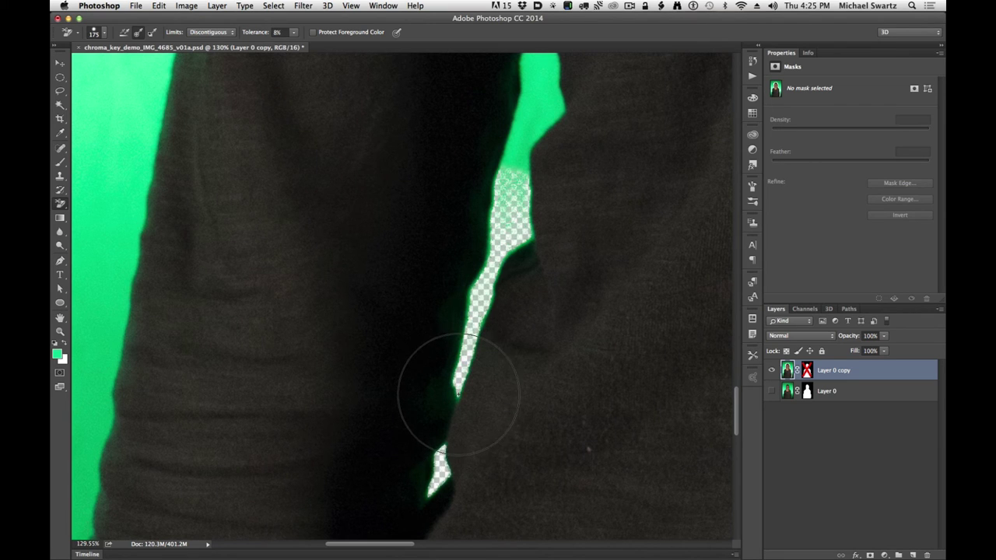
{"action": "left_click_drag", "start_coordinate": [527, 116], "coordinate": [510, 299]}
{"action": "mouse_move", "coordinate": [505, 224]}
{"action": "left_mouse_down"}
{"action": "mouse_move", "coordinate": [522, 284]}
{"action": "mouse_move", "coordinate": [518, 204]}
{"action": "mouse_move", "coordinate": [529, 190]}
{"action": "mouse_move", "coordinate": [520, 299]}
{"action": "mouse_move", "coordinate": [492, 352]}
{"action": "mouse_move", "coordinate": [494, 332]}
{"action": "mouse_move", "coordinate": [501, 352]}
{"action": "mouse_move", "coordinate": [505, 324]}
{"action": "mouse_move", "coordinate": [543, 277]}
{"action": "mouse_move", "coordinate": [521, 234]}
{"action": "mouse_move", "coordinate": [505, 250]}
{"action": "mouse_move", "coordinate": [512, 230]}
{"action": "mouse_move", "coordinate": [532, 294]}
{"action": "mouse_move", "coordinate": [509, 342]}
{"action": "mouse_move", "coordinate": [501, 425]}
{"action": "mouse_move", "coordinate": [485, 440]}
{"action": "mouse_move", "coordinate": [508, 427]}
{"action": "mouse_move", "coordinate": [482, 445]}
{"action": "mouse_move", "coordinate": [502, 248]}
{"action": "left_mouse_up"}
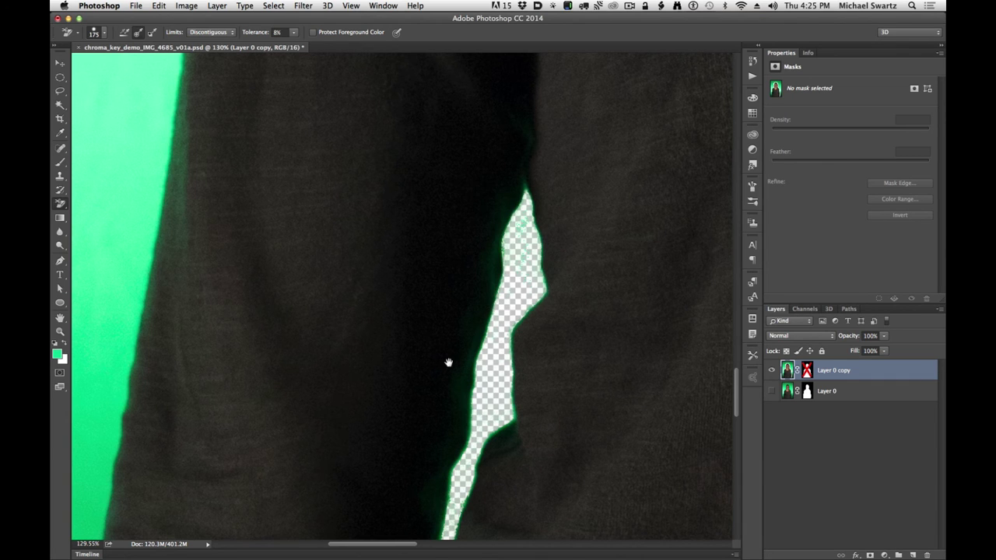
Erase the dark green beside the sleeve on the image's left, from the photo's bottom edge up along the lower cuff folds.
{"action": "left_click_drag", "start_coordinate": [413, 389], "coordinate": [536, 91]}
{"action": "left_click_drag", "start_coordinate": [326, 389], "coordinate": [427, 231]}
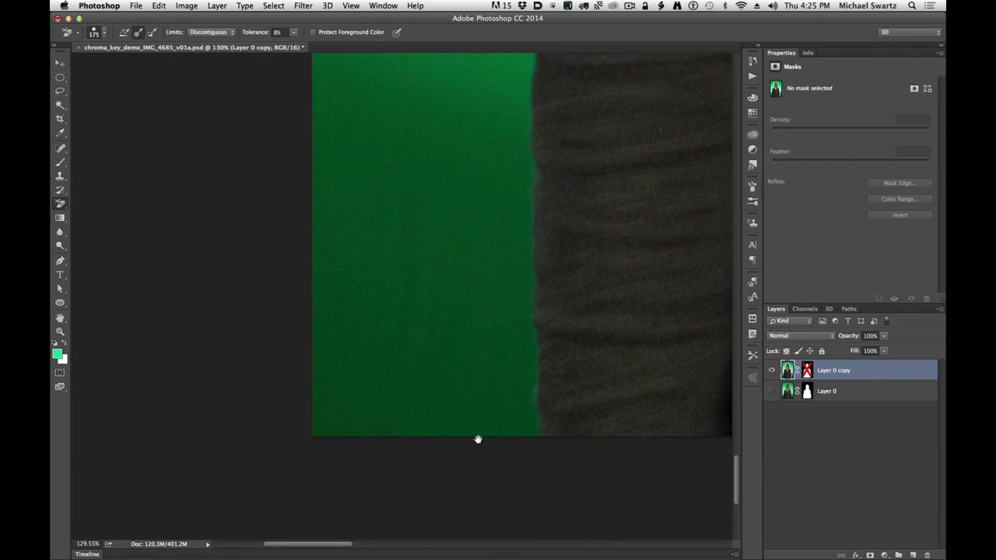
{"action": "mouse_move", "coordinate": [467, 404]}
{"action": "left_mouse_down"}
{"action": "mouse_move", "coordinate": [428, 400]}
{"action": "mouse_move", "coordinate": [484, 418]}
{"action": "mouse_move", "coordinate": [411, 412]}
{"action": "mouse_move", "coordinate": [459, 358]}
{"action": "left_mouse_up"}
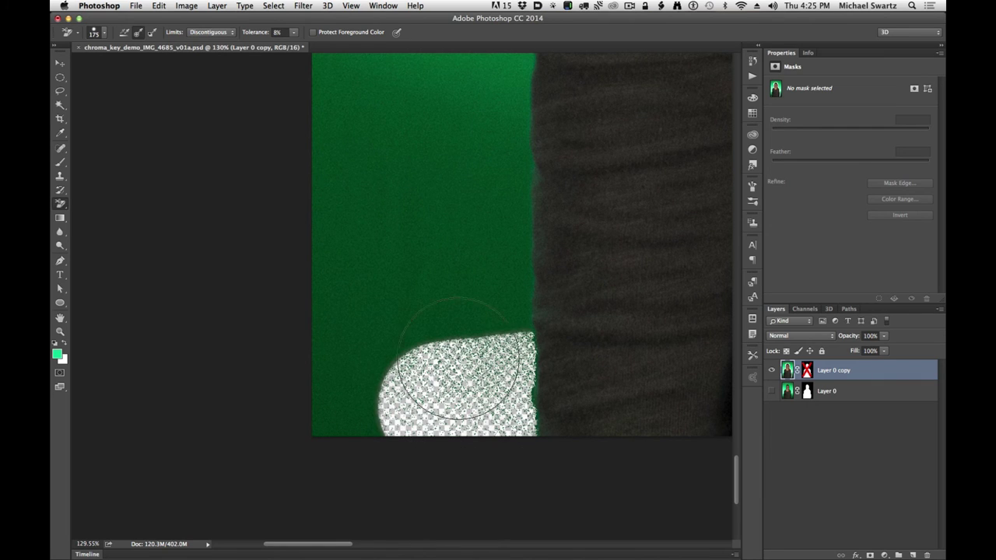
{"action": "left_click_drag", "start_coordinate": [491, 305], "coordinate": [524, 293]}
{"action": "left_click_drag", "start_coordinate": [420, 208], "coordinate": [519, 209]}
{"action": "left_click_drag", "start_coordinate": [430, 166], "coordinate": [460, 349]}
{"action": "mouse_move", "coordinate": [422, 321]}
{"action": "left_mouse_down"}
{"action": "mouse_move", "coordinate": [518, 319]}
{"action": "mouse_move", "coordinate": [449, 262]}
{"action": "mouse_move", "coordinate": [537, 271]}
{"action": "mouse_move", "coordinate": [444, 233]}
{"action": "mouse_move", "coordinate": [544, 224]}
{"action": "mouse_move", "coordinate": [490, 186]}
{"action": "left_mouse_up"}
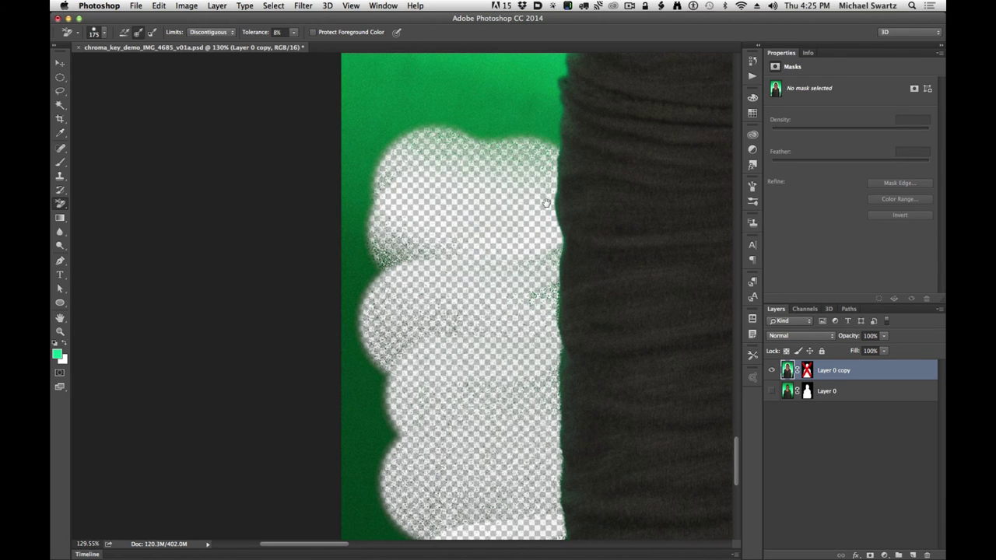
Erase the green along the wrinkled forearm's outer edge on the image's left, clearing leftover specks beside the sleeve.
{"action": "scroll", "coordinate": [537, 371], "scroll_direction": "up", "scroll_amount": 3}
{"action": "scroll", "coordinate": [538, 370], "scroll_direction": "up", "scroll_amount": 1}
{"action": "left_click_drag", "start_coordinate": [422, 296], "coordinate": [549, 308]}
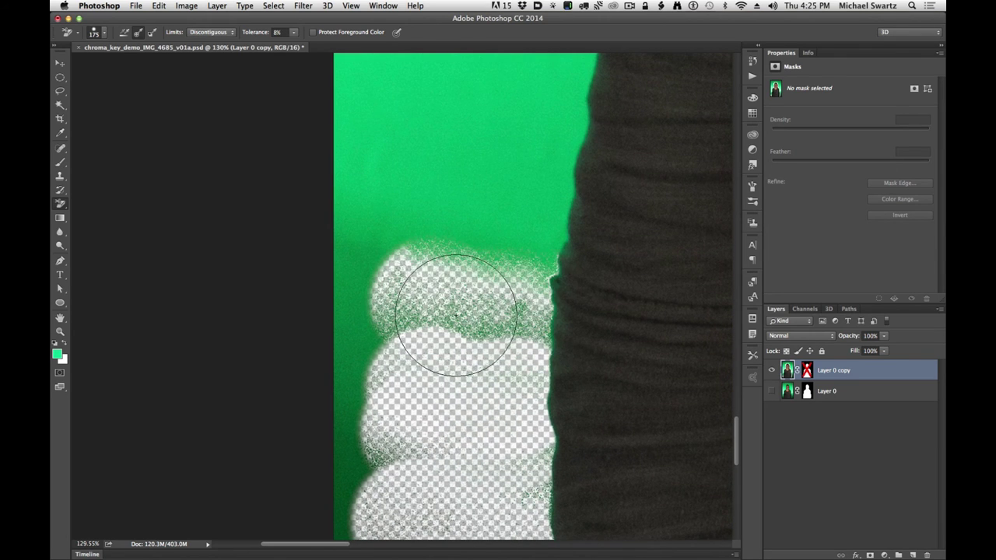
{"action": "mouse_move", "coordinate": [420, 320]}
{"action": "left_mouse_down"}
{"action": "mouse_move", "coordinate": [530, 324]}
{"action": "mouse_move", "coordinate": [448, 245]}
{"action": "mouse_move", "coordinate": [504, 250]}
{"action": "mouse_move", "coordinate": [438, 218]}
{"action": "mouse_move", "coordinate": [508, 205]}
{"action": "mouse_move", "coordinate": [491, 316]}
{"action": "left_mouse_up"}
{"action": "mouse_move", "coordinate": [396, 263]}
{"action": "left_mouse_down"}
{"action": "mouse_move", "coordinate": [456, 210]}
{"action": "mouse_move", "coordinate": [461, 192]}
{"action": "left_mouse_up"}
{"action": "left_click_drag", "start_coordinate": [529, 247], "coordinate": [525, 334]}
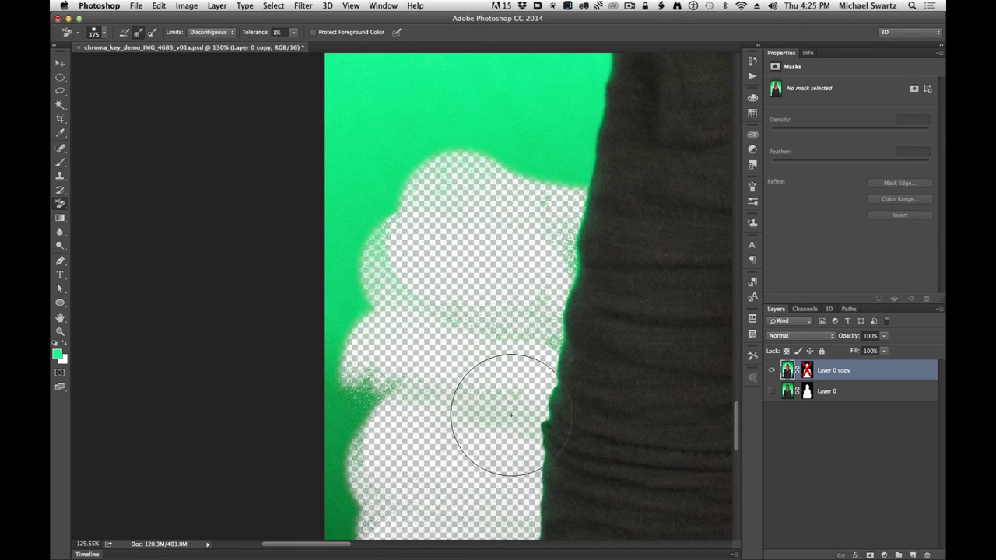
{"action": "left_click_drag", "start_coordinate": [555, 230], "coordinate": [528, 429]}
Erase the brighter green along the smooth sleeve above the forearm wrinkles on the image's left.
{"action": "left_click_drag", "start_coordinate": [449, 311], "coordinate": [494, 312]}
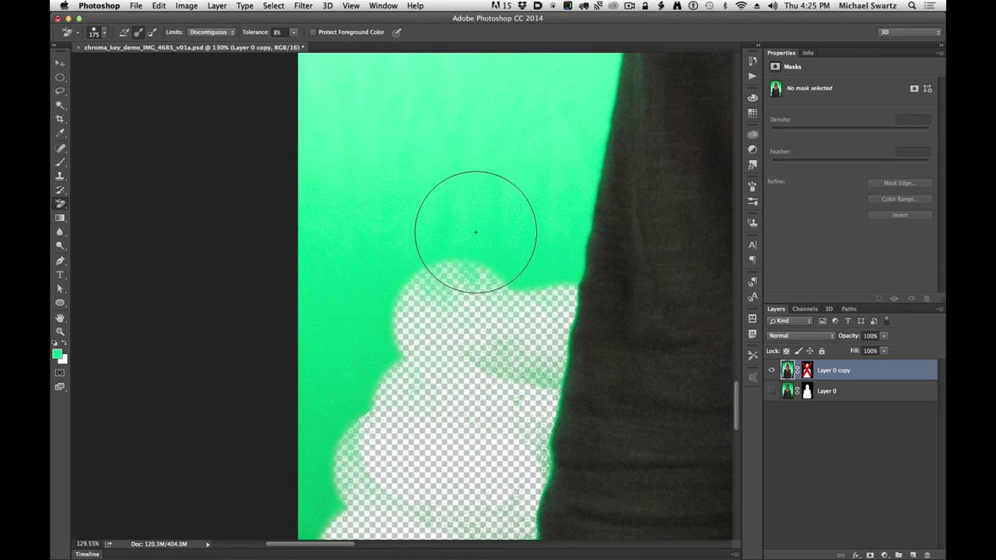
{"action": "mouse_move", "coordinate": [475, 231]}
{"action": "left_mouse_down"}
{"action": "mouse_move", "coordinate": [594, 277]}
{"action": "mouse_move", "coordinate": [483, 232]}
{"action": "mouse_move", "coordinate": [591, 223]}
{"action": "mouse_move", "coordinate": [546, 254]}
{"action": "mouse_move", "coordinate": [524, 222]}
{"action": "left_mouse_up"}
{"action": "scroll", "coordinate": [516, 371], "scroll_direction": "up", "scroll_amount": 5}
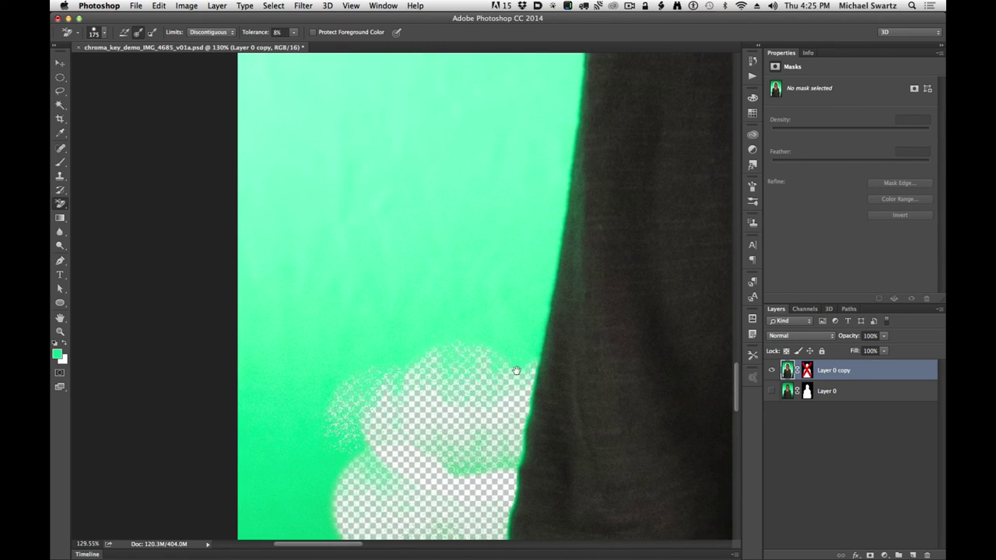
{"action": "mouse_move", "coordinate": [542, 295]}
{"action": "left_mouse_down"}
{"action": "mouse_move", "coordinate": [491, 367]}
{"action": "mouse_move", "coordinate": [396, 317]}
{"action": "mouse_move", "coordinate": [528, 318]}
{"action": "mouse_move", "coordinate": [491, 364]}
{"action": "mouse_move", "coordinate": [453, 453]}
{"action": "left_mouse_up"}
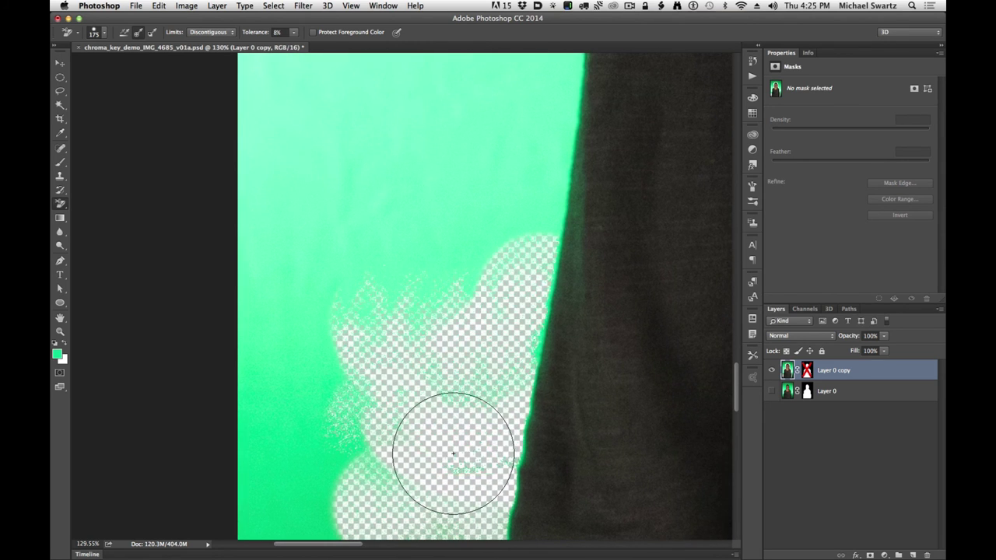
{"action": "mouse_move", "coordinate": [409, 250]}
{"action": "left_mouse_down"}
{"action": "mouse_move", "coordinate": [529, 233]}
{"action": "mouse_move", "coordinate": [427, 192]}
{"action": "left_mouse_up"}
{"action": "left_click_drag", "start_coordinate": [560, 217], "coordinate": [517, 313]}
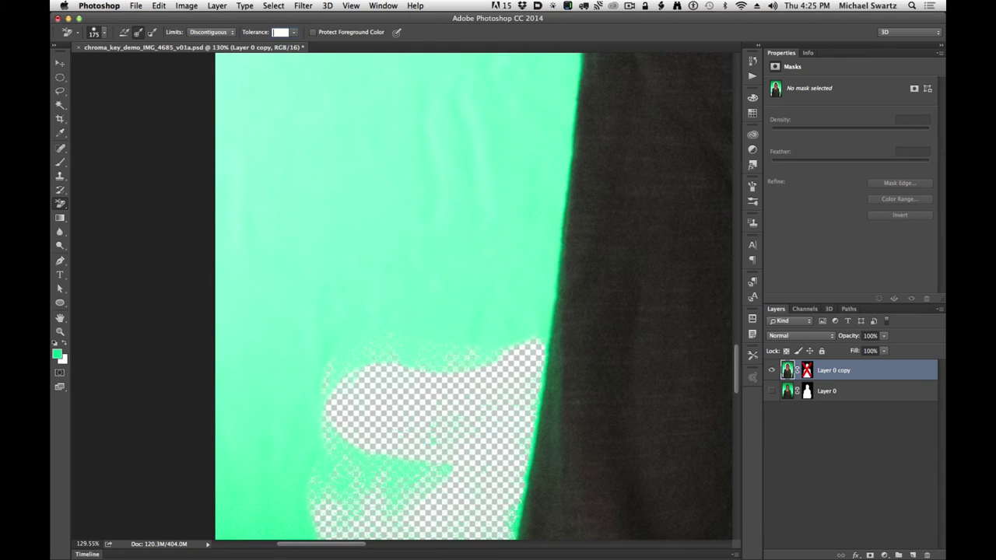
Set the Background Eraser tolerance to 32% and erase the pale green beside the image-left upper sleeve, up to the area already cleared.
{"action": "mouse_move", "coordinate": [449, 315]}
{"action": "left_mouse_down"}
{"action": "mouse_move", "coordinate": [473, 328]}
{"action": "mouse_move", "coordinate": [509, 293]}
{"action": "mouse_move", "coordinate": [484, 399]}
{"action": "mouse_move", "coordinate": [494, 288]}
{"action": "mouse_move", "coordinate": [483, 209]}
{"action": "mouse_move", "coordinate": [413, 229]}
{"action": "mouse_move", "coordinate": [560, 212]}
{"action": "mouse_move", "coordinate": [555, 187]}
{"action": "mouse_move", "coordinate": [570, 402]}
{"action": "left_mouse_up"}
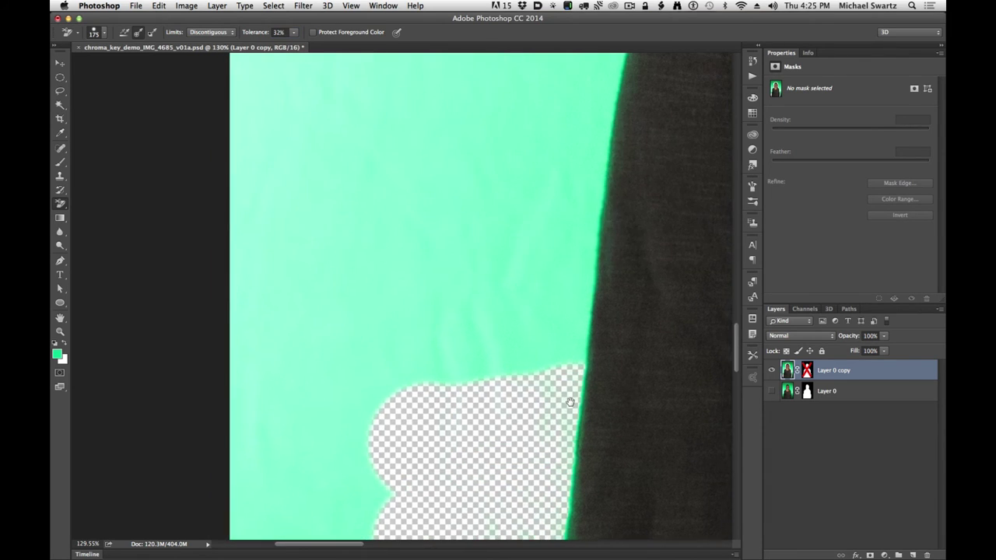
{"action": "mouse_move", "coordinate": [432, 369]}
{"action": "left_mouse_down"}
{"action": "mouse_move", "coordinate": [539, 359]}
{"action": "mouse_move", "coordinate": [574, 345]}
{"action": "mouse_move", "coordinate": [461, 267]}
{"action": "mouse_move", "coordinate": [548, 287]}
{"action": "mouse_move", "coordinate": [554, 258]}
{"action": "mouse_move", "coordinate": [488, 219]}
{"action": "mouse_move", "coordinate": [549, 207]}
{"action": "left_mouse_up"}
{"action": "left_click_drag", "start_coordinate": [599, 296], "coordinate": [576, 476]}
{"action": "left_click_drag", "start_coordinate": [453, 319], "coordinate": [542, 318]}
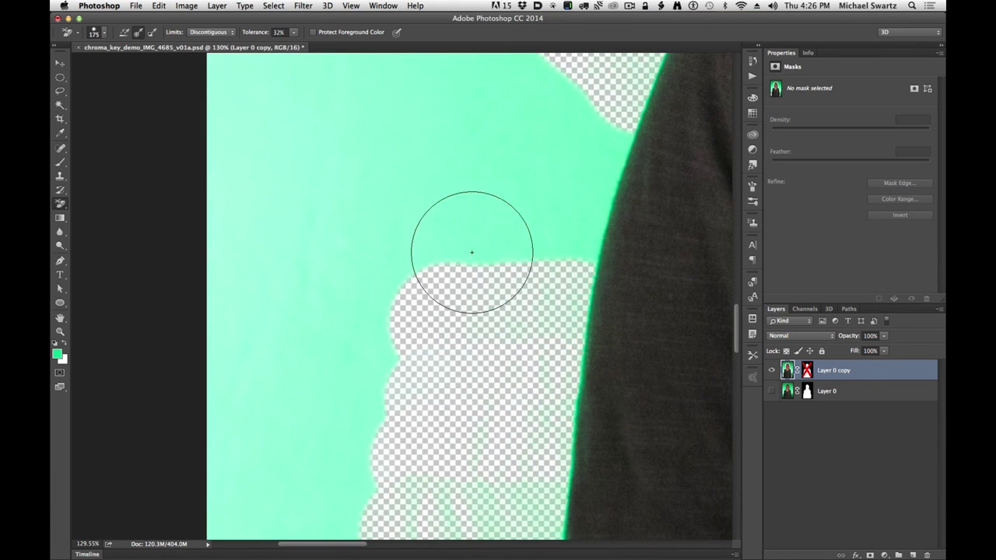
{"action": "left_click_drag", "start_coordinate": [471, 251], "coordinate": [564, 239]}
{"action": "left_click_drag", "start_coordinate": [513, 180], "coordinate": [586, 188]}
{"action": "left_click_drag", "start_coordinate": [482, 102], "coordinate": [622, 100]}
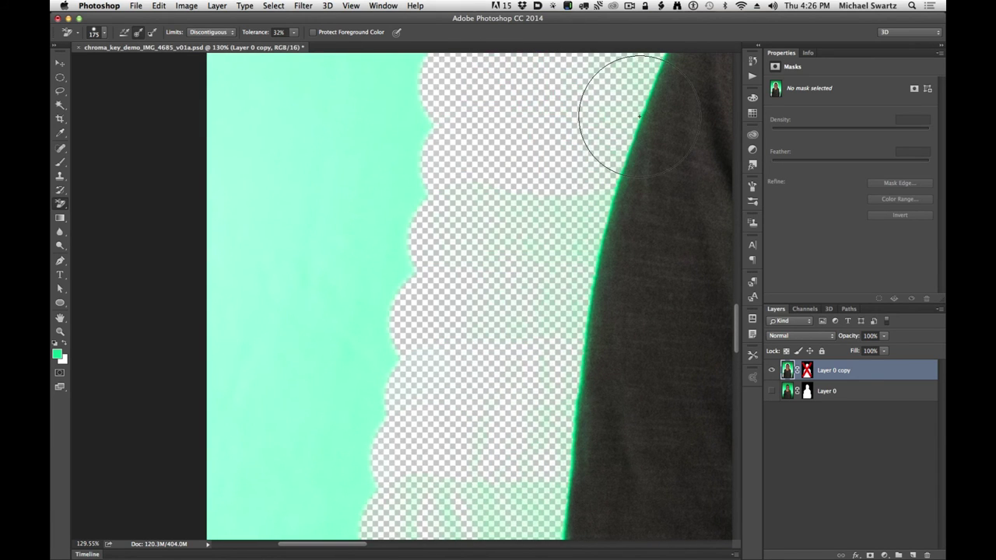
Load Layer 0 copy's transparency as a selection, save it as a new unnamed channel, and display that channel alone.
{"action": "key", "text": "super+0"}
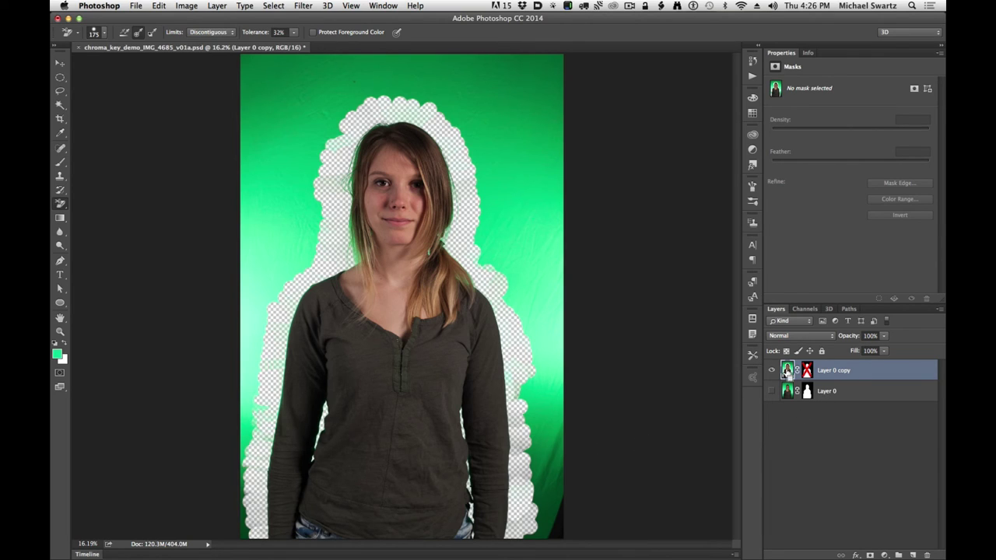
{"action": "left_click", "coordinate": [787, 371], "text": "super"}
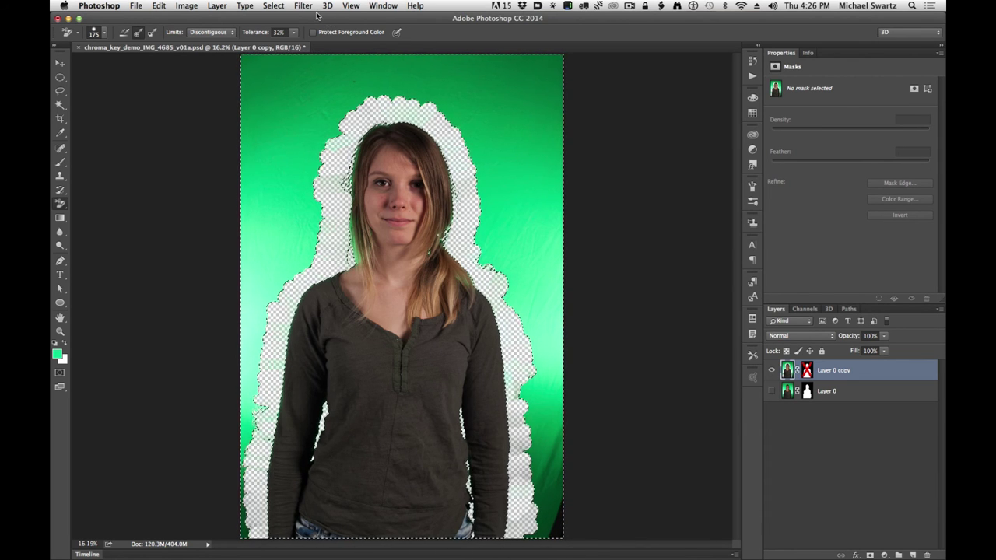
{"action": "left_click", "coordinate": [273, 5]}
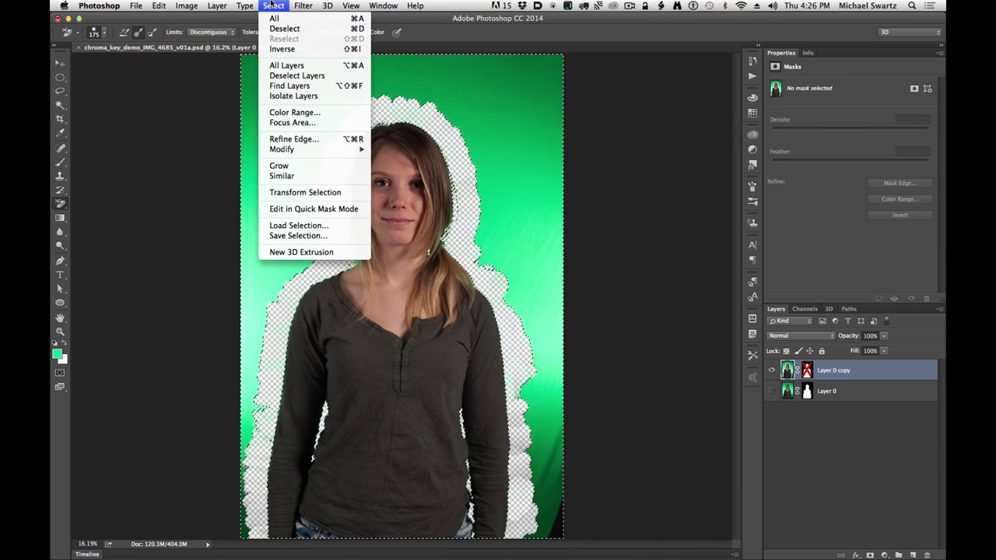
{"action": "left_click", "coordinate": [299, 235]}
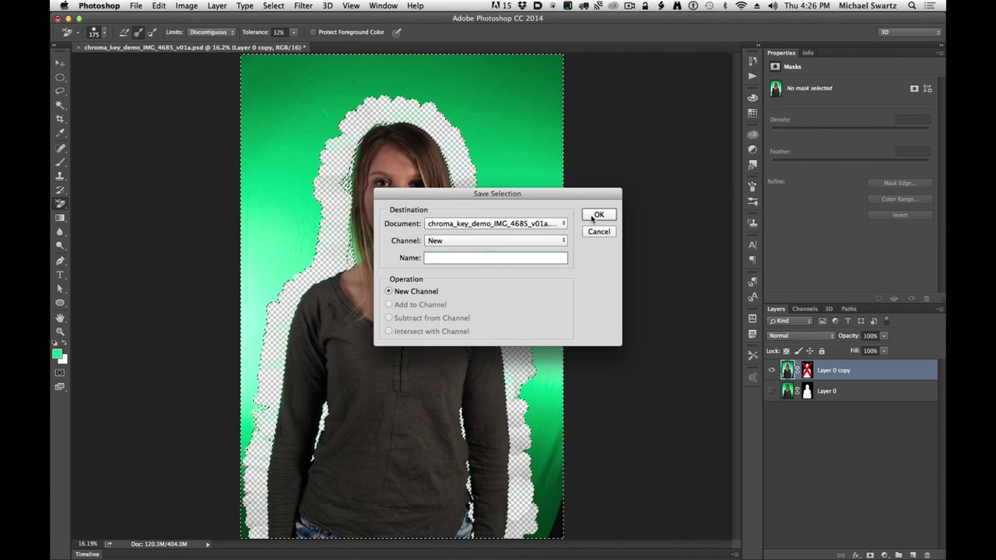
{"action": "left_click", "coordinate": [595, 216]}
{"action": "left_click", "coordinate": [805, 309]}
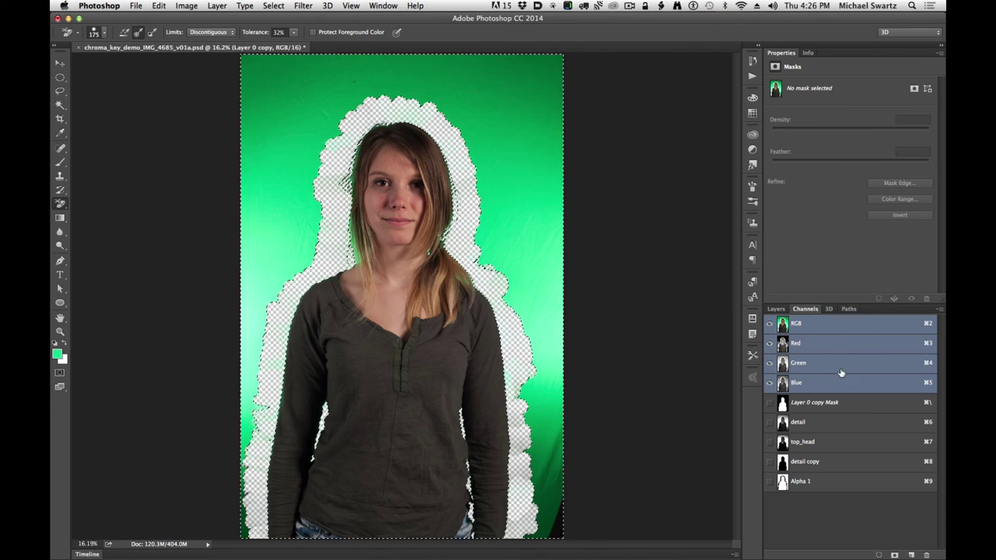
{"action": "left_click", "coordinate": [801, 482]}
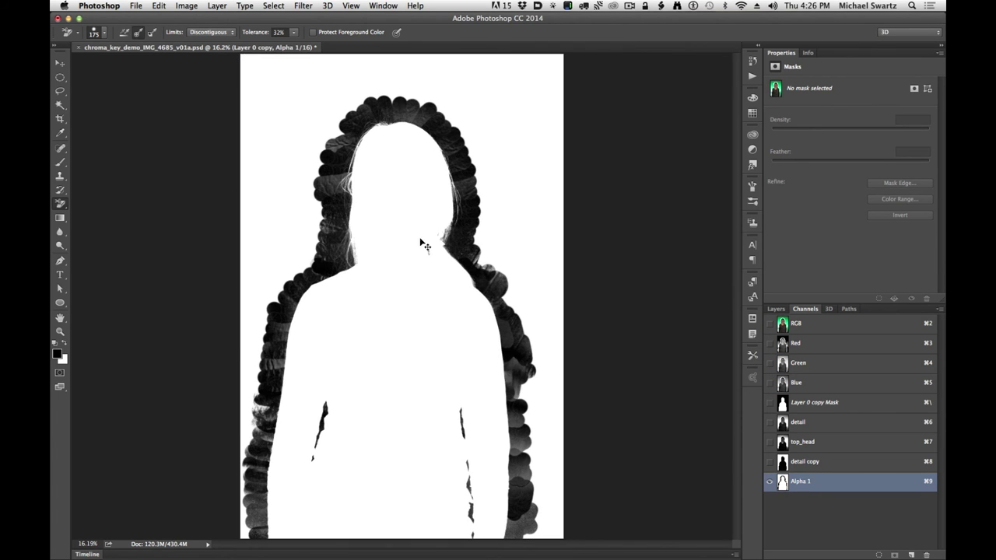
Examine the flyaway hair strands beside the face, over the head and above the image-left shoulder in the Alpha 1 channel.
{"action": "key", "text": "super+space"}
{"action": "left_click_drag", "start_coordinate": [376, 226], "coordinate": [513, 240]}
{"action": "left_click_drag", "start_coordinate": [336, 320], "coordinate": [358, 249]}
{"action": "left_click_drag", "start_coordinate": [468, 385], "coordinate": [522, 358]}
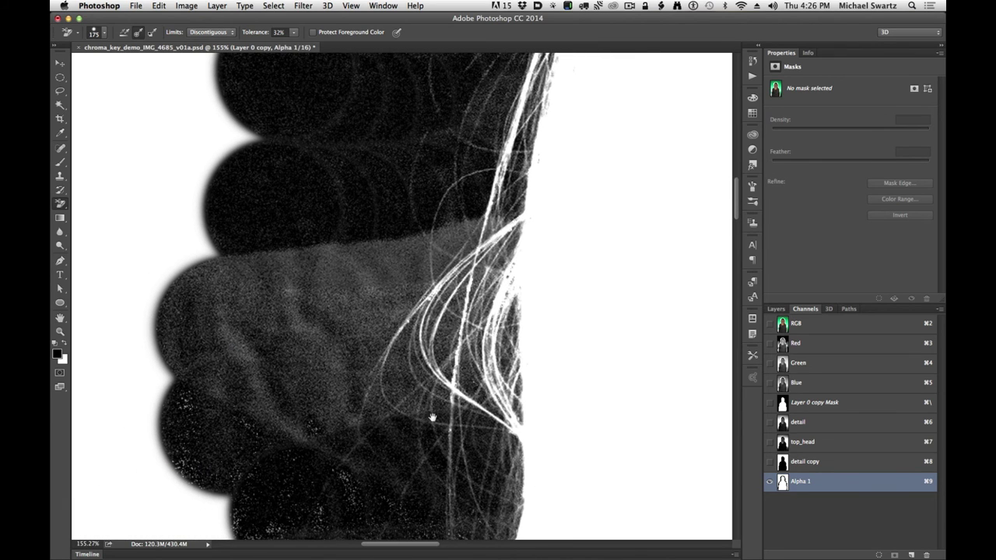
{"action": "left_click_drag", "start_coordinate": [433, 418], "coordinate": [578, 273]}
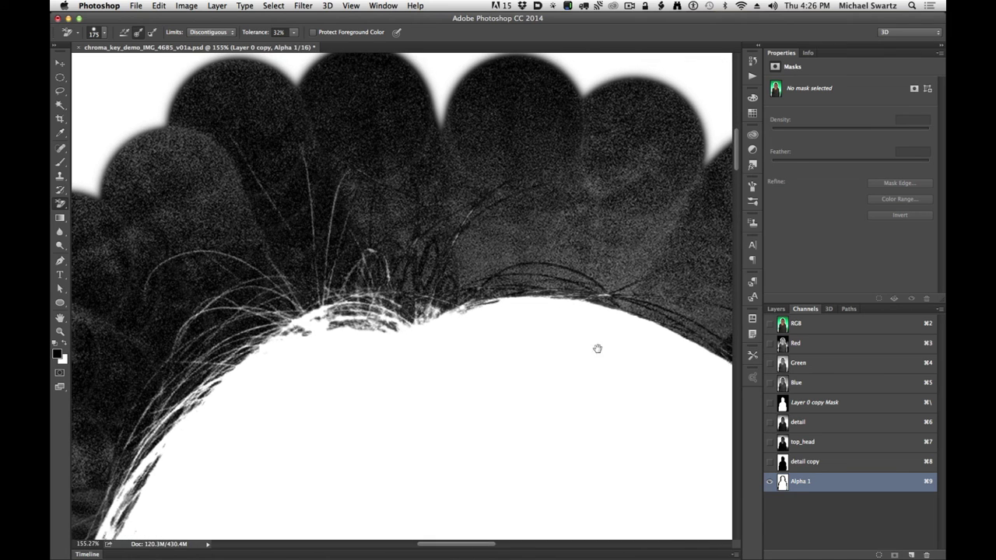
{"action": "left_click_drag", "start_coordinate": [597, 348], "coordinate": [478, 302]}
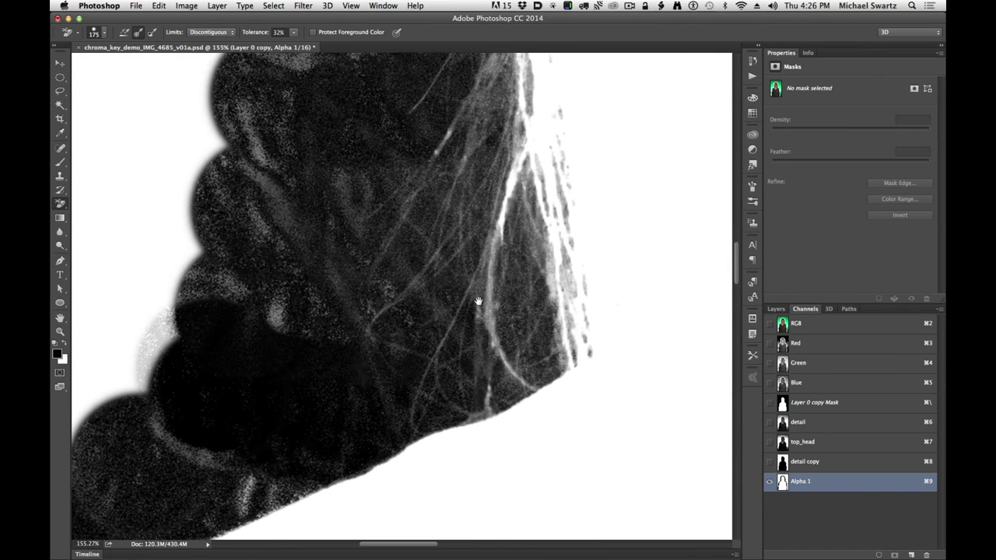
{"action": "left_click_drag", "start_coordinate": [409, 431], "coordinate": [438, 410]}
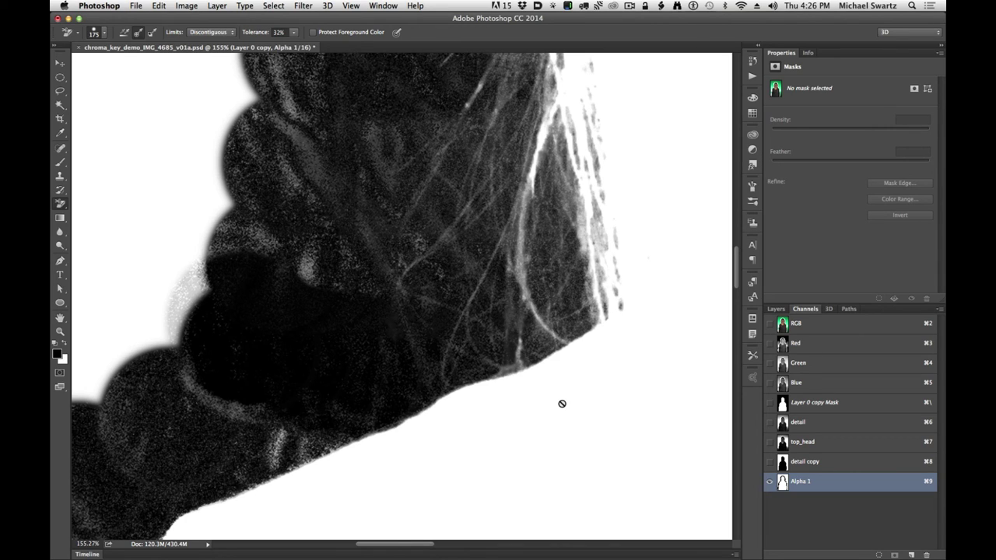
{"action": "key", "text": "super+minus"}
{"action": "key", "text": "super+minus"}
{"action": "key", "text": "super+minus"}
{"action": "key", "text": "super+minus"}
{"action": "key", "text": "super+minus"}
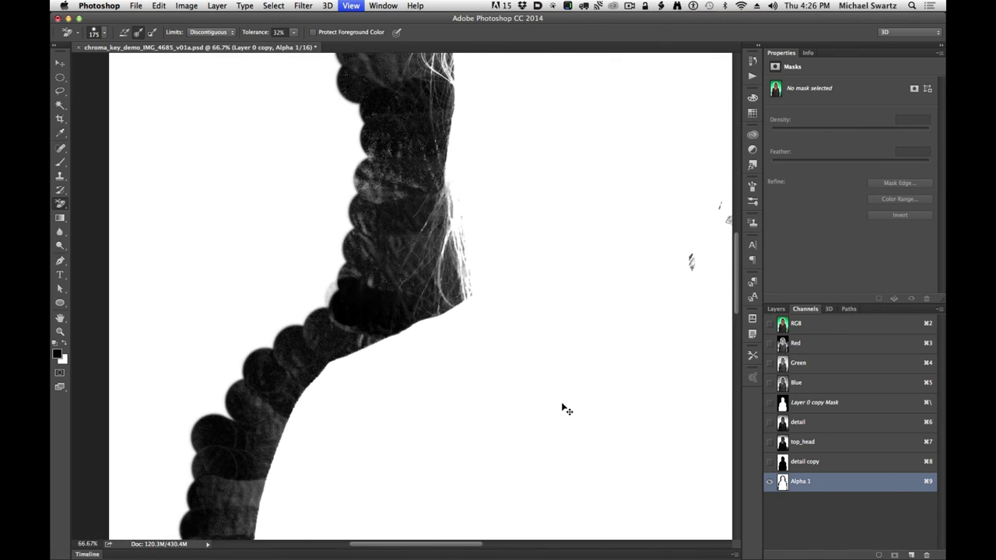
{"action": "key", "text": "super+plus"}
{"action": "key", "text": "super+plus"}
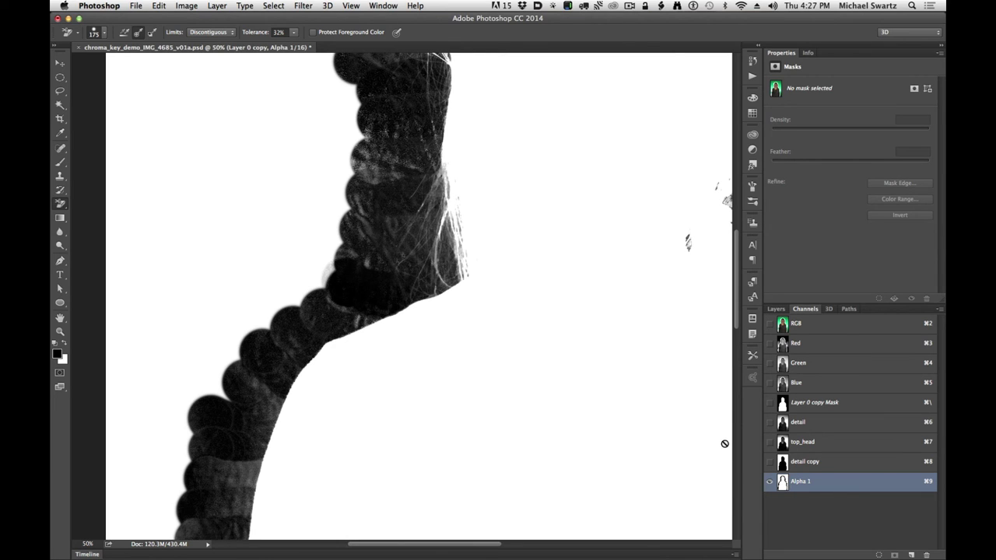
Examine the dark erased band in Alpha 1 around the head, shoulders and the sleeve on the image's right.
{"action": "key", "text": "o"}
{"action": "left_click_drag", "start_coordinate": [470, 204], "coordinate": [441, 422]}
{"action": "left_click_drag", "start_coordinate": [588, 370], "coordinate": [483, 395]}
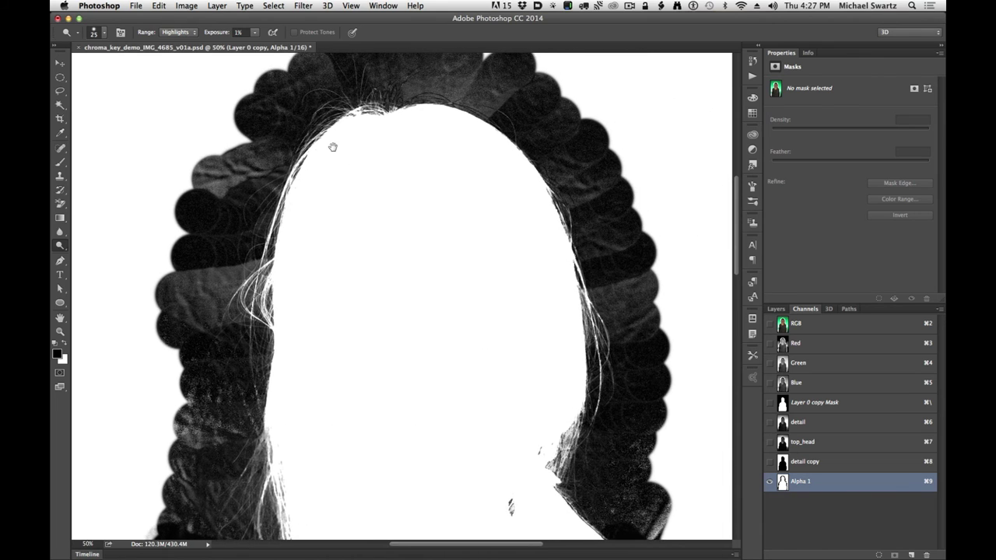
{"action": "left_click_drag", "start_coordinate": [334, 148], "coordinate": [342, 285]}
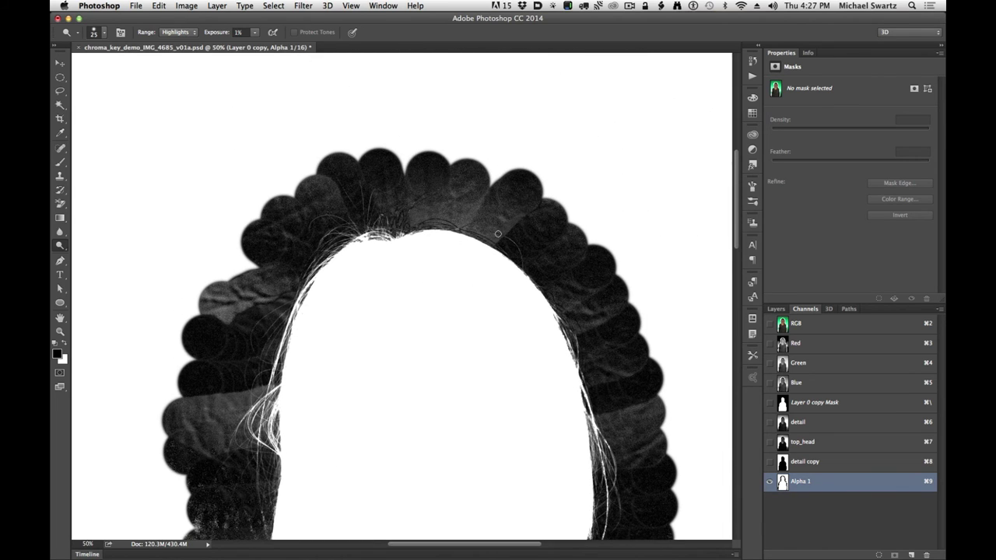
{"action": "left_click_drag", "start_coordinate": [550, 426], "coordinate": [508, 46]}
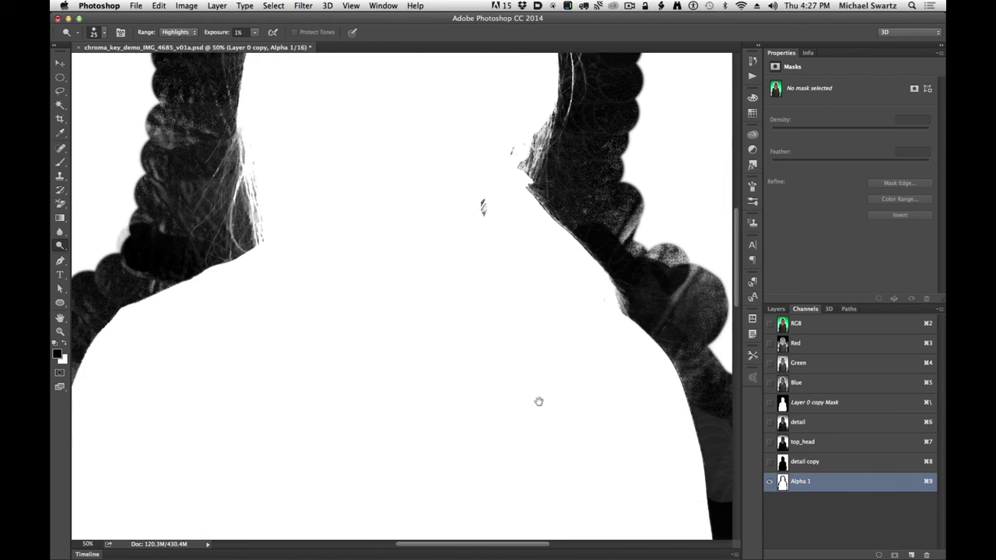
{"action": "left_click_drag", "start_coordinate": [537, 401], "coordinate": [365, 233]}
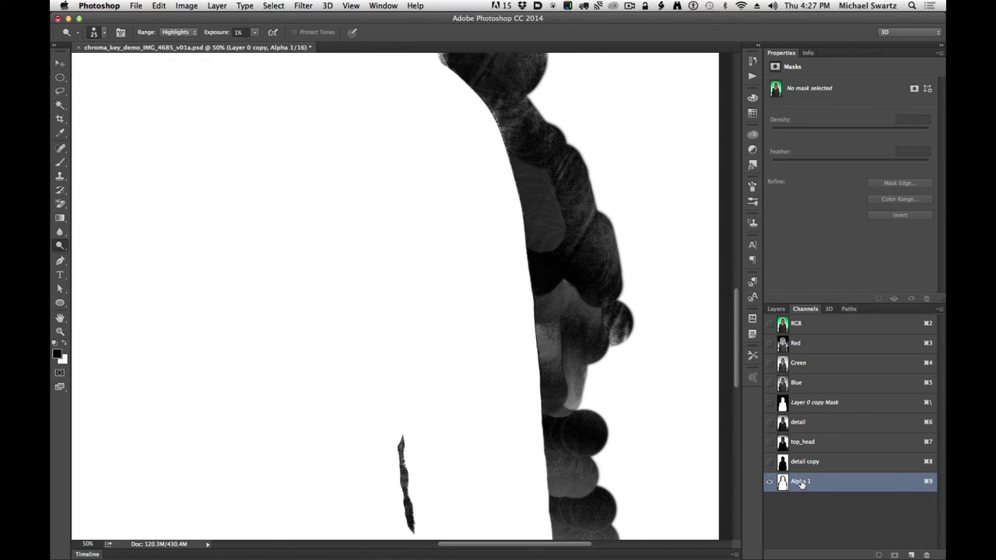
Lasso everything outside a loose outline around the figure in Alpha 1, fill it with black and deselect.
{"action": "mouse_move", "coordinate": [801, 484]}
{"action": "left_mouse_down"}
{"action": "mouse_move", "coordinate": [900, 514]}
{"action": "mouse_move", "coordinate": [794, 480]}
{"action": "left_mouse_up"}
{"action": "key", "text": "super+minus"}
{"action": "key", "text": "super+minus"}
{"action": "key", "text": "super+minus"}
{"action": "key", "text": "super+minus"}
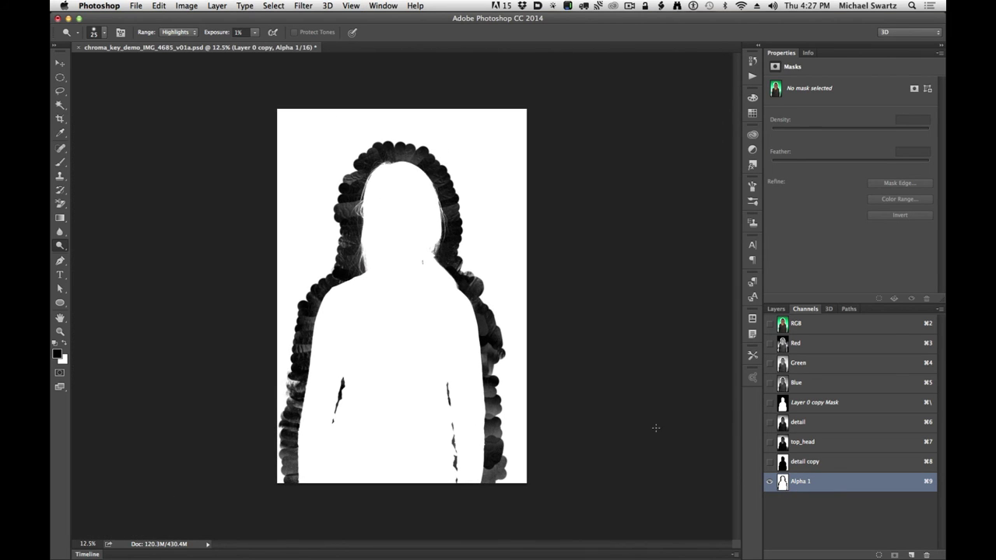
{"action": "key", "text": "l"}
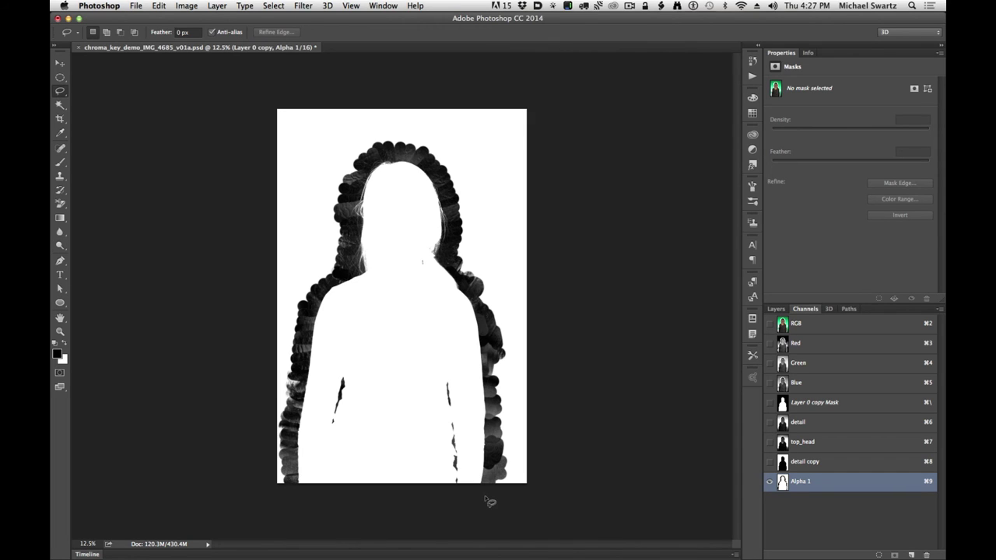
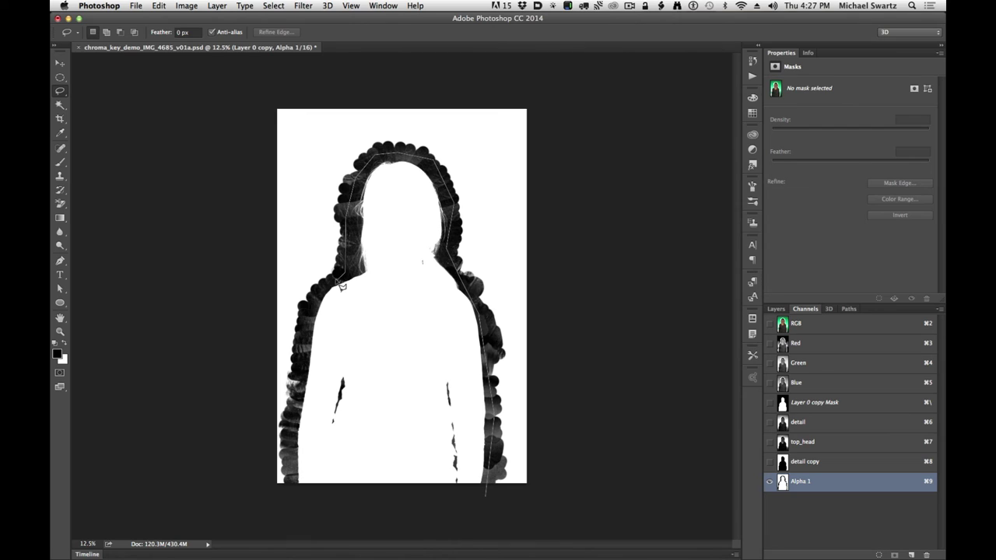
{"action": "left_click", "coordinate": [312, 300], "text": "alt"}
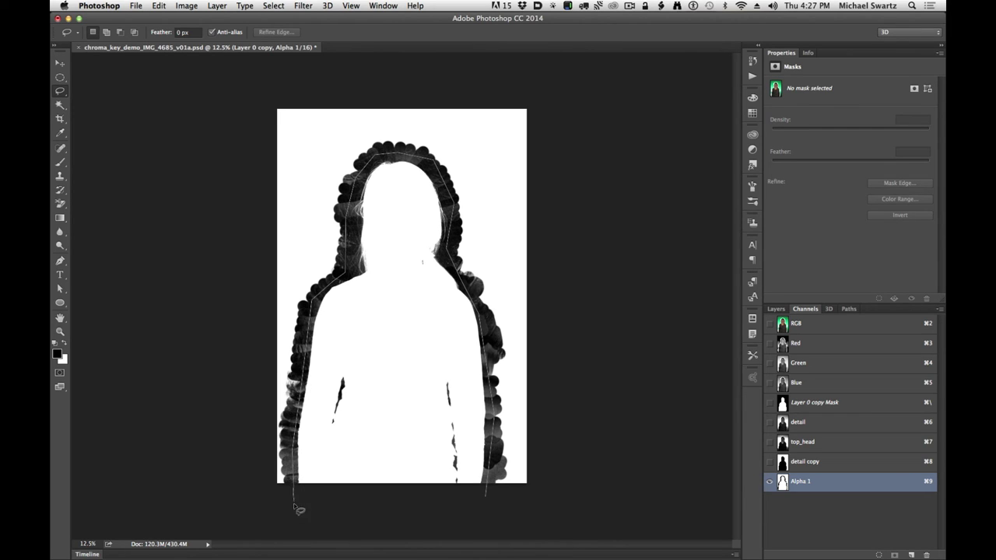
{"action": "mouse_move", "coordinate": [296, 508]}
{"action": "left_mouse_down"}
{"action": "mouse_move", "coordinate": [160, 203]}
{"action": "mouse_move", "coordinate": [205, 63]}
{"action": "mouse_move", "coordinate": [534, 47]}
{"action": "mouse_move", "coordinate": [636, 83]}
{"action": "mouse_move", "coordinate": [615, 487]}
{"action": "mouse_move", "coordinate": [521, 524]}
{"action": "mouse_move", "coordinate": [480, 509]}
{"action": "left_mouse_up"}
{"action": "key", "text": "x"}
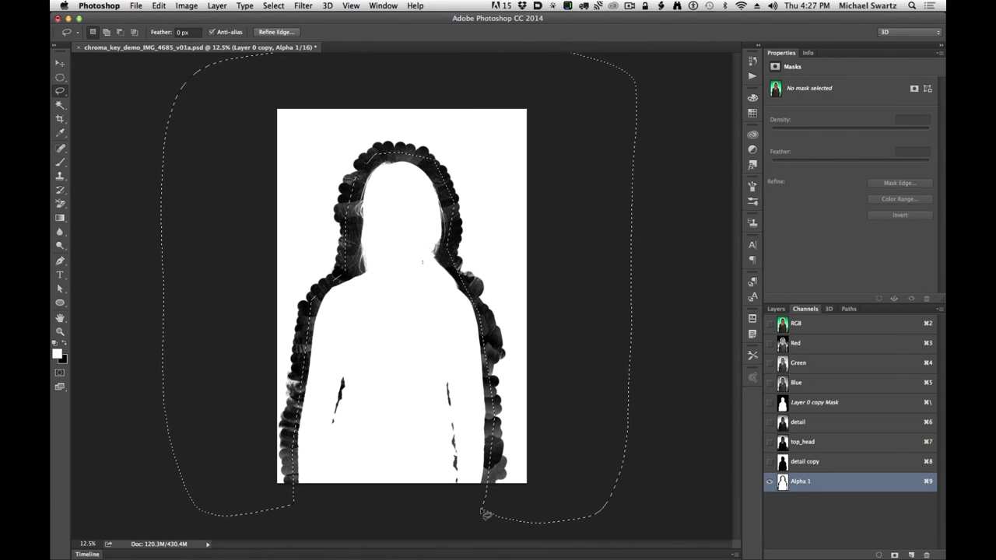
{"action": "key", "text": "super+BackSpace"}
{"action": "key", "text": "super+d"}
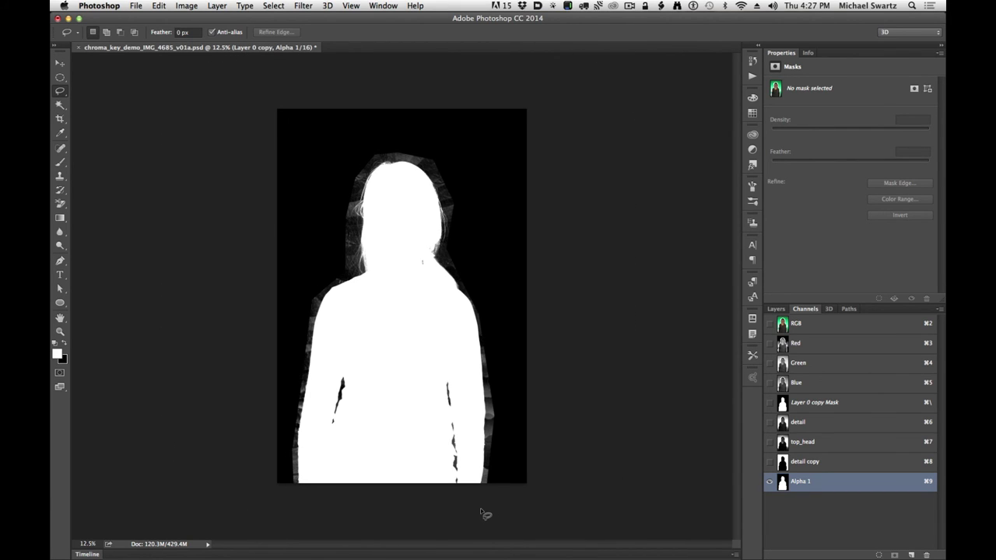
Load Alpha 1 as a selection, return to the RGB composite, and delete the background-erased Layer 0 copy along with its mask.
{"action": "left_click", "coordinate": [783, 483], "text": "super"}
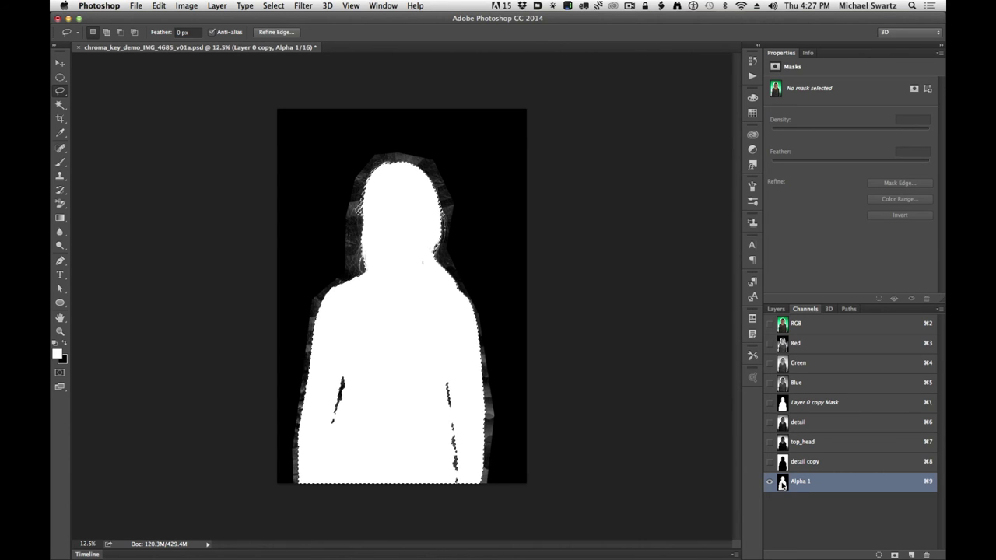
{"action": "left_click", "coordinate": [781, 321]}
{"action": "left_click", "coordinate": [778, 310]}
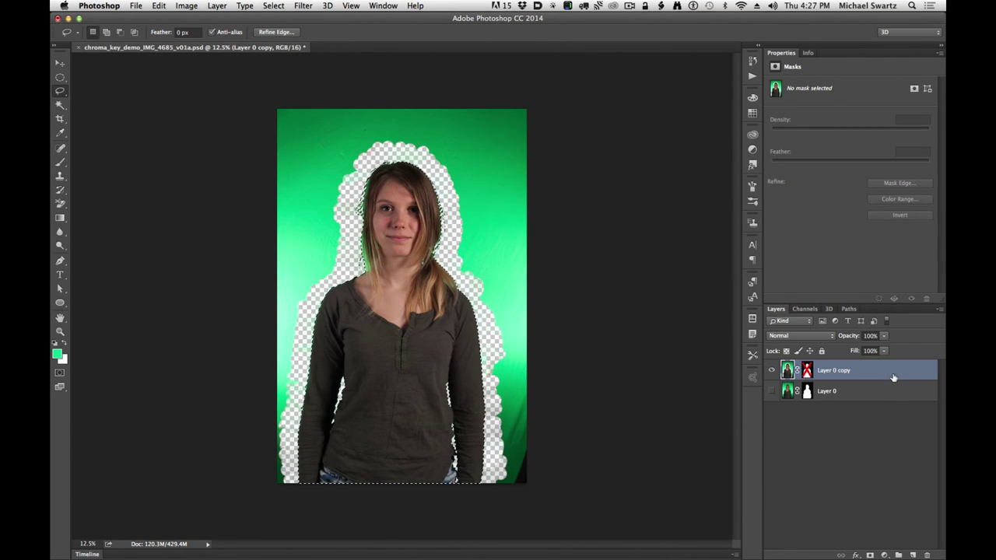
{"action": "right_click", "coordinate": [807, 370]}
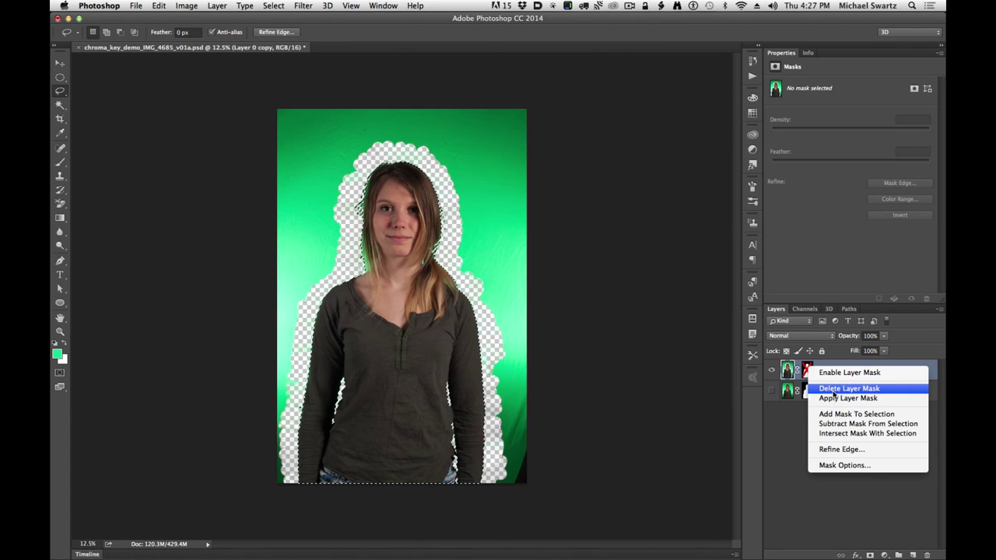
{"action": "left_click", "coordinate": [834, 389]}
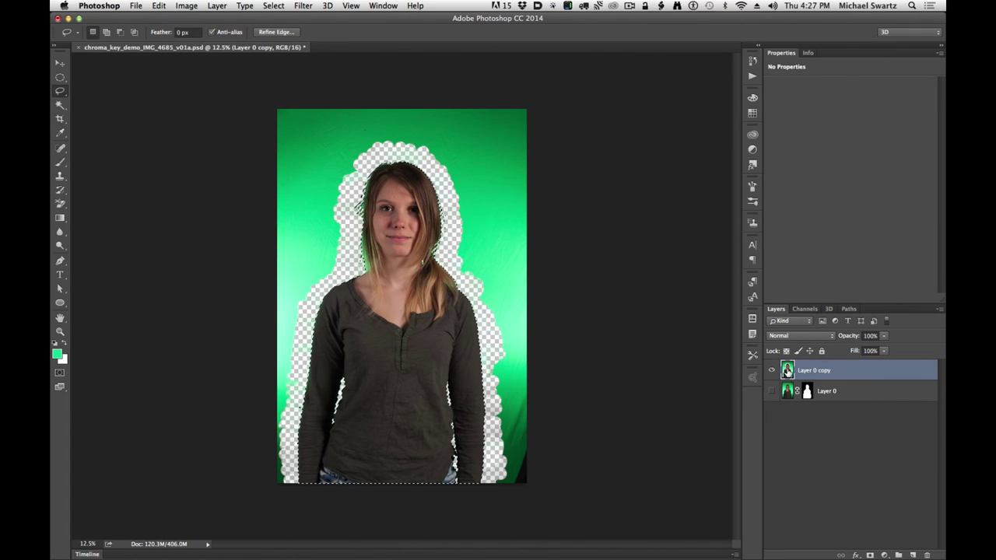
{"action": "left_click_drag", "start_coordinate": [787, 371], "coordinate": [927, 555]}
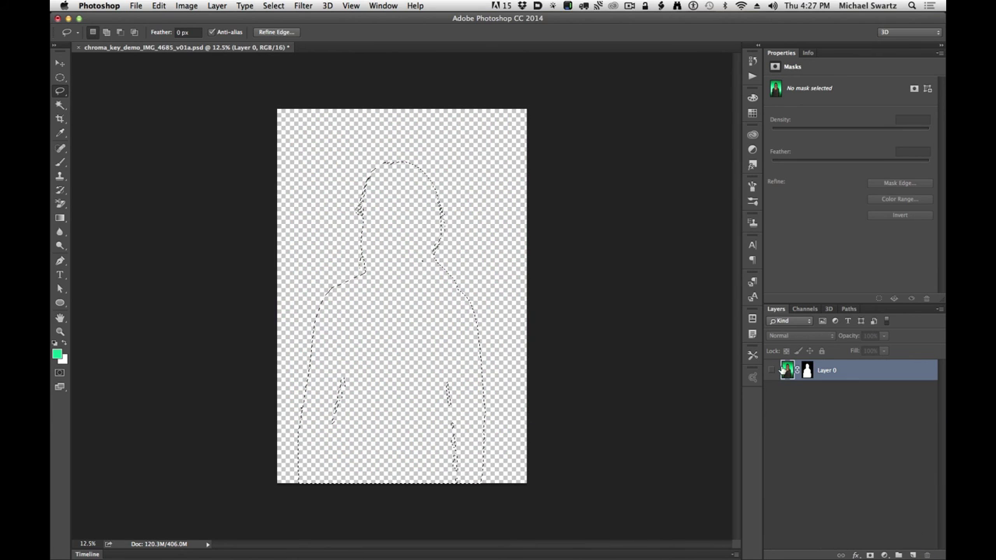
Duplicate Layer 0, replace the duplicate's mask with one made from the active selection, and make the duplicate visible.
{"action": "left_click_drag", "start_coordinate": [786, 370], "coordinate": [912, 555]}
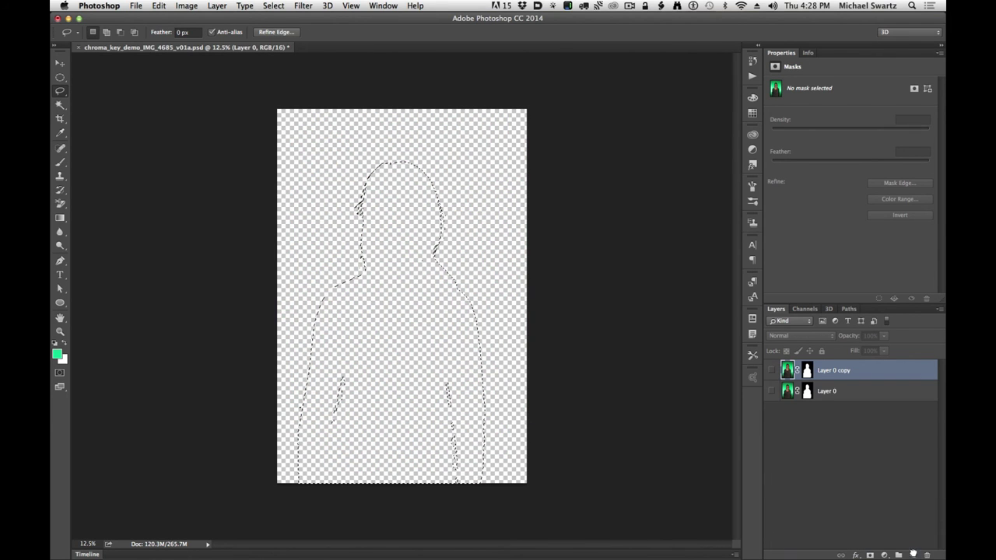
{"action": "right_click", "coordinate": [807, 370]}
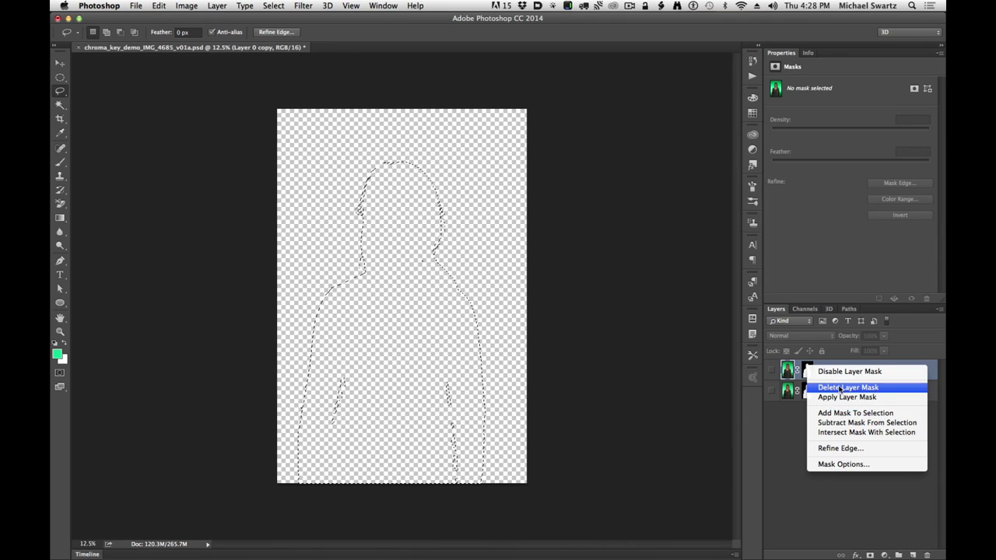
{"action": "left_click", "coordinate": [836, 389]}
{"action": "left_click", "coordinate": [771, 370]}
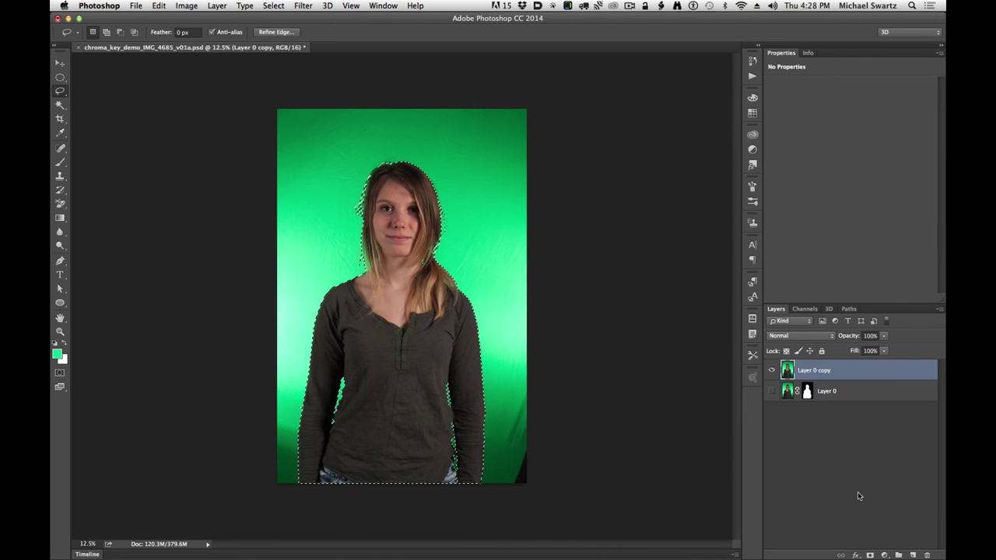
{"action": "left_click", "coordinate": [870, 555]}
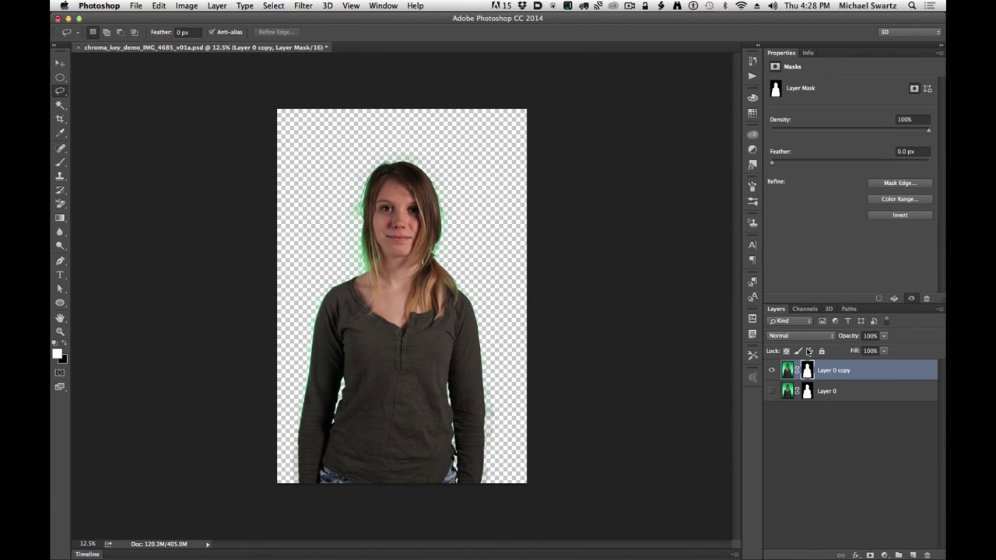
Compare the Layer 0 copy with its mask on and off to examine the hair and shoulder edges.
{"action": "key", "text": "super+space"}
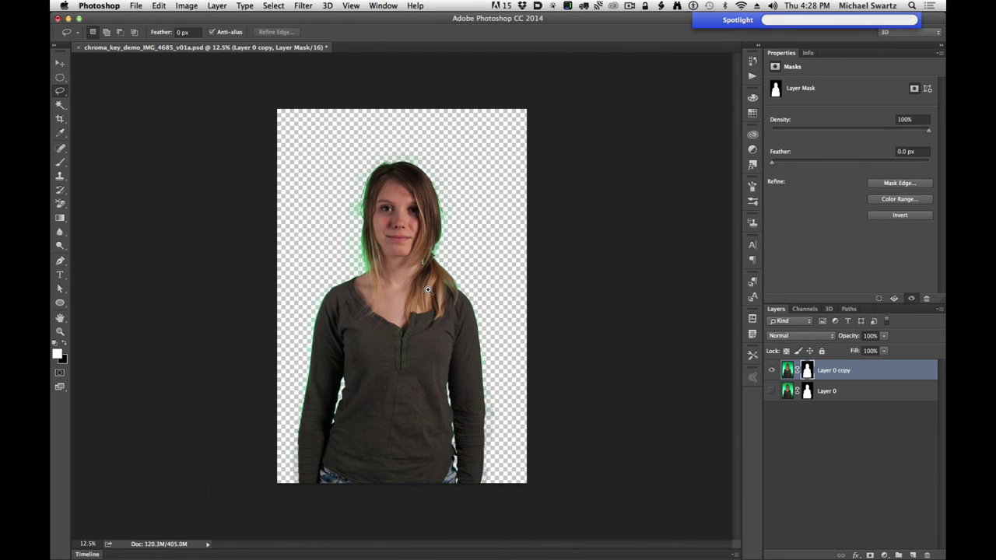
{"action": "left_click_drag", "start_coordinate": [371, 280], "coordinate": [459, 290]}
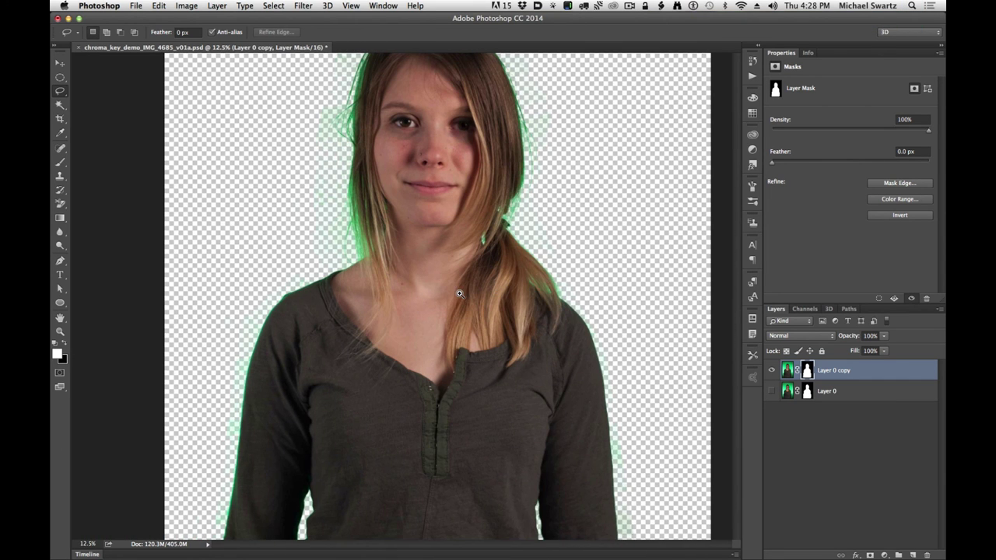
{"action": "left_click", "coordinate": [807, 371], "text": "shift"}
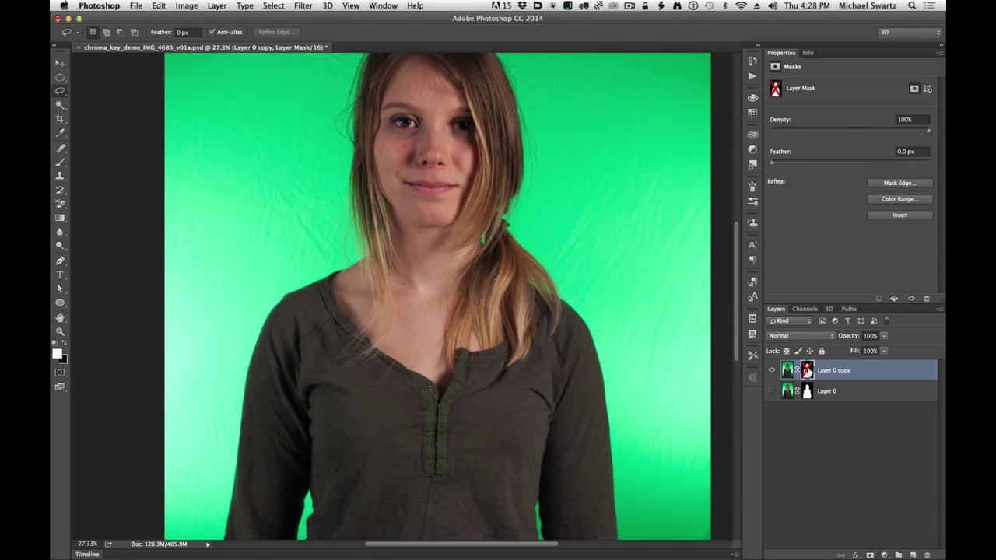
{"action": "left_click", "coordinate": [806, 371], "text": "shift"}
{"action": "left_click", "coordinate": [807, 371], "text": "shift"}
{"action": "left_click", "coordinate": [806, 371], "text": "shift"}
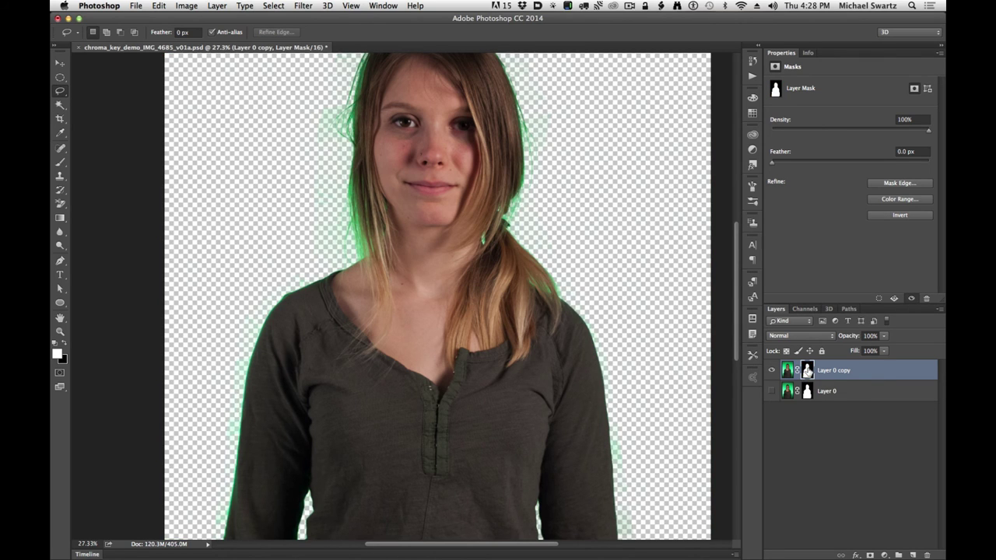
{"action": "left_click", "coordinate": [806, 371], "text": "shift"}
{"action": "left_click", "coordinate": [807, 371], "text": "shift"}
Delete the masked Layer 0 copy and make the original Layer 0 visible.
{"action": "left_click_drag", "start_coordinate": [789, 371], "coordinate": [925, 554]}
{"action": "left_click", "coordinate": [772, 372]}
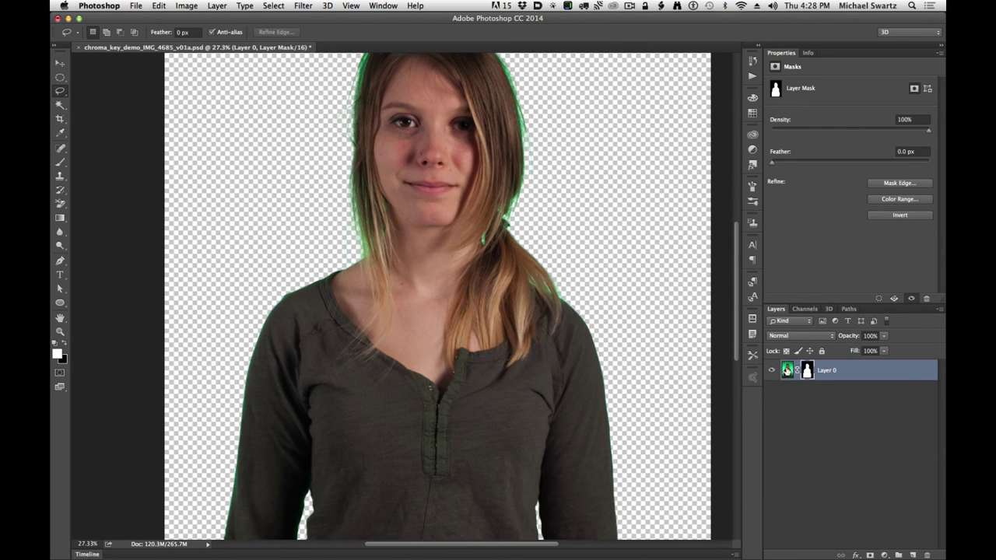
Rename Layer 0 to img_photo.
{"action": "left_click", "coordinate": [787, 370]}
{"action": "key", "text": "v"}
{"action": "double_click", "coordinate": [824, 371]}
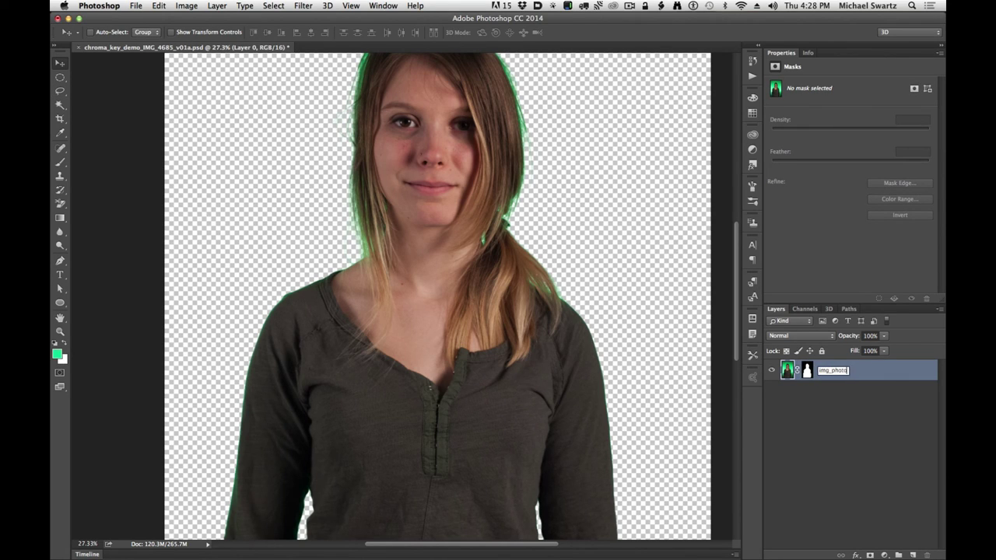
{"action": "type", "text": "img_photo"}
{"action": "key", "text": "Return"}
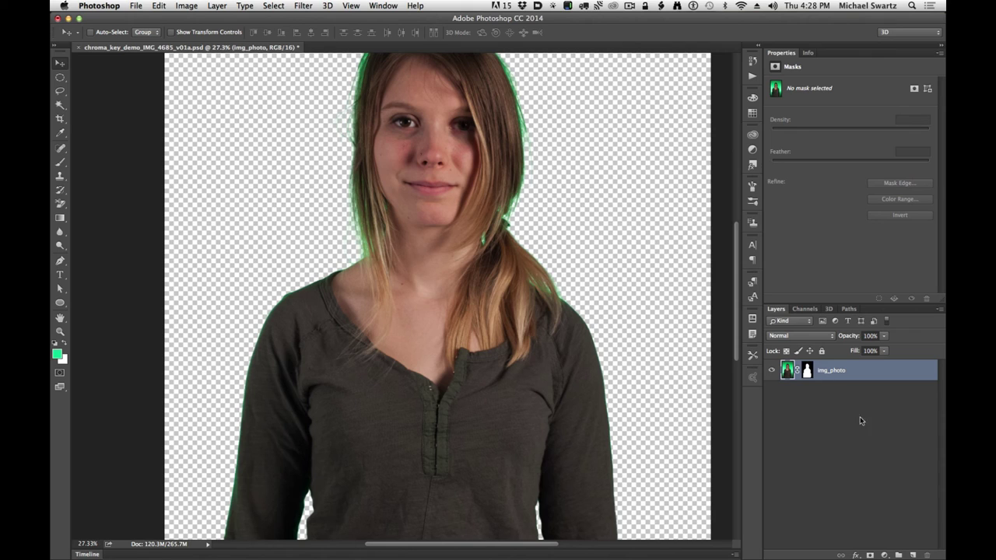
Add a dark teal Solid Color fill layer and place it beneath img_photo as the backdrop.
{"action": "left_click", "coordinate": [883, 554]}
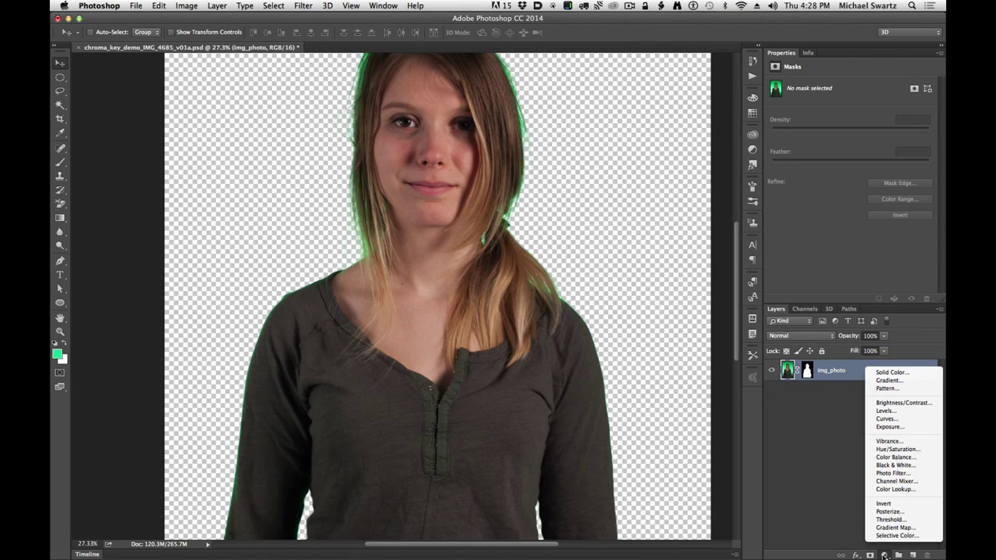
{"action": "left_click", "coordinate": [897, 372]}
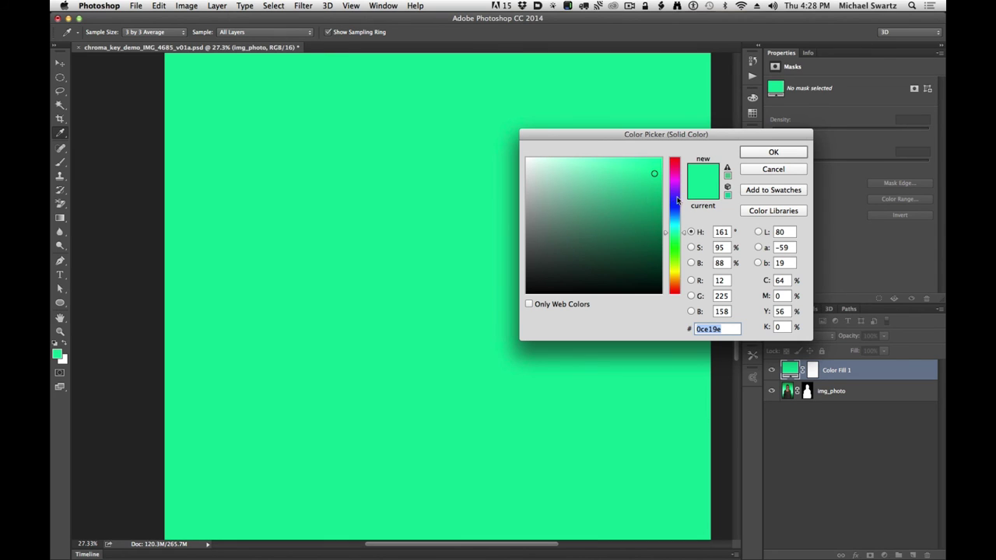
{"action": "mouse_move", "coordinate": [676, 232]}
{"action": "left_mouse_down"}
{"action": "mouse_move", "coordinate": [675, 206]}
{"action": "mouse_move", "coordinate": [676, 220]}
{"action": "mouse_move", "coordinate": [644, 205]}
{"action": "mouse_move", "coordinate": [657, 227]}
{"action": "mouse_move", "coordinate": [675, 221]}
{"action": "mouse_move", "coordinate": [660, 207]}
{"action": "mouse_move", "coordinate": [659, 250]}
{"action": "left_mouse_up"}
{"action": "left_click", "coordinate": [763, 155]}
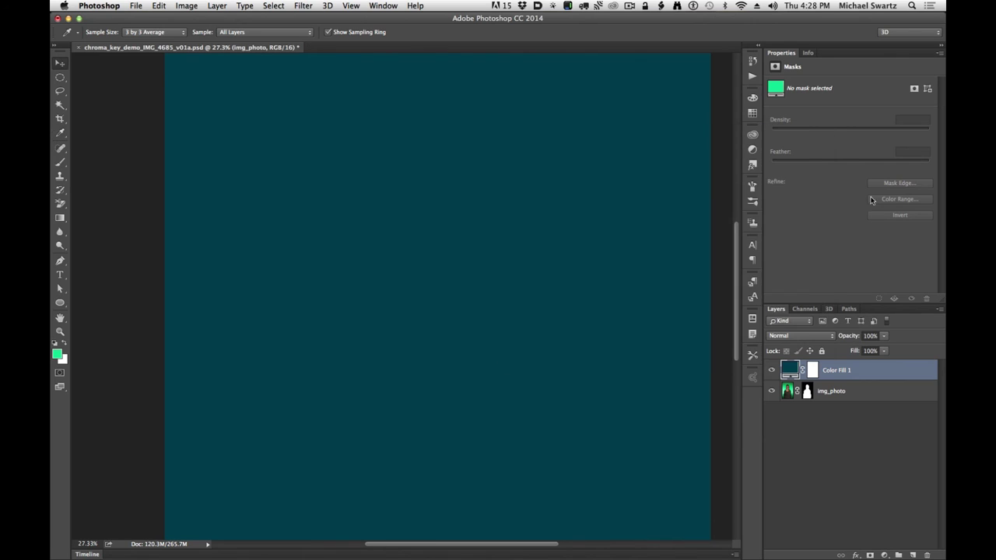
{"action": "key", "text": "v"}
{"action": "left_click_drag", "start_coordinate": [853, 377], "coordinate": [853, 403]}
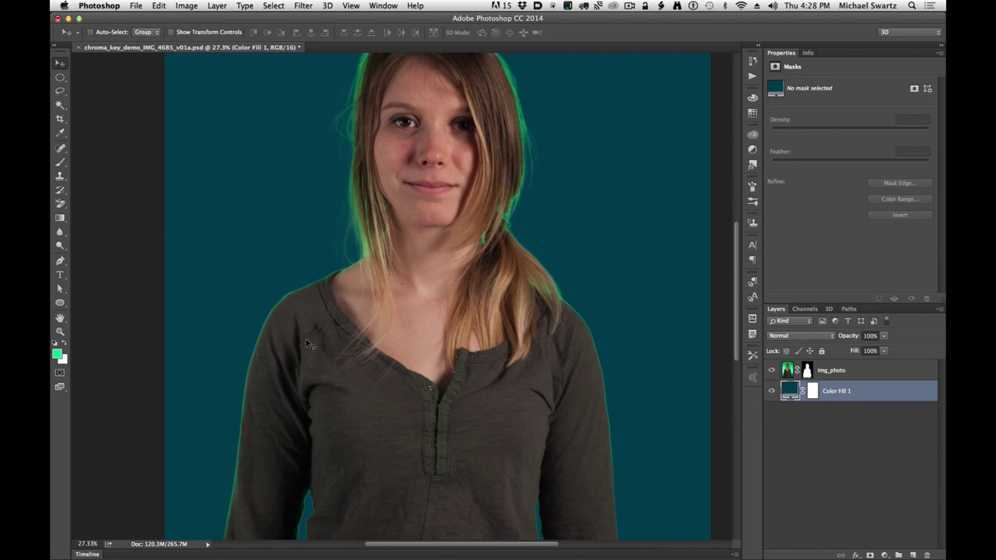
Create a new empty layer named defringe_fix_01 directly above img_photo for the green-fringed sleeve edges.
{"action": "key", "text": "space"}
{"action": "left_click_drag", "start_coordinate": [291, 369], "coordinate": [402, 282]}
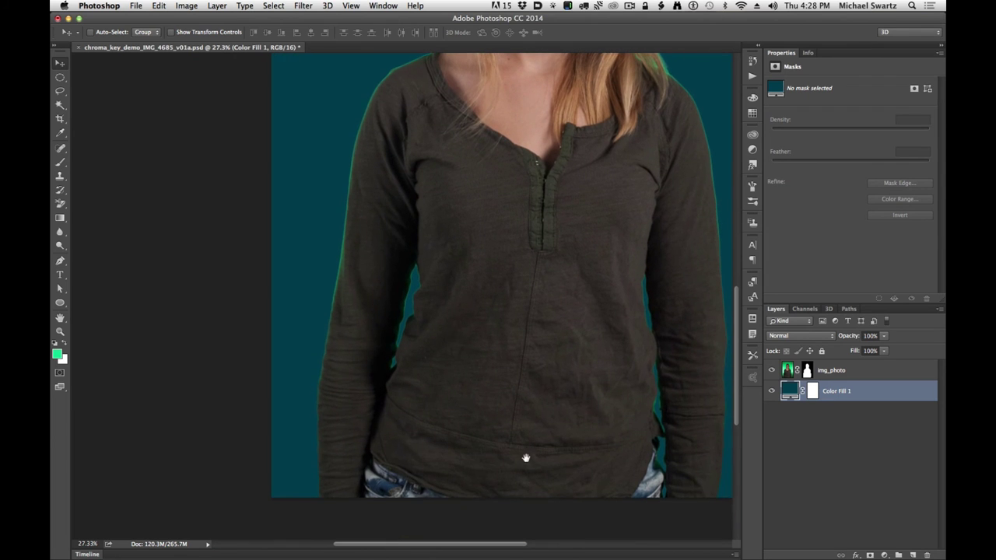
{"action": "left_click_drag", "start_coordinate": [391, 452], "coordinate": [467, 460]}
{"action": "left_click_drag", "start_coordinate": [381, 363], "coordinate": [493, 407]}
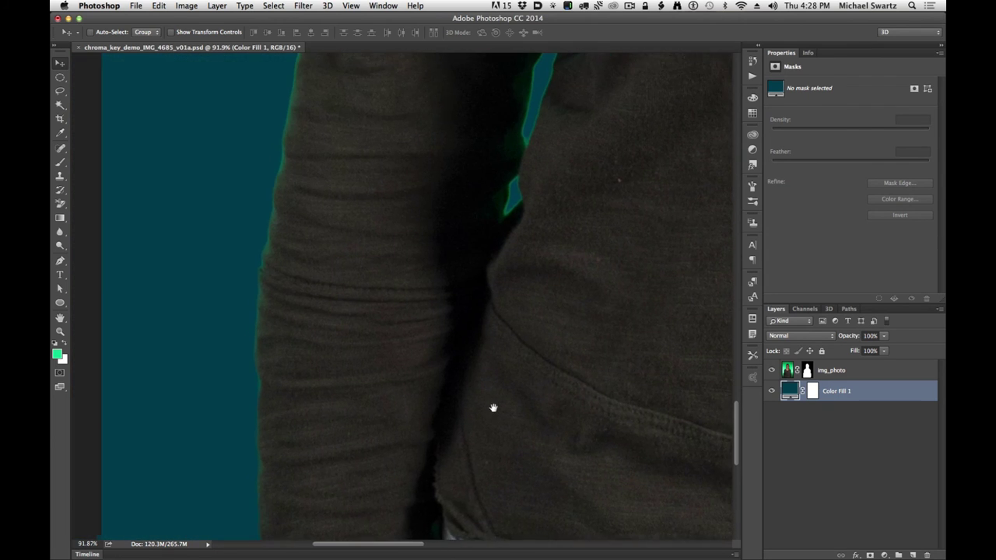
{"action": "scroll", "coordinate": [493, 408], "scroll_direction": "left", "scroll_amount": 5}
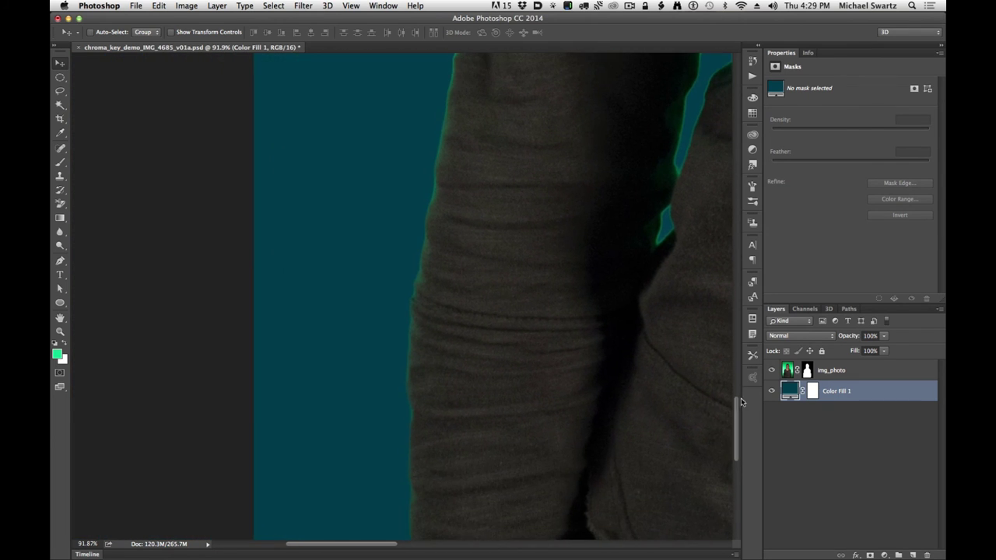
{"action": "left_click", "coordinate": [784, 375]}
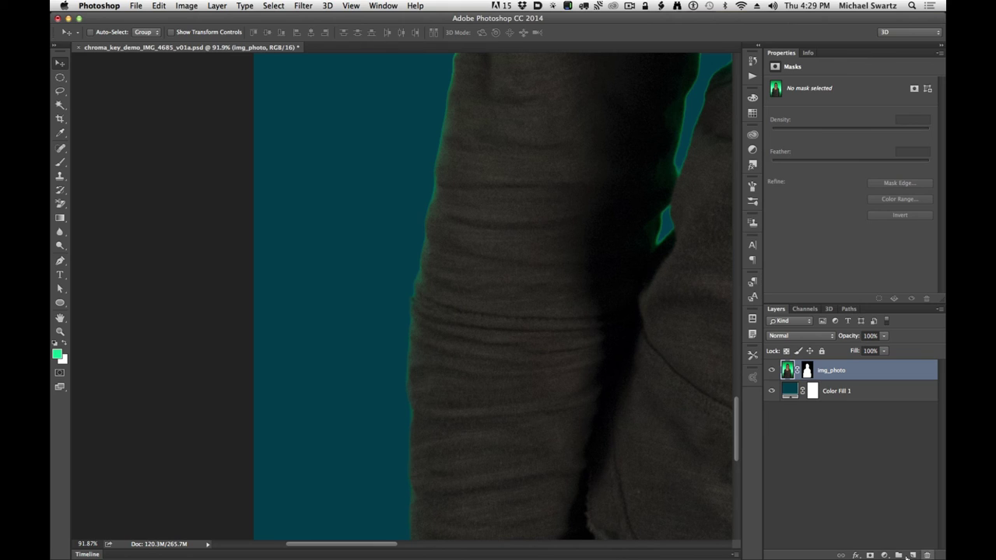
{"action": "left_click", "coordinate": [911, 554]}
{"action": "double_click", "coordinate": [803, 371]}
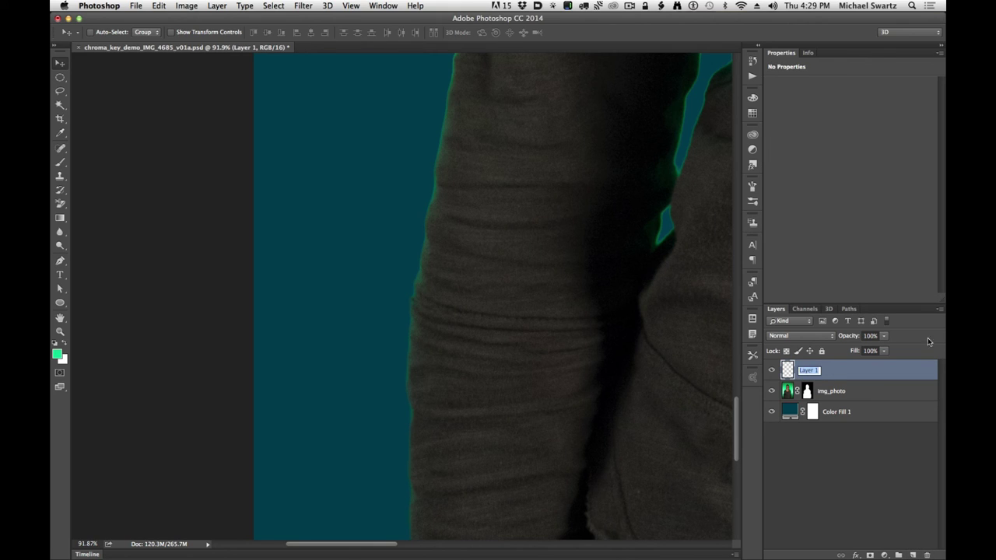
{"action": "type", "text": "fringe_fix_01"}
{"action": "key", "text": "Return"}
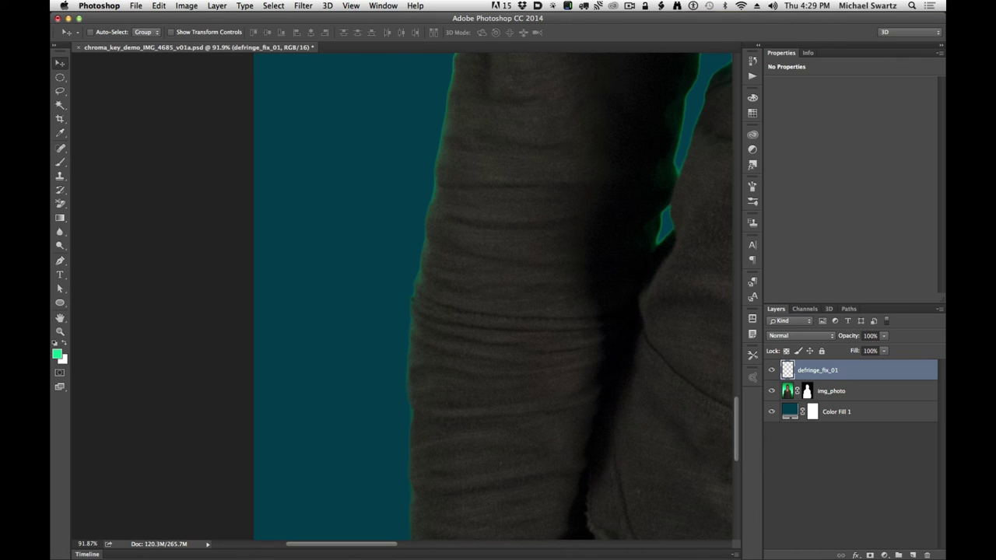
Set defringe_fix_01 to the Color blend mode and clip it to img_photo.
{"action": "left_click", "coordinate": [779, 334]}
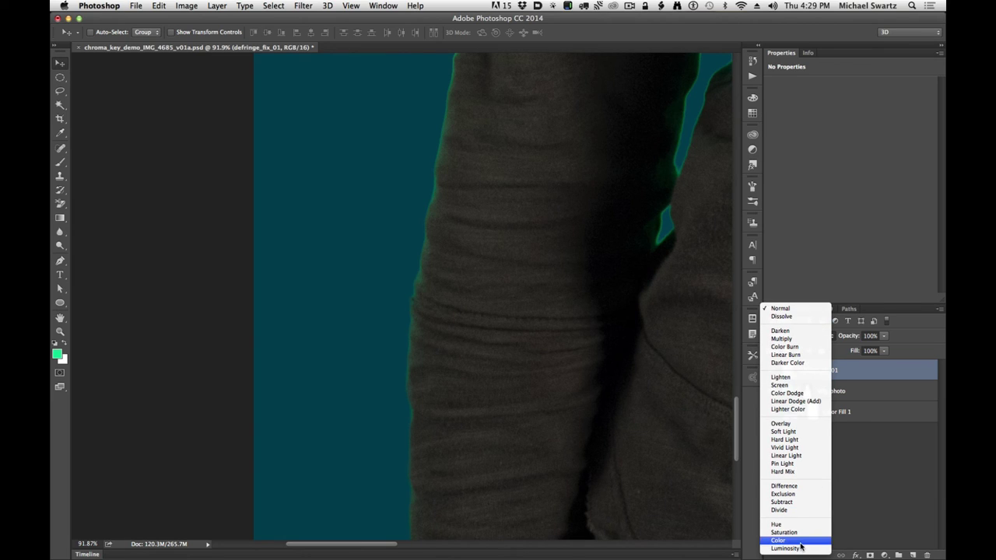
{"action": "left_click", "coordinate": [800, 541]}
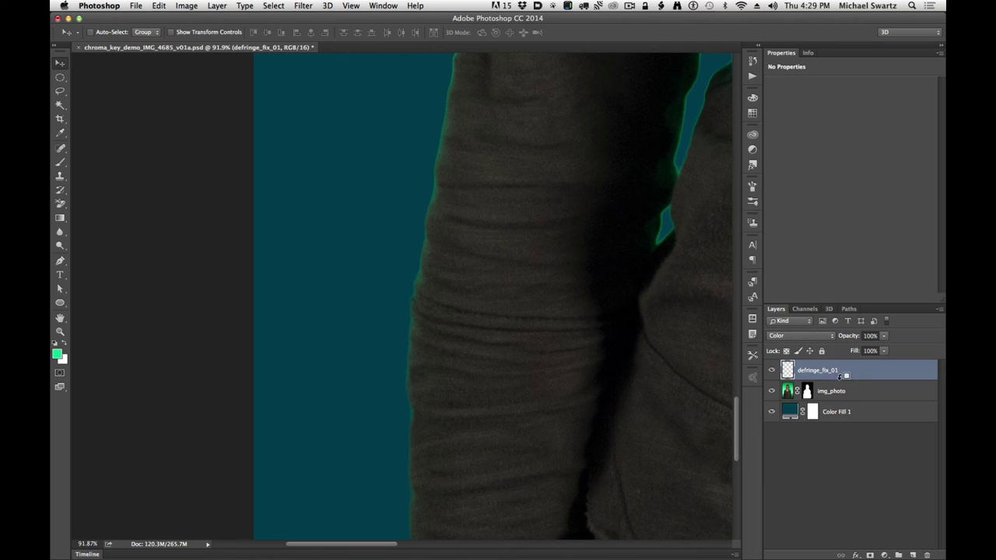
{"action": "left_click", "coordinate": [797, 378], "text": "alt"}
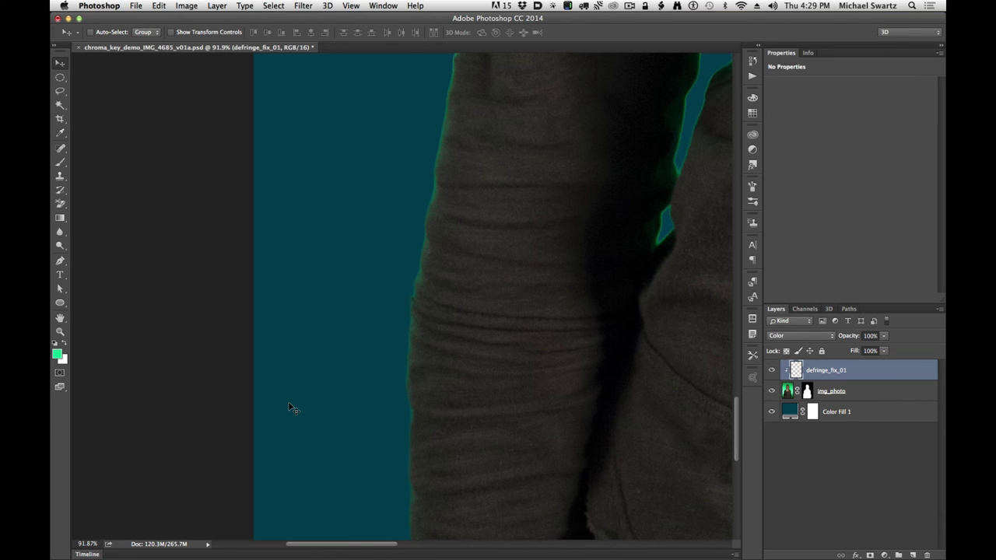
Set up a soft round Brush at 60 px with 0% hardness for painting on defringe_fix_01.
{"action": "key", "text": "b"}
{"action": "key", "text": "bracketleft"}
{"action": "key", "text": "bracketleft"}
{"action": "key", "text": "bracketleft"}
{"action": "key", "text": "bracketleft"}
{"action": "key", "text": "bracketleft"}
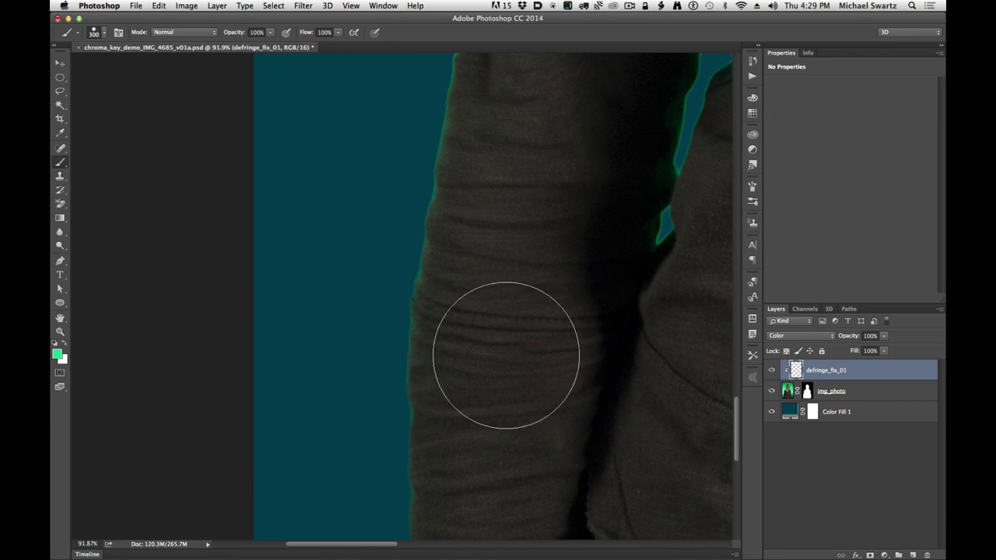
{"action": "key", "text": "bracketleft"}
{"action": "key", "text": "bracketleft"}
{"action": "key", "text": "bracketleft"}
{"action": "key", "text": "bracketleft"}
{"action": "key", "text": "bracketleft"}
{"action": "key", "text": "bracketleft"}
{"action": "key", "text": "bracketleft"}
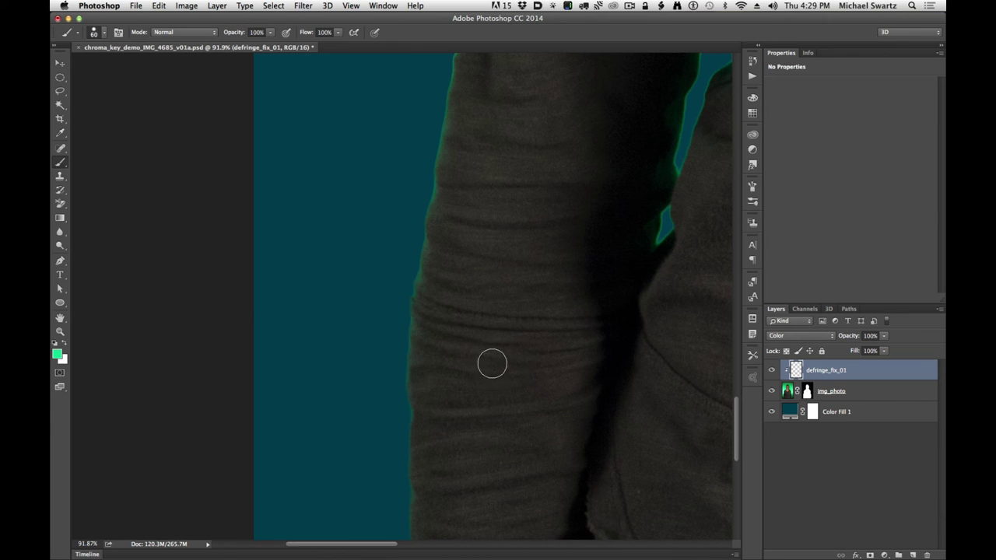
{"action": "right_click", "coordinate": [506, 375]}
{"action": "left_click_drag", "start_coordinate": [603, 424], "coordinate": [561, 425]}
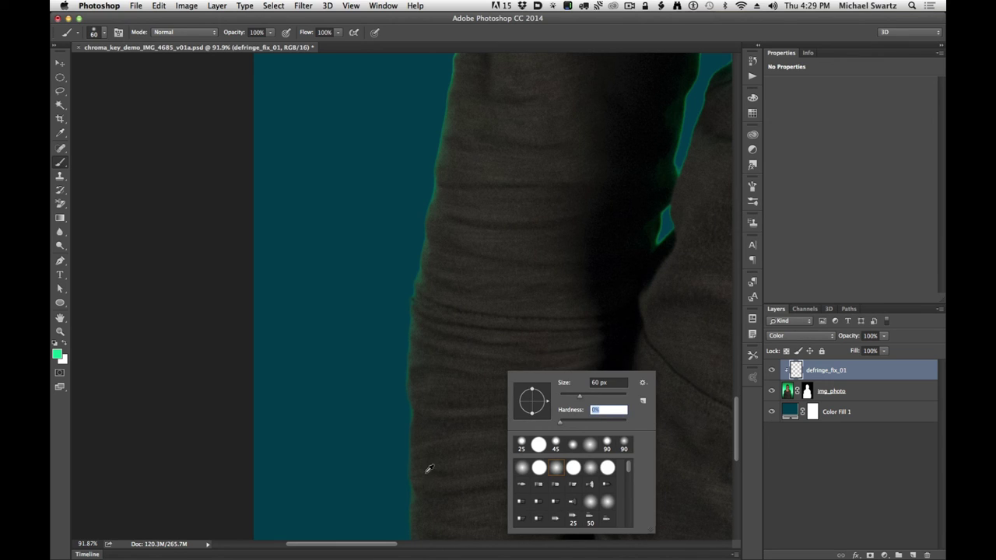
Sample the grey sleeve fabric and paint over the green fringe along the left forearm's outer edge, starting at the photo's lower border.
{"action": "mouse_move", "coordinate": [429, 494]}
{"action": "left_mouse_down", "text": "alt"}
{"action": "mouse_move", "coordinate": [429, 485]}
{"action": "mouse_move", "coordinate": [434, 518]}
{"action": "mouse_move", "coordinate": [425, 516]}
{"action": "left_mouse_up", "text": "alt"}
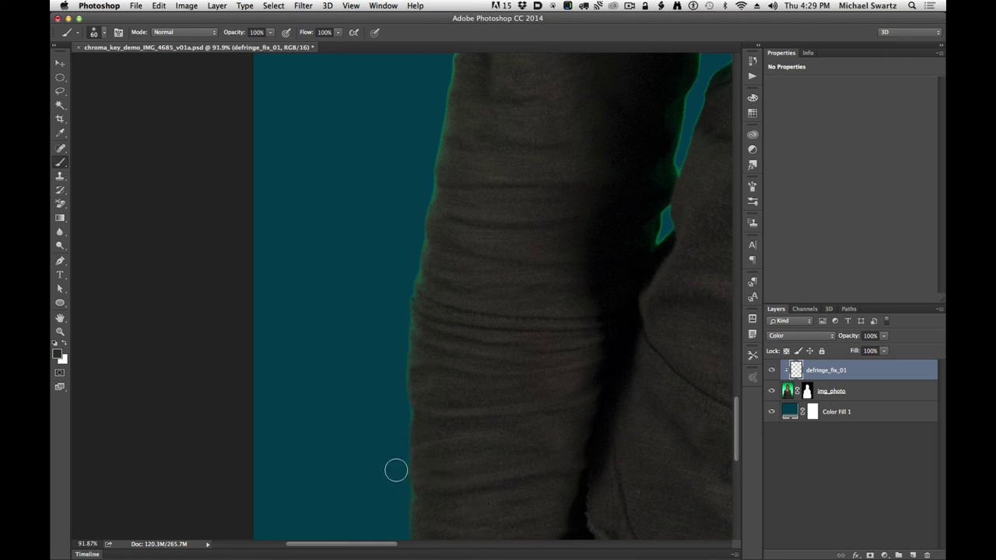
{"action": "mouse_move", "coordinate": [422, 439]}
{"action": "left_mouse_down"}
{"action": "mouse_move", "coordinate": [427, 271]}
{"action": "mouse_move", "coordinate": [451, 378]}
{"action": "left_mouse_up"}
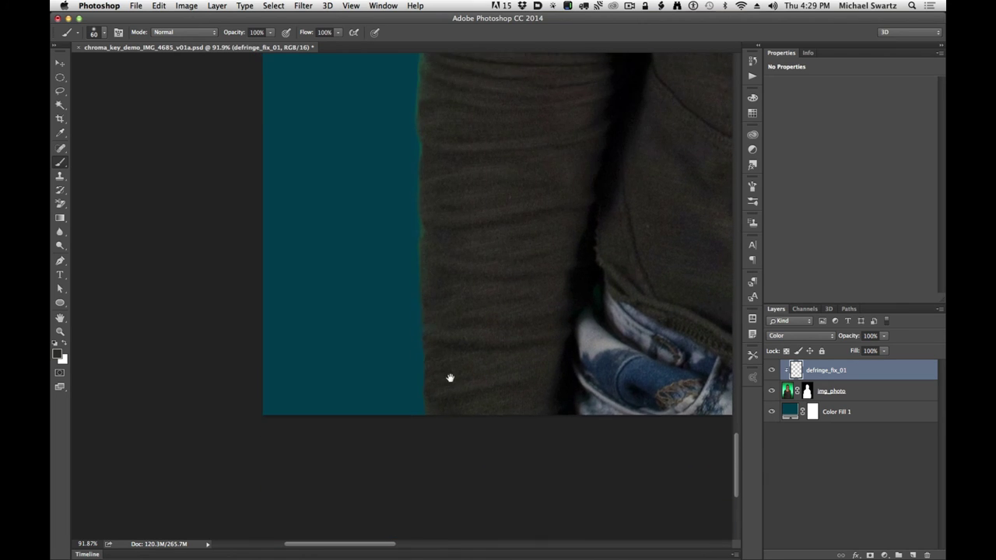
{"action": "left_click", "coordinate": [437, 381]}
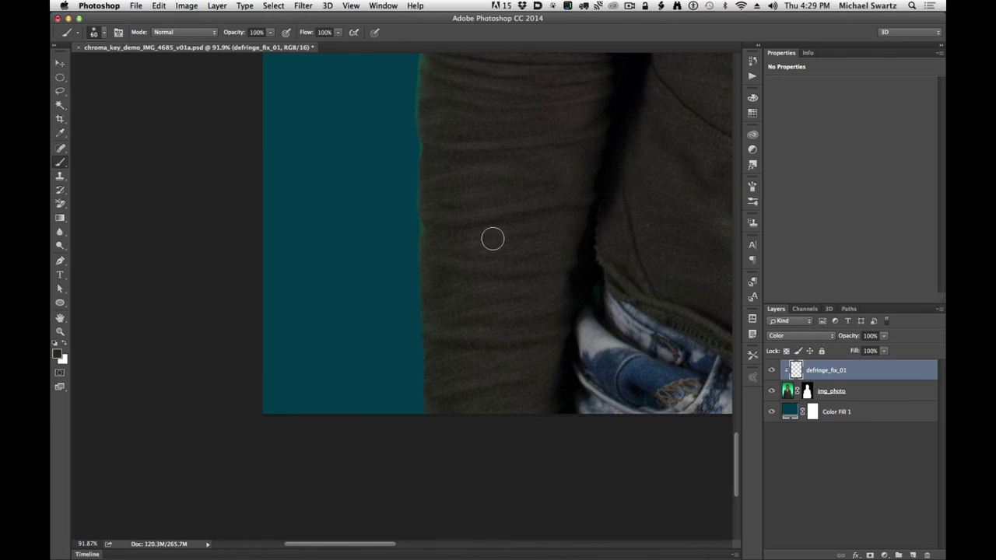
{"action": "left_click", "coordinate": [435, 306]}
{"action": "left_click_drag", "start_coordinate": [467, 152], "coordinate": [459, 315]}
{"action": "left_click", "coordinate": [441, 330]}
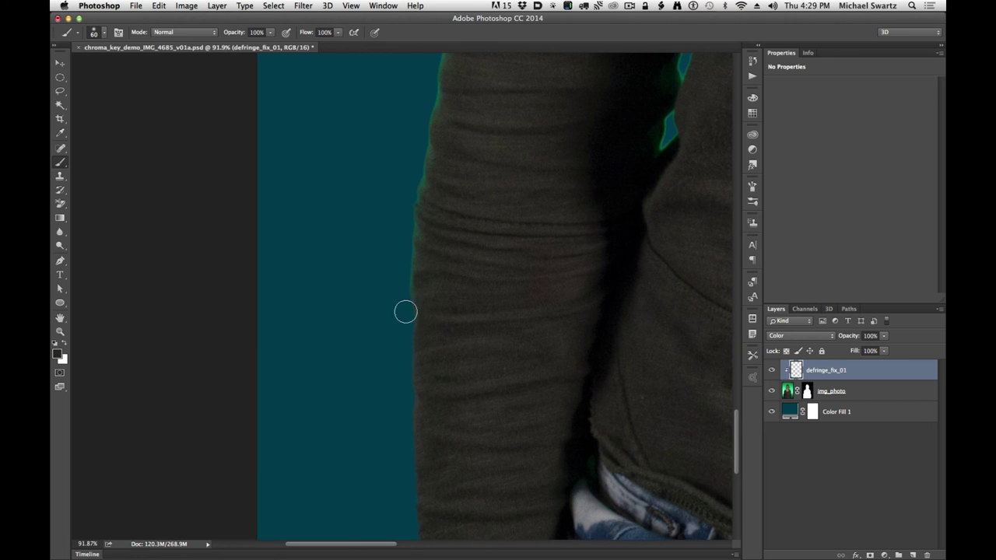
Resample the nearby fabric and paint out the green fringe along the left sleeve's outer edge from mid-forearm to upper arm.
{"action": "left_click_drag", "start_coordinate": [425, 209], "coordinate": [469, 347]}
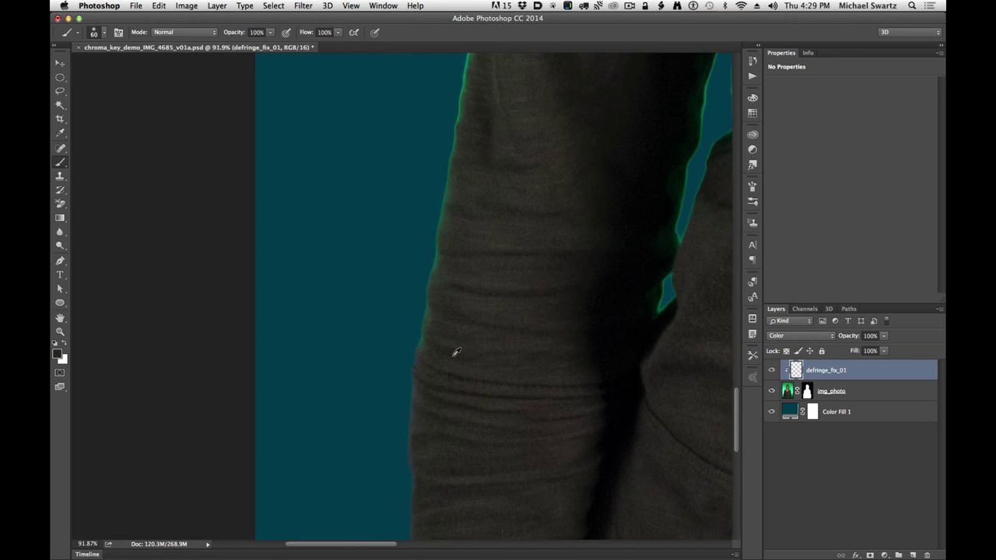
{"action": "left_click", "coordinate": [448, 354]}
{"action": "left_click_drag", "start_coordinate": [484, 209], "coordinate": [491, 360]}
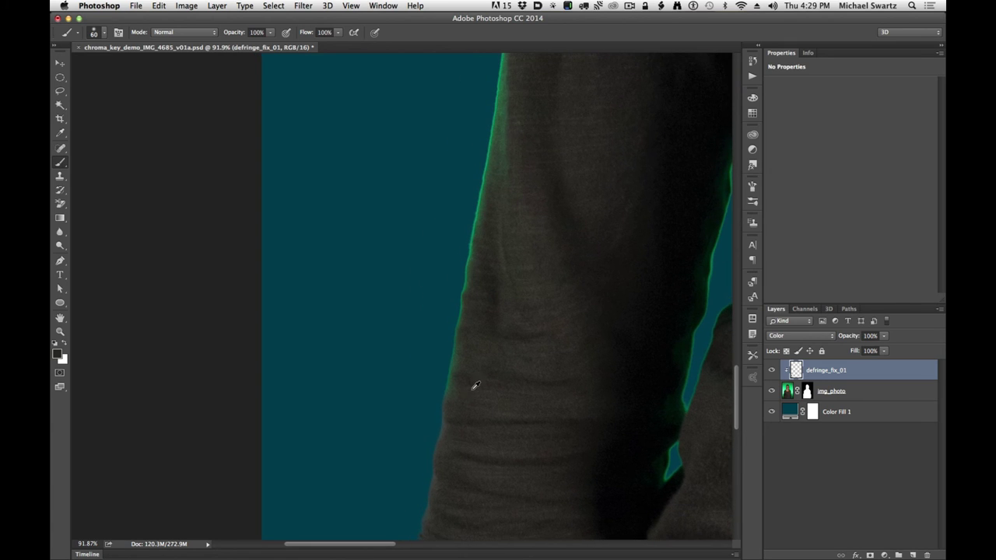
{"action": "left_click", "coordinate": [474, 384]}
{"action": "mouse_move", "coordinate": [425, 401]}
{"action": "left_mouse_down"}
{"action": "mouse_move", "coordinate": [457, 328]}
{"action": "mouse_move", "coordinate": [452, 292]}
{"action": "mouse_move", "coordinate": [474, 223]}
{"action": "left_mouse_up"}
{"action": "mouse_move", "coordinate": [505, 275]}
{"action": "left_mouse_down"}
{"action": "mouse_move", "coordinate": [490, 329]}
{"action": "mouse_move", "coordinate": [456, 280]}
{"action": "mouse_move", "coordinate": [457, 159]}
{"action": "left_mouse_up"}
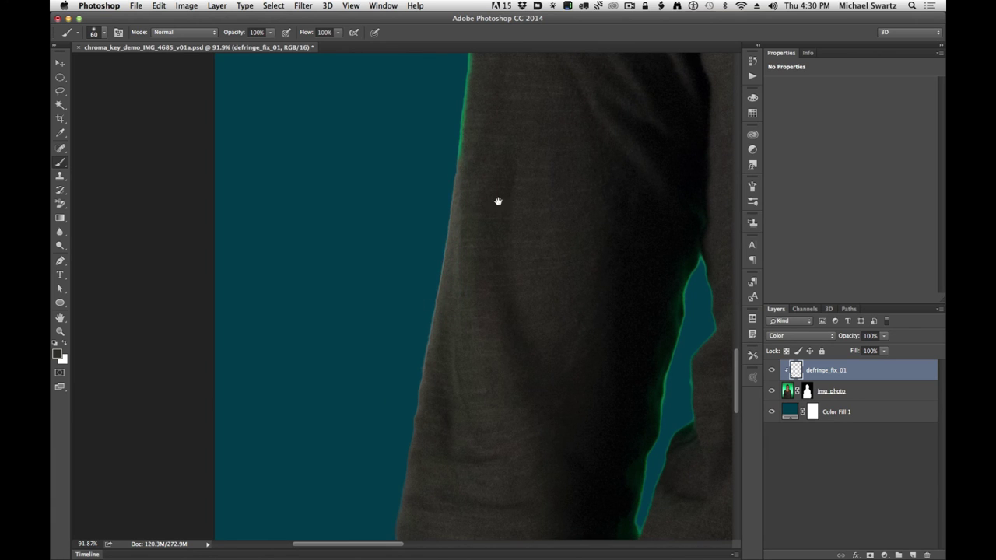
{"action": "left_click_drag", "start_coordinate": [498, 234], "coordinate": [500, 367]}
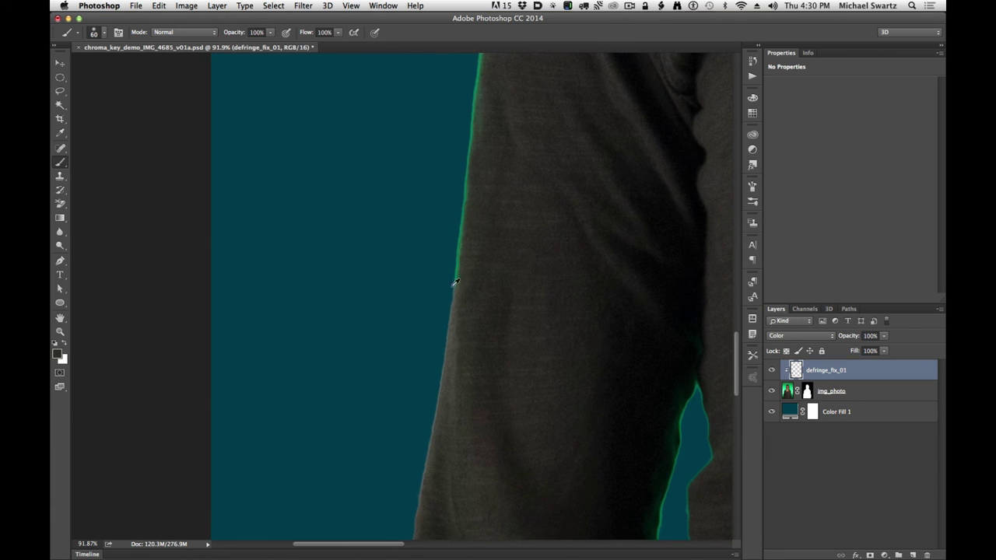
Paint sampled shirt grey over the green edge from the left upper arm across the shoulder to the neckline.
{"action": "left_click", "coordinate": [480, 284], "text": "alt"}
{"action": "left_click_drag", "start_coordinate": [449, 285], "coordinate": [454, 249]}
{"action": "mouse_move", "coordinate": [511, 192]}
{"action": "left_mouse_down"}
{"action": "mouse_move", "coordinate": [492, 330]}
{"action": "mouse_move", "coordinate": [440, 334]}
{"action": "mouse_move", "coordinate": [449, 249]}
{"action": "mouse_move", "coordinate": [474, 166]}
{"action": "left_mouse_up"}
{"action": "mouse_move", "coordinate": [505, 241]}
{"action": "left_mouse_down"}
{"action": "mouse_move", "coordinate": [490, 337]}
{"action": "mouse_move", "coordinate": [473, 334]}
{"action": "mouse_move", "coordinate": [451, 283]}
{"action": "mouse_move", "coordinate": [471, 267]}
{"action": "mouse_move", "coordinate": [489, 205]}
{"action": "mouse_move", "coordinate": [513, 275]}
{"action": "mouse_move", "coordinate": [474, 312]}
{"action": "mouse_move", "coordinate": [456, 285]}
{"action": "mouse_move", "coordinate": [527, 197]}
{"action": "mouse_move", "coordinate": [567, 169]}
{"action": "mouse_move", "coordinate": [653, 142]}
{"action": "mouse_move", "coordinate": [478, 285]}
{"action": "left_mouse_up"}
{"action": "left_click", "coordinate": [522, 240], "text": "alt"}
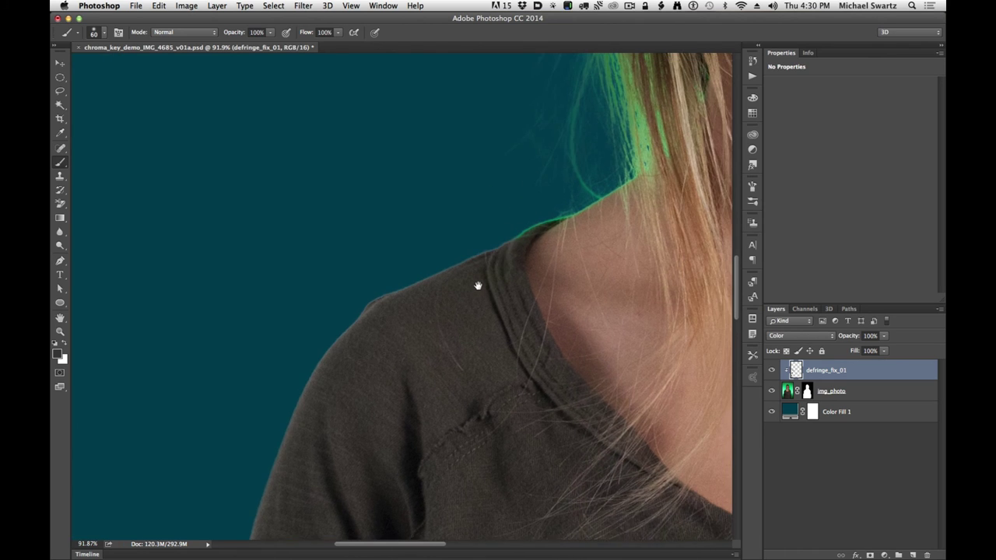
{"action": "left_click", "coordinate": [515, 247], "text": "alt"}
{"action": "mouse_move", "coordinate": [506, 237]}
{"action": "left_mouse_down"}
{"action": "mouse_move", "coordinate": [543, 212]}
{"action": "mouse_move", "coordinate": [532, 296]}
{"action": "left_mouse_up"}
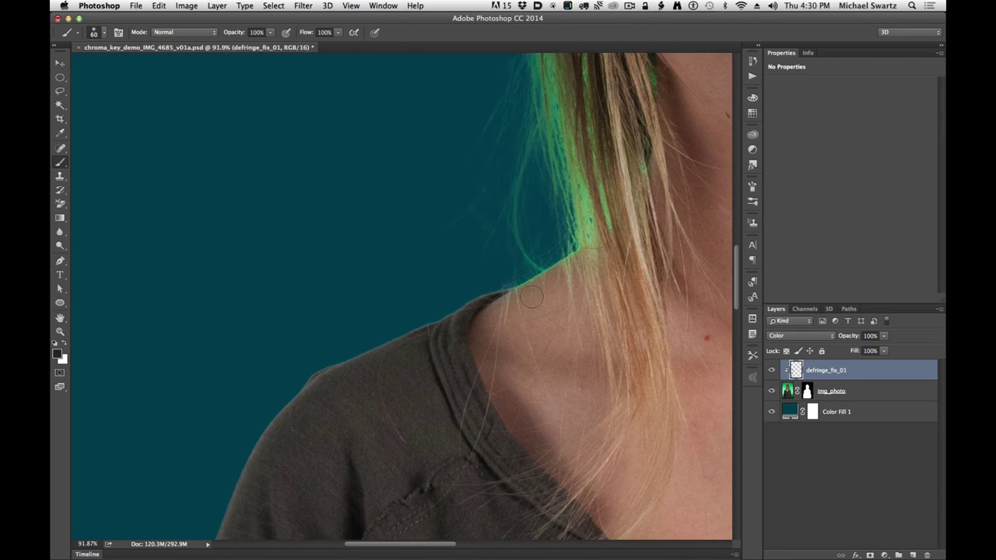
Sample the skin tone and recolour the green edge of the bare shoulder with a 40 px brush.
{"action": "left_click", "coordinate": [526, 293], "text": "alt"}
{"action": "key", "text": "bracketleft"}
{"action": "left_click", "coordinate": [577, 267], "text": "alt"}
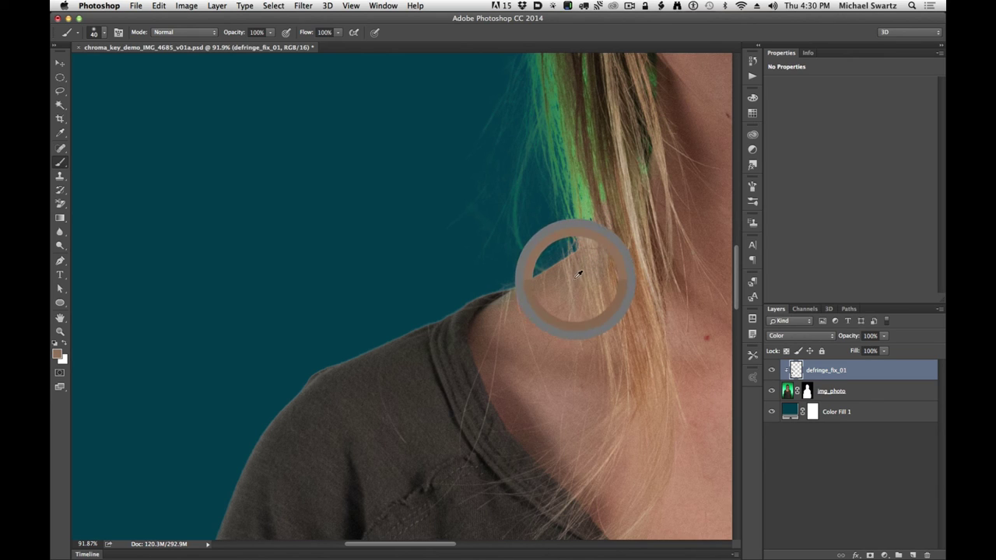
{"action": "left_click", "coordinate": [622, 247], "text": "alt"}
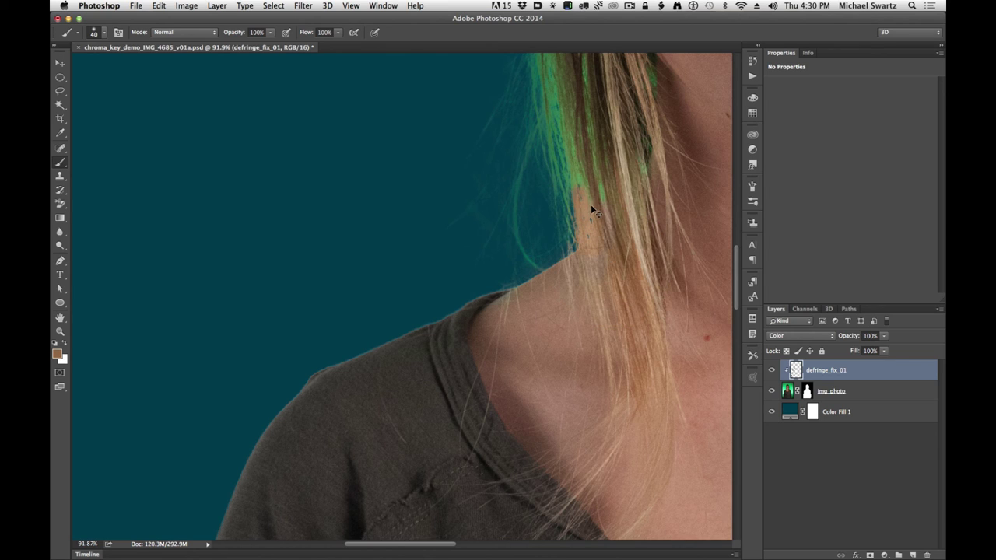
{"action": "key", "text": "super+z"}
{"action": "key", "text": "alt+super+z"}
{"action": "key", "text": "alt+super+z"}
Recolour the green hair strands beside the neck with sampled hair tones, enlarging the brush to 125 px for the outer wisps.
{"action": "left_click", "coordinate": [577, 267], "text": "alt"}
{"action": "left_click", "coordinate": [594, 166], "text": "alt"}
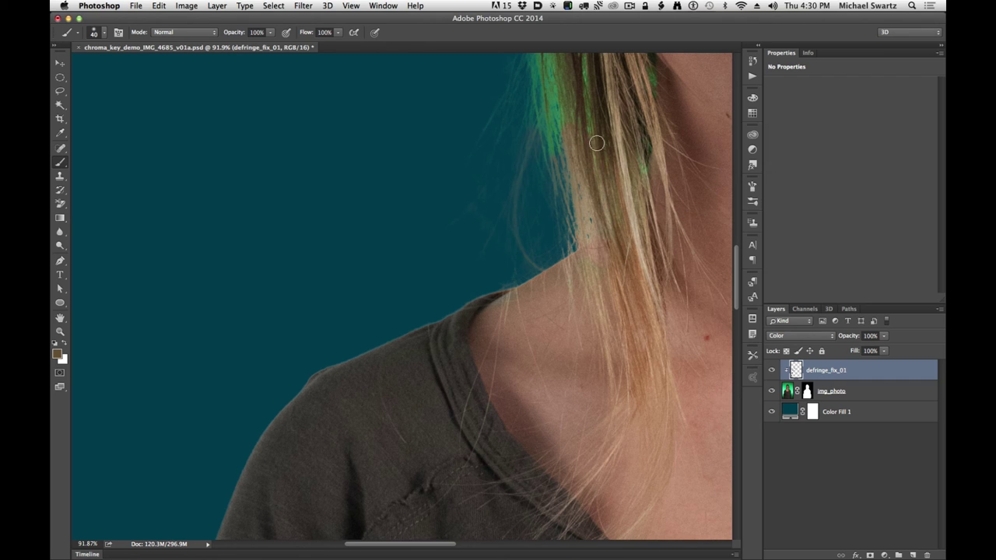
{"action": "left_click_drag", "start_coordinate": [583, 139], "coordinate": [532, 224]}
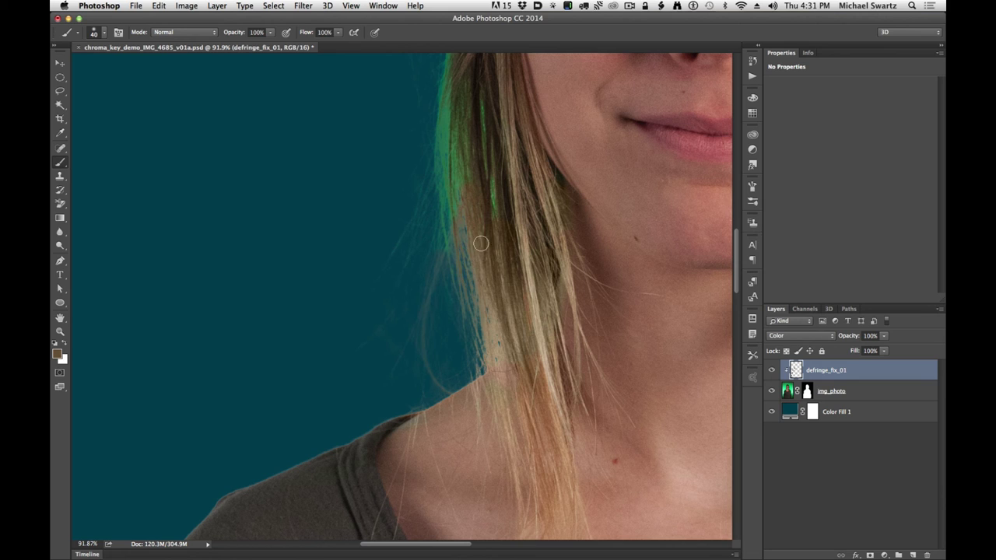
{"action": "key", "text": "bracketright"}
{"action": "key", "text": "bracketright"}
{"action": "key", "text": "bracketright"}
{"action": "mouse_move", "coordinate": [451, 205]}
{"action": "left_mouse_down"}
{"action": "mouse_move", "coordinate": [460, 231]}
{"action": "mouse_move", "coordinate": [449, 193]}
{"action": "mouse_move", "coordinate": [432, 252]}
{"action": "mouse_move", "coordinate": [413, 226]}
{"action": "left_mouse_up"}
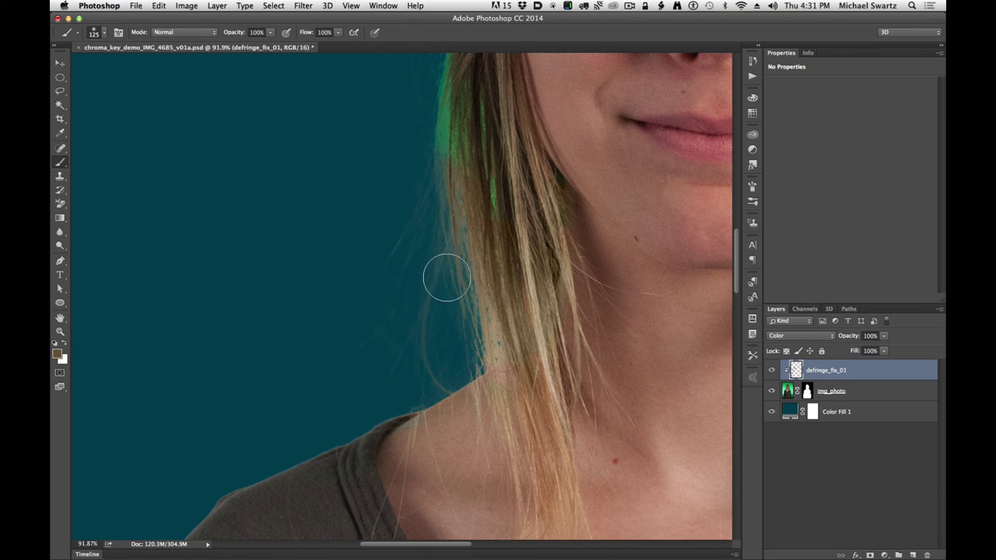
Paint sampled brown hair tones over the green fringe up the left side of the head towards the crown.
{"action": "left_click_drag", "start_coordinate": [435, 334], "coordinate": [512, 339]}
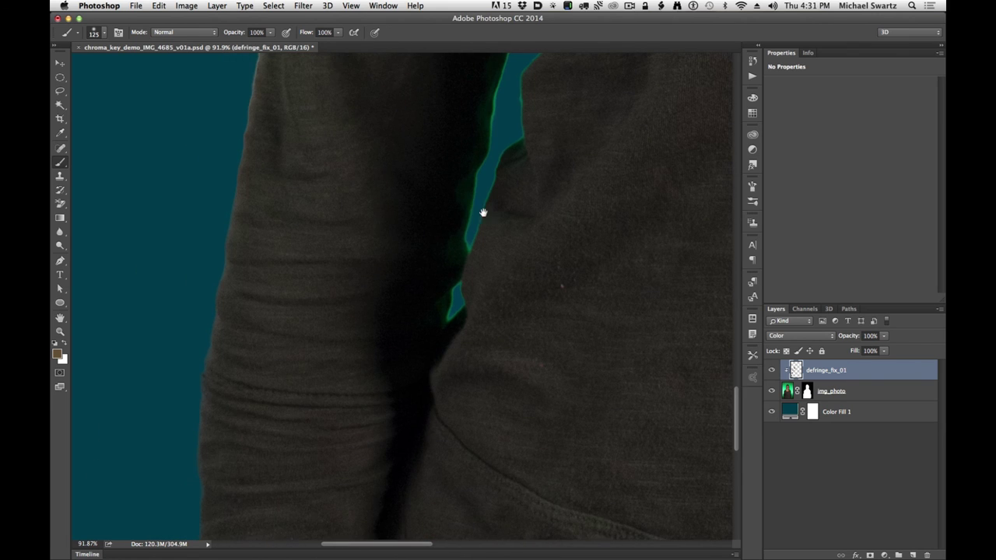
{"action": "scroll", "coordinate": [482, 212], "scroll_direction": "up", "scroll_amount": 15}
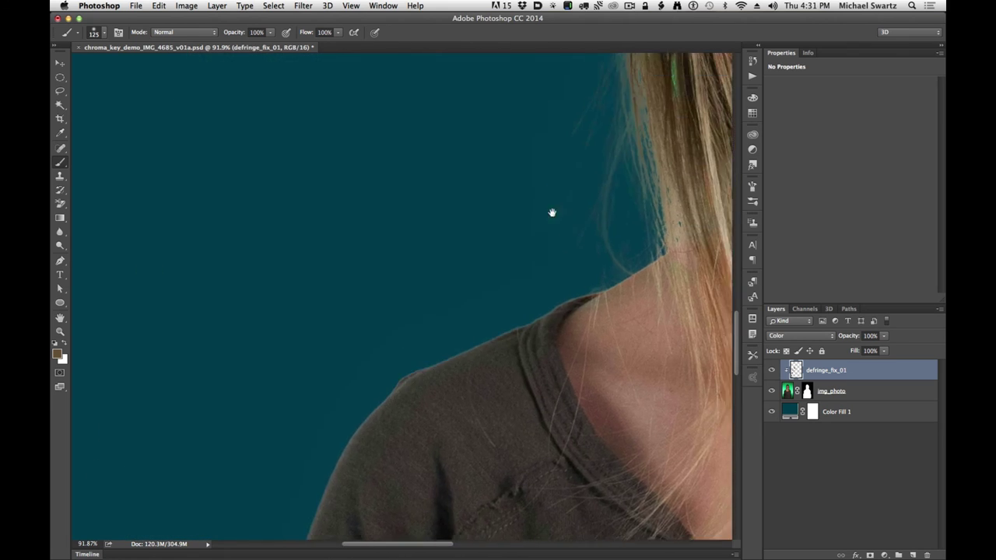
{"action": "mouse_move", "coordinate": [552, 212]}
{"action": "left_mouse_down"}
{"action": "mouse_move", "coordinate": [458, 327]}
{"action": "mouse_move", "coordinate": [506, 283]}
{"action": "left_mouse_up"}
{"action": "mouse_move", "coordinate": [426, 358]}
{"action": "left_mouse_down"}
{"action": "mouse_move", "coordinate": [413, 398]}
{"action": "mouse_move", "coordinate": [415, 260]}
{"action": "mouse_move", "coordinate": [400, 244]}
{"action": "mouse_move", "coordinate": [408, 140]}
{"action": "mouse_move", "coordinate": [502, 309]}
{"action": "left_mouse_up"}
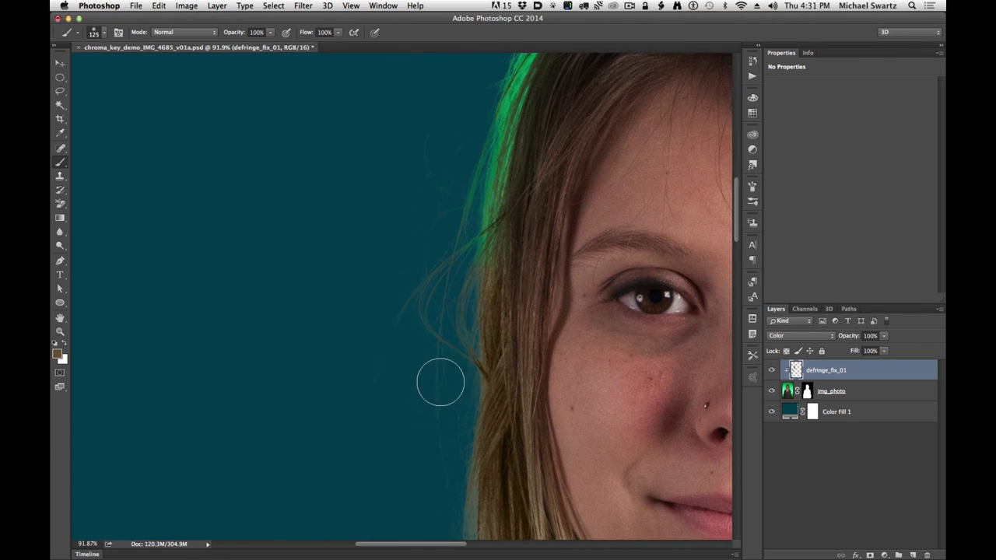
{"action": "mouse_move", "coordinate": [440, 382]}
{"action": "left_mouse_down"}
{"action": "mouse_move", "coordinate": [471, 198]}
{"action": "mouse_move", "coordinate": [490, 282]}
{"action": "mouse_move", "coordinate": [487, 197]}
{"action": "mouse_move", "coordinate": [518, 81]}
{"action": "left_mouse_up"}
{"action": "left_click", "coordinate": [490, 283], "text": "alt"}
{"action": "left_click_drag", "start_coordinate": [547, 153], "coordinate": [451, 373]}
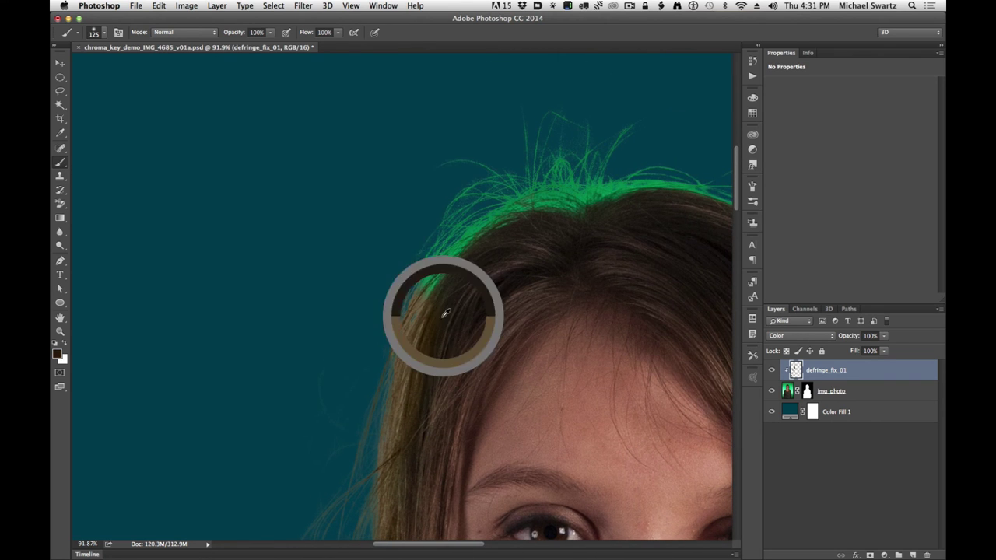
{"action": "mouse_move", "coordinate": [445, 304]}
{"action": "left_mouse_down"}
{"action": "mouse_move", "coordinate": [404, 267]}
{"action": "mouse_move", "coordinate": [397, 308]}
{"action": "mouse_move", "coordinate": [496, 179]}
{"action": "left_mouse_up"}
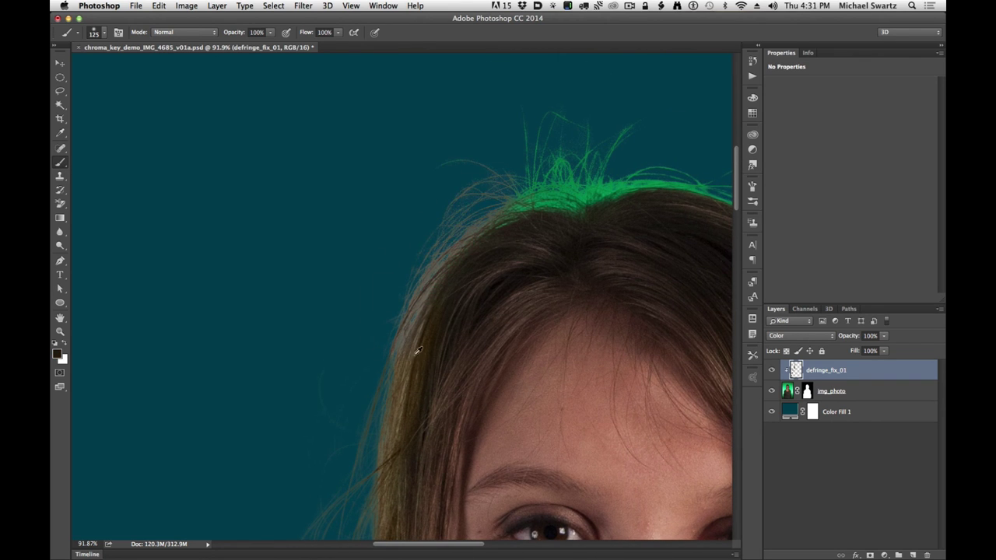
Recolour the green flyaway hairs across the crown and down the right side of the head using resampled hair browns.
{"action": "left_click", "coordinate": [408, 378], "text": "alt"}
{"action": "mouse_move", "coordinate": [543, 168]}
{"action": "left_mouse_down"}
{"action": "mouse_move", "coordinate": [515, 200]}
{"action": "mouse_move", "coordinate": [540, 227]}
{"action": "mouse_move", "coordinate": [521, 227]}
{"action": "mouse_move", "coordinate": [582, 179]}
{"action": "mouse_move", "coordinate": [438, 209]}
{"action": "mouse_move", "coordinate": [596, 117]}
{"action": "mouse_move", "coordinate": [569, 191]}
{"action": "left_mouse_up"}
{"action": "left_click", "coordinate": [541, 226], "text": "alt"}
{"action": "mouse_move", "coordinate": [615, 260]}
{"action": "left_mouse_down"}
{"action": "mouse_move", "coordinate": [422, 251]}
{"action": "mouse_move", "coordinate": [427, 223]}
{"action": "left_mouse_up"}
{"action": "mouse_move", "coordinate": [415, 169]}
{"action": "left_mouse_down"}
{"action": "mouse_move", "coordinate": [481, 131]}
{"action": "mouse_move", "coordinate": [471, 160]}
{"action": "mouse_move", "coordinate": [459, 151]}
{"action": "mouse_move", "coordinate": [575, 166]}
{"action": "mouse_move", "coordinate": [559, 185]}
{"action": "mouse_move", "coordinate": [498, 160]}
{"action": "mouse_move", "coordinate": [623, 219]}
{"action": "mouse_move", "coordinate": [570, 185]}
{"action": "mouse_move", "coordinate": [690, 343]}
{"action": "left_mouse_up"}
{"action": "mouse_move", "coordinate": [631, 318]}
{"action": "left_mouse_down"}
{"action": "mouse_move", "coordinate": [539, 231]}
{"action": "mouse_move", "coordinate": [566, 188]}
{"action": "mouse_move", "coordinate": [590, 266]}
{"action": "mouse_move", "coordinate": [578, 234]}
{"action": "mouse_move", "coordinate": [588, 220]}
{"action": "mouse_move", "coordinate": [621, 385]}
{"action": "mouse_move", "coordinate": [610, 300]}
{"action": "mouse_move", "coordinate": [631, 371]}
{"action": "left_mouse_up"}
{"action": "mouse_move", "coordinate": [602, 414]}
{"action": "left_mouse_down"}
{"action": "mouse_move", "coordinate": [559, 181]}
{"action": "mouse_move", "coordinate": [600, 202]}
{"action": "left_mouse_up"}
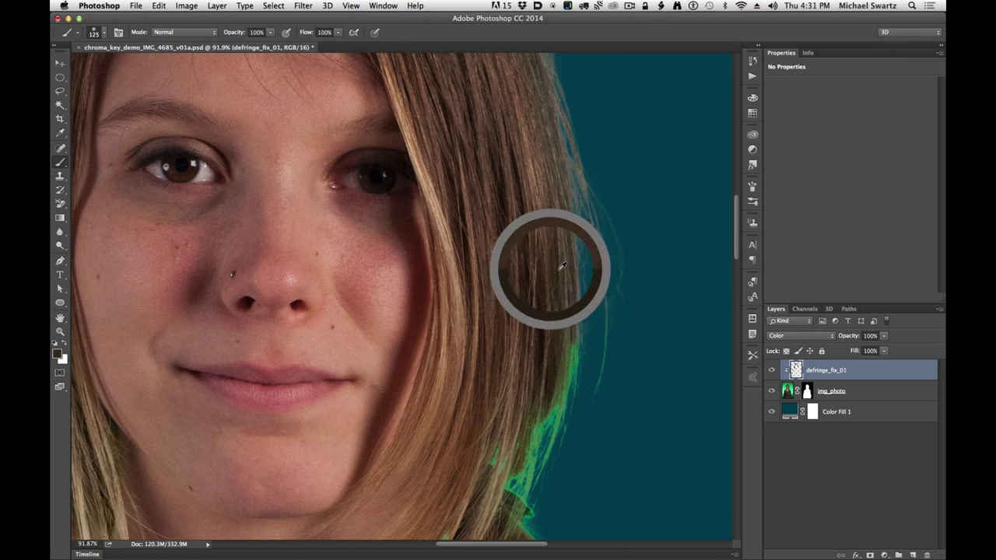
Paint sampled hair tones over the green around the gathered hair below the cheek and the strands falling over the right shoulder.
{"action": "mouse_move", "coordinate": [595, 284]}
{"action": "left_mouse_down"}
{"action": "mouse_move", "coordinate": [584, 396]}
{"action": "mouse_move", "coordinate": [592, 337]}
{"action": "mouse_move", "coordinate": [550, 363]}
{"action": "mouse_move", "coordinate": [499, 440]}
{"action": "left_mouse_up"}
{"action": "left_click_drag", "start_coordinate": [540, 328], "coordinate": [580, 148]}
{"action": "left_click_drag", "start_coordinate": [565, 335], "coordinate": [562, 329]}
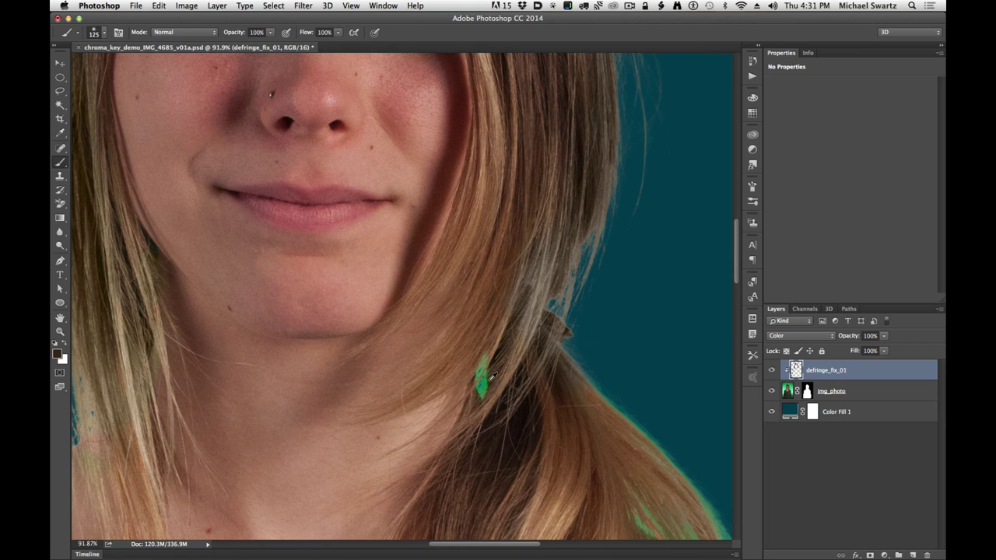
{"action": "left_click_drag", "start_coordinate": [506, 371], "coordinate": [473, 378]}
{"action": "left_click_drag", "start_coordinate": [622, 422], "coordinate": [529, 283]}
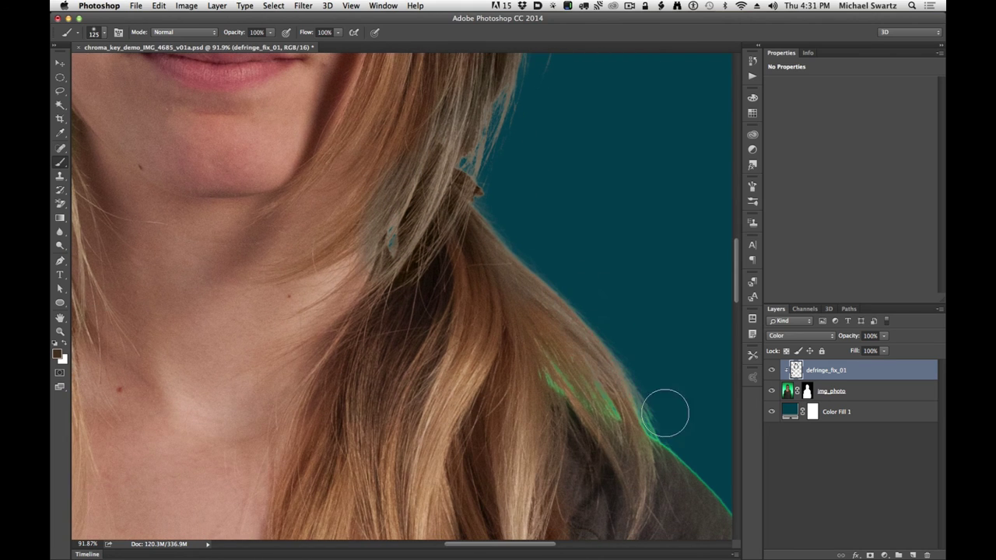
{"action": "mouse_move", "coordinate": [617, 376]}
{"action": "left_mouse_down"}
{"action": "mouse_move", "coordinate": [553, 349]}
{"action": "mouse_move", "coordinate": [521, 283]}
{"action": "left_mouse_up"}
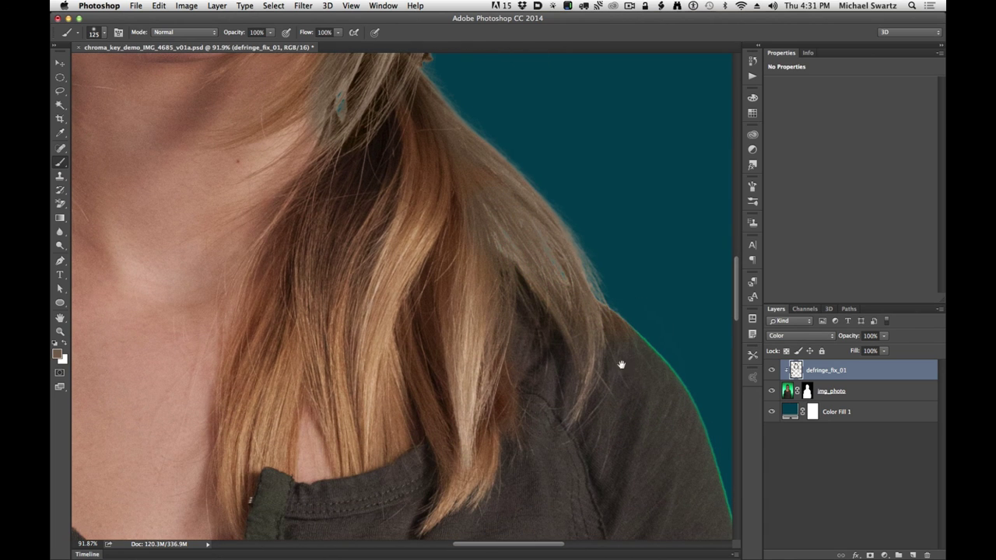
Sample the shirt grey and paint out the green fringe along the right shoulder and down that sleeve's outer edge.
{"action": "left_click_drag", "start_coordinate": [622, 365], "coordinate": [529, 336]}
{"action": "left_click", "coordinate": [540, 345]}
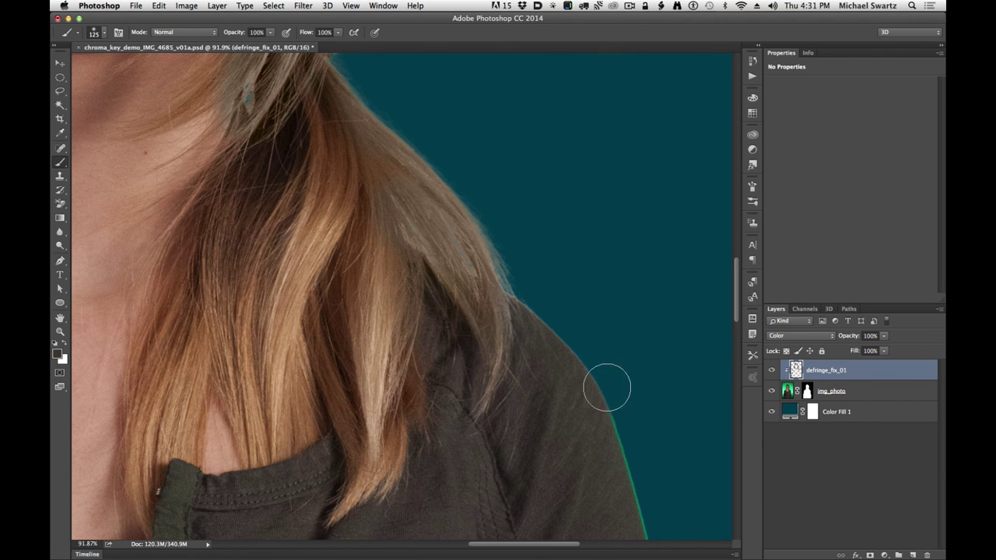
{"action": "mouse_move", "coordinate": [606, 387]}
{"action": "left_mouse_down"}
{"action": "mouse_move", "coordinate": [571, 275]}
{"action": "mouse_move", "coordinate": [574, 225]}
{"action": "left_mouse_up"}
{"action": "left_click_drag", "start_coordinate": [623, 452], "coordinate": [588, 267]}
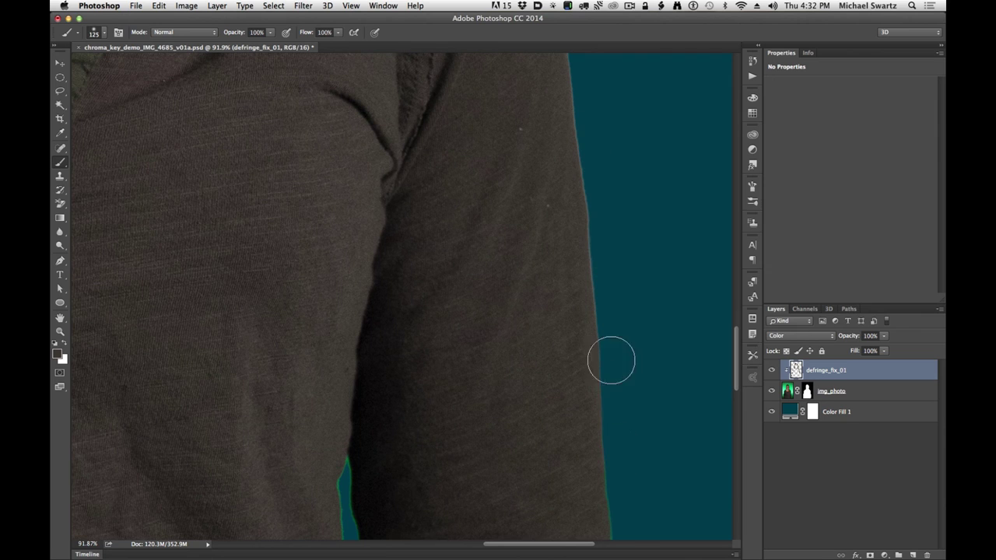
{"action": "left_click_drag", "start_coordinate": [613, 361], "coordinate": [596, 189]}
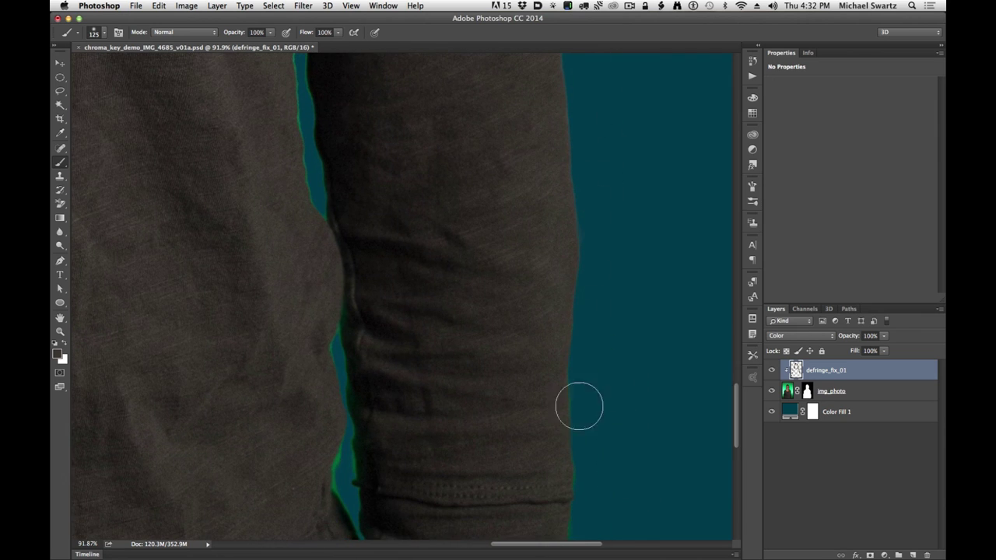
{"action": "left_click_drag", "start_coordinate": [604, 375], "coordinate": [565, 222]}
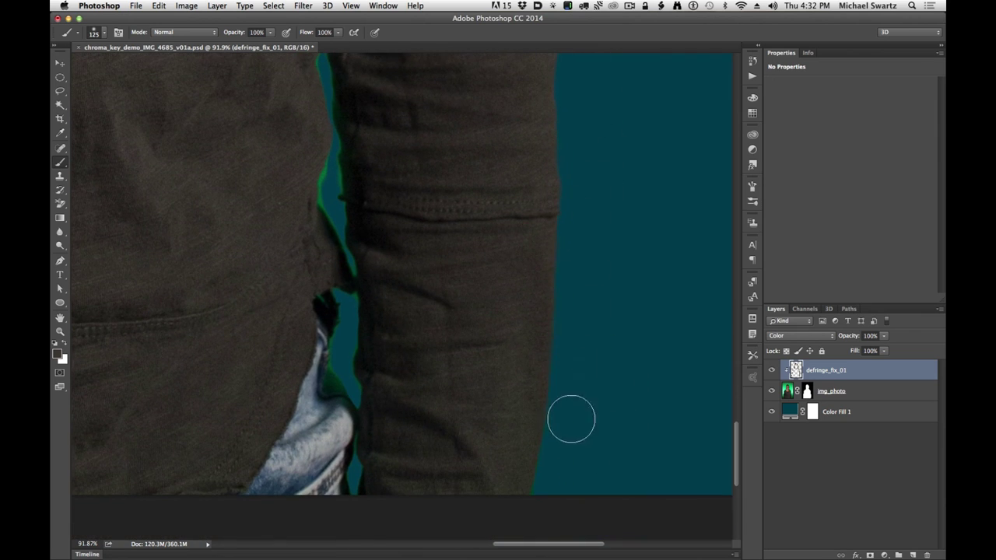
Sample the denim blue and paint over the green spill on the jeans beside the right sleeve.
{"action": "left_click_drag", "start_coordinate": [467, 361], "coordinate": [484, 272]}
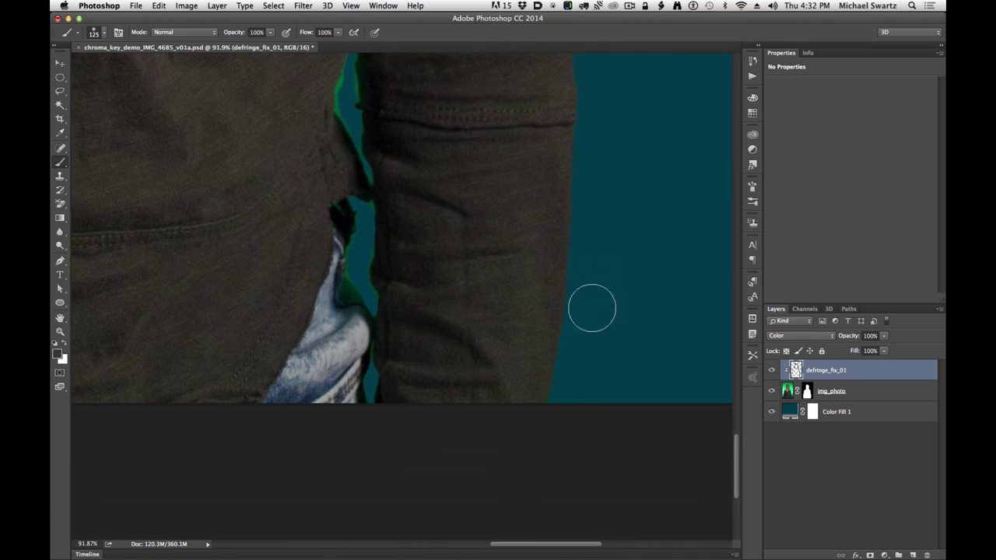
{"action": "left_click", "coordinate": [337, 314], "text": "alt"}
{"action": "mouse_move", "coordinate": [349, 296]}
{"action": "left_mouse_down"}
{"action": "mouse_move", "coordinate": [365, 249]}
{"action": "mouse_move", "coordinate": [381, 273]}
{"action": "mouse_move", "coordinate": [351, 229]}
{"action": "left_mouse_up"}
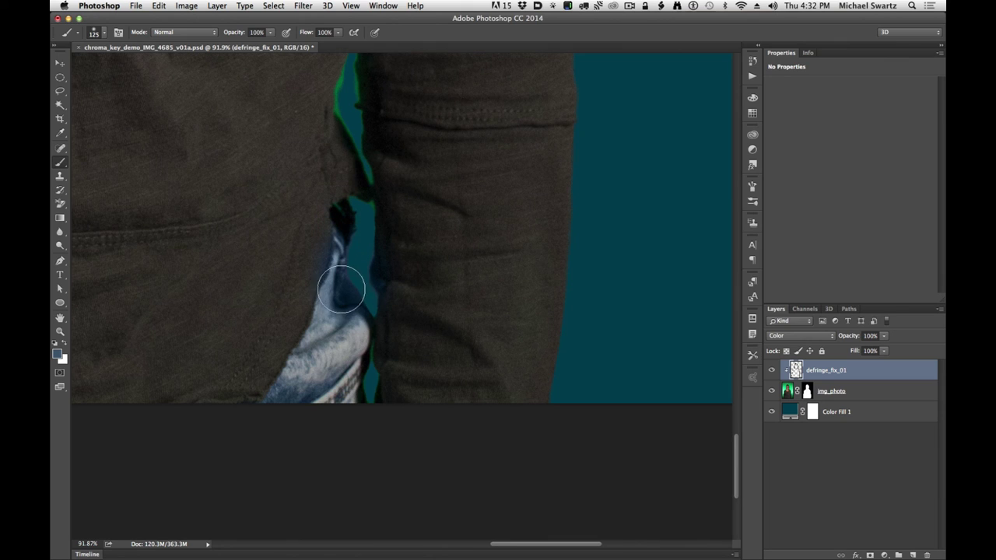
Sample the shirt grey with a 50 px brush and paint out the green fringe between the torso and the right sleeve.
{"action": "key", "text": "bracketleft"}
{"action": "key", "text": "bracketleft"}
{"action": "left_click", "coordinate": [328, 187], "text": "alt"}
{"action": "left_click", "coordinate": [391, 217], "text": "alt"}
{"action": "left_click", "coordinate": [319, 98], "text": "alt"}
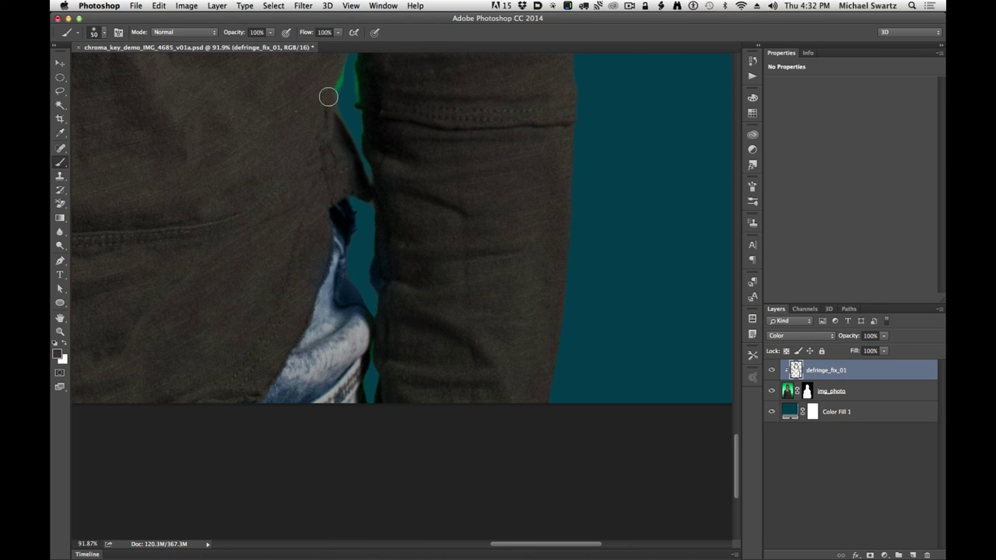
{"action": "left_click_drag", "start_coordinate": [380, 117], "coordinate": [417, 335]}
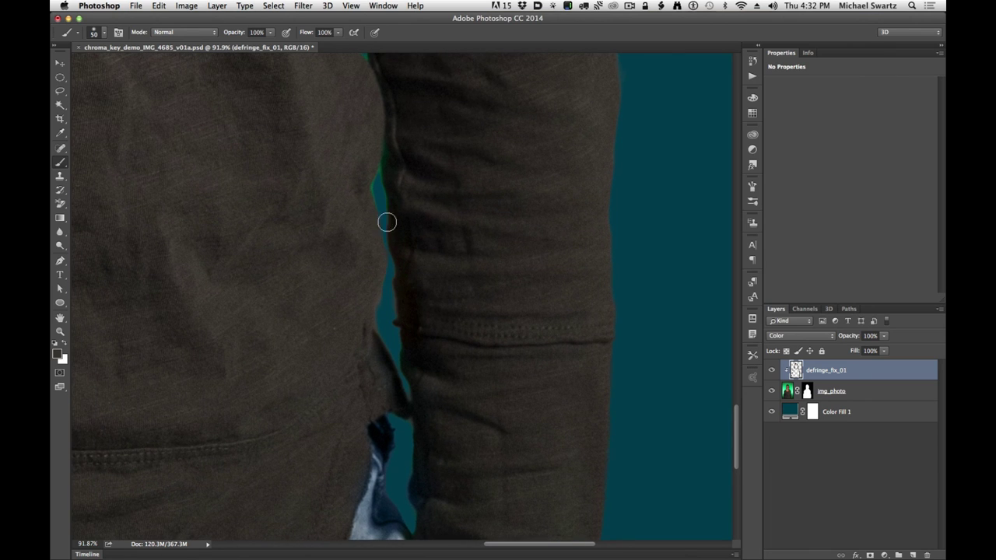
{"action": "left_click_drag", "start_coordinate": [422, 286], "coordinate": [456, 394]}
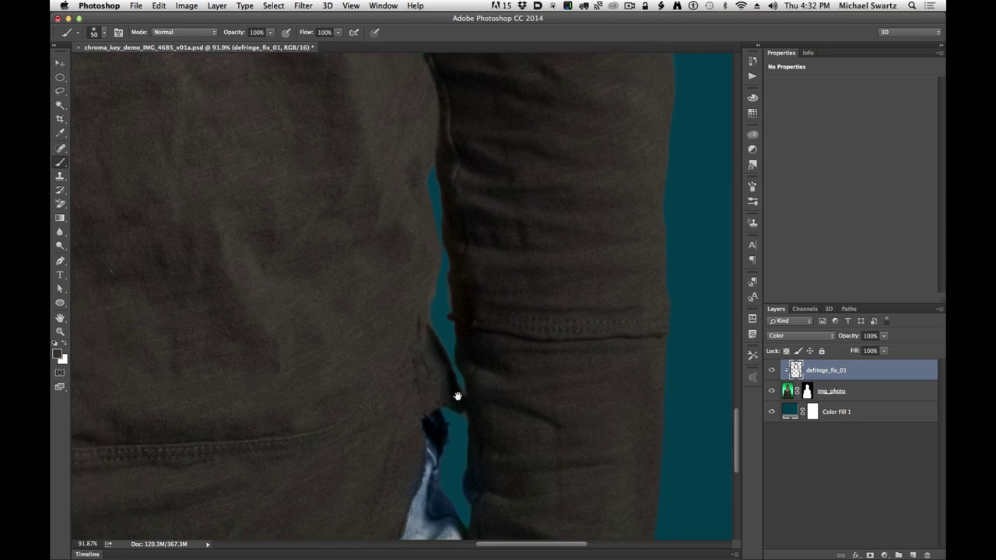
{"action": "left_click_drag", "start_coordinate": [433, 169], "coordinate": [440, 349]}
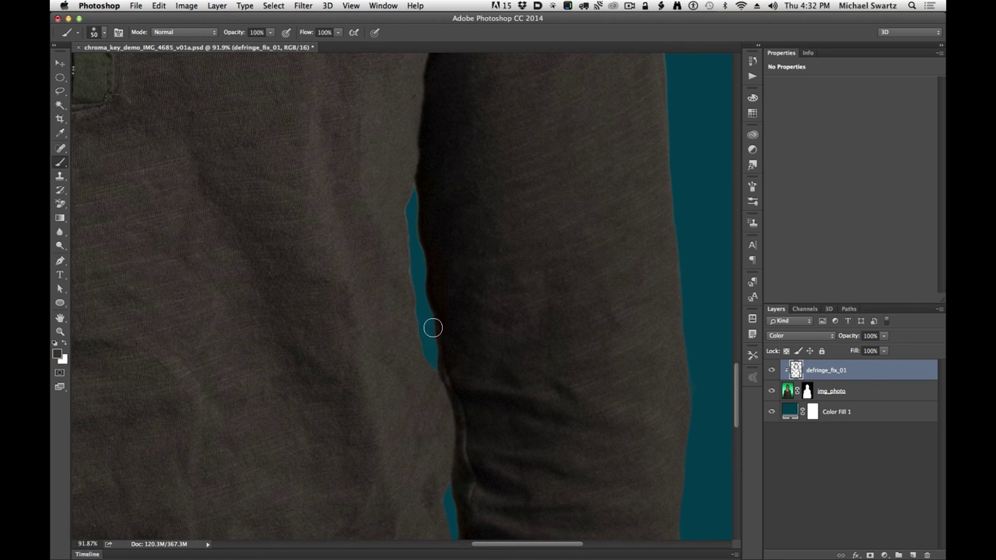
Paint the shirt grey over the green edges of the gap between the left sleeve and the torso.
{"action": "left_click_drag", "start_coordinate": [328, 376], "coordinate": [622, 204]}
{"action": "left_click_drag", "start_coordinate": [334, 351], "coordinate": [498, 249]}
{"action": "mouse_move", "coordinate": [311, 190]}
{"action": "left_mouse_down"}
{"action": "mouse_move", "coordinate": [326, 383]}
{"action": "mouse_move", "coordinate": [397, 335]}
{"action": "mouse_move", "coordinate": [394, 326]}
{"action": "left_mouse_up"}
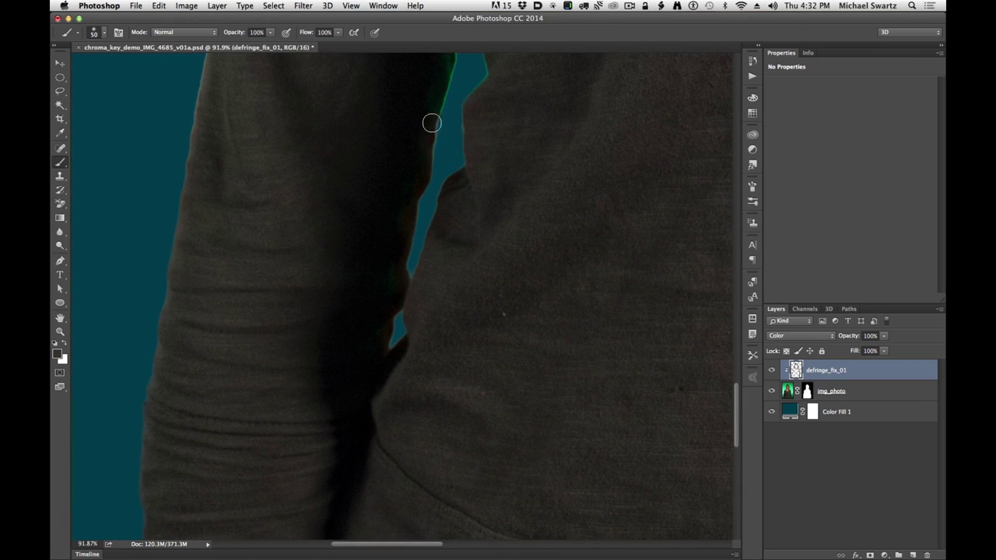
{"action": "mouse_move", "coordinate": [485, 95]}
{"action": "left_mouse_down"}
{"action": "mouse_move", "coordinate": [415, 344]}
{"action": "mouse_move", "coordinate": [370, 335]}
{"action": "left_mouse_up"}
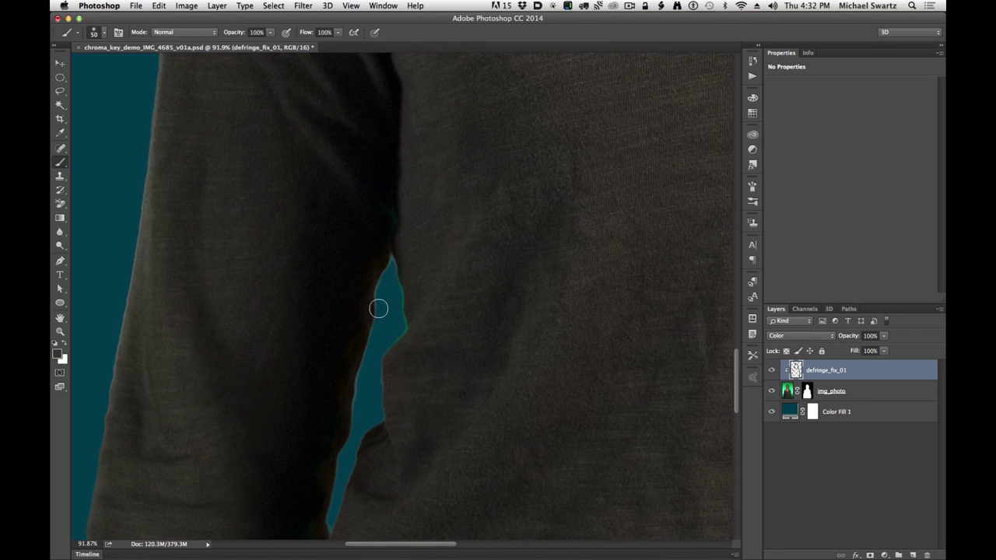
{"action": "left_click_drag", "start_coordinate": [394, 181], "coordinate": [431, 294]}
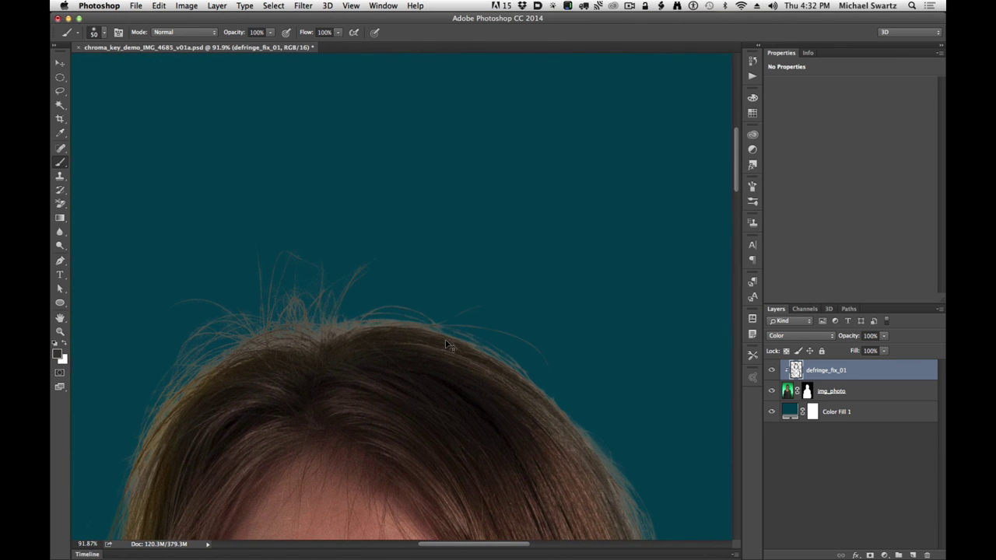
Add a Levels adjustment layer above defringe_fix_01 and make its adjustment active instead of its mask.
{"action": "key", "text": "super+minus"}
{"action": "key", "text": "super+minus"}
{"action": "key", "text": "super+minus"}
{"action": "key", "text": "super+minus"}
{"action": "key", "text": "super+minus"}
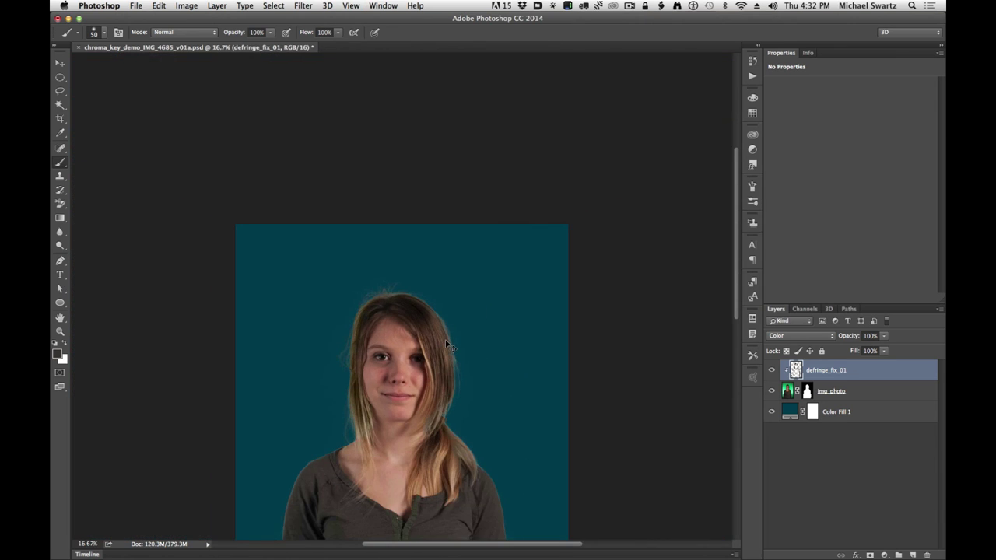
{"action": "left_click_drag", "start_coordinate": [445, 339], "coordinate": [480, 232]}
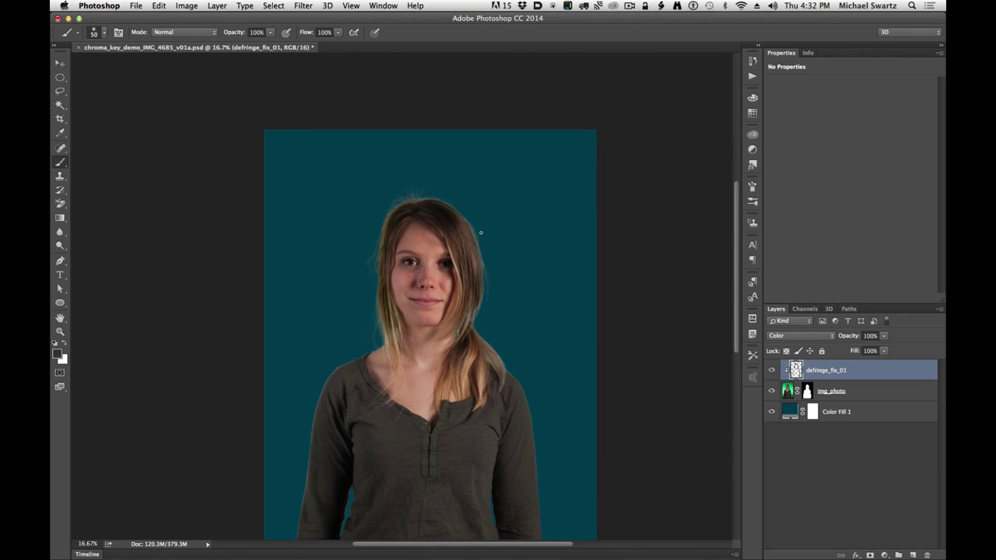
{"action": "left_click", "coordinate": [888, 556]}
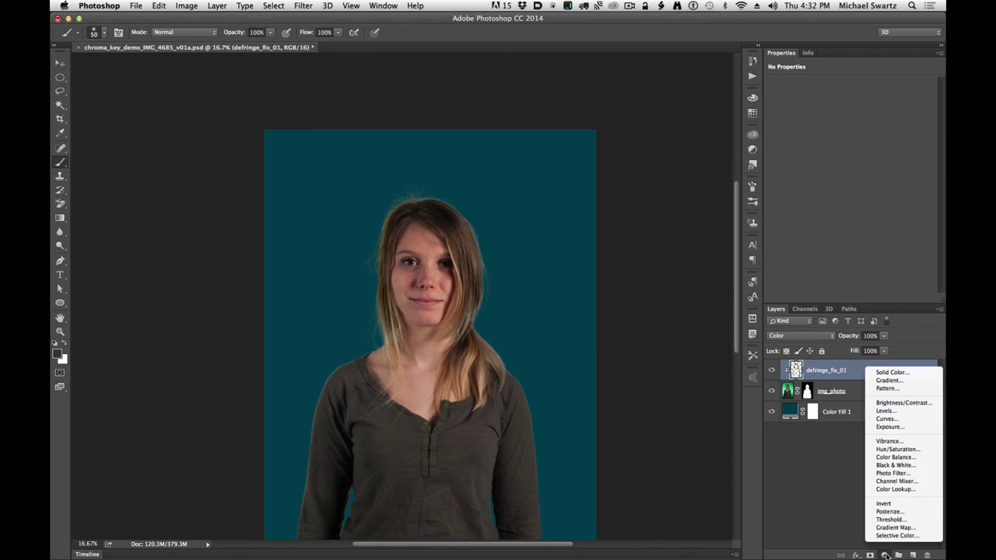
{"action": "left_click", "coordinate": [888, 412]}
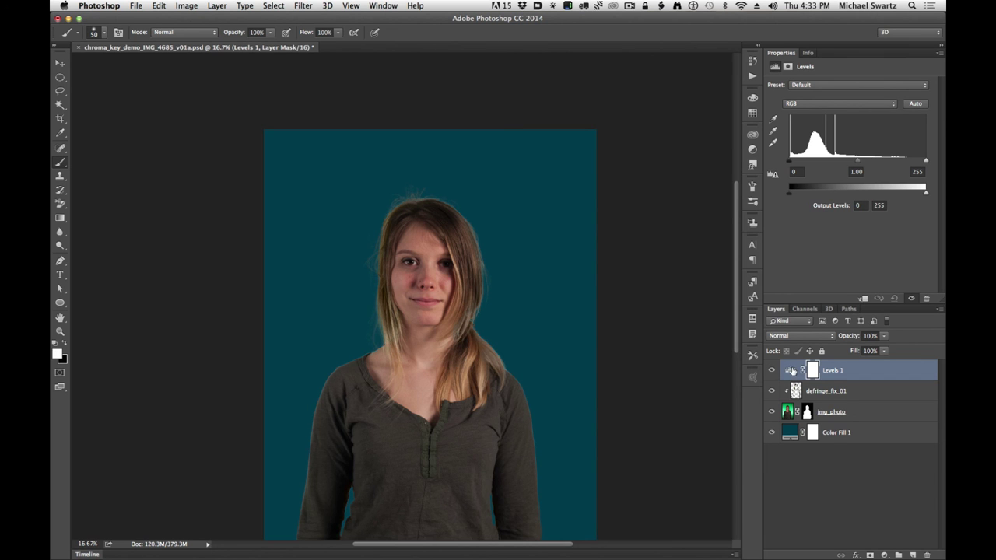
{"action": "left_click", "coordinate": [791, 371]}
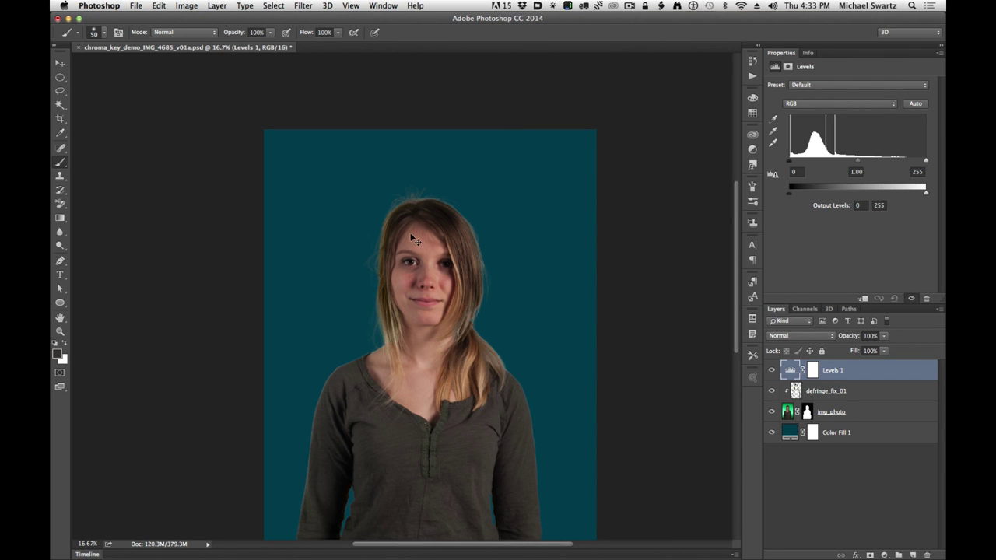
Darken the Levels adjustment with a black input of 18 and a midtone of 0.57, judging by the crown's flyaway hairs.
{"action": "key", "text": "super+space"}
{"action": "left_click_drag", "start_coordinate": [460, 216], "coordinate": [551, 354]}
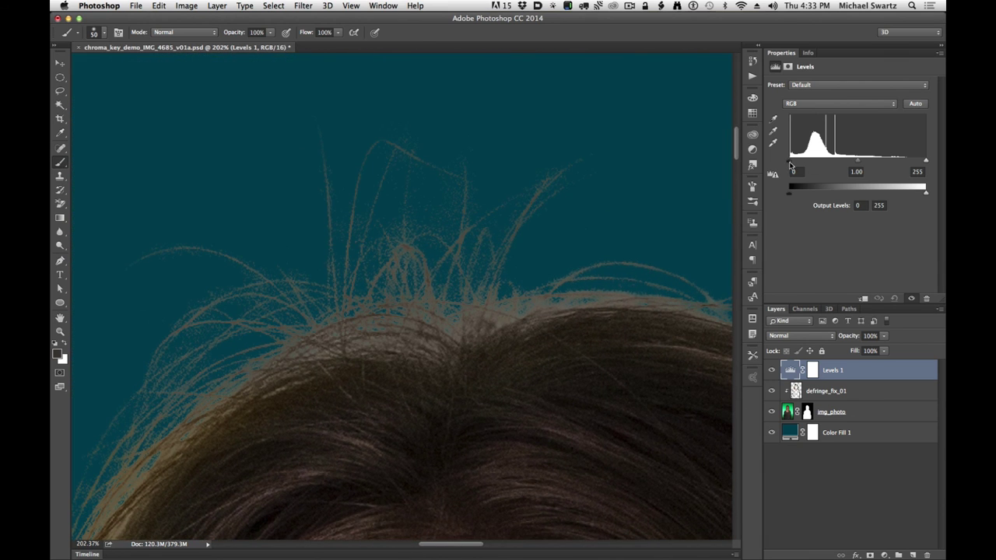
{"action": "left_click_drag", "start_coordinate": [793, 165], "coordinate": [798, 163]}
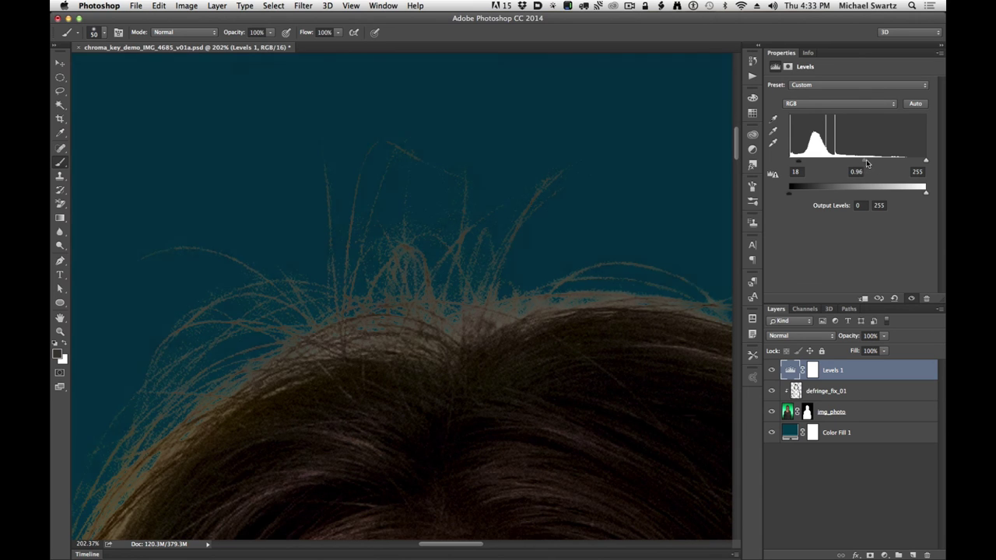
{"action": "left_click_drag", "start_coordinate": [867, 162], "coordinate": [872, 163]}
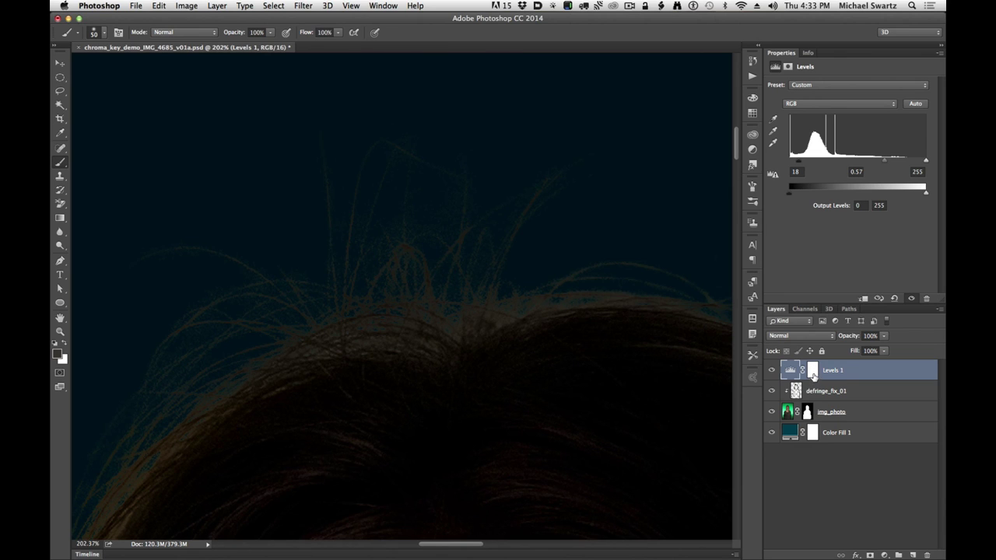
Invert the Levels layer mask to black and set up a soft 125 px brush for painting on it.
{"action": "left_click", "coordinate": [813, 374]}
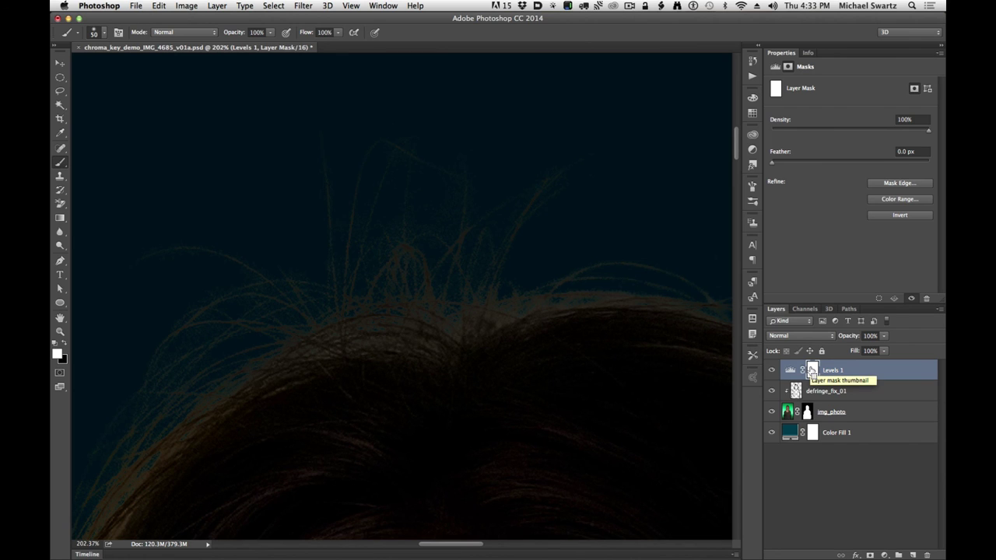
{"action": "key", "text": "super+i"}
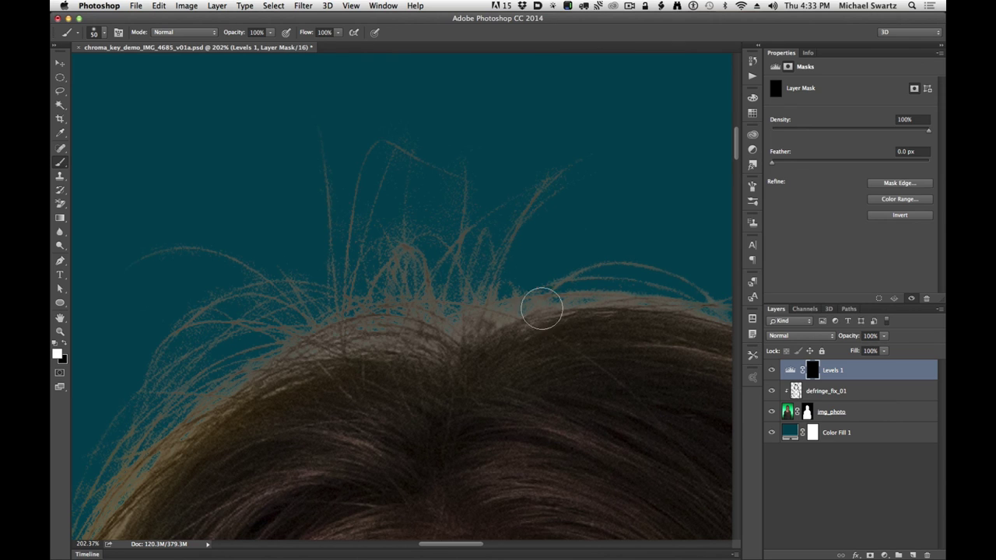
{"action": "key", "text": "bracketright"}
{"action": "key", "text": "bracketright"}
{"action": "key", "text": "bracketright"}
{"action": "key", "text": "bracketright"}
{"action": "key", "text": "bracketright"}
{"action": "key", "text": "bracketright"}
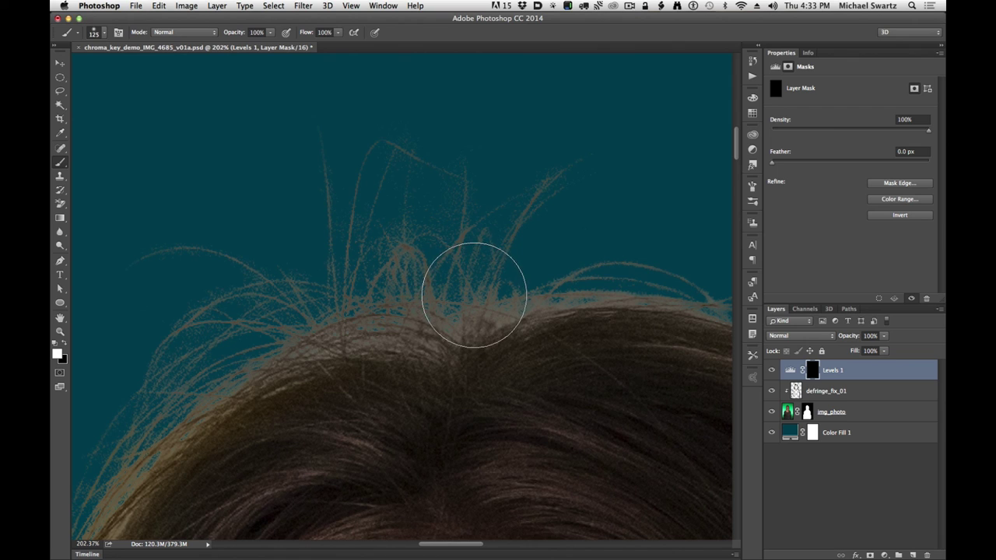
{"action": "right_click", "coordinate": [476, 294]}
{"action": "left_click", "coordinate": [533, 343]}
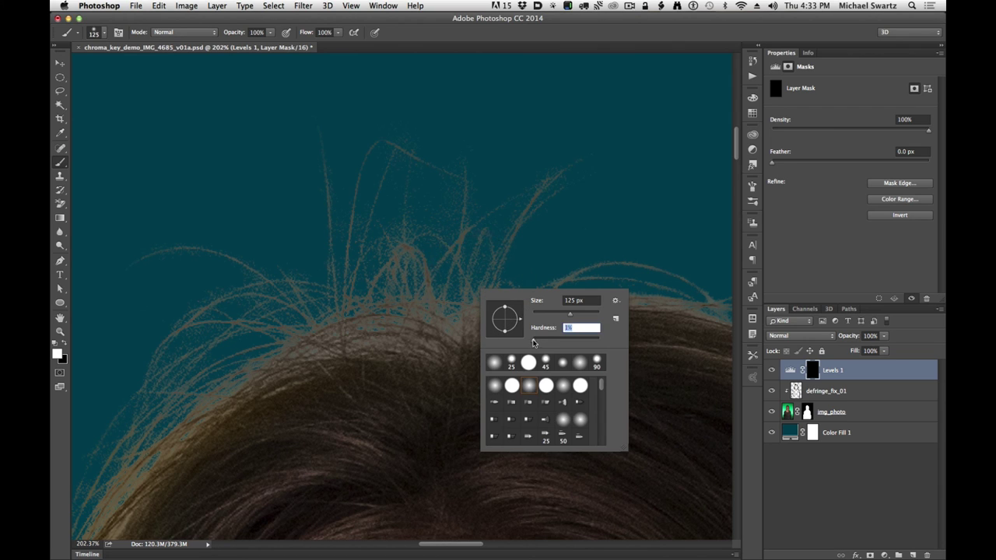
Undo the test stroke on the mask and clip the Levels layer to the layers below.
{"action": "mouse_move", "coordinate": [567, 107]}
{"action": "left_mouse_down"}
{"action": "mouse_move", "coordinate": [529, 133]}
{"action": "mouse_move", "coordinate": [598, 99]}
{"action": "left_mouse_up"}
{"action": "key", "text": "super+z"}
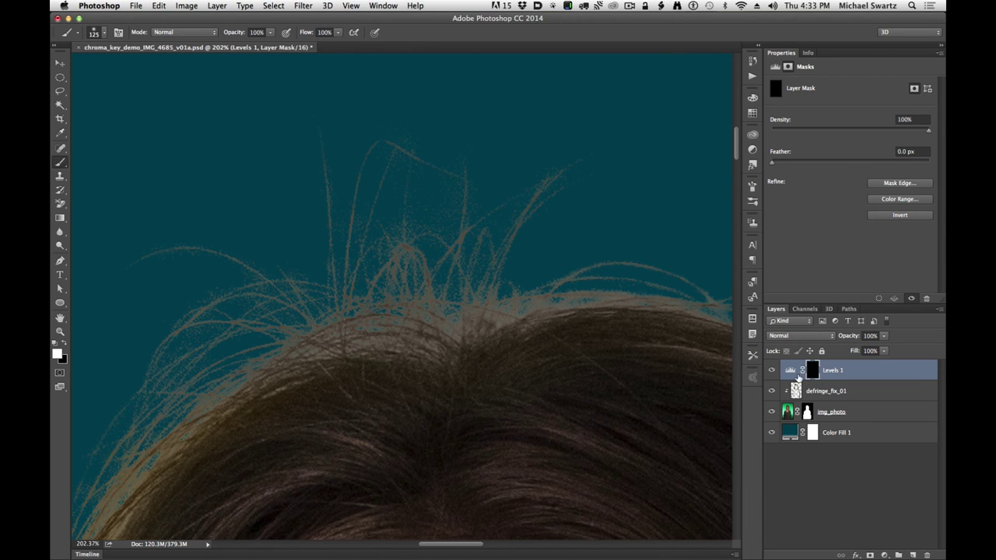
{"action": "left_click", "coordinate": [795, 378], "text": "alt"}
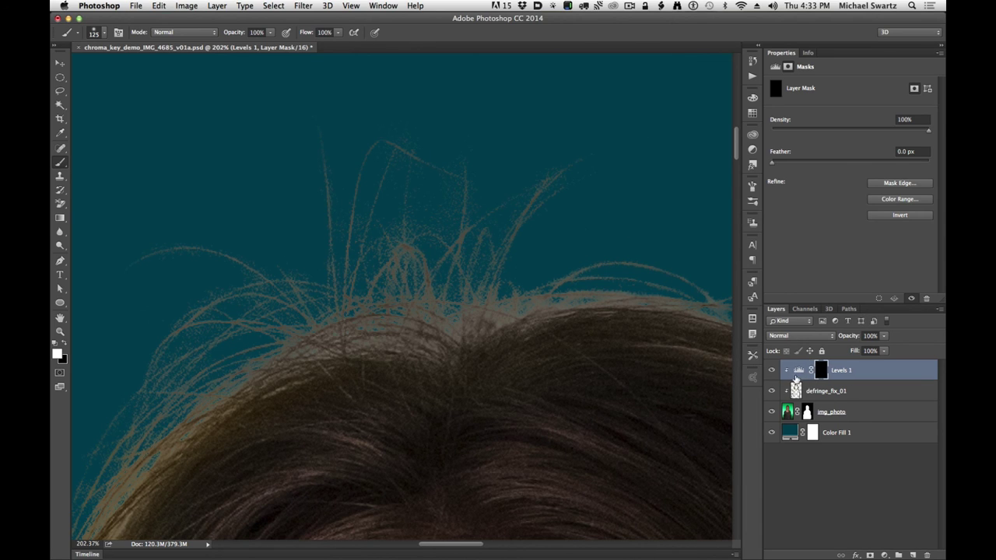
Undo the full-strength test stroke and paint white on the Levels mask at 10% opacity over the crown's flyaway hairs.
{"action": "left_click_drag", "start_coordinate": [471, 266], "coordinate": [567, 149]}
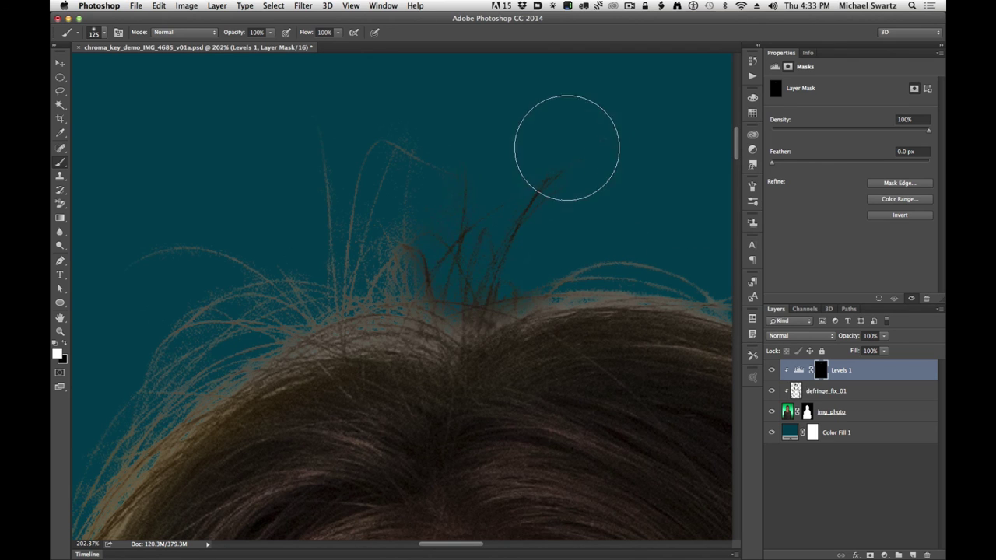
{"action": "key", "text": "super+z"}
{"action": "key", "text": "1"}
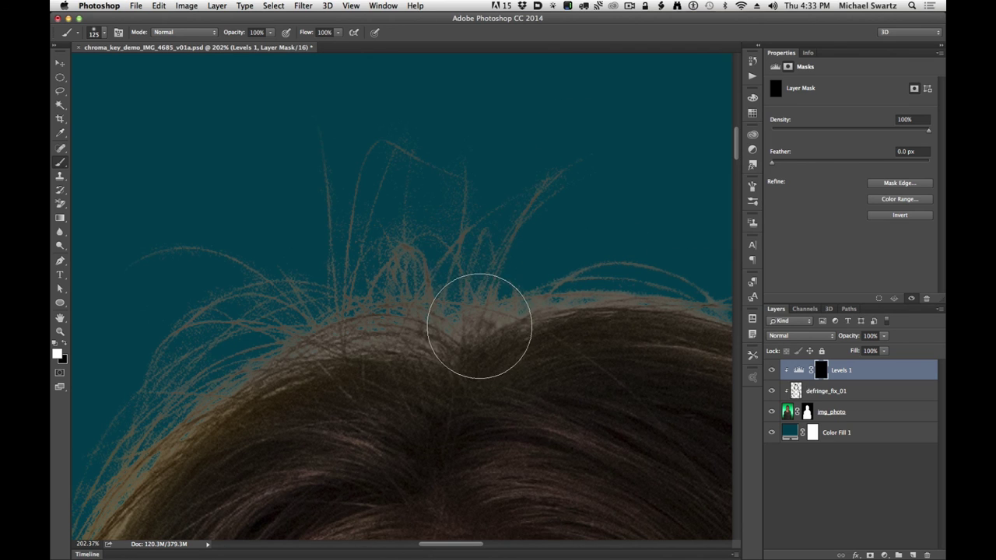
{"action": "mouse_move", "coordinate": [449, 322]}
{"action": "left_mouse_down"}
{"action": "mouse_move", "coordinate": [533, 248]}
{"action": "mouse_move", "coordinate": [474, 326]}
{"action": "mouse_move", "coordinate": [571, 225]}
{"action": "mouse_move", "coordinate": [522, 211]}
{"action": "mouse_move", "coordinate": [416, 321]}
{"action": "mouse_move", "coordinate": [394, 304]}
{"action": "mouse_move", "coordinate": [392, 140]}
{"action": "mouse_move", "coordinate": [337, 255]}
{"action": "mouse_move", "coordinate": [382, 321]}
{"action": "mouse_move", "coordinate": [191, 347]}
{"action": "mouse_move", "coordinate": [207, 271]}
{"action": "mouse_move", "coordinate": [294, 314]}
{"action": "mouse_move", "coordinate": [159, 278]}
{"action": "mouse_move", "coordinate": [290, 285]}
{"action": "mouse_move", "coordinate": [274, 306]}
{"action": "mouse_move", "coordinate": [154, 265]}
{"action": "mouse_move", "coordinate": [398, 280]}
{"action": "mouse_move", "coordinate": [481, 215]}
{"action": "mouse_move", "coordinate": [575, 171]}
{"action": "mouse_move", "coordinate": [600, 274]}
{"action": "mouse_move", "coordinate": [499, 300]}
{"action": "mouse_move", "coordinate": [687, 322]}
{"action": "left_mouse_up"}
{"action": "left_click_drag", "start_coordinate": [607, 380], "coordinate": [447, 326]}
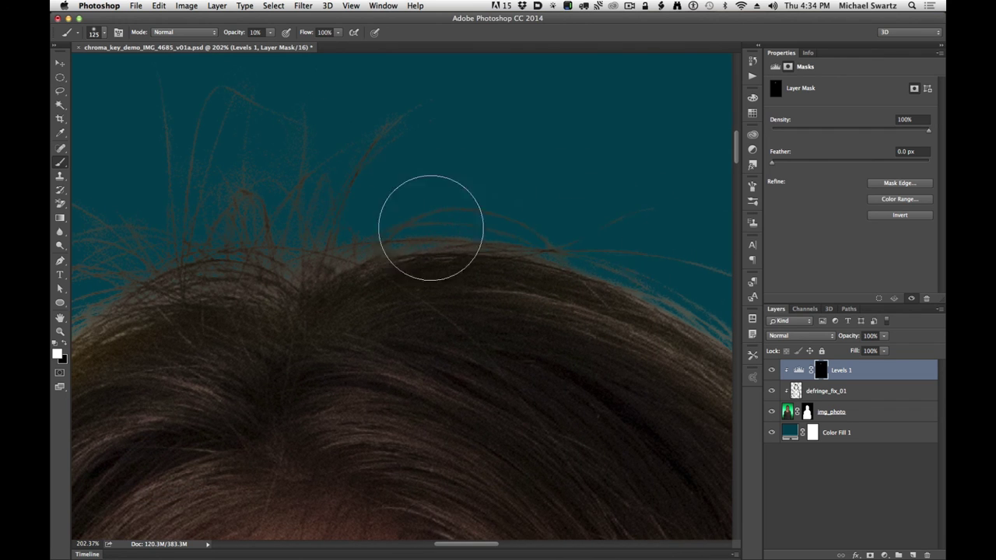
Darken the light hair edge from the crown down the right side of the head on the Levels mask.
{"action": "left_click_drag", "start_coordinate": [641, 340], "coordinate": [373, 286]}
{"action": "mouse_move", "coordinate": [388, 182]}
{"action": "left_mouse_down"}
{"action": "mouse_move", "coordinate": [618, 301]}
{"action": "mouse_move", "coordinate": [410, 182]}
{"action": "mouse_move", "coordinate": [621, 327]}
{"action": "mouse_move", "coordinate": [371, 182]}
{"action": "mouse_move", "coordinate": [424, 197]}
{"action": "left_mouse_up"}
{"action": "left_click_drag", "start_coordinate": [637, 400], "coordinate": [423, 208]}
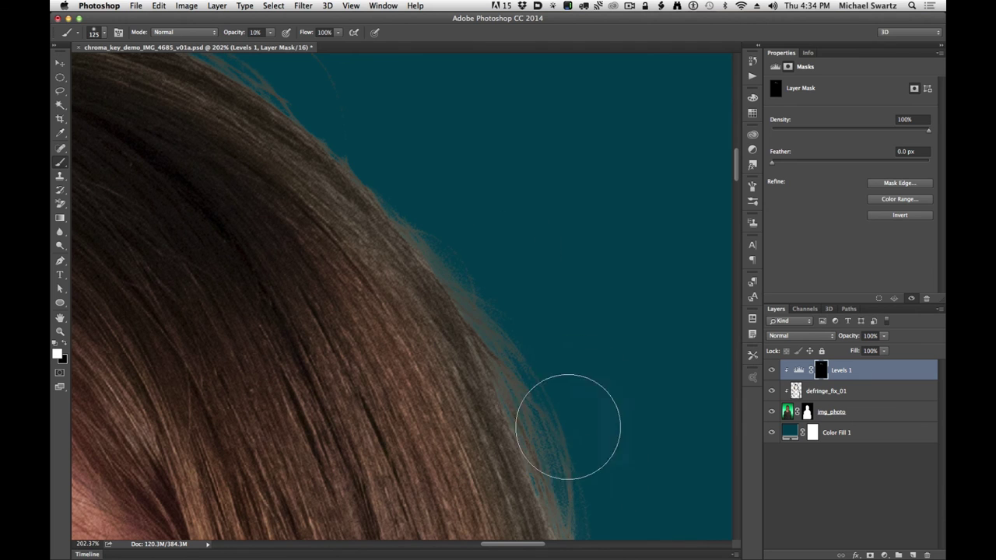
{"action": "left_click_drag", "start_coordinate": [567, 423], "coordinate": [511, 222]}
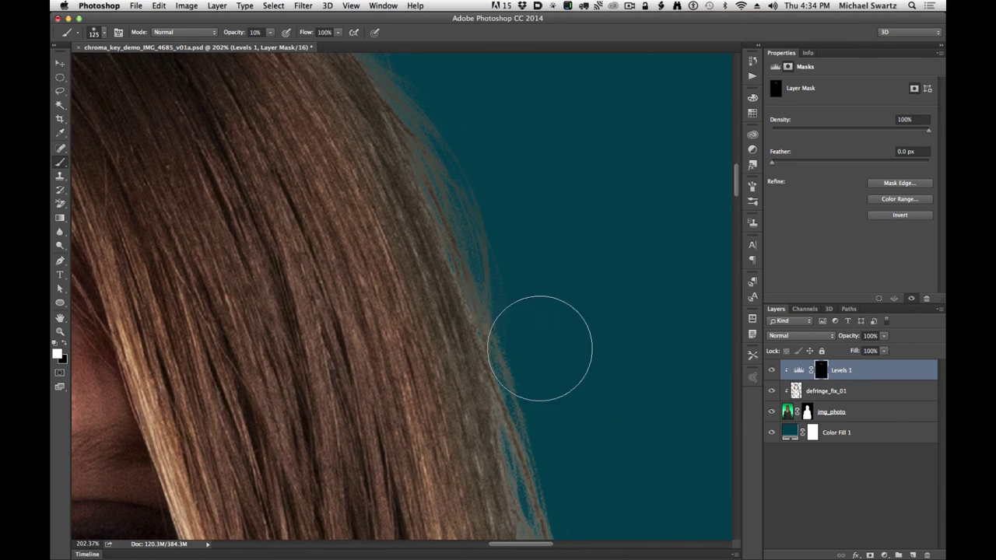
{"action": "left_click_drag", "start_coordinate": [569, 324], "coordinate": [537, 226]}
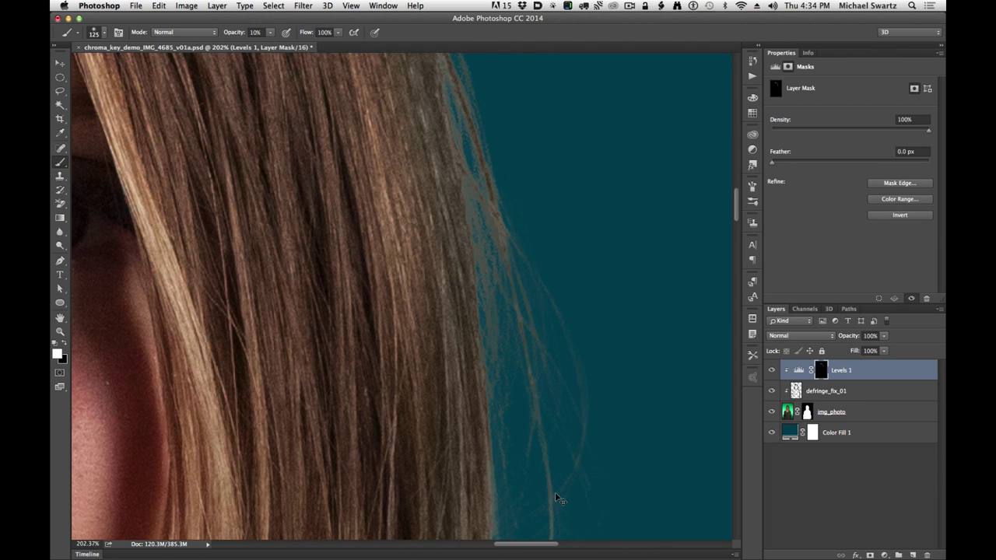
Paint white on the Levels mask over the light stray hairs from the crown's left side down to the temple.
{"action": "key", "text": "super+minus"}
{"action": "key", "text": "super+minus"}
{"action": "key", "text": "super+minus"}
{"action": "key", "text": "super+minus"}
{"action": "key", "text": "super+minus"}
{"action": "key", "text": "super+minus"}
{"action": "key", "text": "super+minus"}
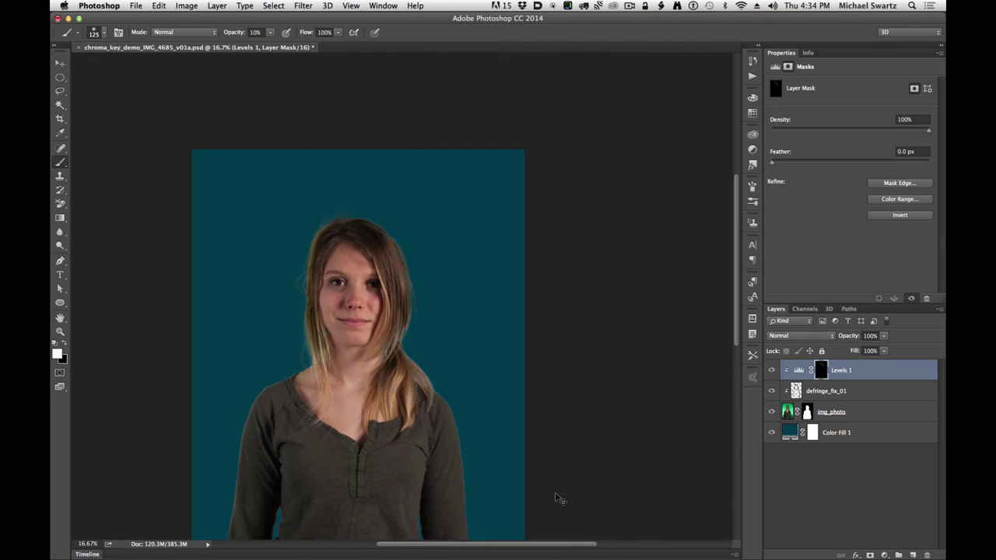
{"action": "key", "text": "super+space"}
{"action": "mouse_move", "coordinate": [316, 240]}
{"action": "left_mouse_down"}
{"action": "mouse_move", "coordinate": [417, 232]}
{"action": "mouse_move", "coordinate": [394, 231]}
{"action": "mouse_move", "coordinate": [505, 287]}
{"action": "mouse_move", "coordinate": [534, 338]}
{"action": "left_mouse_up"}
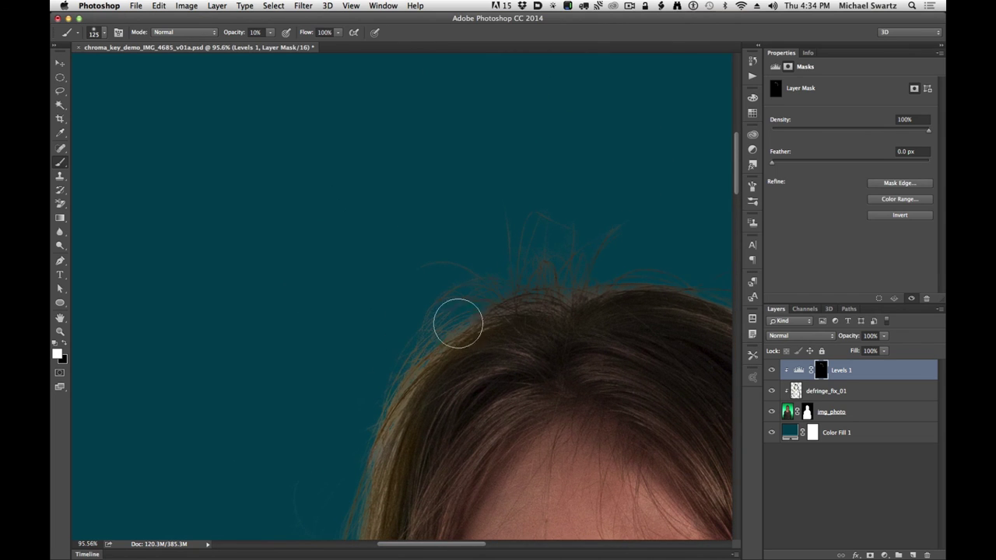
{"action": "scroll", "coordinate": [487, 191], "scroll_direction": "down", "scroll_amount": 4}
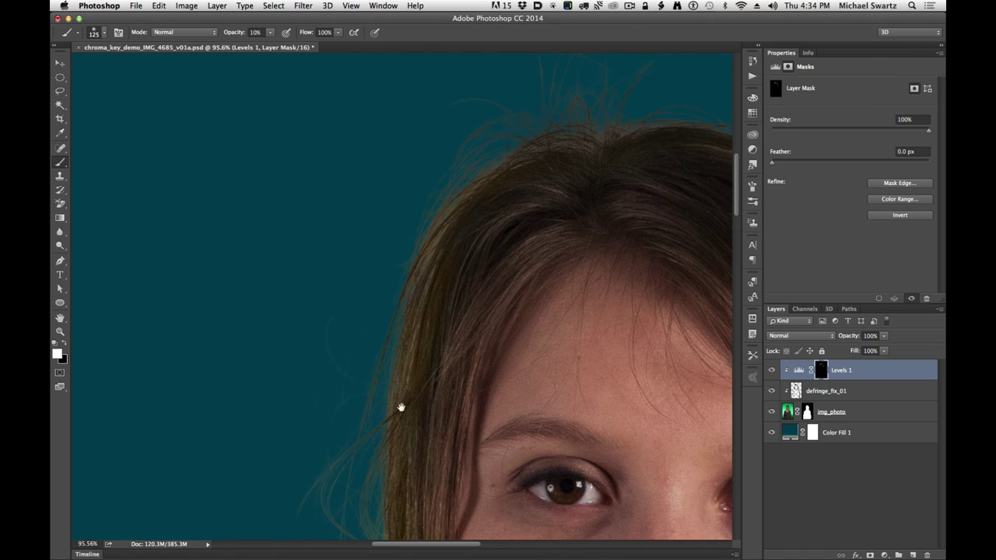
Darken the pale hair strands beside the left cheek and down to the shoulder on the Levels mask.
{"action": "scroll", "coordinate": [400, 406], "scroll_direction": "down", "scroll_amount": 5}
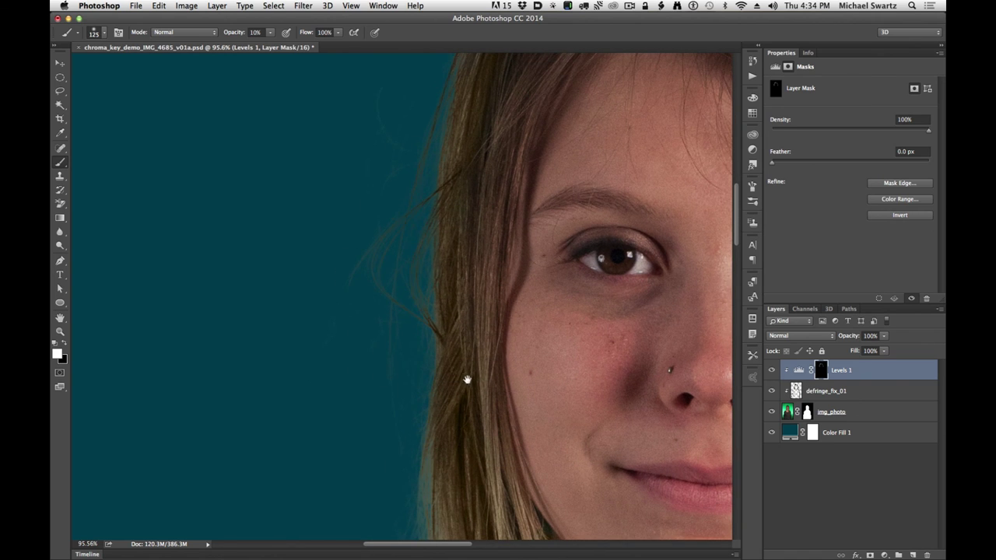
{"action": "scroll", "coordinate": [467, 382], "scroll_direction": "down", "scroll_amount": 4}
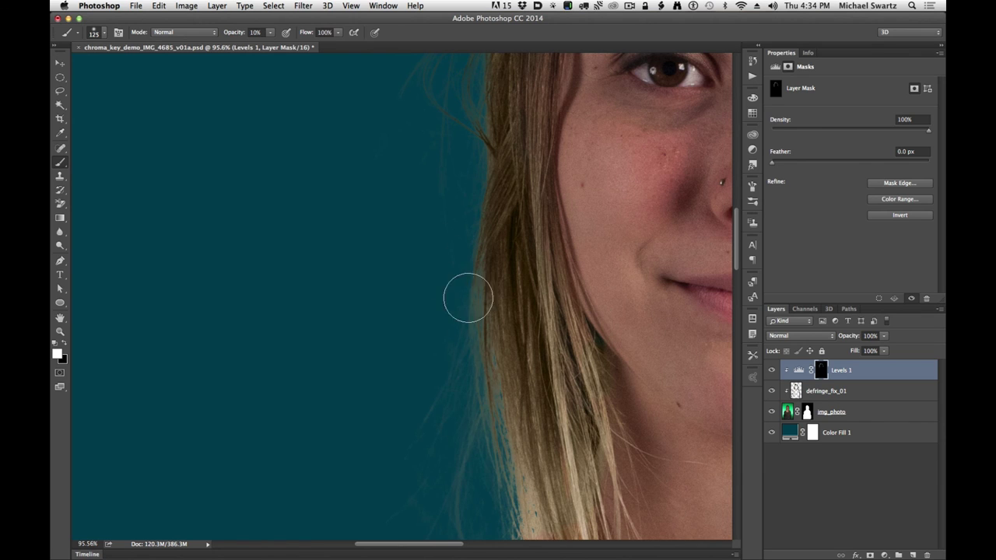
{"action": "key", "text": "space"}
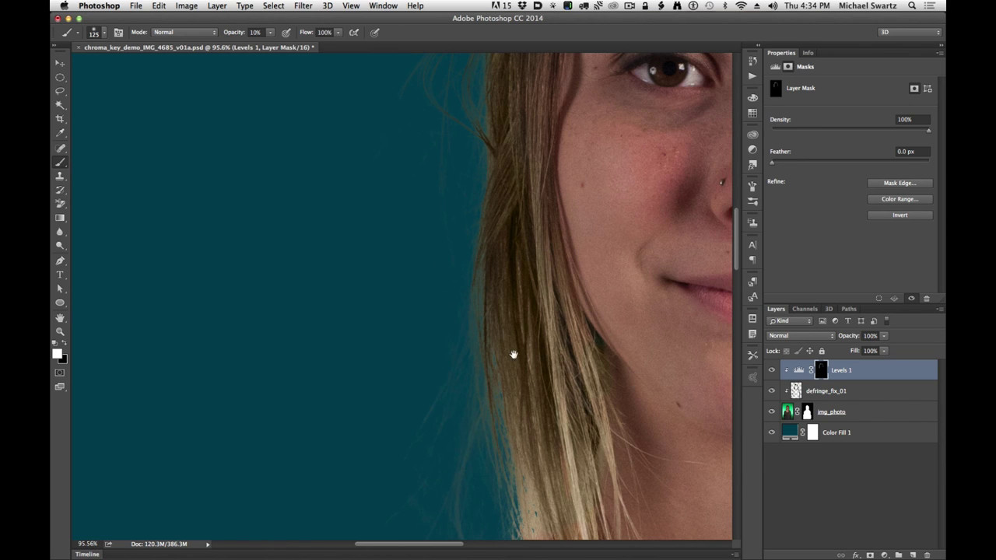
{"action": "left_click_drag", "start_coordinate": [513, 355], "coordinate": [483, 122]}
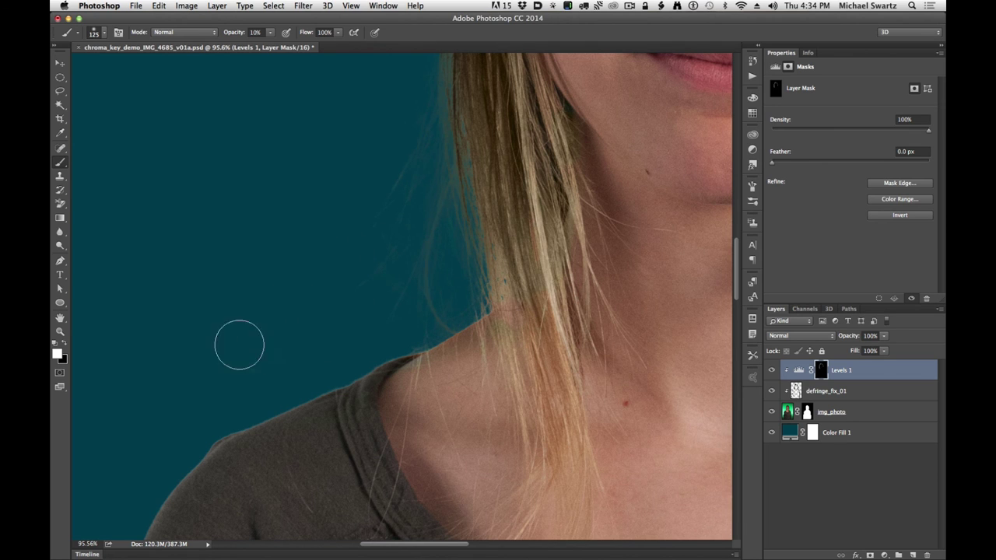
{"action": "left_click_drag", "start_coordinate": [414, 332], "coordinate": [393, 513]}
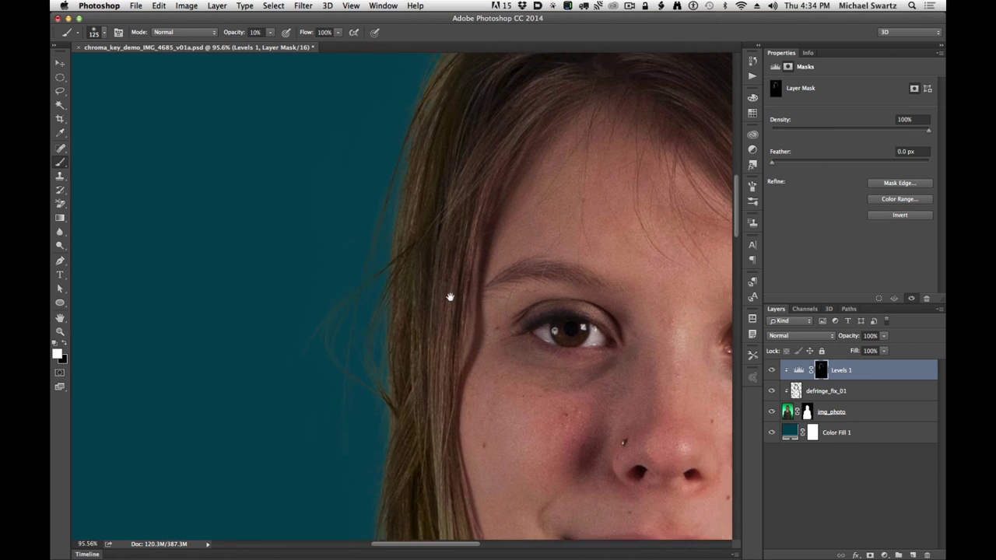
Delete the Alpha 1 and detail copy channels.
{"action": "left_click_drag", "start_coordinate": [451, 298], "coordinate": [452, 330]}
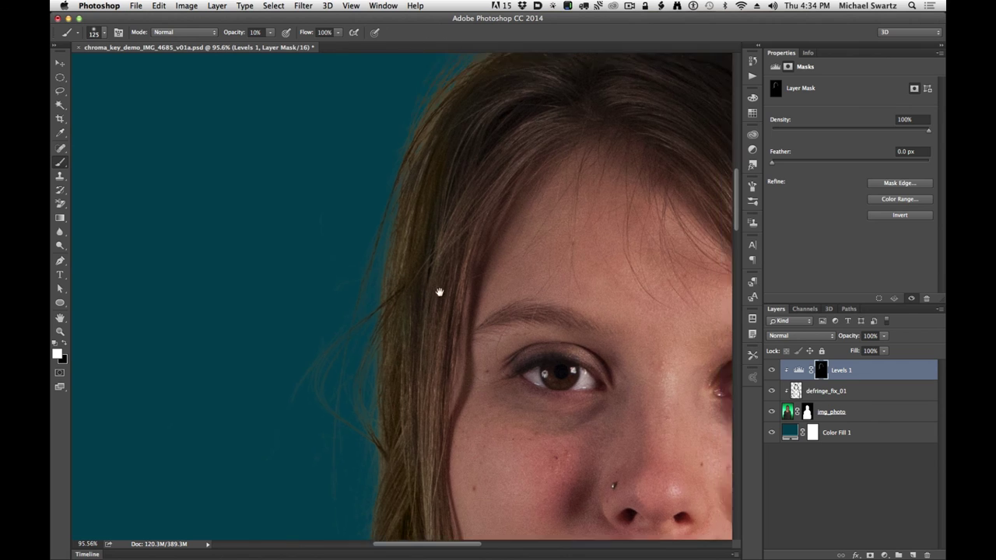
{"action": "scroll", "coordinate": [440, 289], "scroll_direction": "up", "scroll_amount": 5}
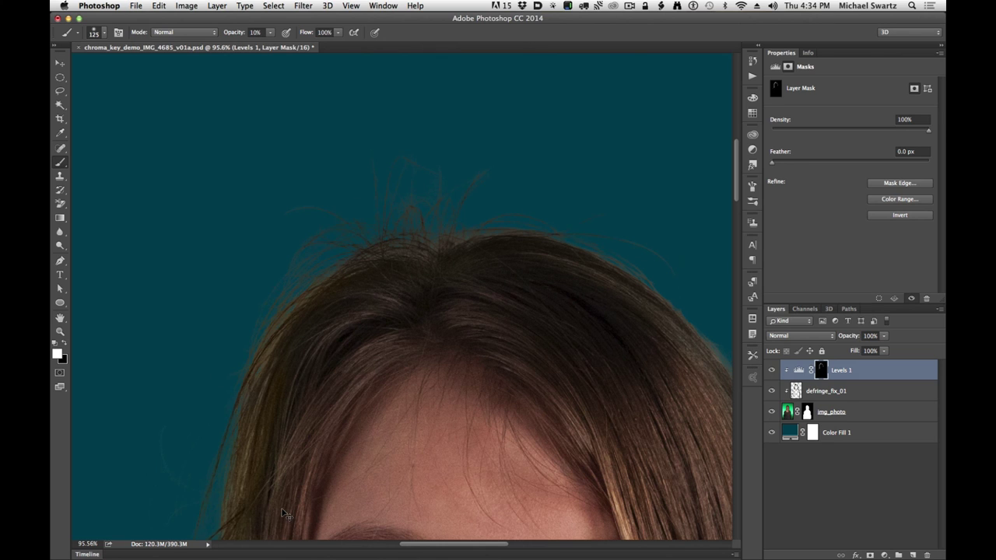
{"action": "key", "text": "super+0"}
{"action": "key", "text": "v"}
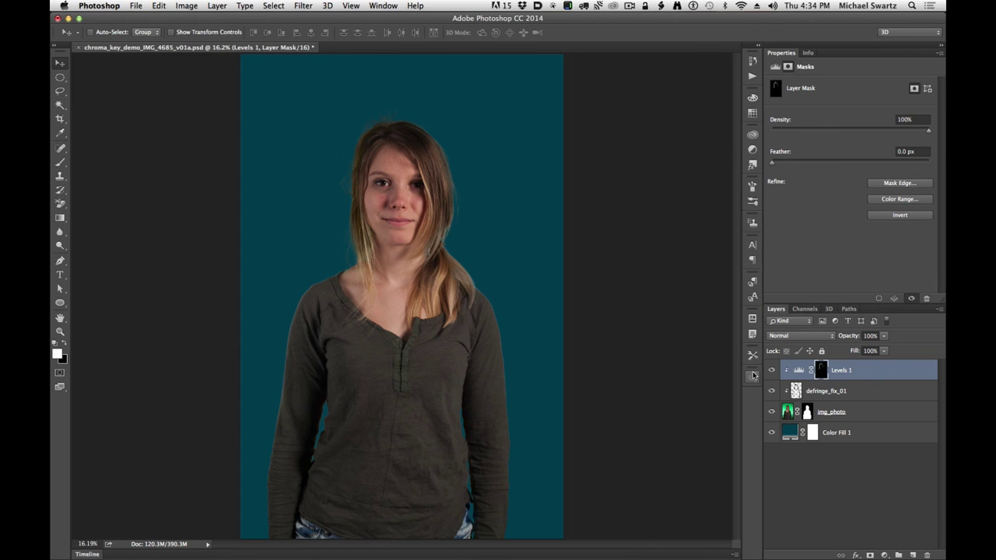
{"action": "left_click", "coordinate": [804, 308]}
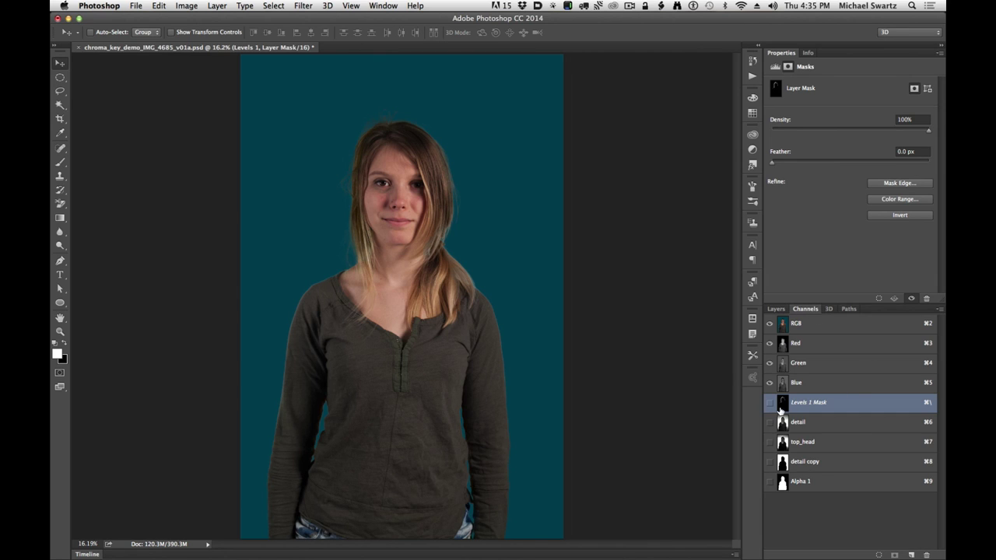
{"action": "left_click", "coordinate": [793, 365]}
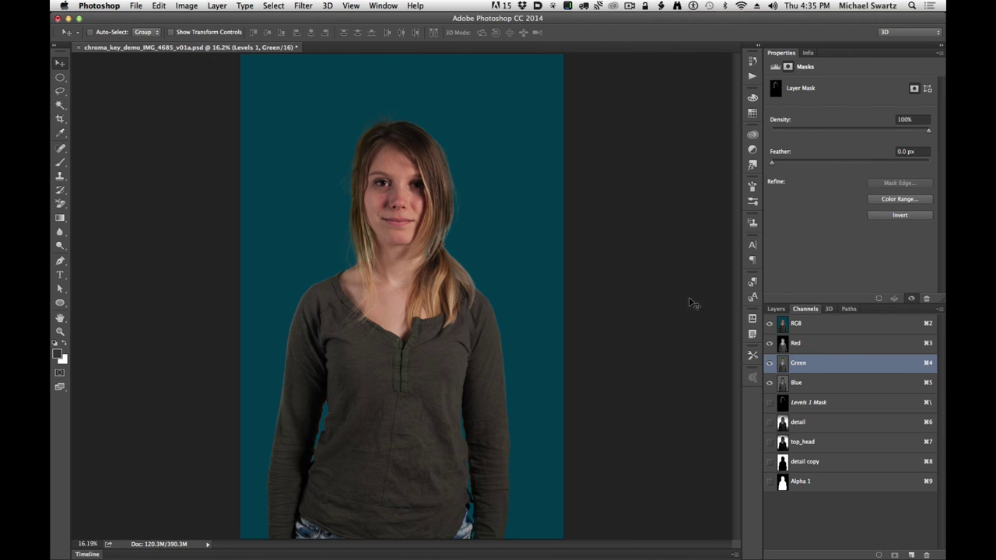
{"action": "left_click", "coordinate": [798, 483]}
{"action": "left_click_drag", "start_coordinate": [794, 485], "coordinate": [926, 555]}
{"action": "left_click", "coordinate": [795, 464]}
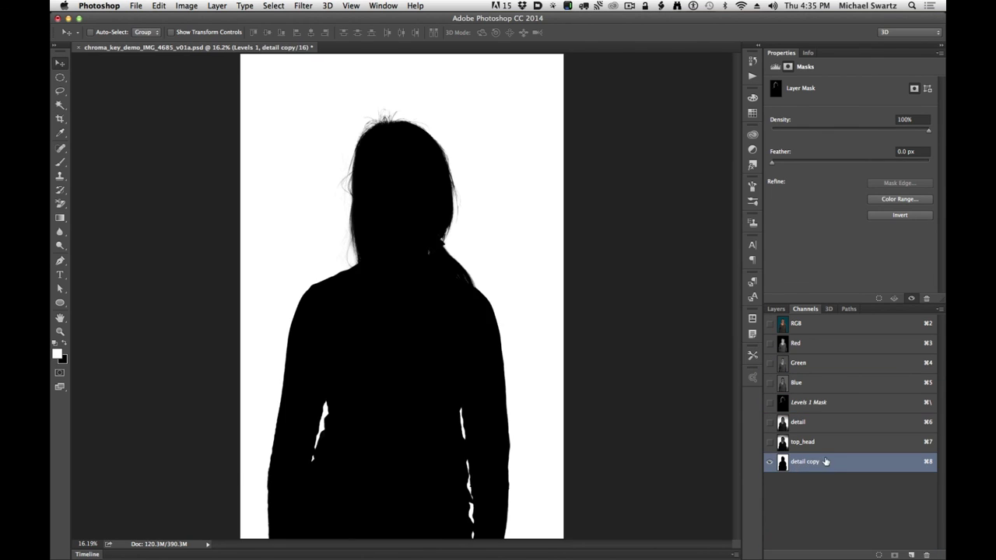
{"action": "left_click_drag", "start_coordinate": [784, 464], "coordinate": [926, 554]}
Delete the top_head and detail channels and return to the layers with the RGB composite active.
{"action": "left_click", "coordinate": [802, 444]}
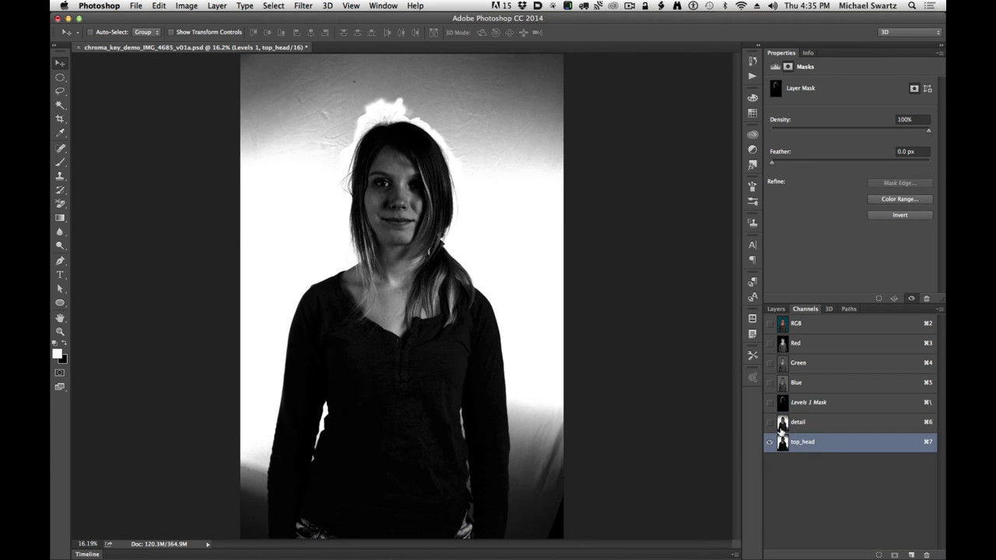
{"action": "left_click_drag", "start_coordinate": [782, 444], "coordinate": [926, 553]}
{"action": "left_click", "coordinate": [791, 425]}
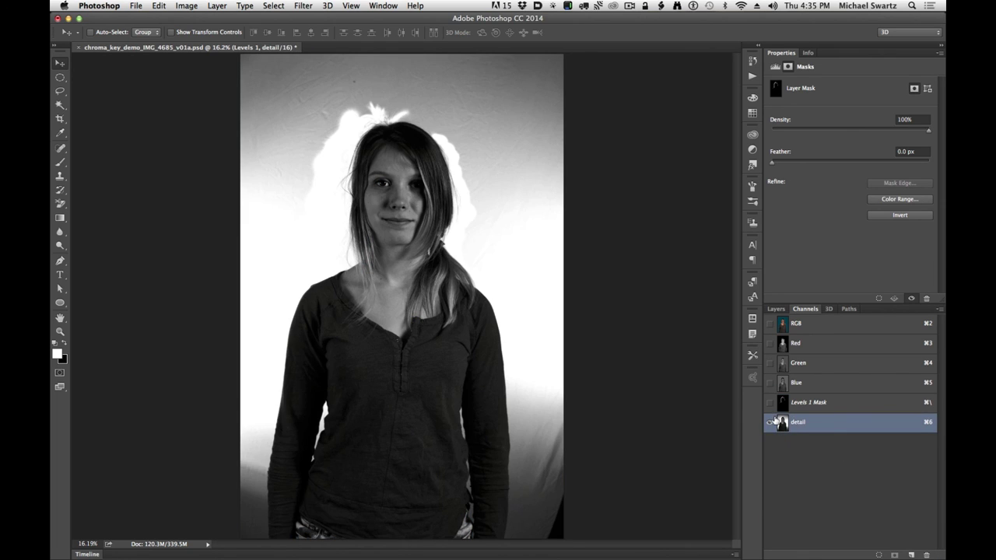
{"action": "left_click_drag", "start_coordinate": [784, 423], "coordinate": [926, 554]}
{"action": "left_click", "coordinate": [802, 325]}
{"action": "left_click", "coordinate": [777, 309]}
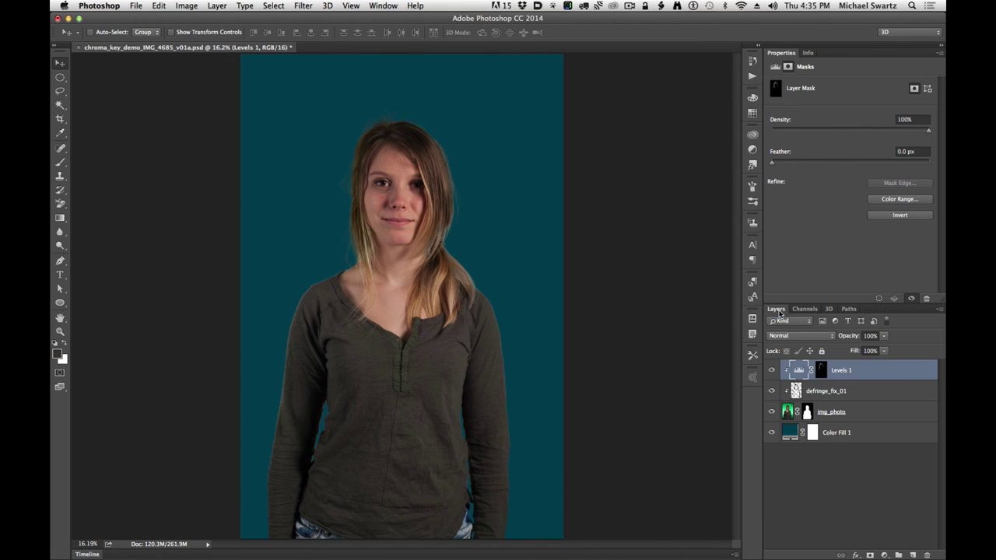
Rename the Levels 1 adjustment layer as Levels_darken_fringe_01.
{"action": "double_click", "coordinate": [840, 371]}
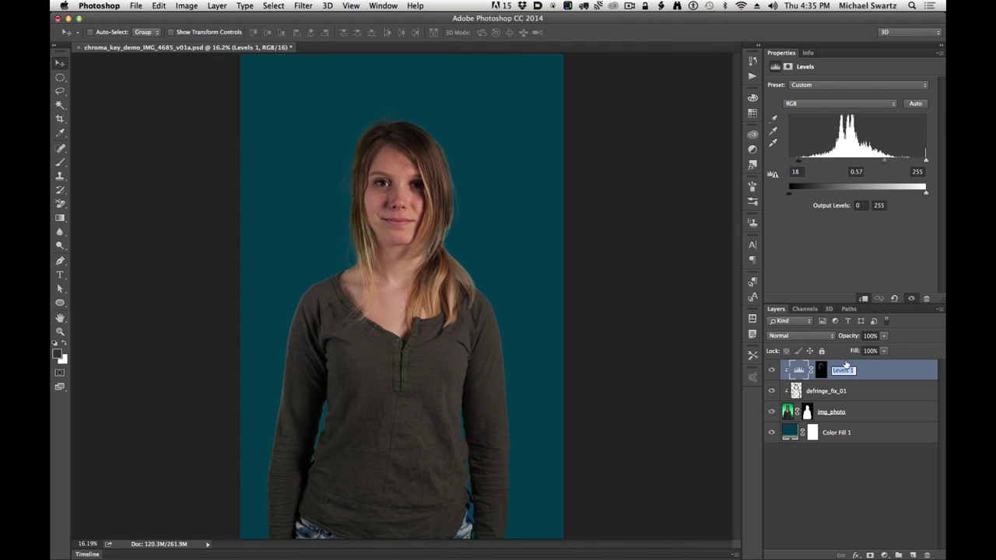
{"action": "type", "text": "Leve"}
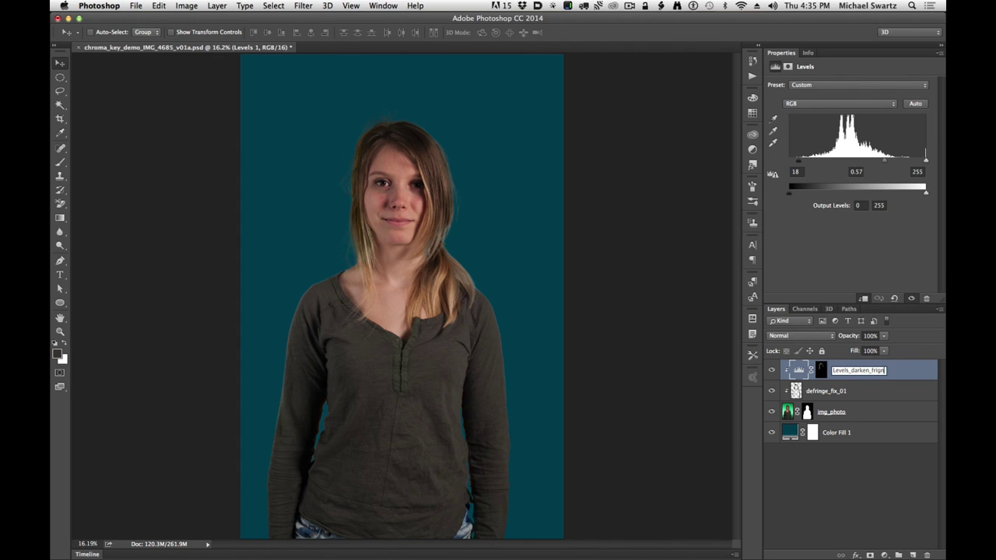
{"action": "type", "text": "ls_darken_fringe_01"}
{"action": "key", "text": "Return"}
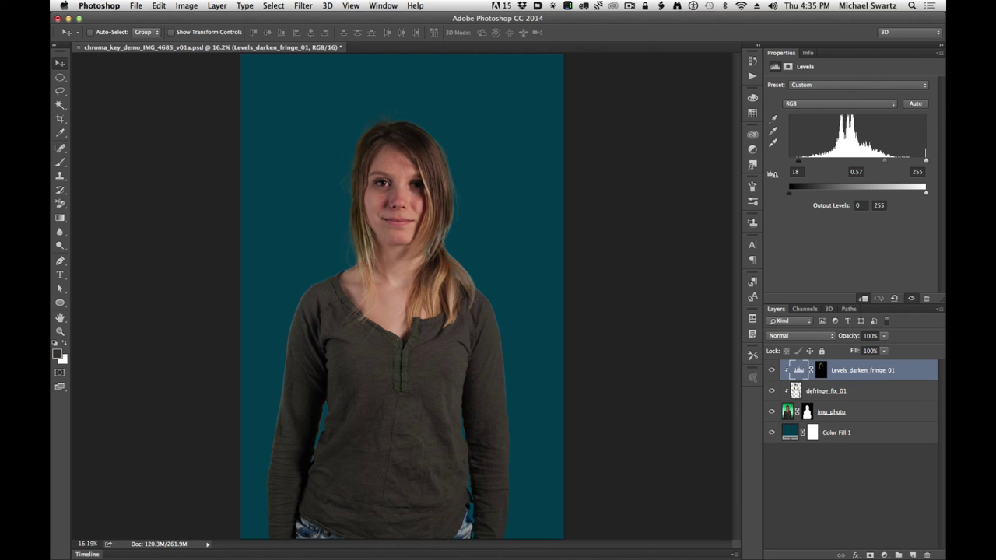
Compare the hair edges with the Levels_darken_fringe_01 layer hidden and shown.
{"action": "left_click", "coordinate": [770, 371]}
{"action": "left_click", "coordinate": [770, 371]}
{"action": "left_click", "coordinate": [771, 371]}
{"action": "left_click", "coordinate": [770, 371]}
{"action": "left_click", "coordinate": [770, 371]}
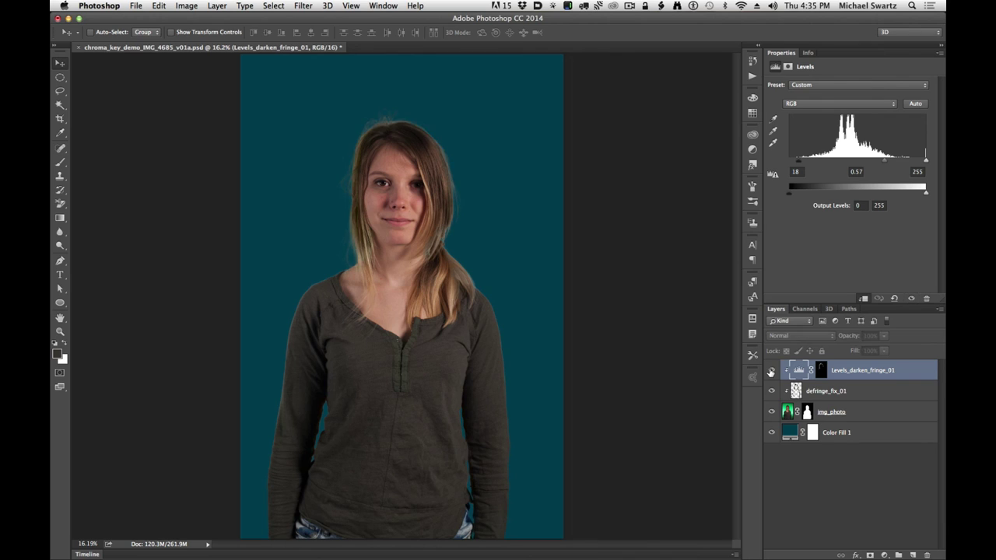
{"action": "left_click", "coordinate": [770, 371]}
Compare the hair edges with the defringe_fix_01 layer hidden and shown.
{"action": "left_click", "coordinate": [771, 391]}
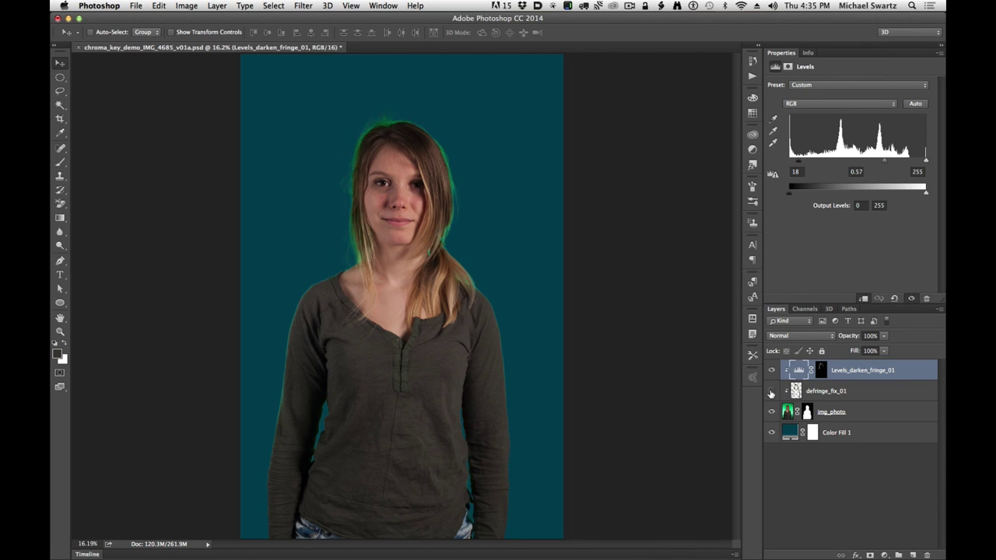
{"action": "left_click", "coordinate": [771, 391]}
{"action": "left_click", "coordinate": [771, 391]}
{"action": "left_click", "coordinate": [771, 391]}
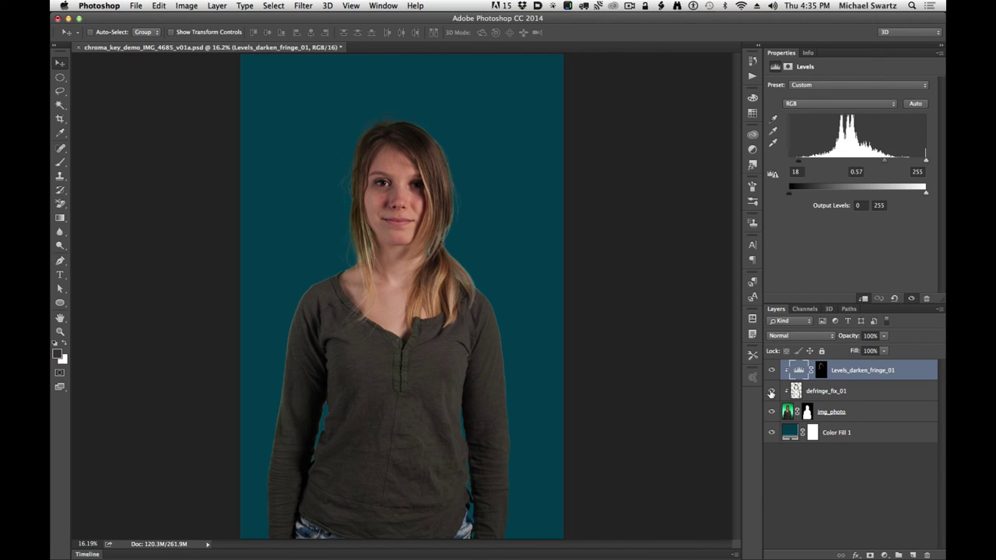
{"action": "left_click", "coordinate": [771, 391]}
{"action": "left_click", "coordinate": [771, 391]}
Try light blue, grey and several yellow tones as the Color Fill 1 backdrop colour, ending on golden yellow d0af17.
{"action": "left_click", "coordinate": [791, 434]}
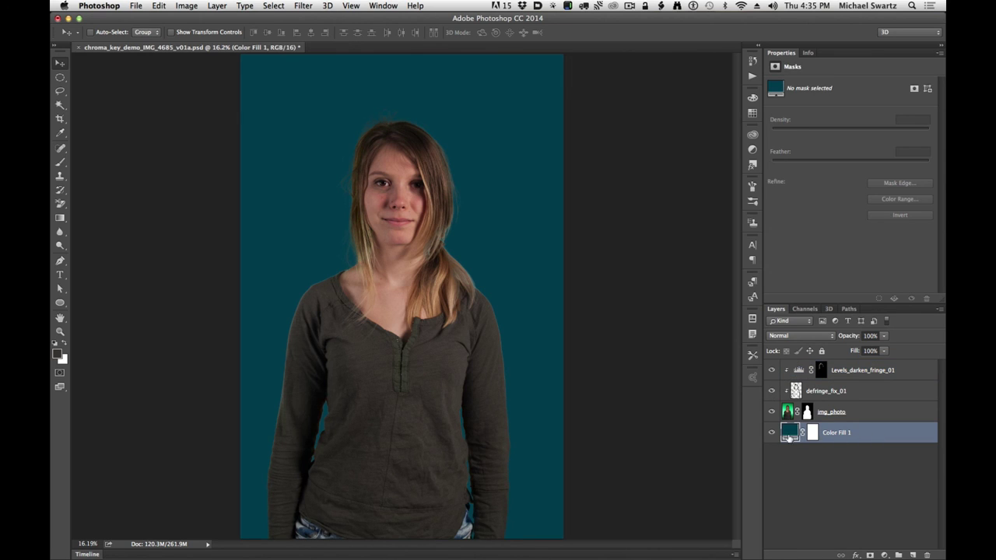
{"action": "double_click", "coordinate": [788, 433]}
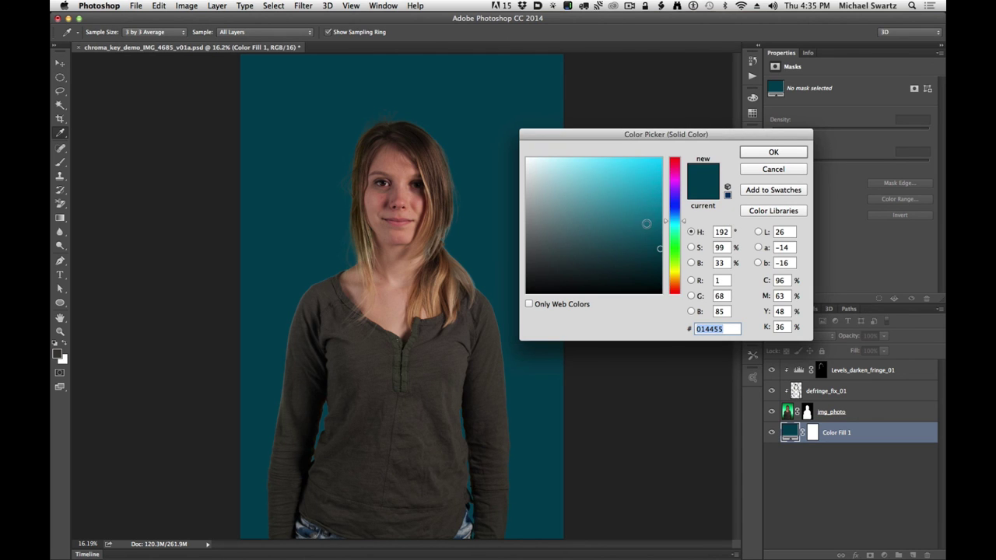
{"action": "mouse_move", "coordinate": [645, 223]}
{"action": "left_mouse_down"}
{"action": "mouse_move", "coordinate": [563, 183]}
{"action": "mouse_move", "coordinate": [589, 264]}
{"action": "mouse_move", "coordinate": [642, 185]}
{"action": "mouse_move", "coordinate": [550, 176]}
{"action": "mouse_move", "coordinate": [558, 275]}
{"action": "mouse_move", "coordinate": [545, 164]}
{"action": "mouse_move", "coordinate": [614, 178]}
{"action": "left_mouse_up"}
{"action": "left_click_drag", "start_coordinate": [676, 256], "coordinate": [677, 277]}
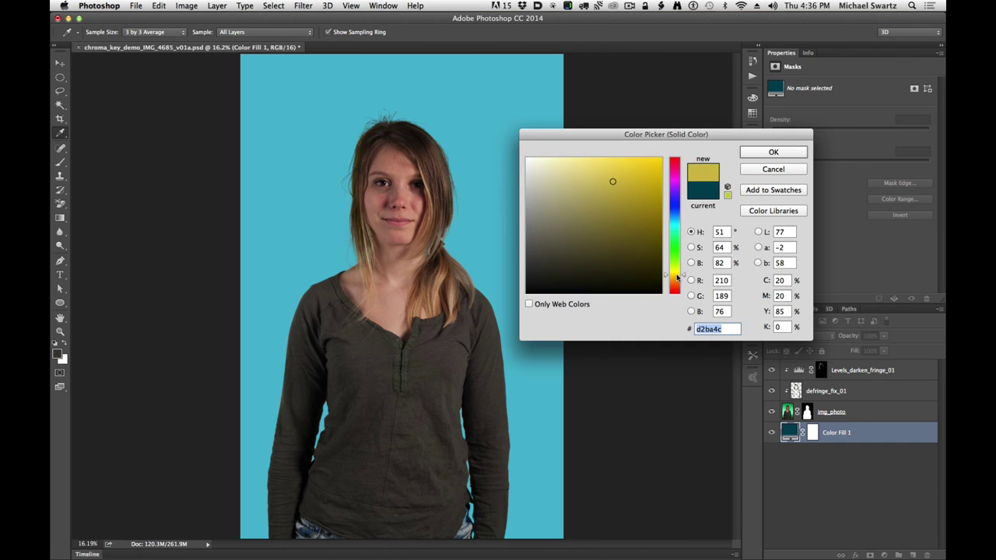
{"action": "mouse_move", "coordinate": [622, 234]}
{"action": "left_mouse_down"}
{"action": "mouse_move", "coordinate": [574, 193]}
{"action": "mouse_move", "coordinate": [637, 186]}
{"action": "mouse_move", "coordinate": [573, 213]}
{"action": "mouse_move", "coordinate": [567, 278]}
{"action": "mouse_move", "coordinate": [531, 223]}
{"action": "left_mouse_up"}
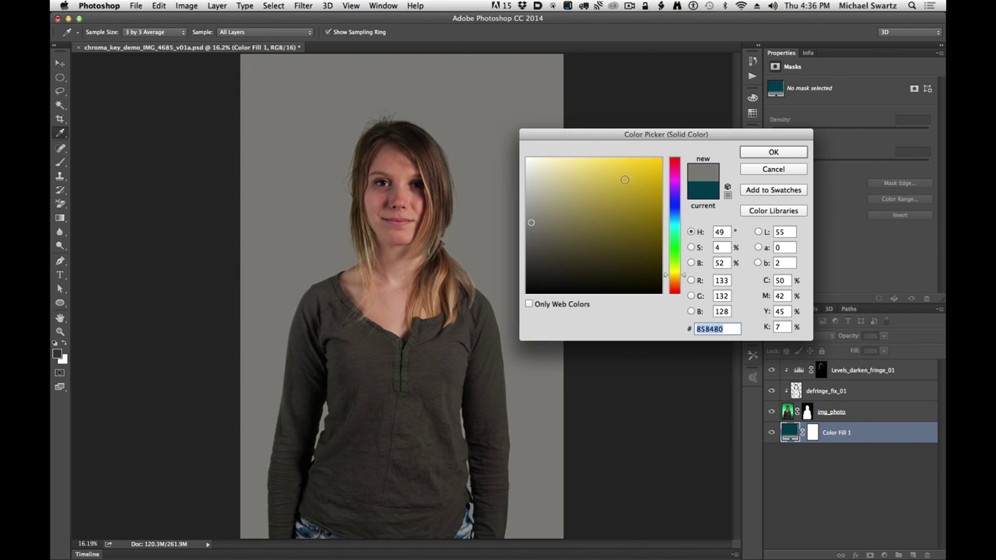
{"action": "left_click", "coordinate": [610, 213]}
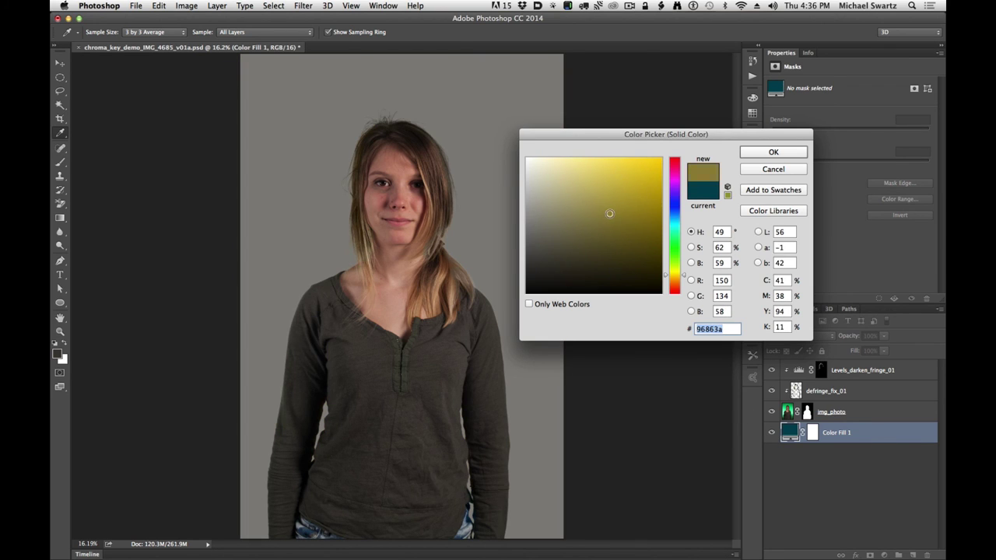
{"action": "left_click", "coordinate": [629, 237]}
{"action": "left_click", "coordinate": [560, 182]}
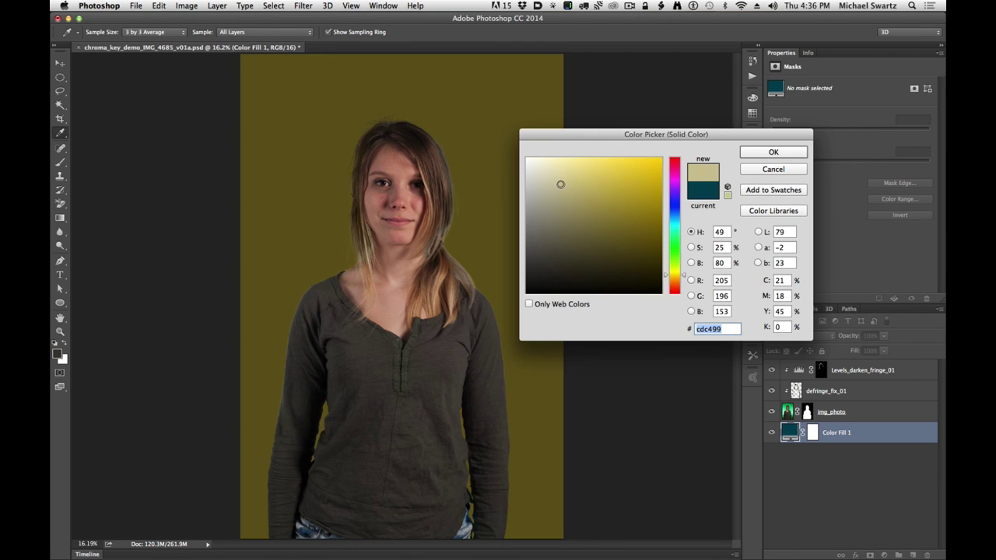
{"action": "left_click", "coordinate": [551, 249]}
{"action": "left_click", "coordinate": [606, 200]}
{"action": "left_click", "coordinate": [609, 236]}
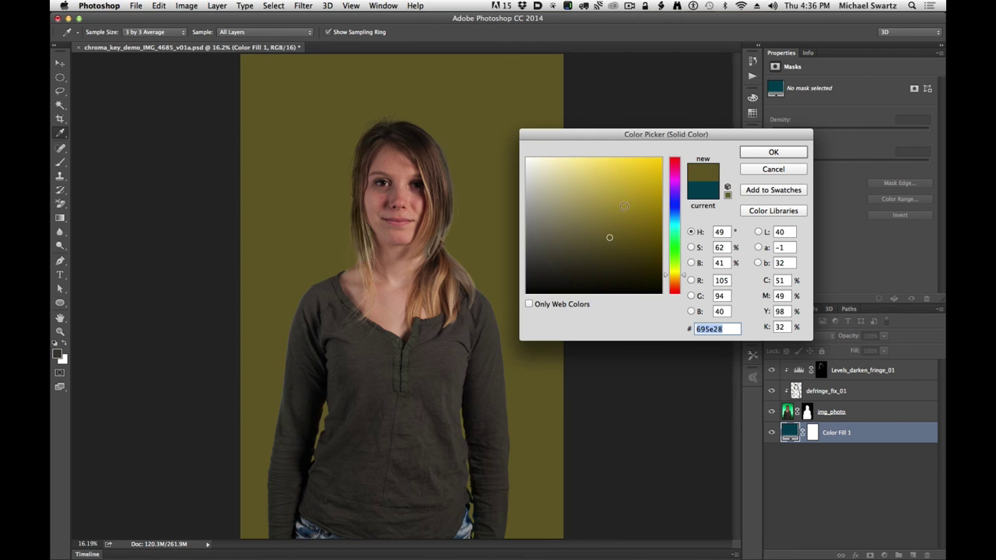
{"action": "left_click", "coordinate": [646, 182]}
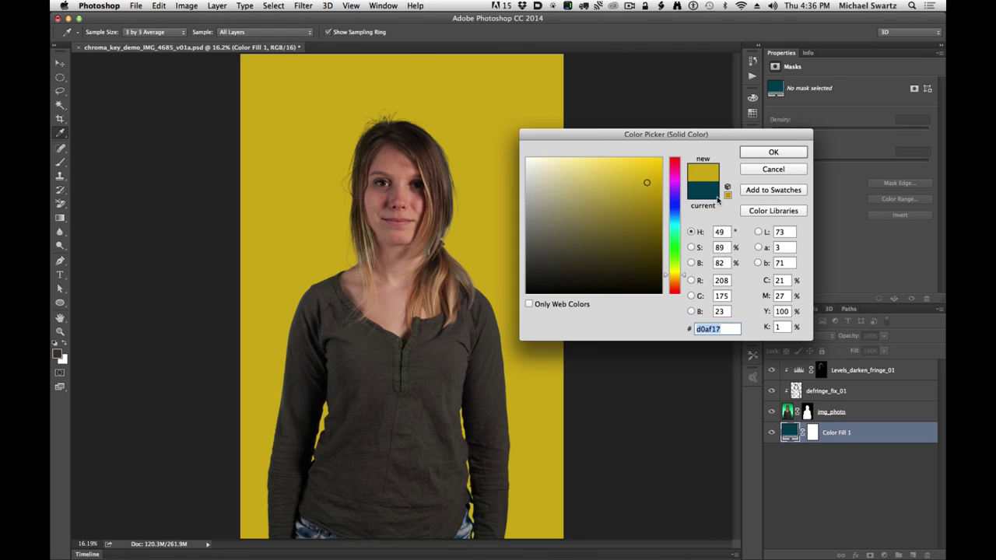